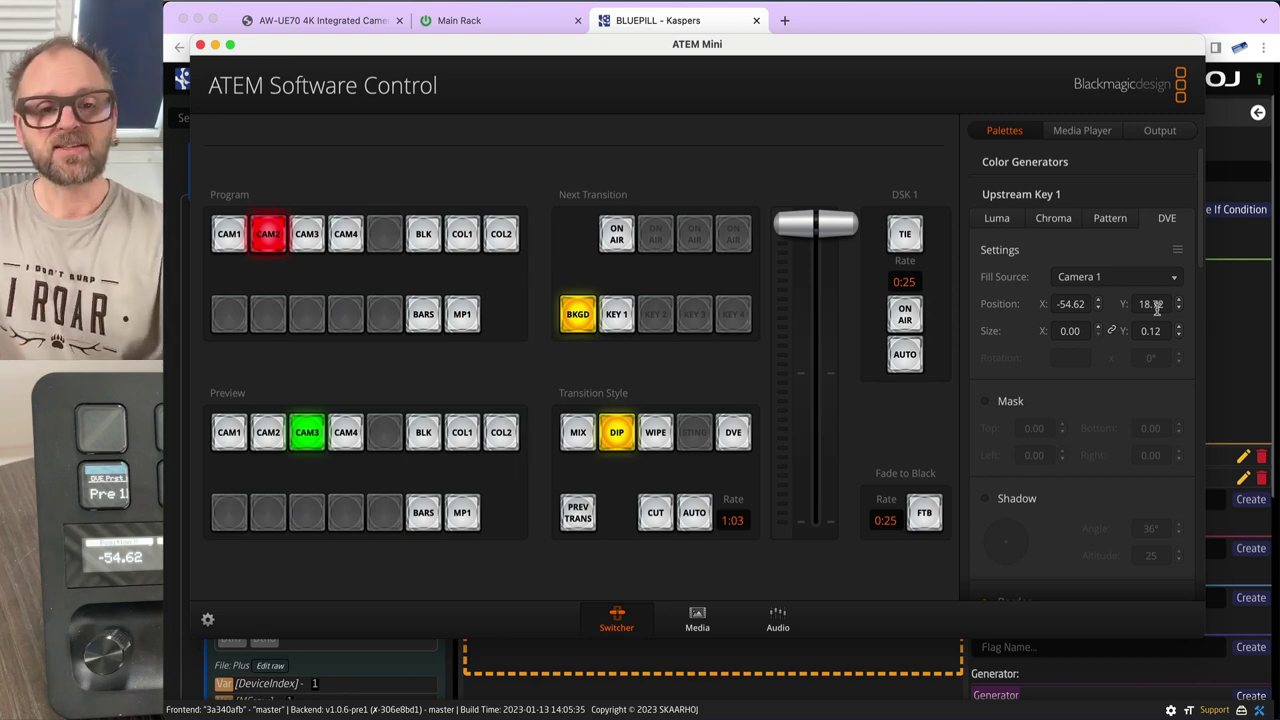
- Switch to Finder and preview Auto.png in the IconsForPlus folder
key(super+Tab)
key(super+Tab)
key(super+Tab)
key(super+Tab)
key(super+Tab)
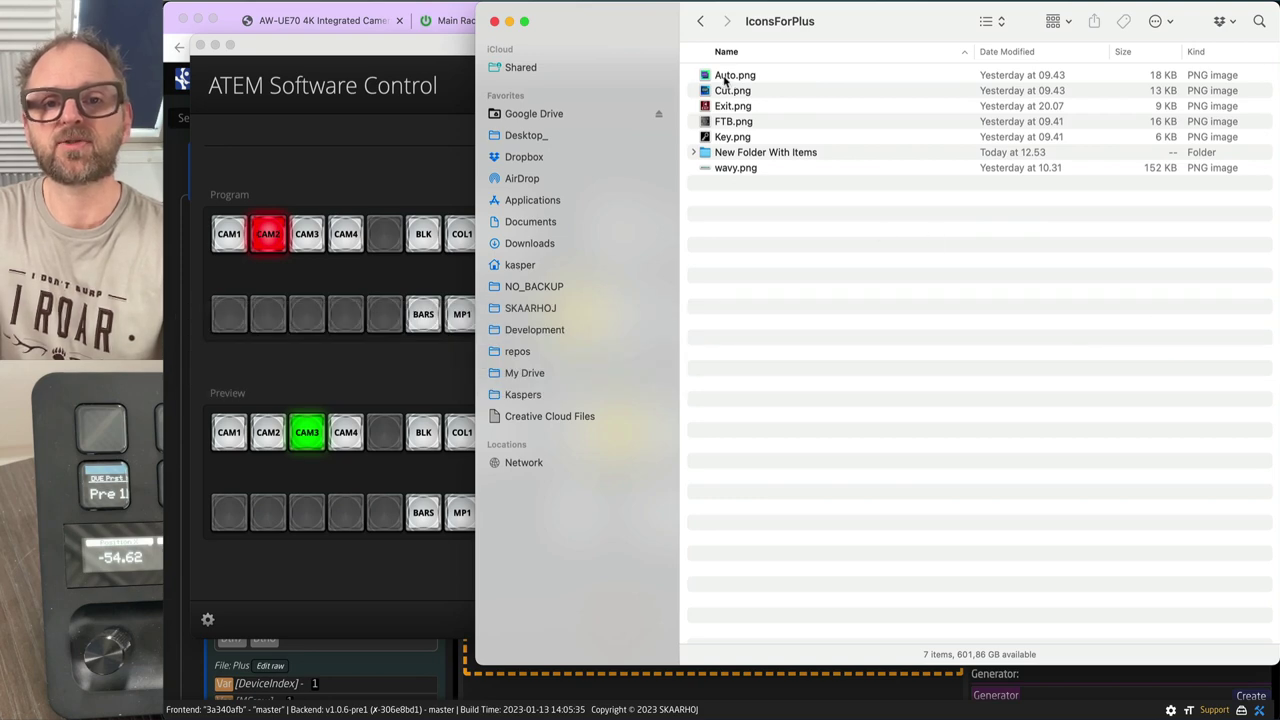
click(725, 80)
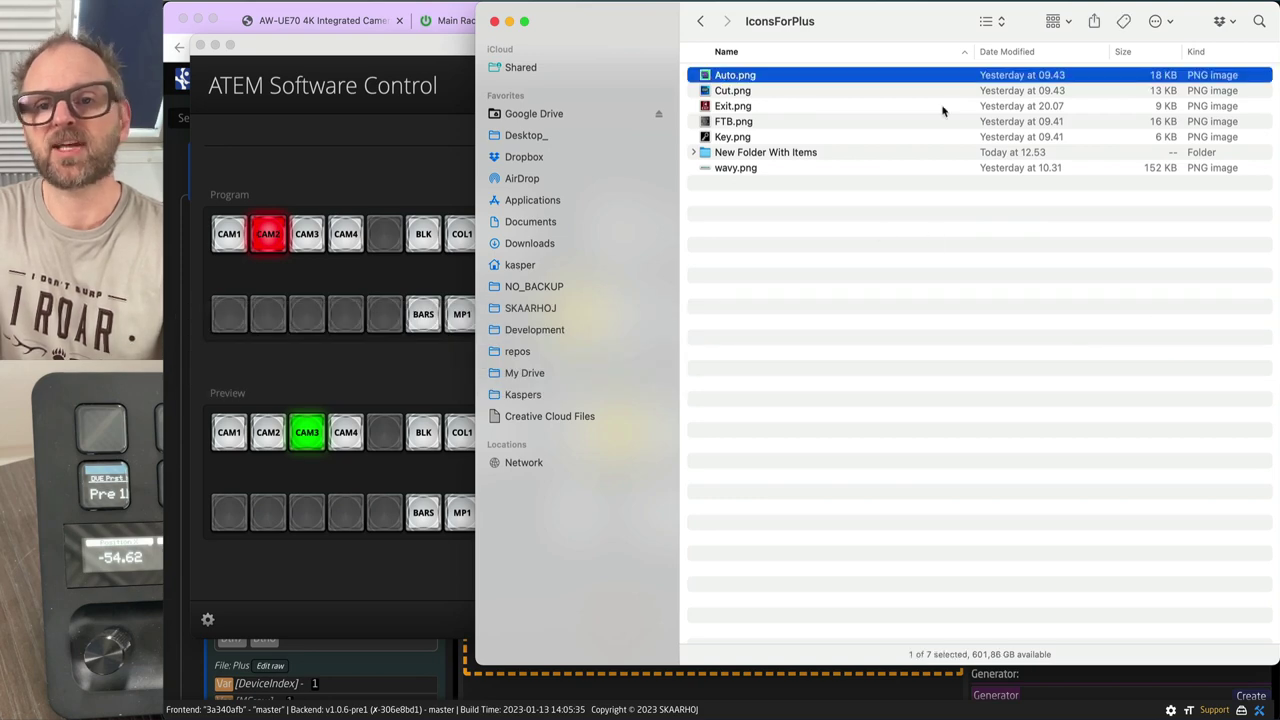
key(space)
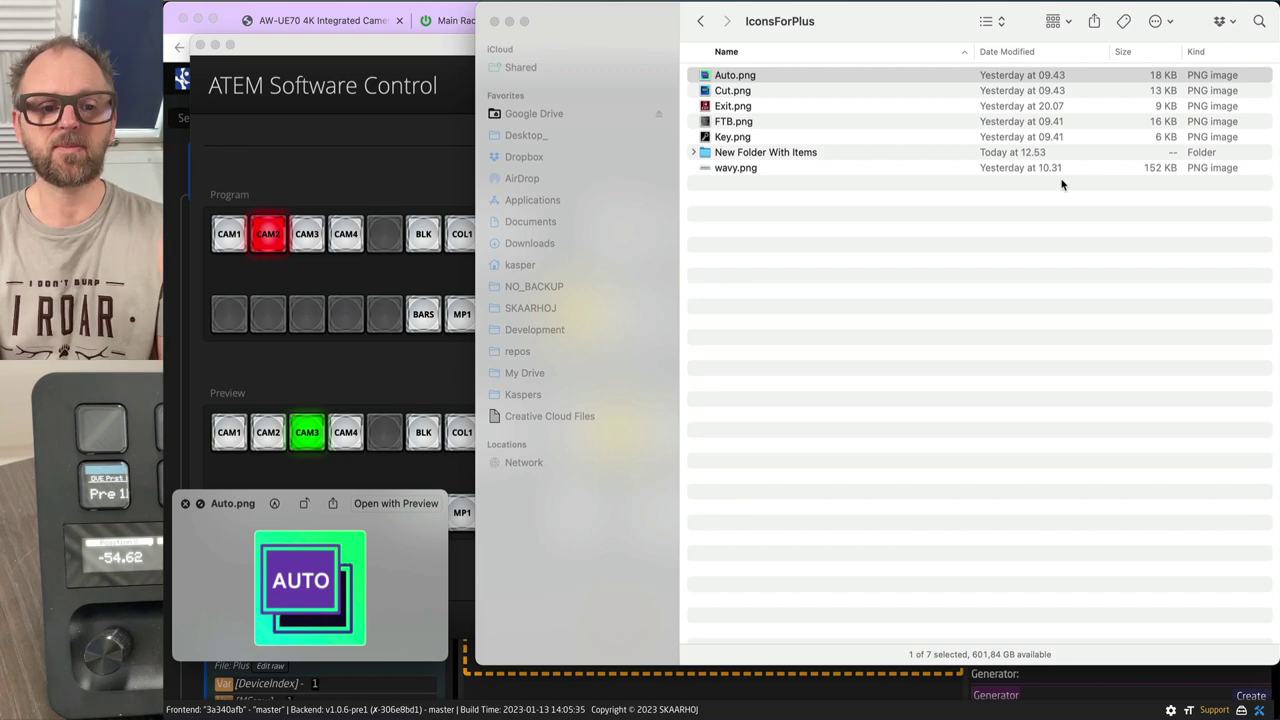
- Preview the remaining images in the IconsForPlus folder through wavy.png and close the preview
key(Down)
key(Down)
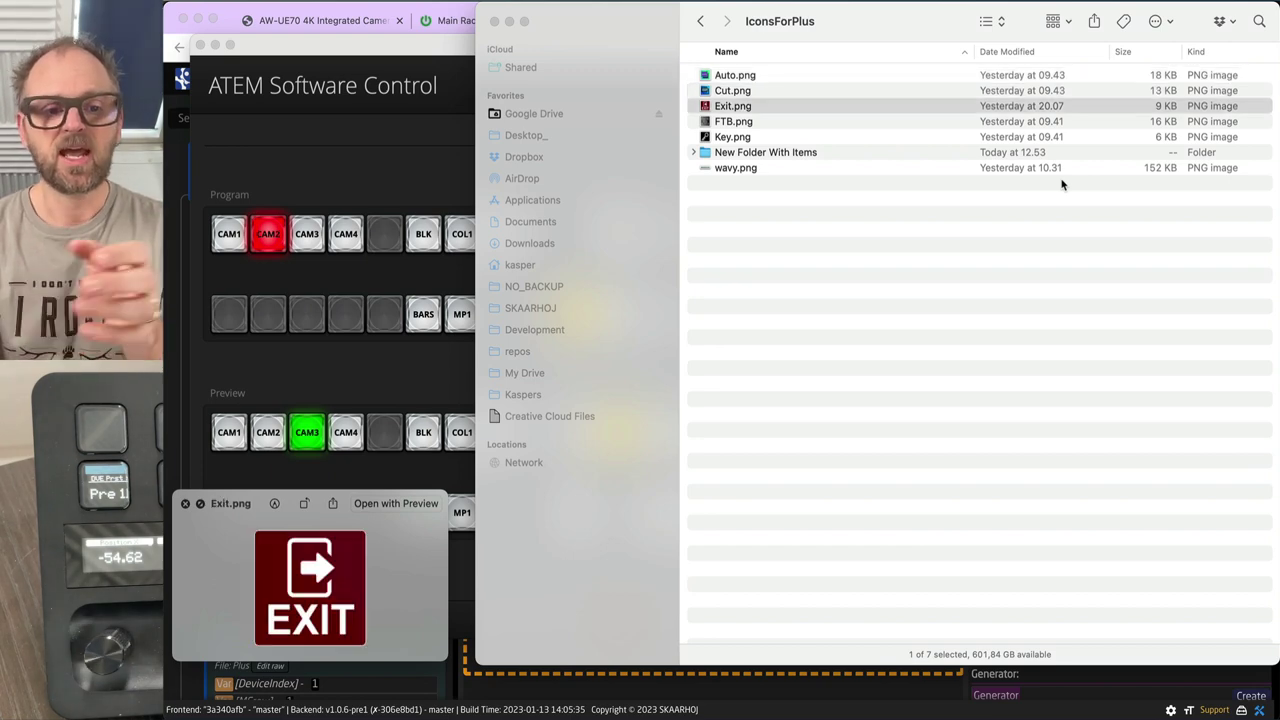
key(Down)
key(Down)
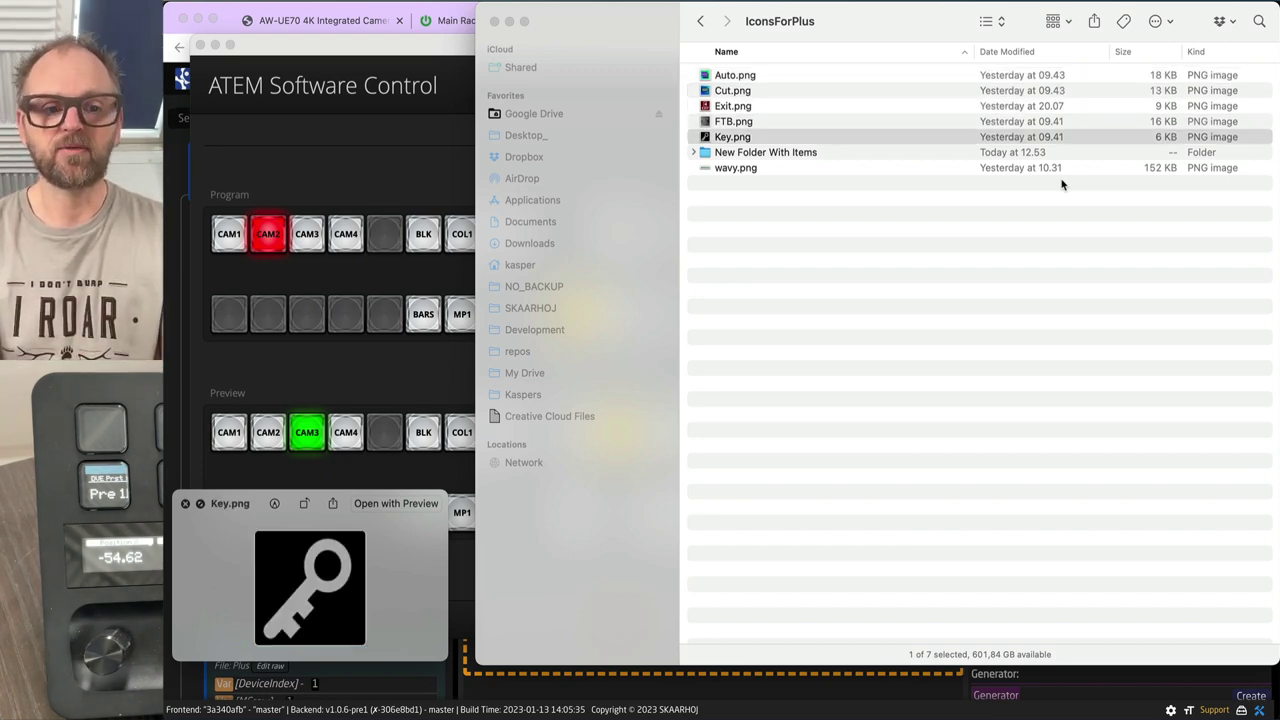
key(Down)
key(Down)
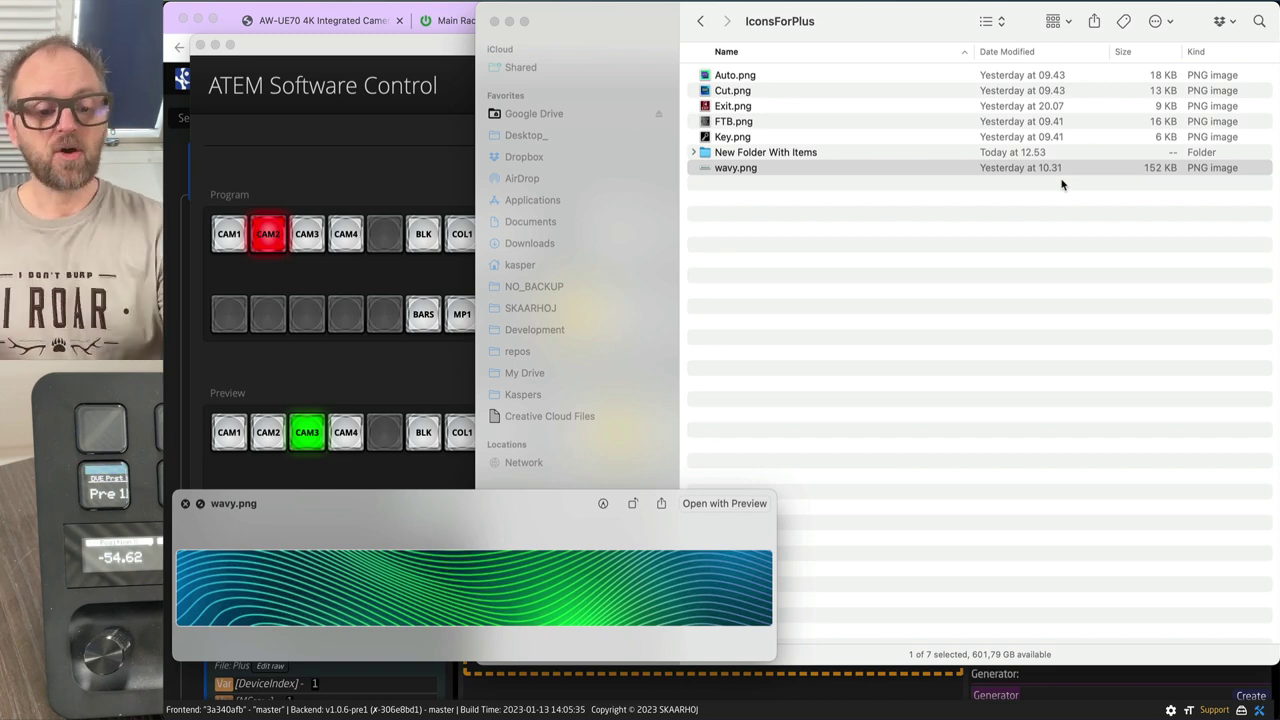
key(space)
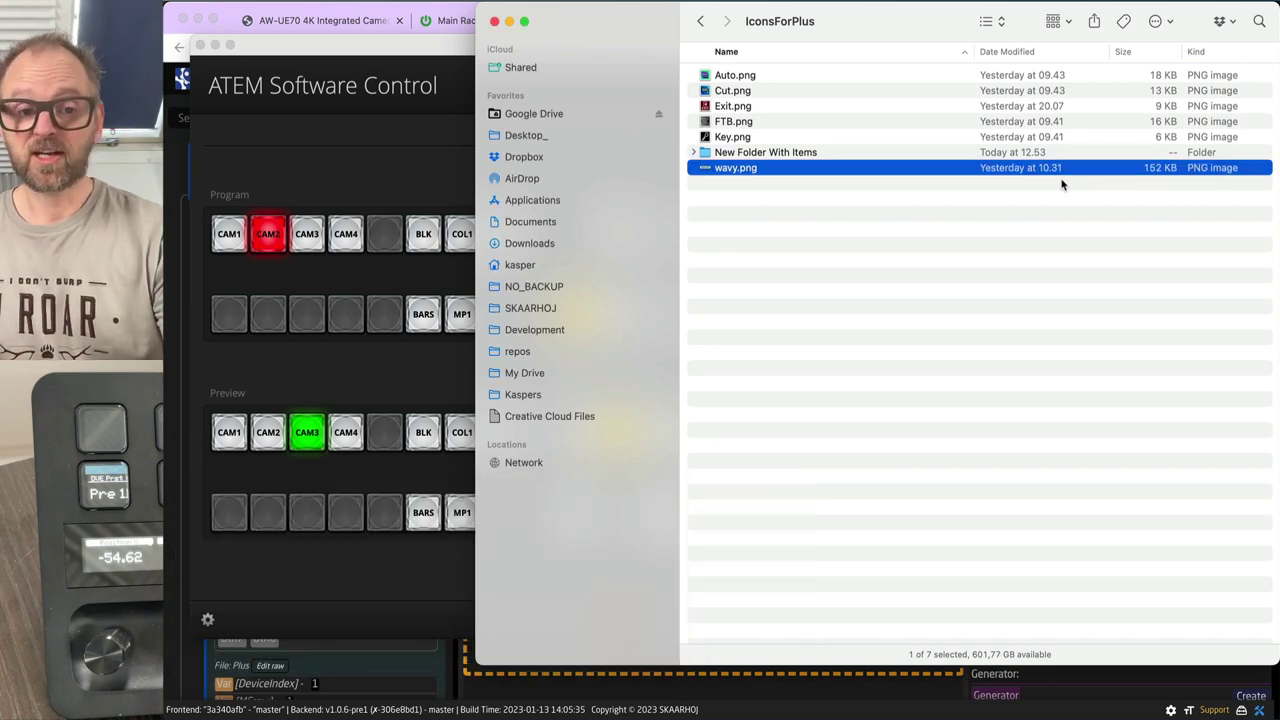
- Switch to Visual Studio Code to view the top-level sections of Plus2.layer.json
key(super+Tab)
key(super+Tab)
key(super+Tab)
key(super+Tab)
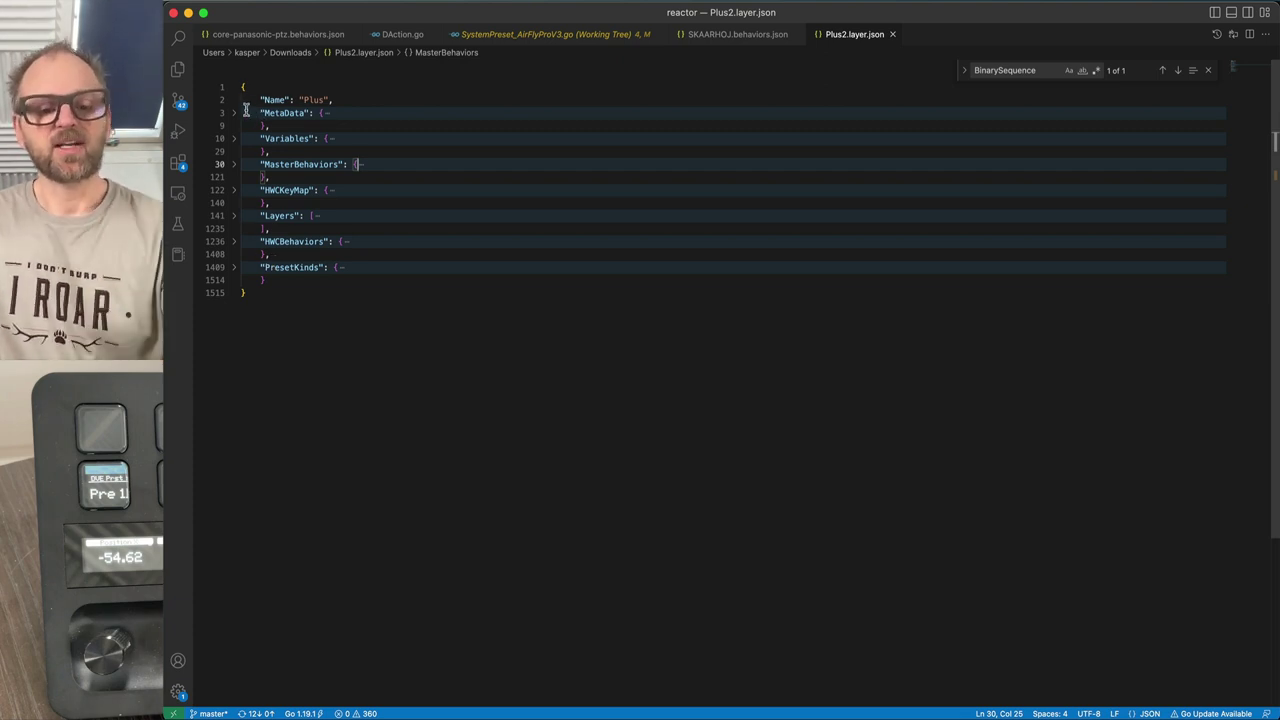
- Switch to Chrome and open the Plus layer's raw configuration file for editing
key(super+Tab)
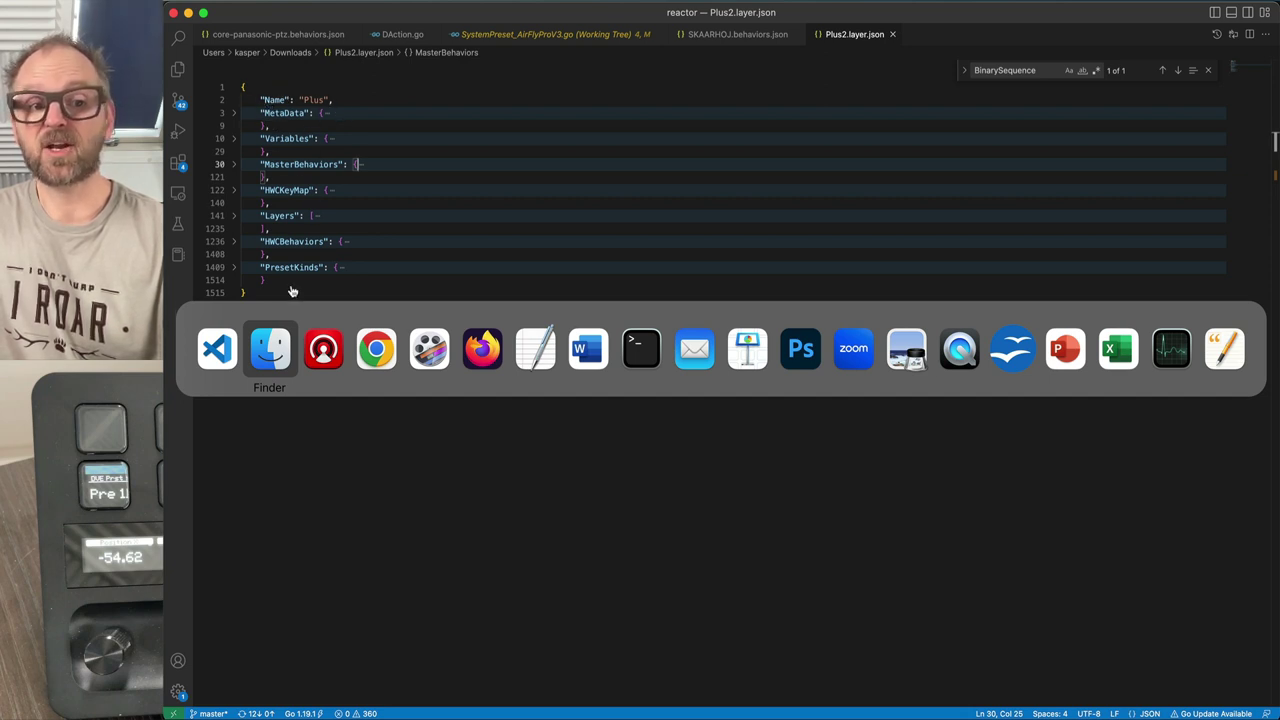
key(super+Tab)
key(super+Tab)
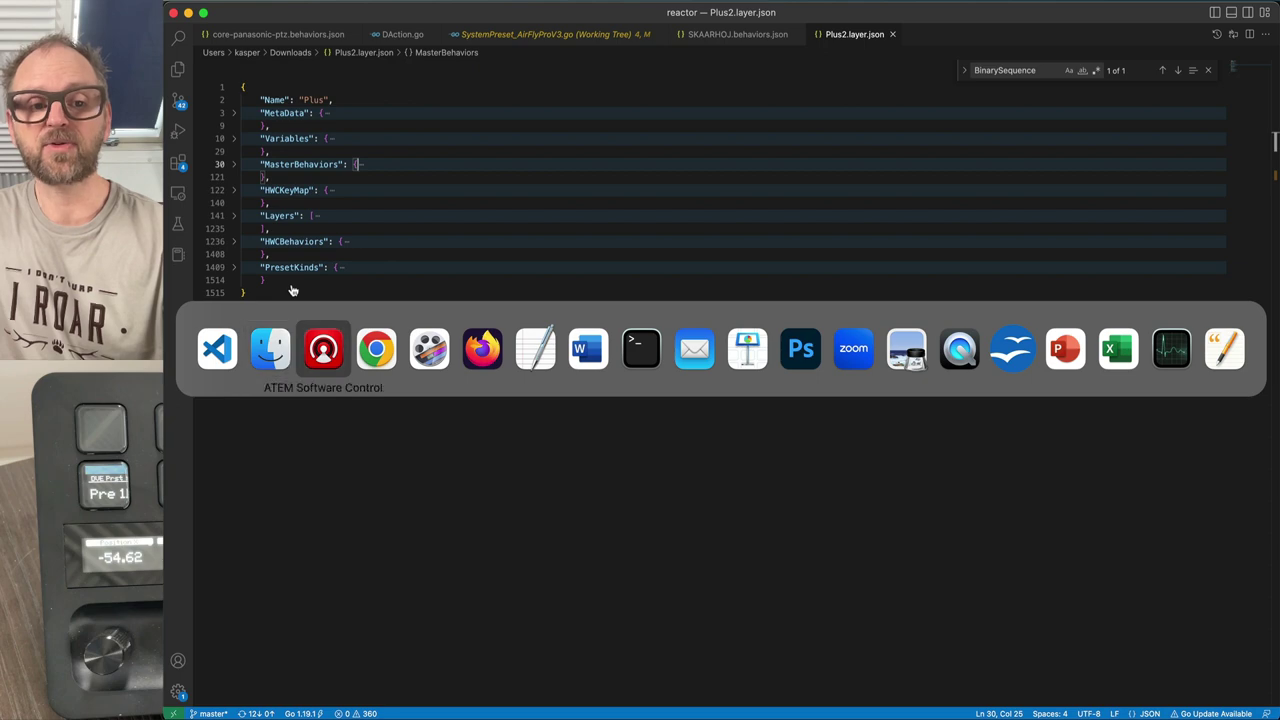
scroll(278, 424, down, 5)
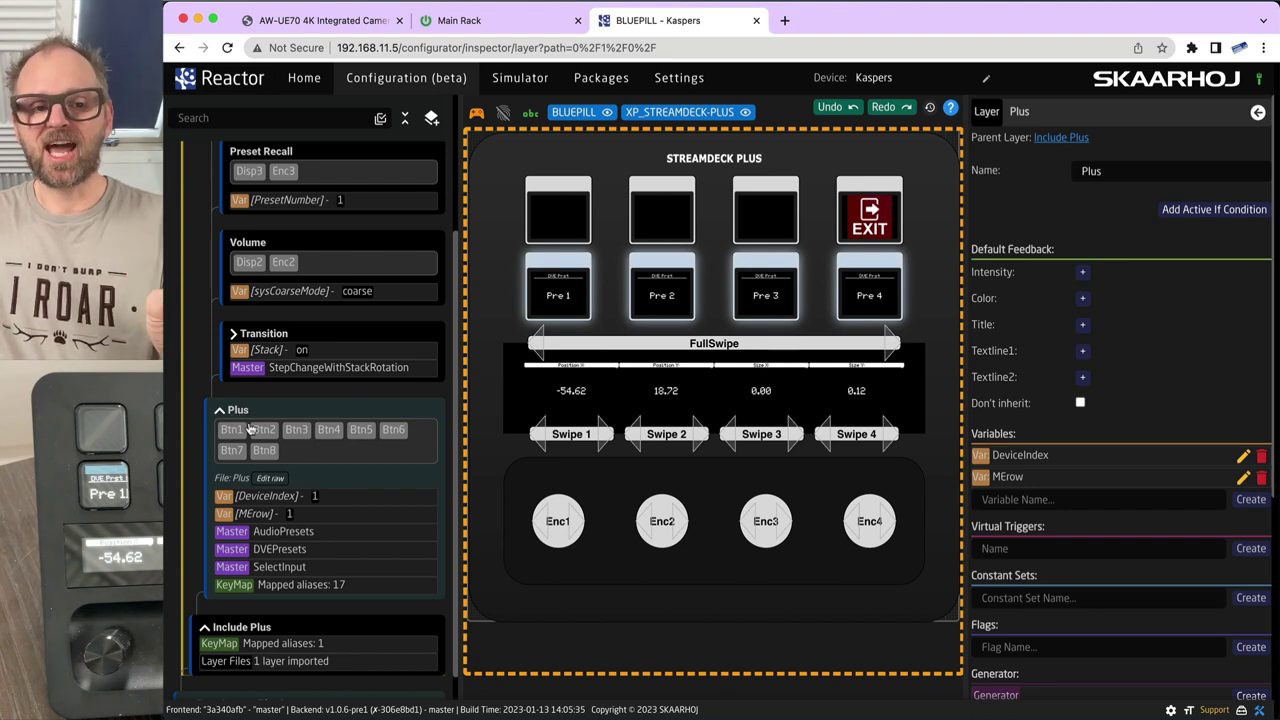
click(270, 479)
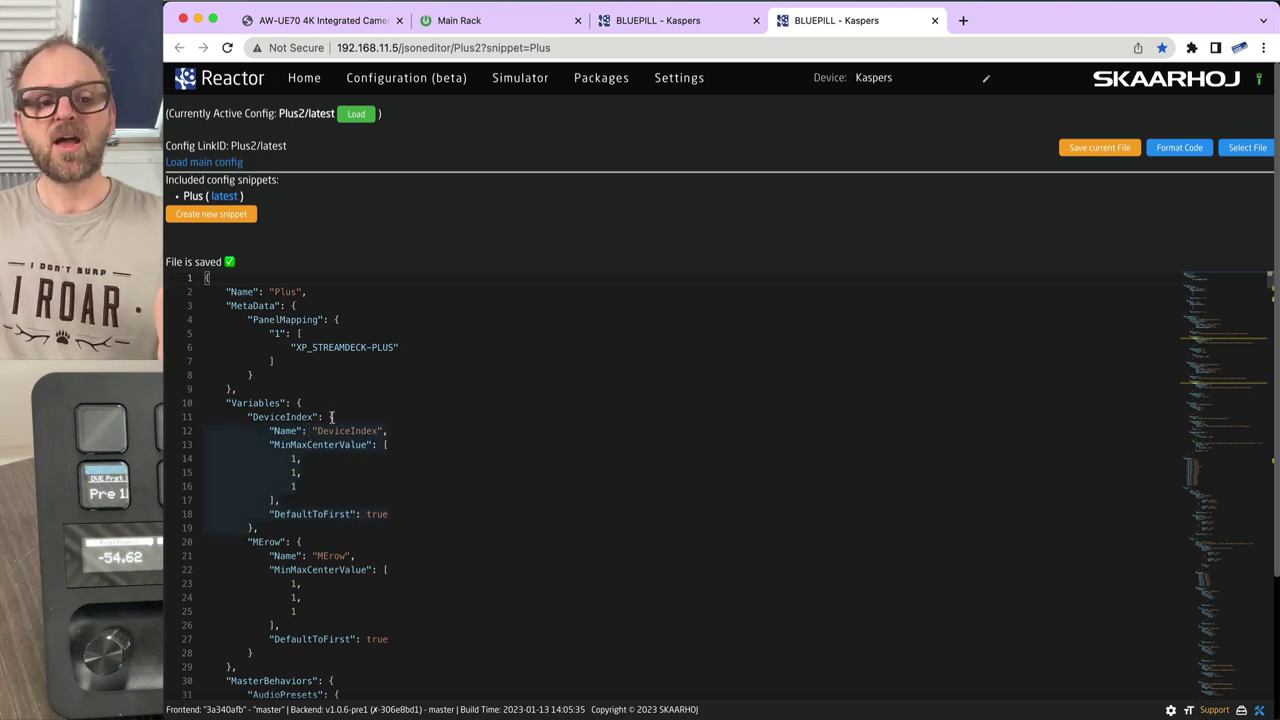
- Look through the Plus snippet's JSON to its end and return to the button definitions with inline images
scroll(320, 420, down, 10)
scroll(331, 417, down, 20)
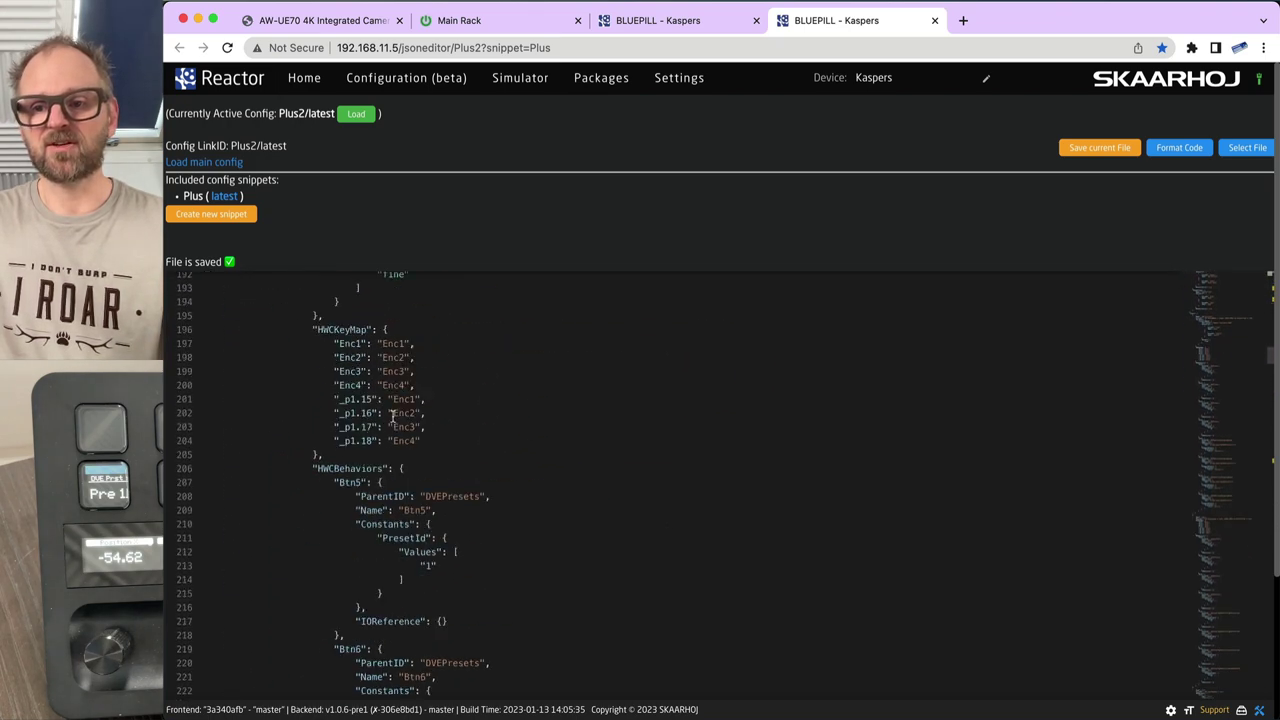
drag(1271, 388, 1273, 718)
scroll(928, 611, down, 20)
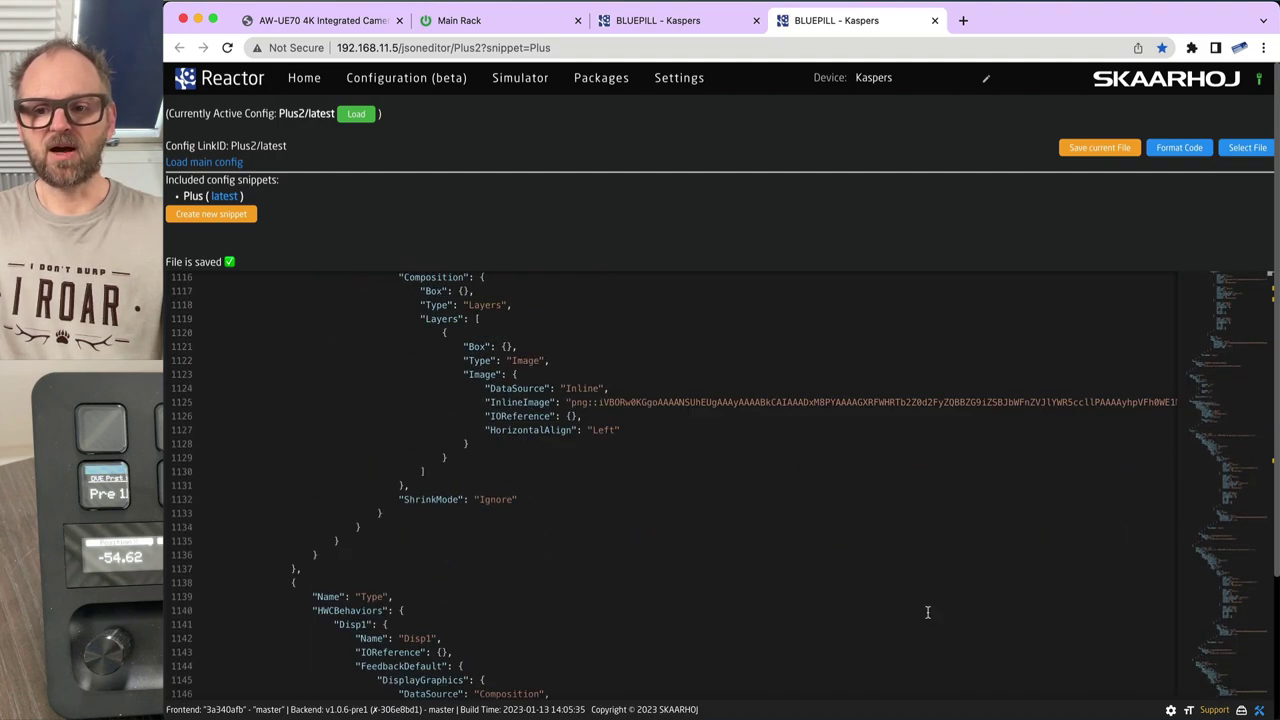
scroll(928, 611, down, 3)
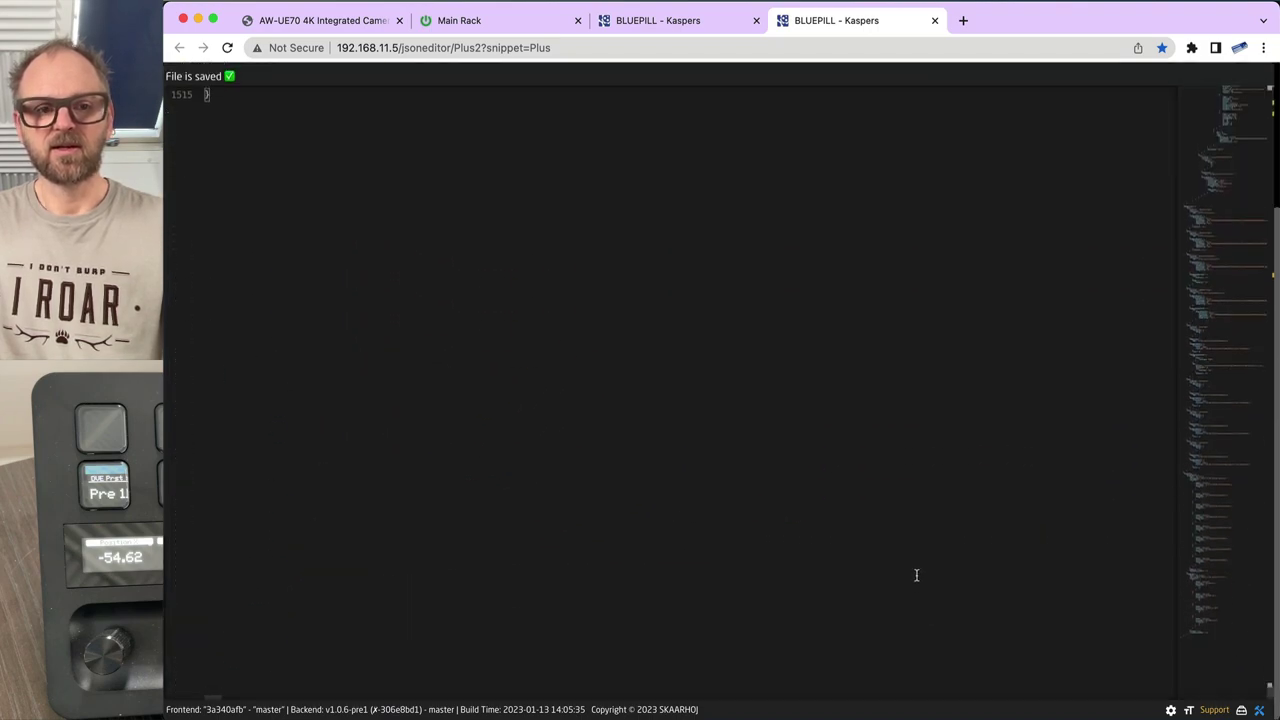
scroll(922, 590, up, 10)
scroll(920, 578, up, 15)
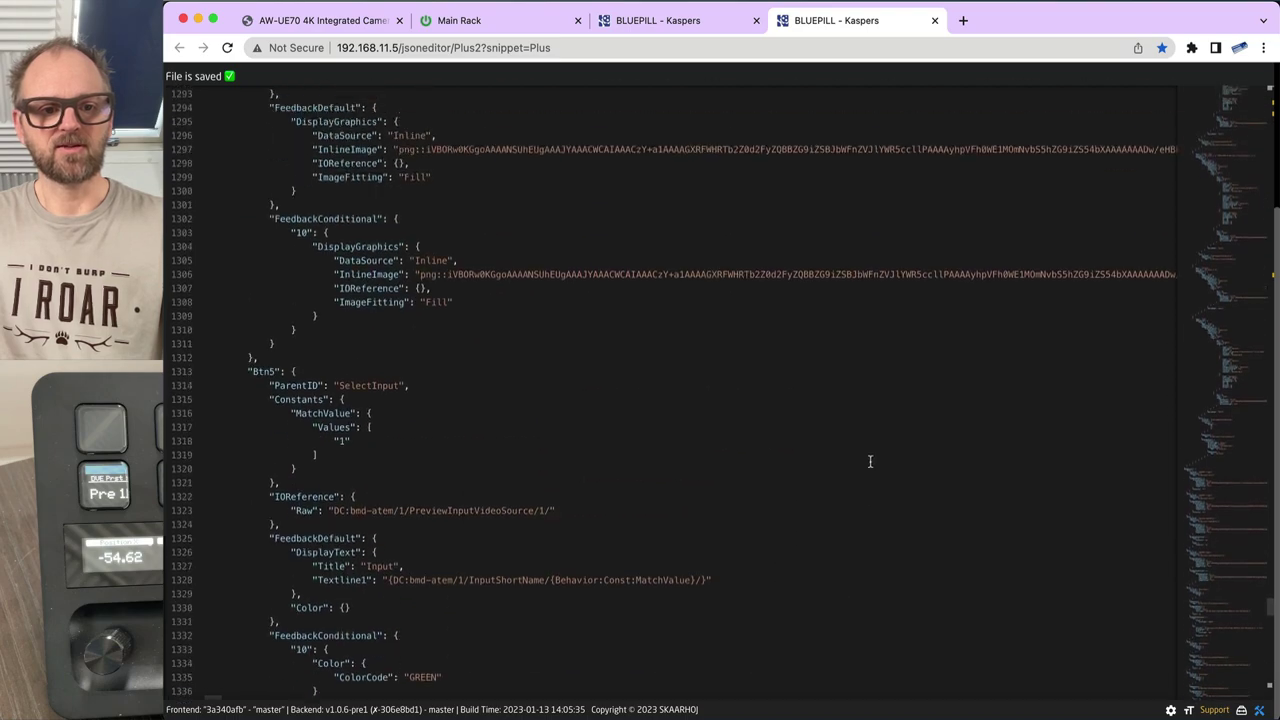
- Select the InlineImage entry on line 1275, examine its base64 data, and close the raw JSON editor
triple_click(473, 154)
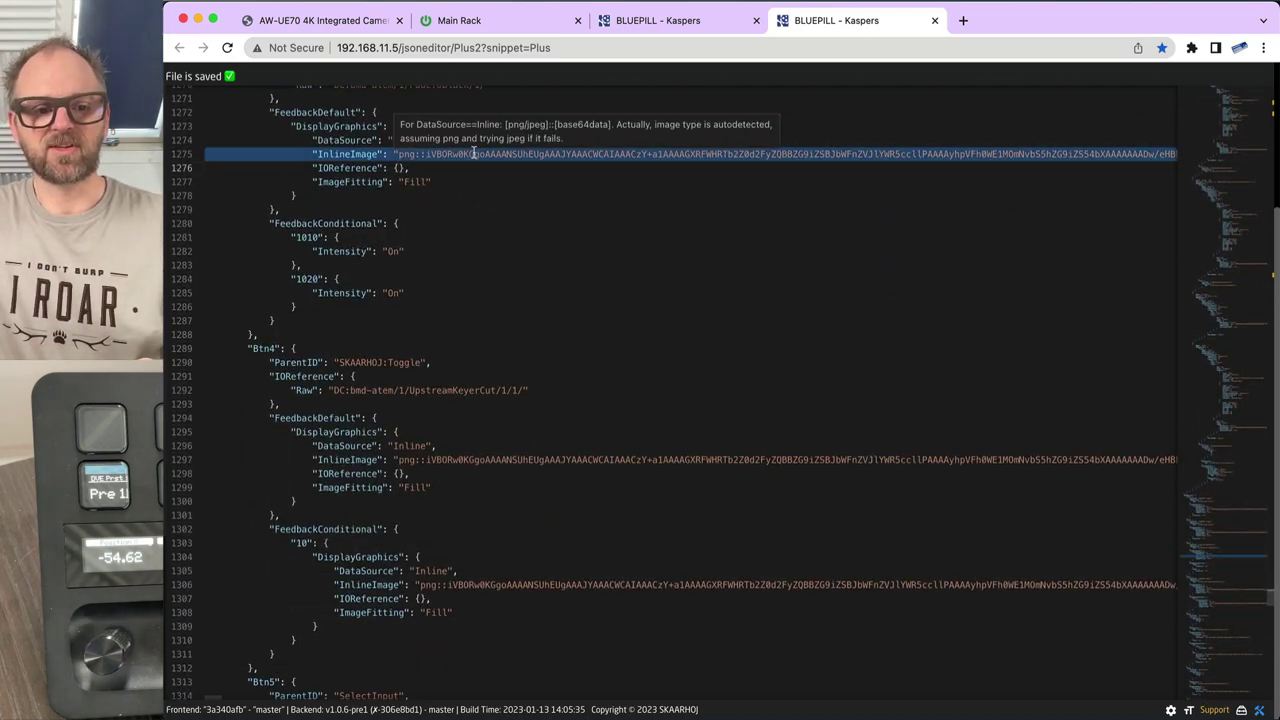
scroll(473, 154, right, 20)
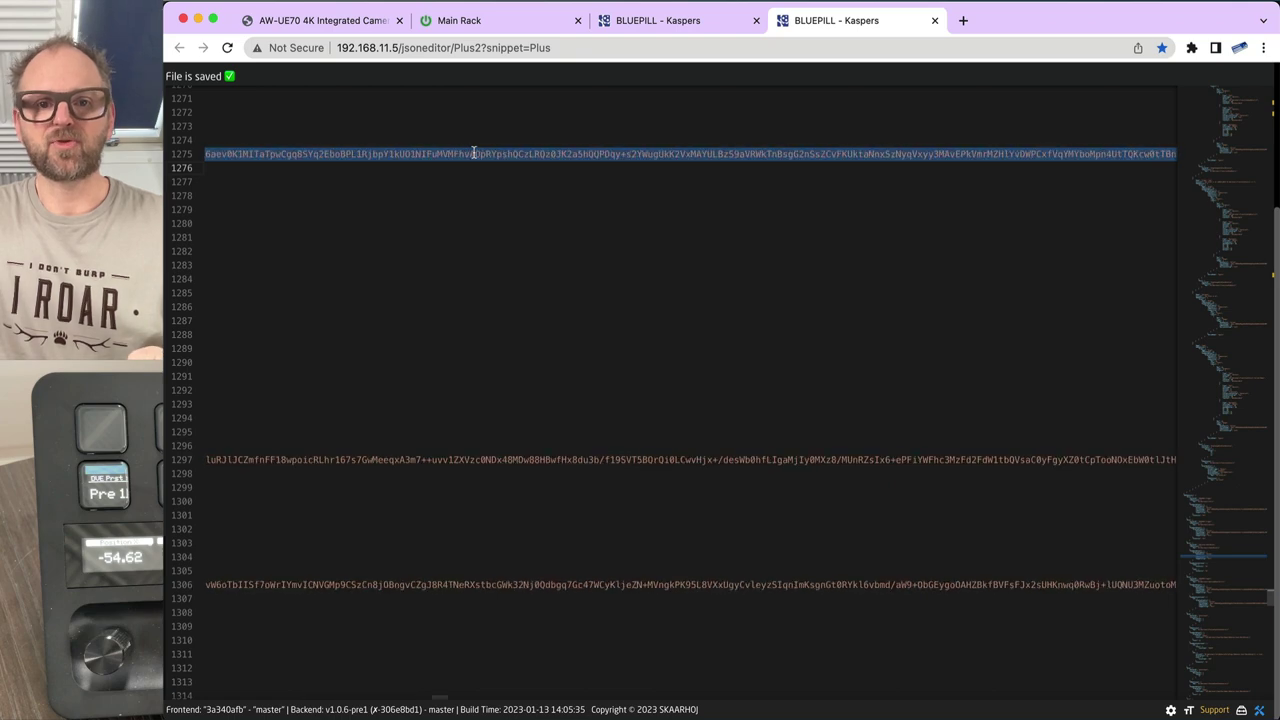
scroll(473, 154, right, 8)
click(934, 20)
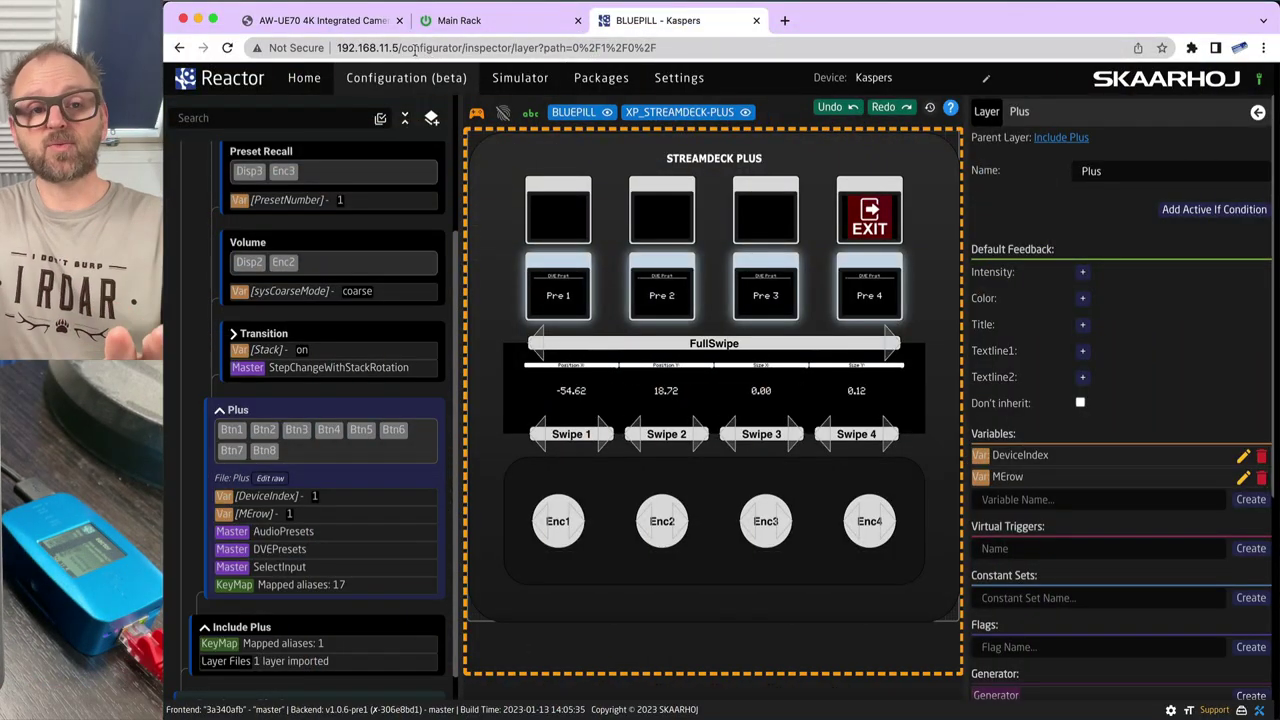
- Highlight the Blue Pill's IP address, open the package list, and review the device cores down to xpanel-streamdeck
drag(398, 47, 338, 47)
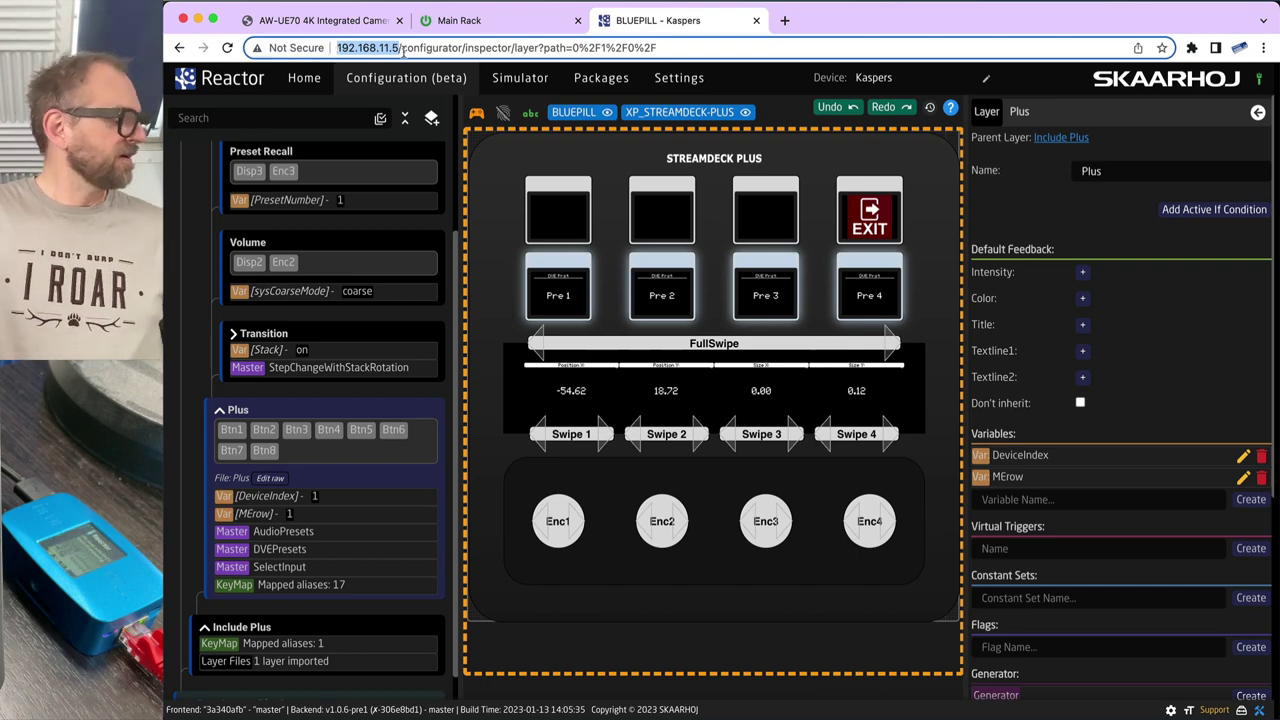
click(596, 79)
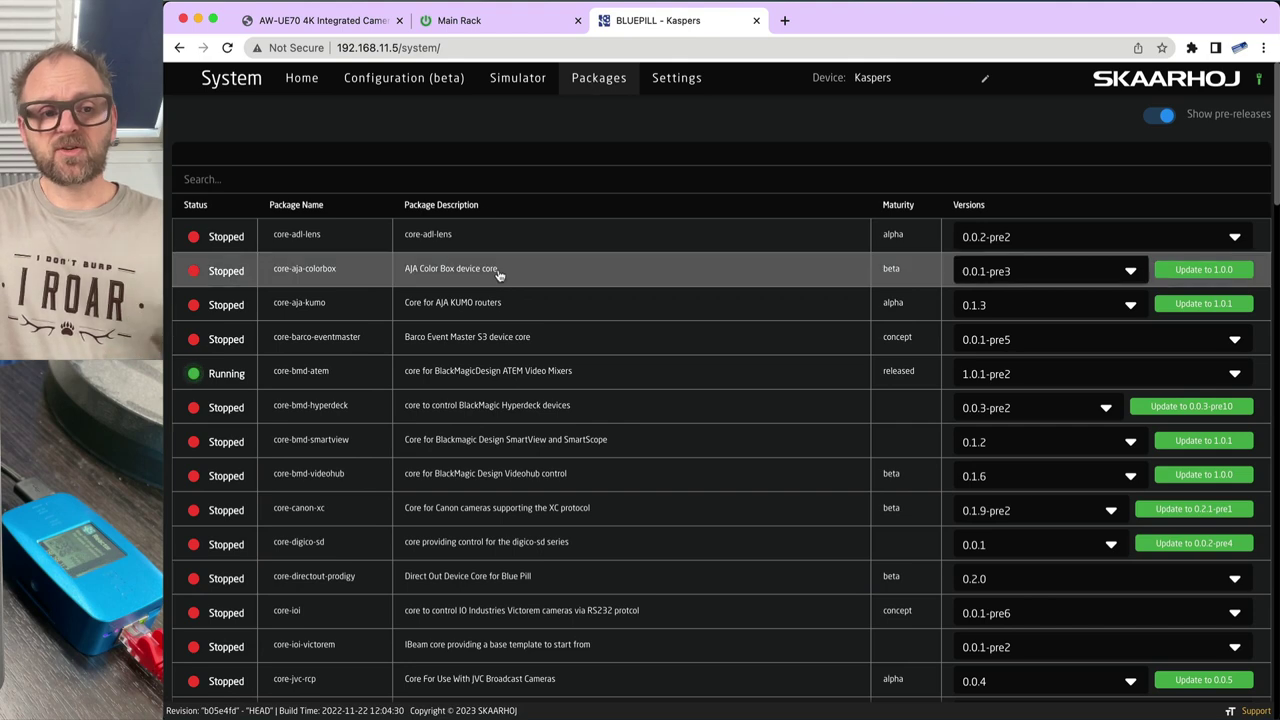
scroll(500, 277, down, 1)
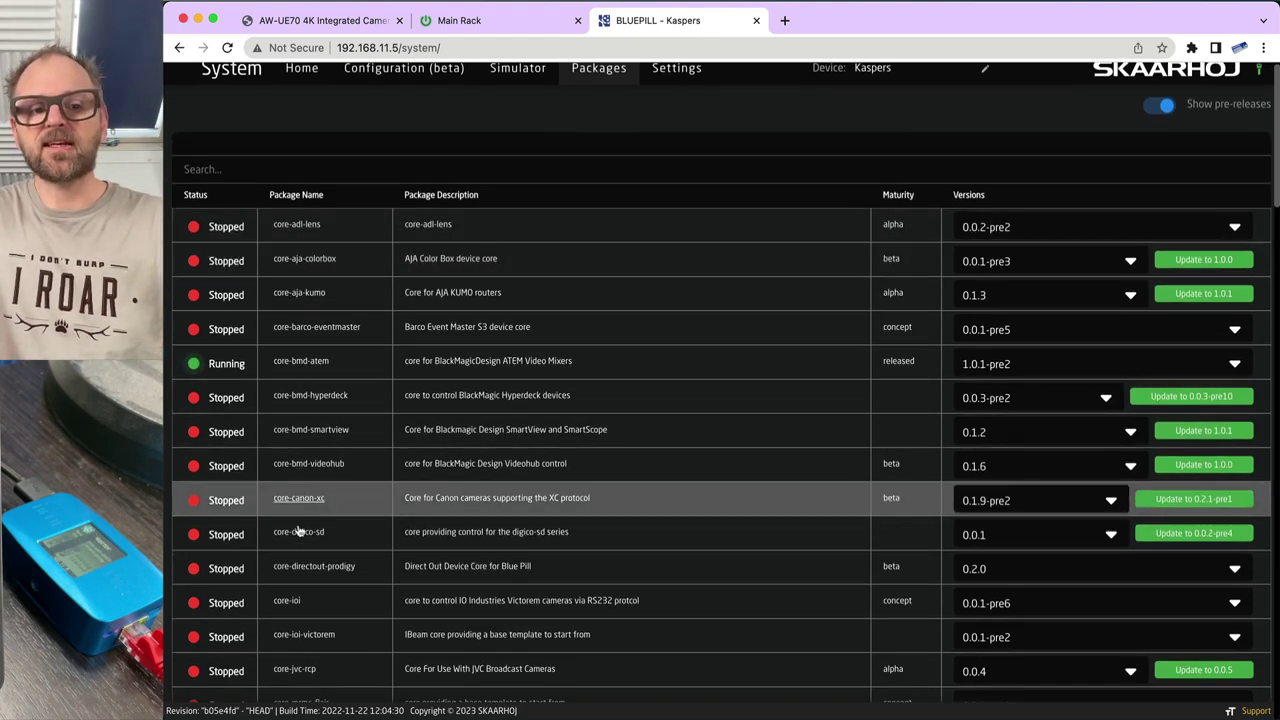
scroll(305, 565, down, 5)
scroll(310, 568, down, 10)
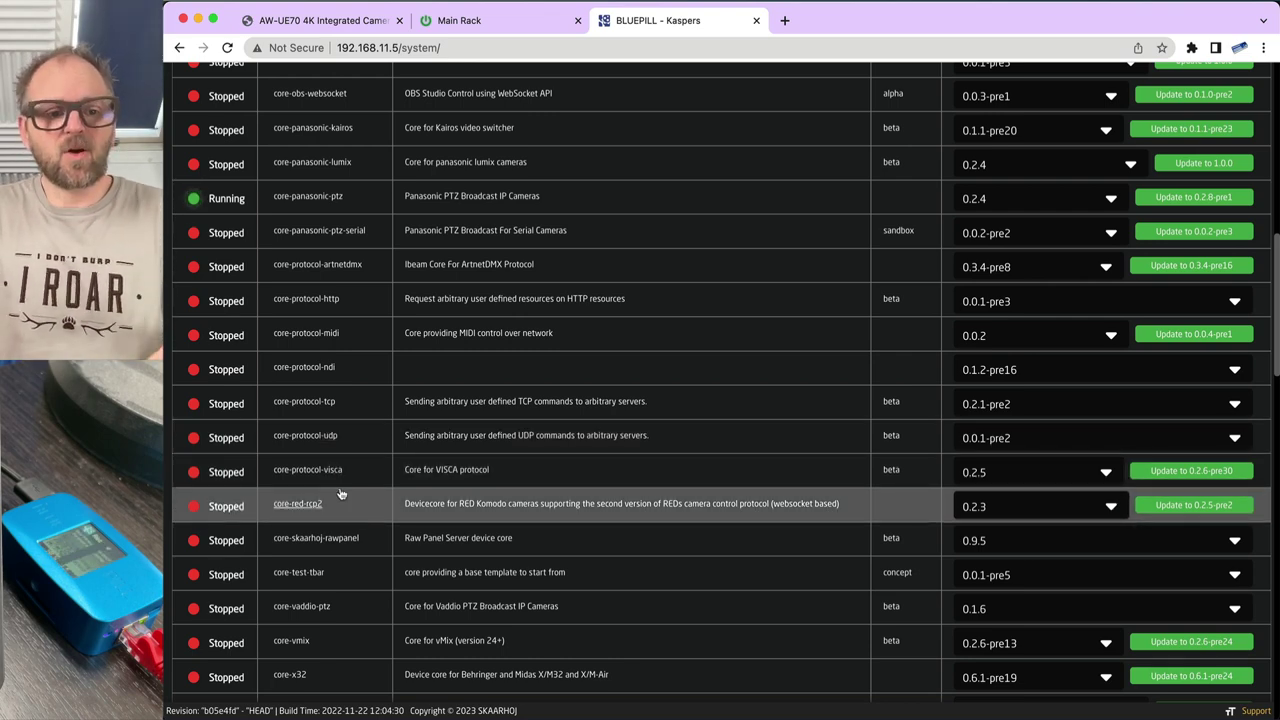
scroll(340, 494, down, 5)
scroll(330, 300, up, 3)
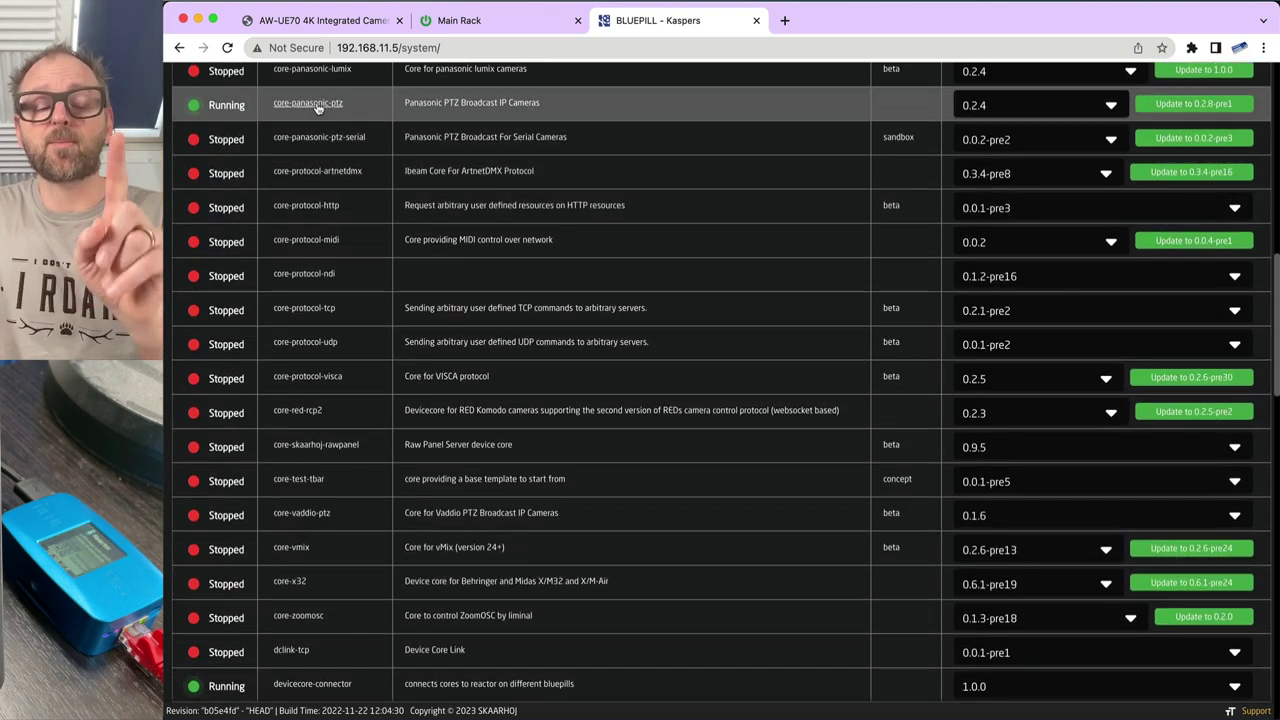
scroll(340, 430, down, 5)
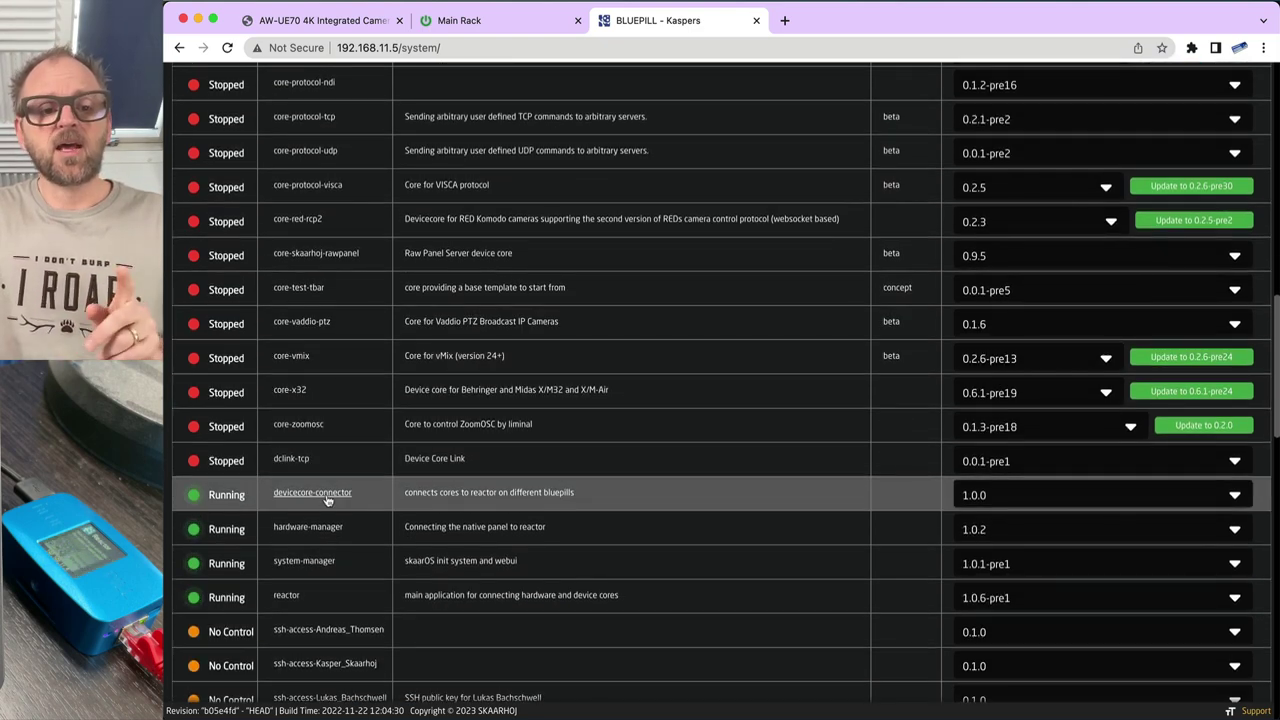
scroll(330, 497, down, 1)
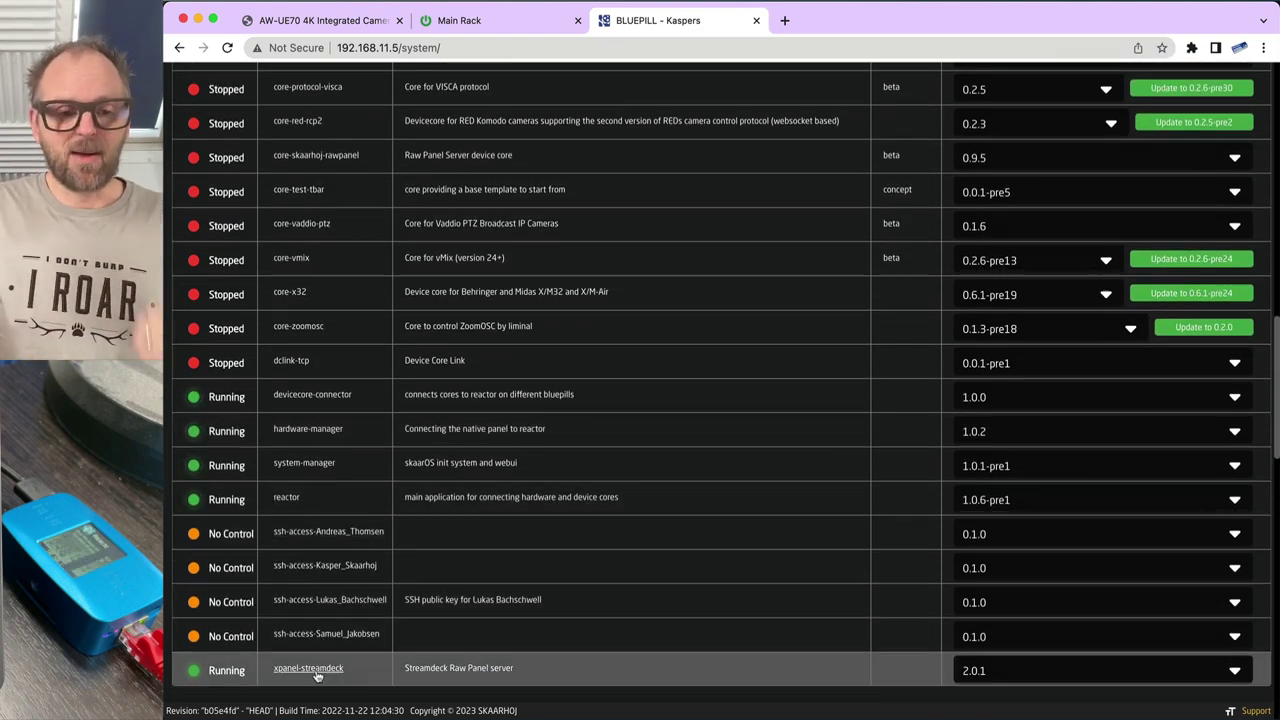
- Open the xpanel-streamdeck package and review its Raw Panel server settings
click(312, 668)
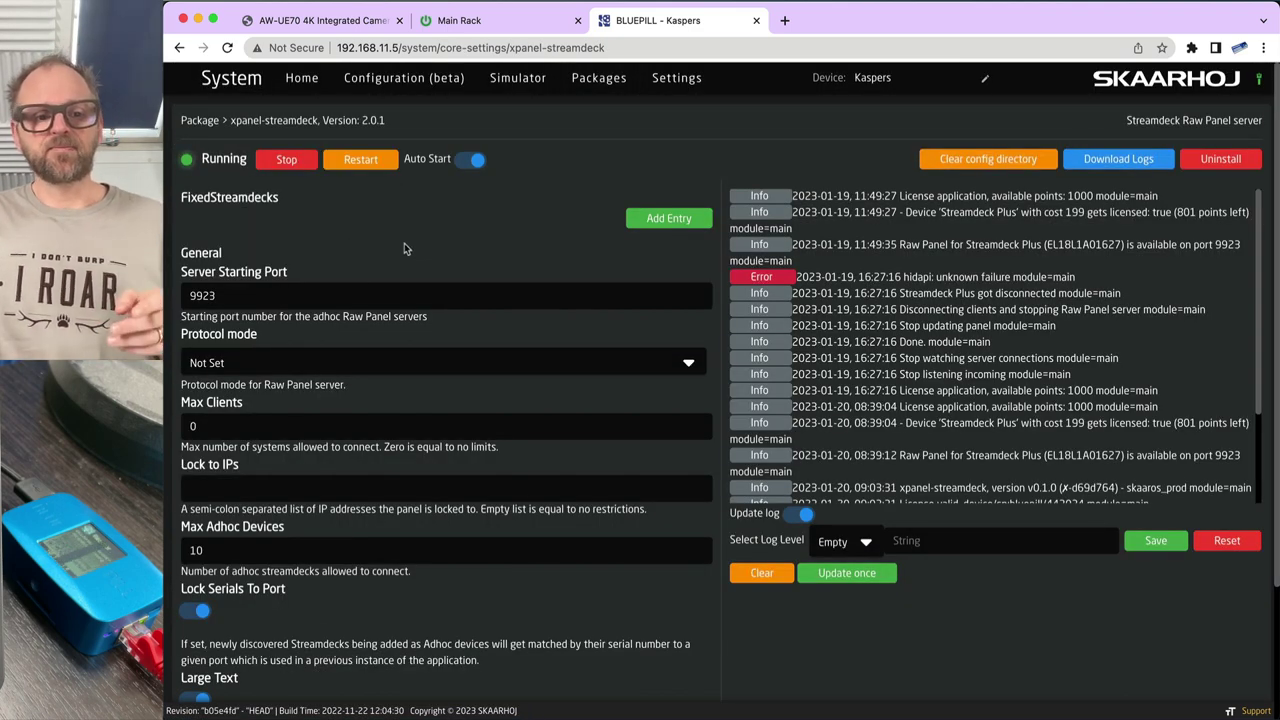
scroll(404, 243, down, 5)
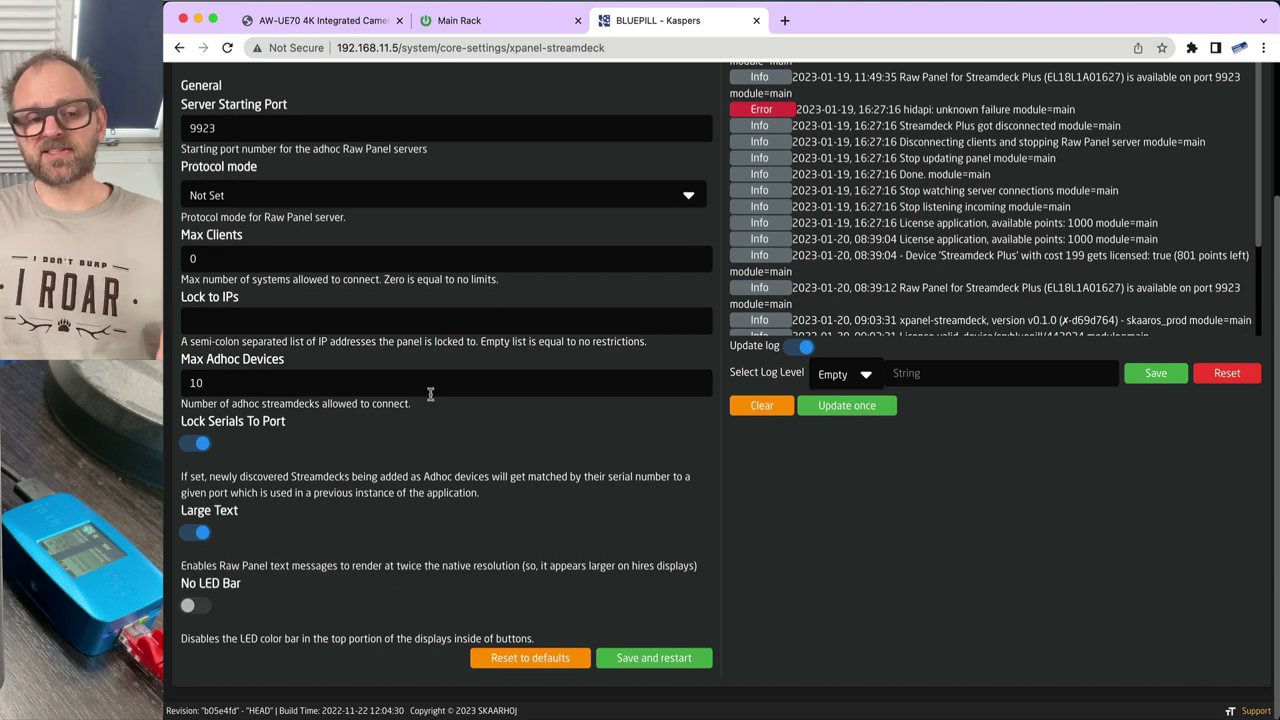
scroll(430, 394, up, 5)
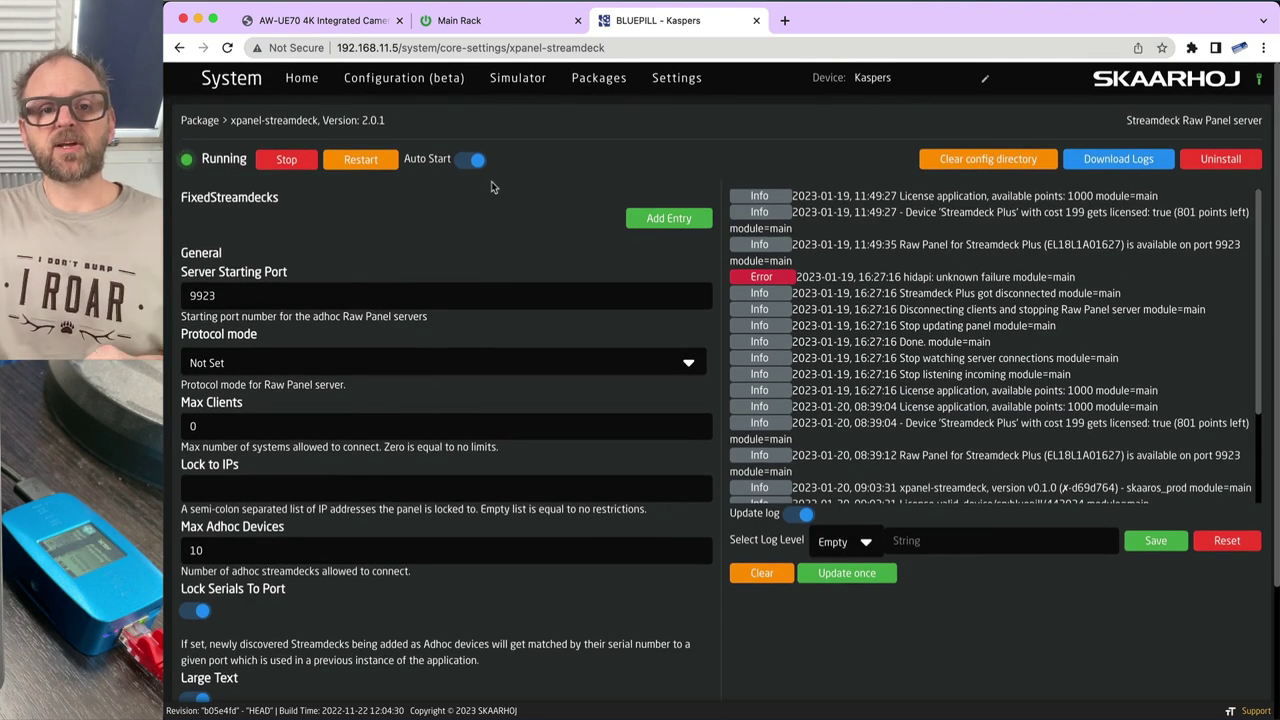
- From the Reactor home page, create and save a new project named PlusVideo in the project manager and activate it
click(302, 79)
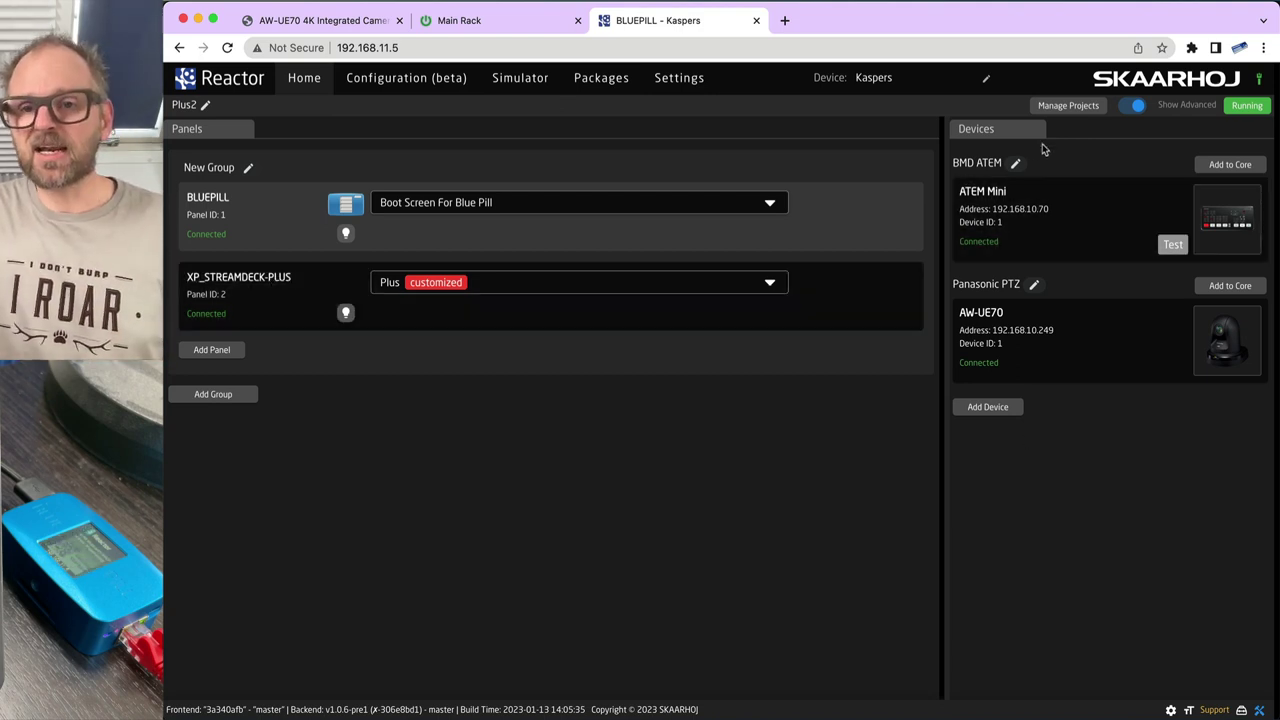
click(1060, 106)
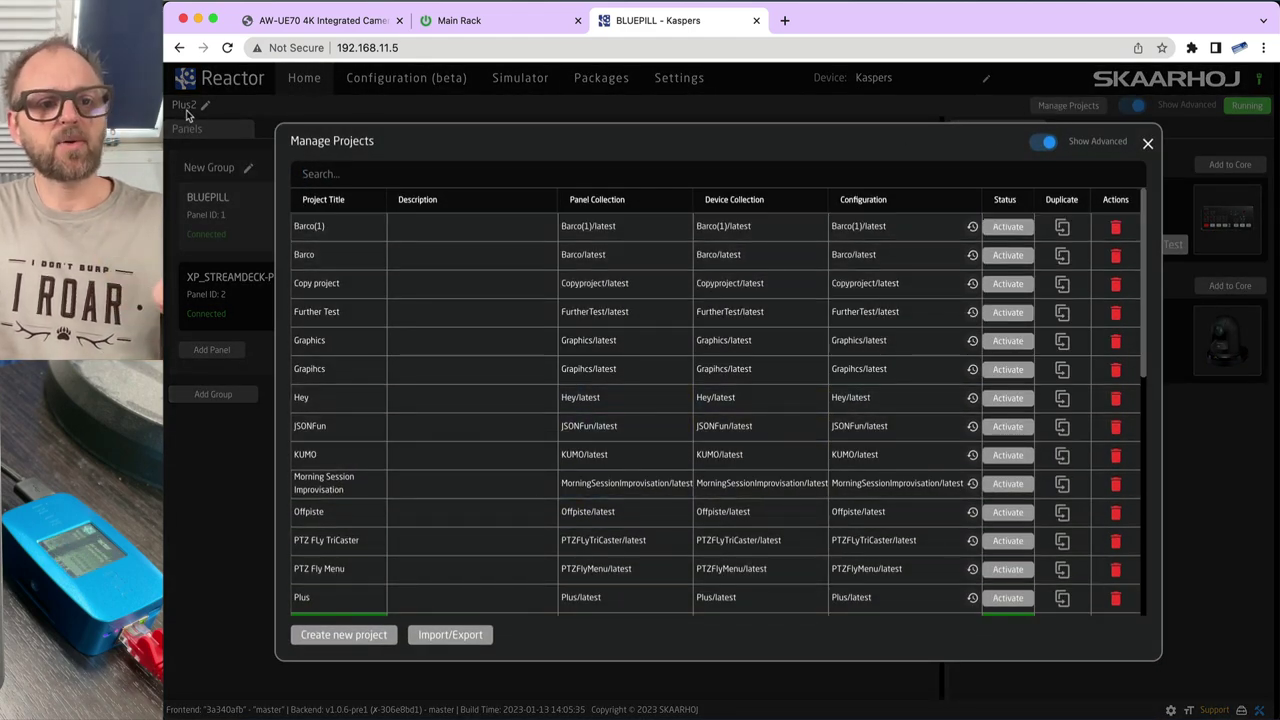
scroll(368, 543, down, 3)
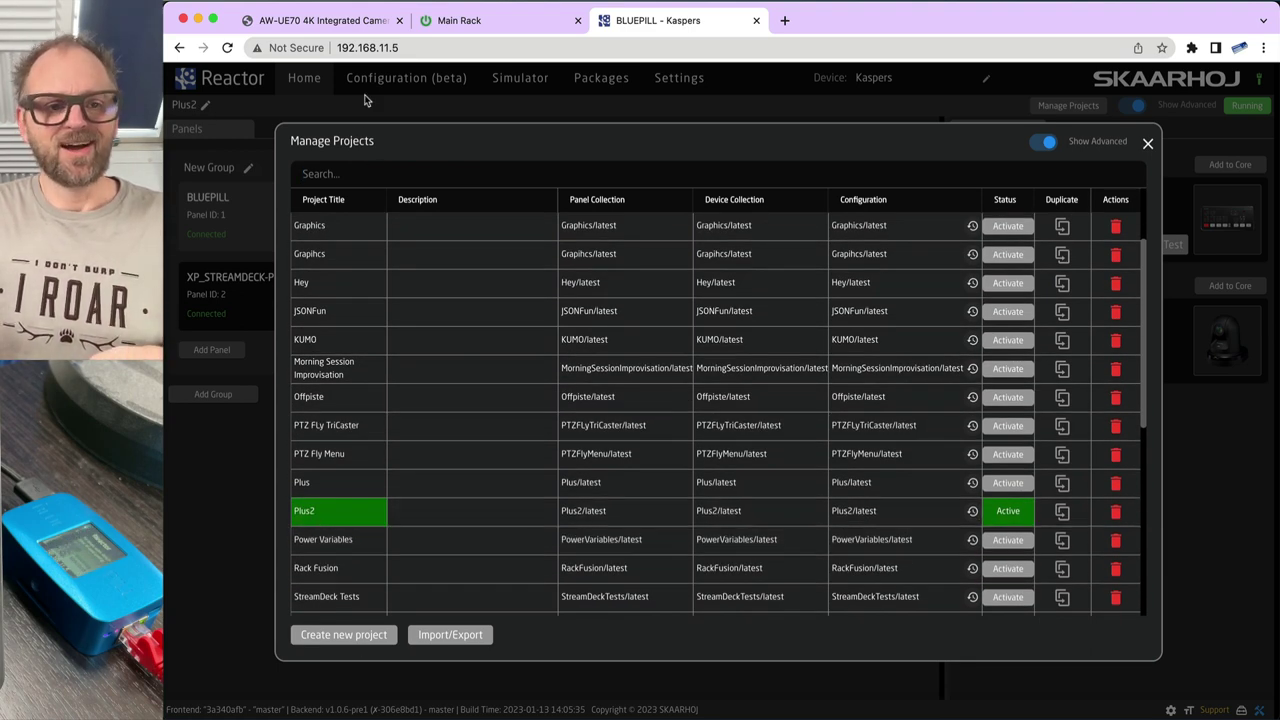
click(388, 636)
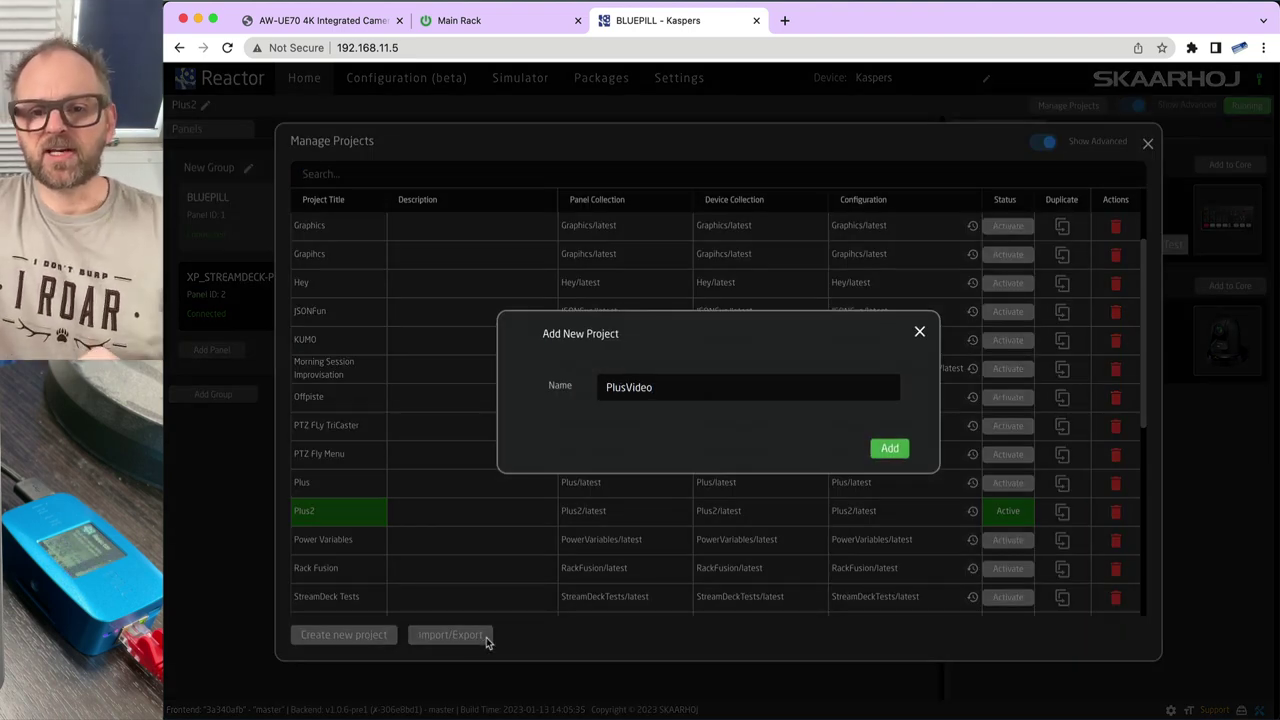
click(887, 449)
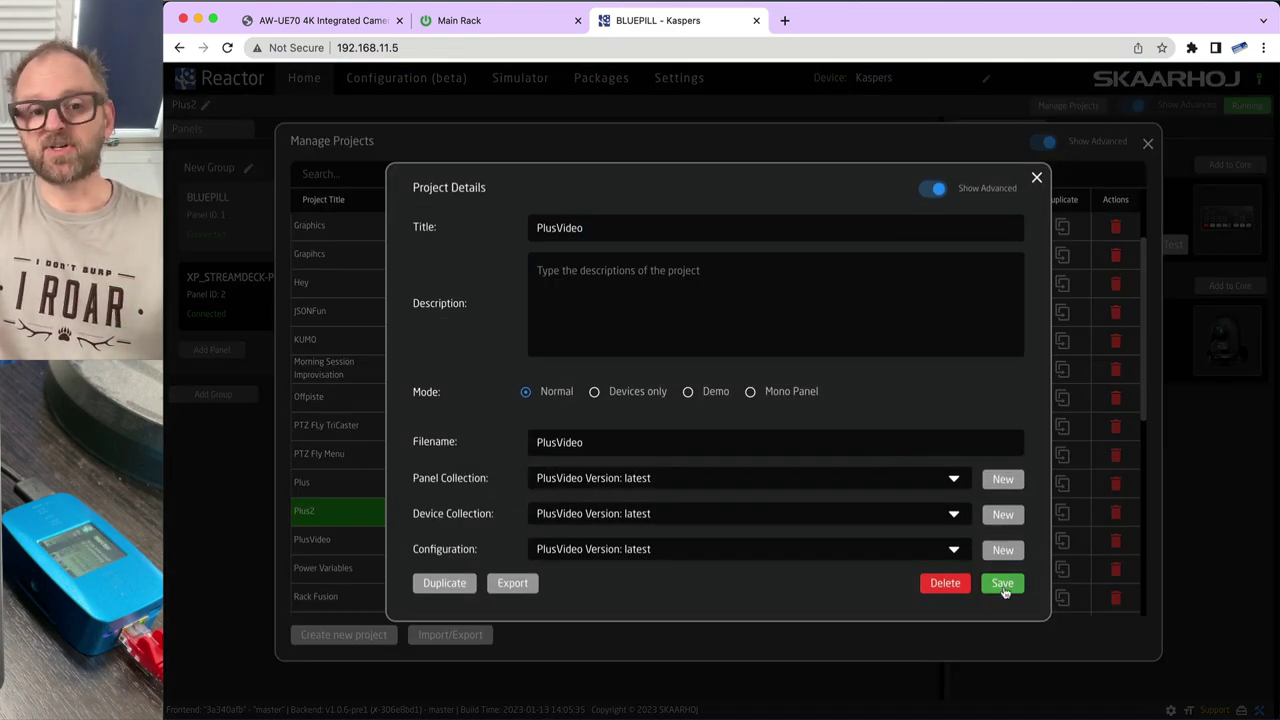
click(1003, 586)
click(871, 427)
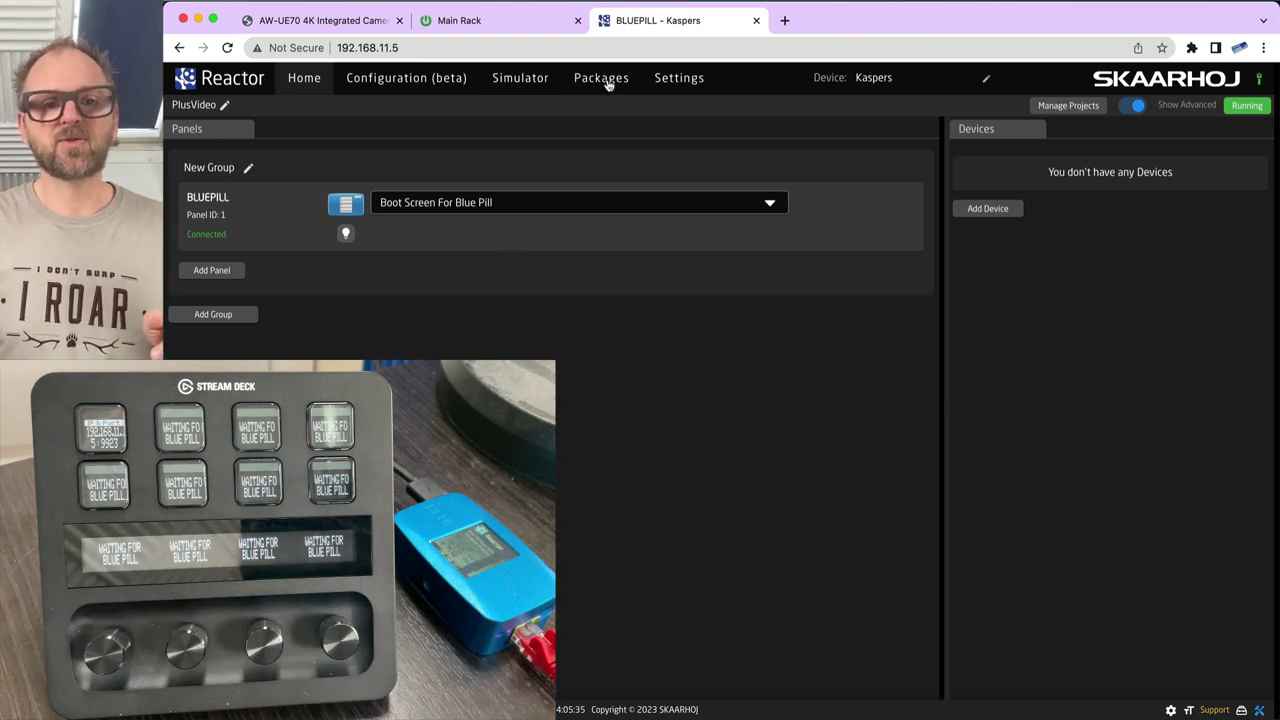
- Add the discovered Streamdeck Plus panel at 192.168.11.5:9923 to New Group and toggle its identify light on and off
click(212, 268)
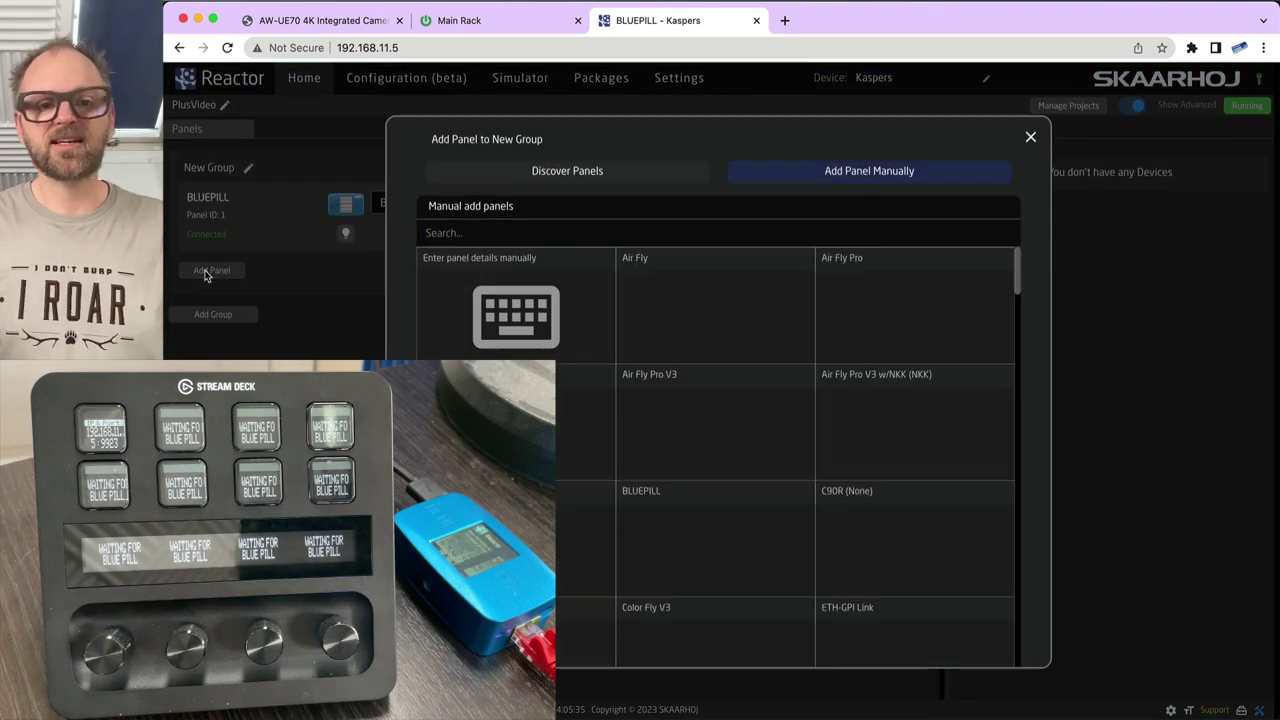
click(567, 170)
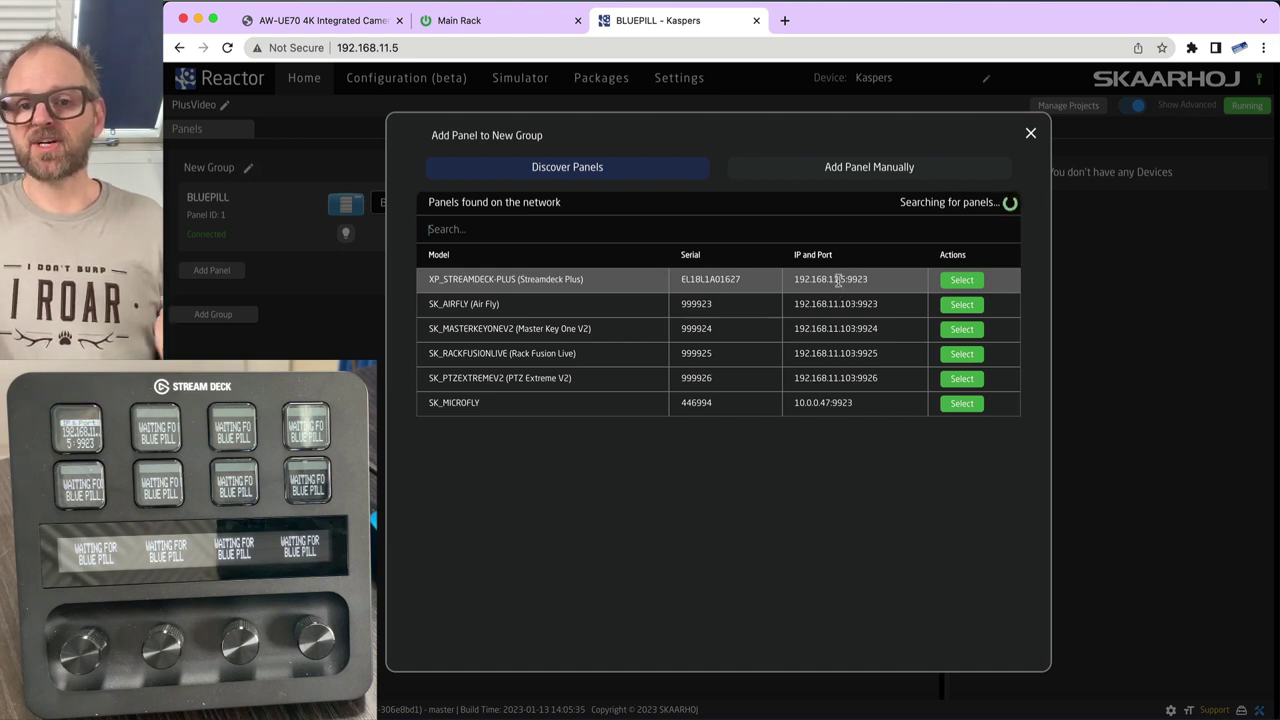
drag(845, 279, 788, 284)
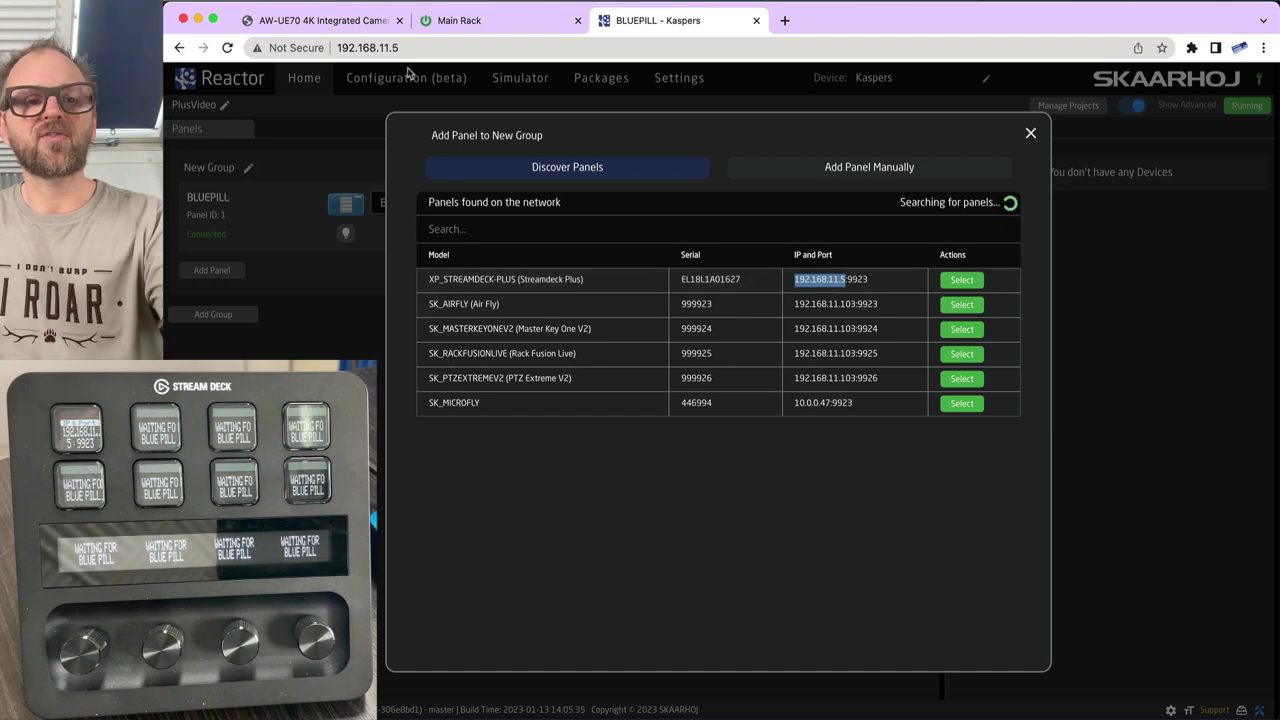
click(959, 280)
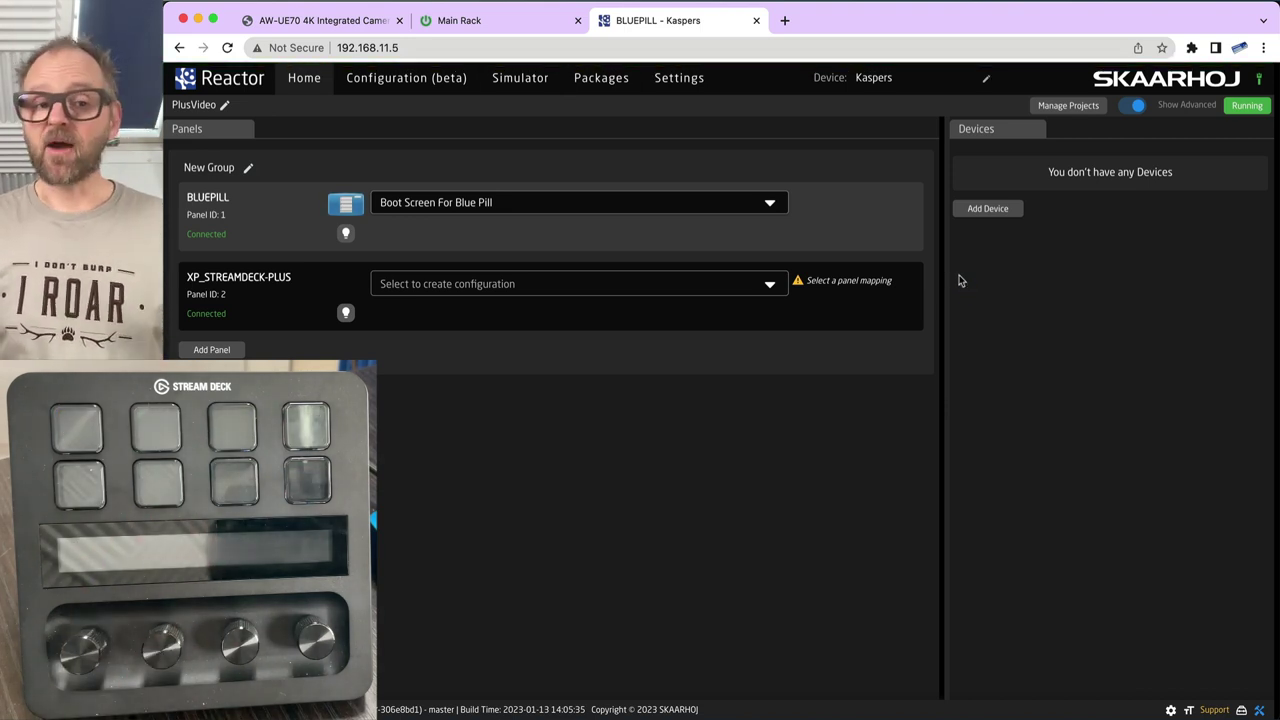
click(345, 316)
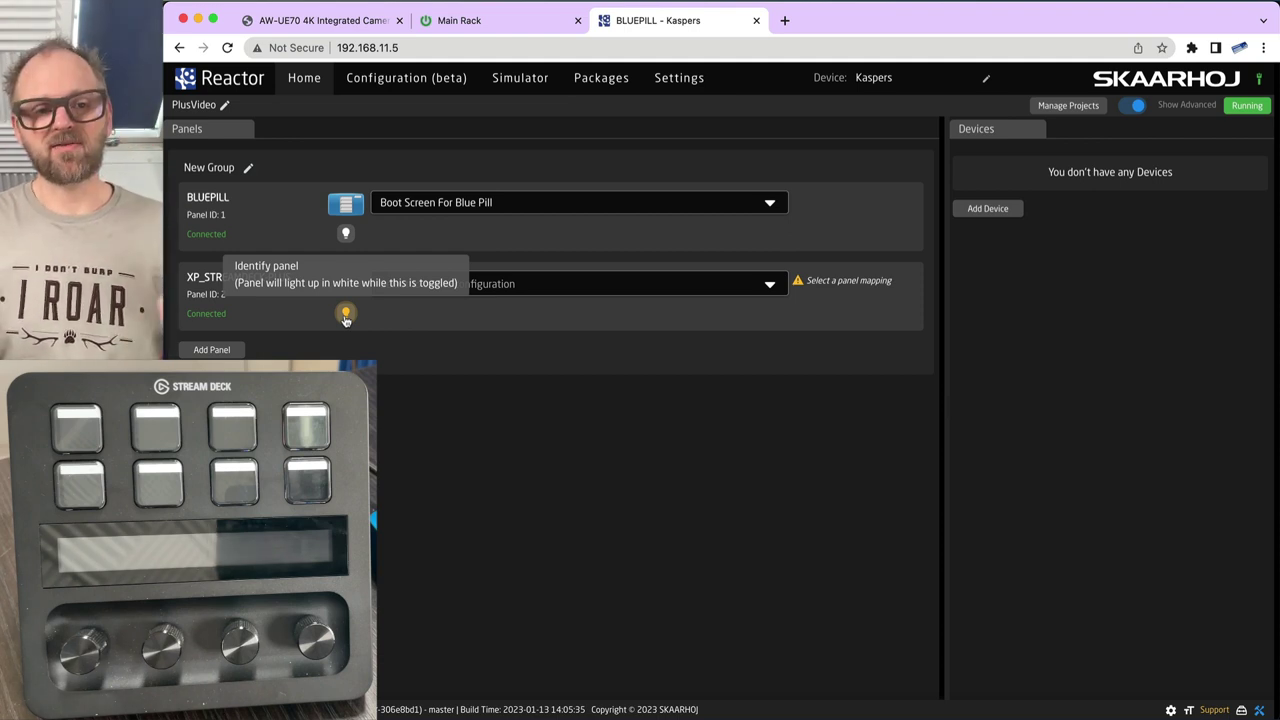
click(346, 316)
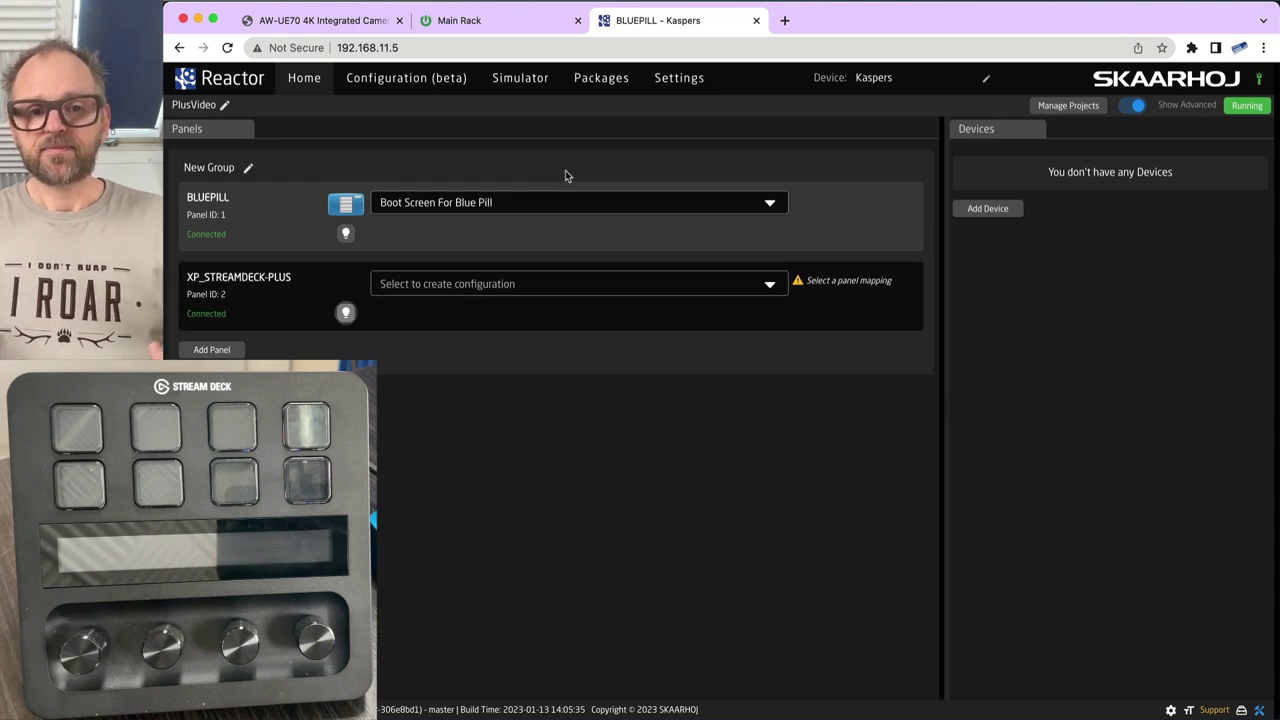
- Create a custom configuration named PlusForVideo for the XP_STREAMDECK-PLUS panel
click(769, 286)
click(423, 311)
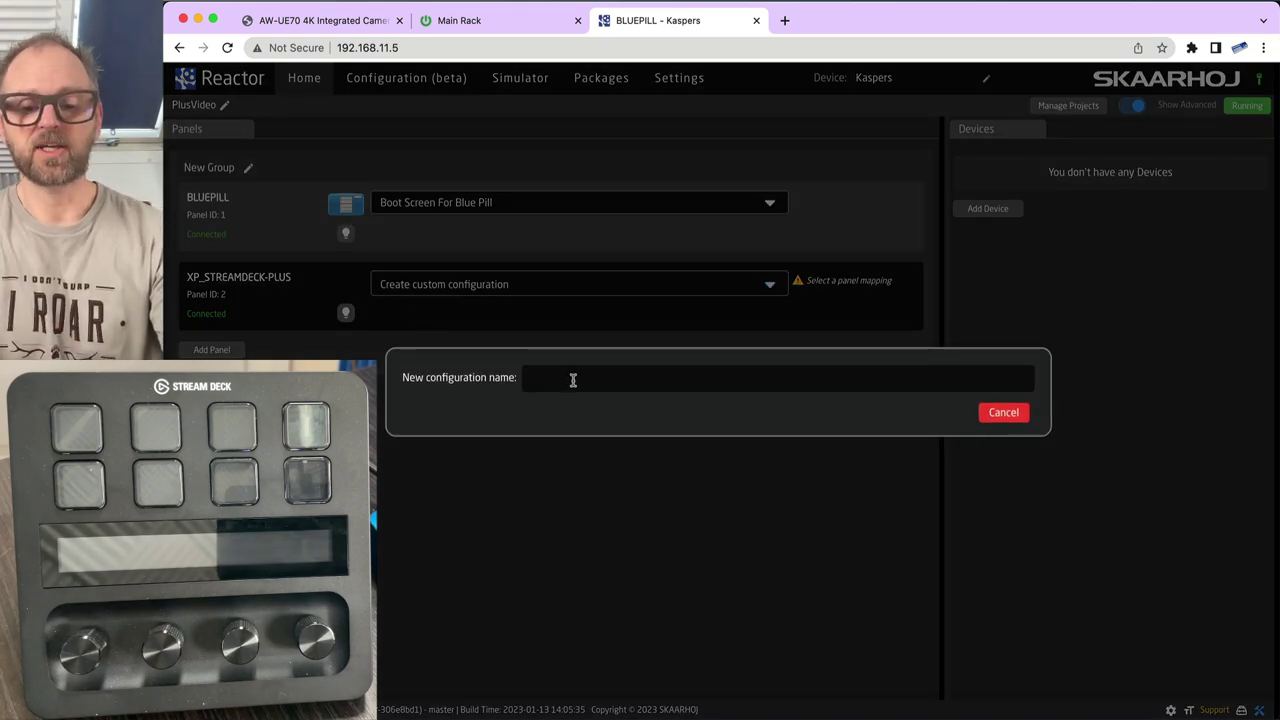
text(Plus)
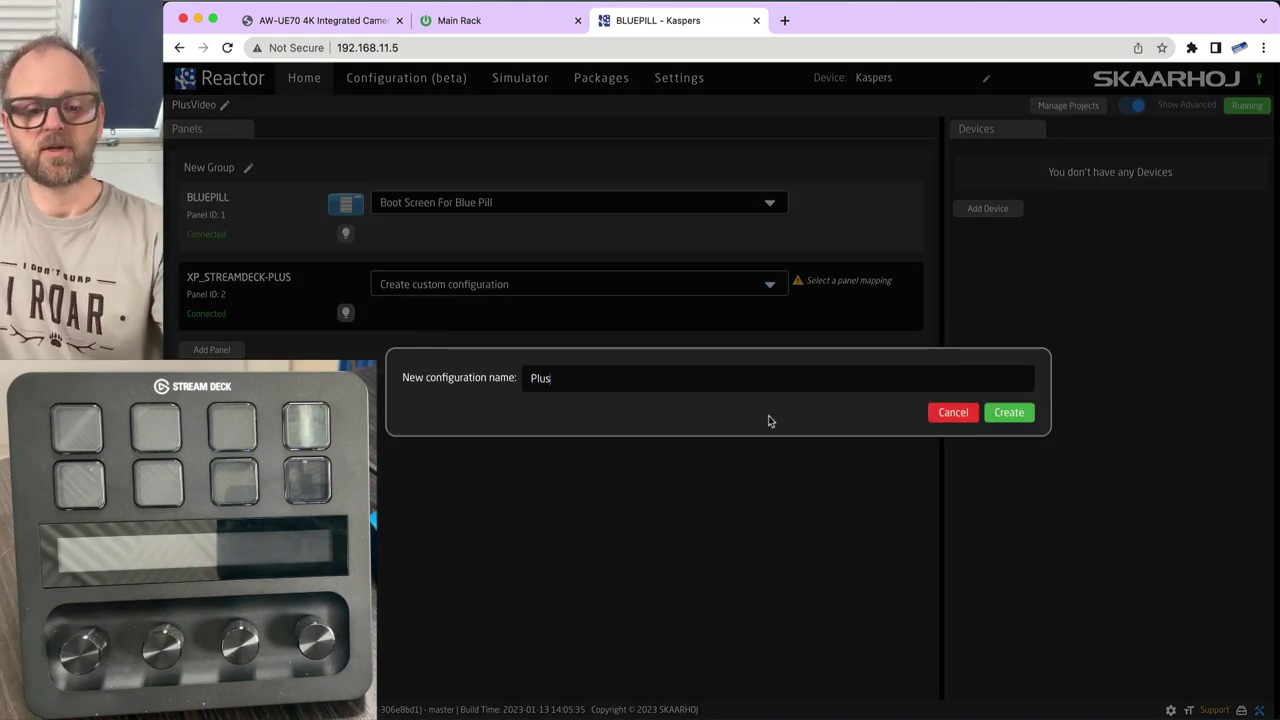
text(ForVideo)
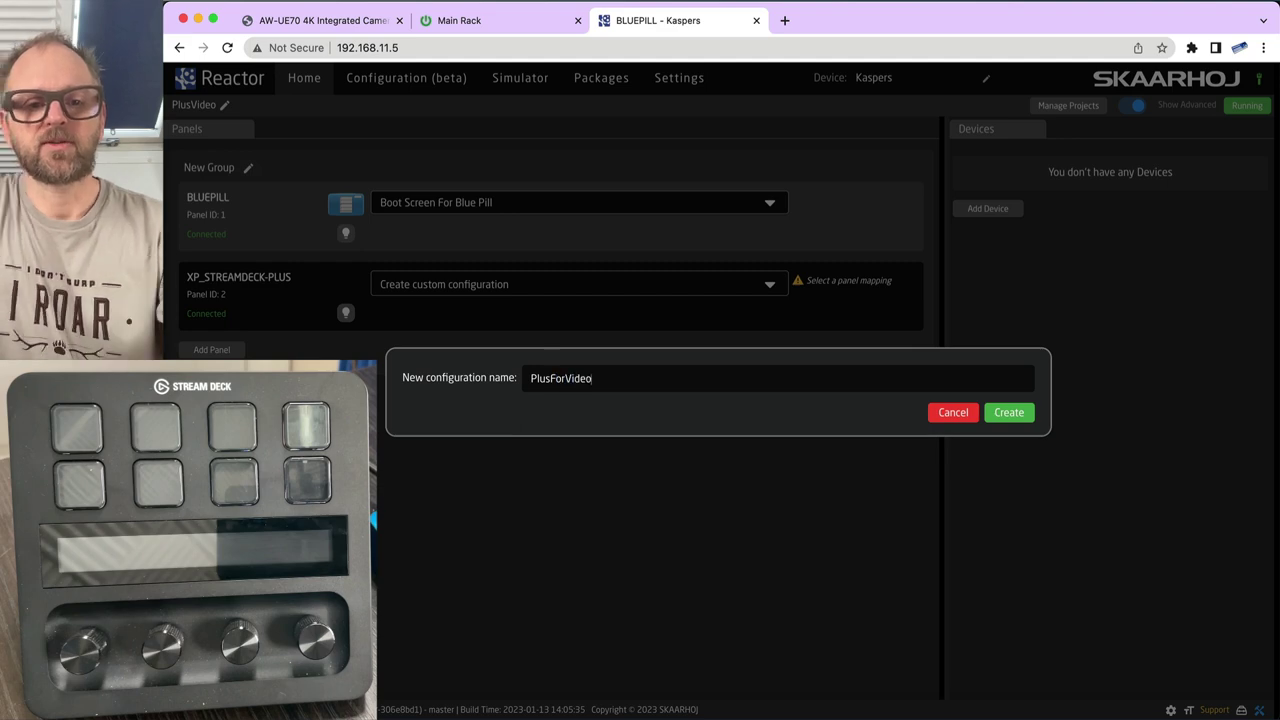
click(1028, 417)
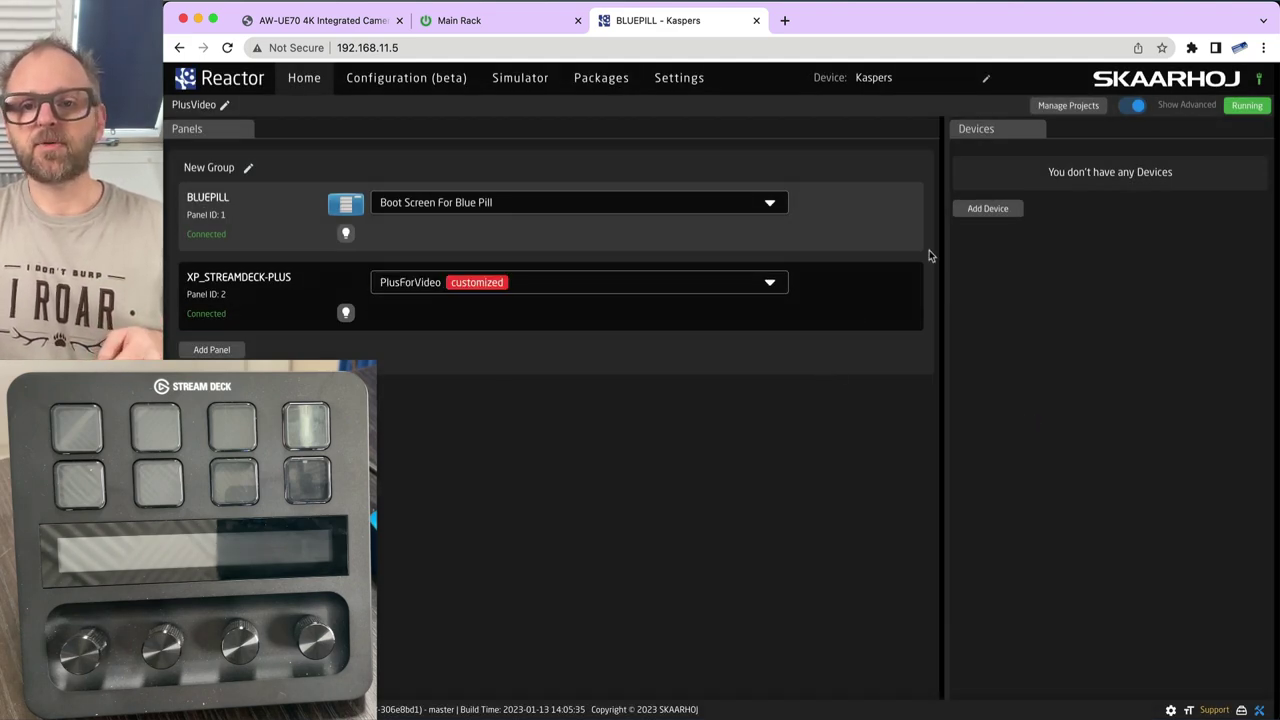
- Add the ATEM Mini at 192.168.10.70 from the discovered network devices and save its settings
click(987, 208)
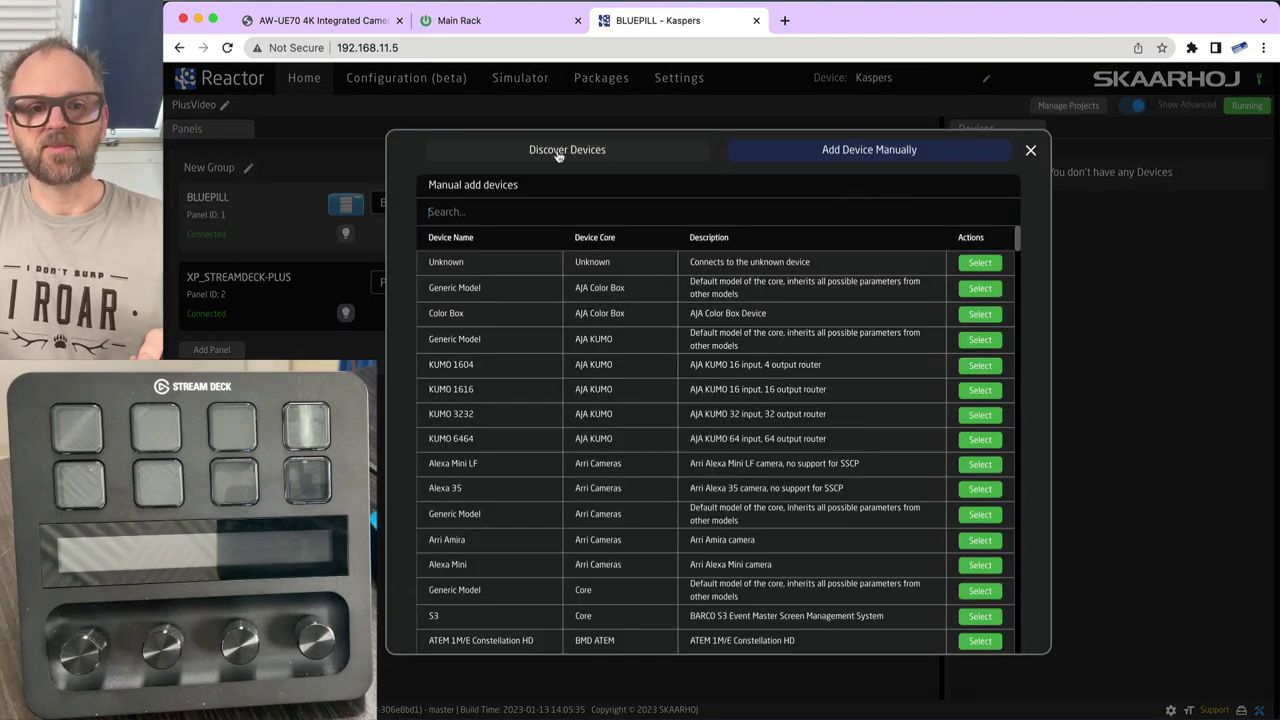
click(565, 150)
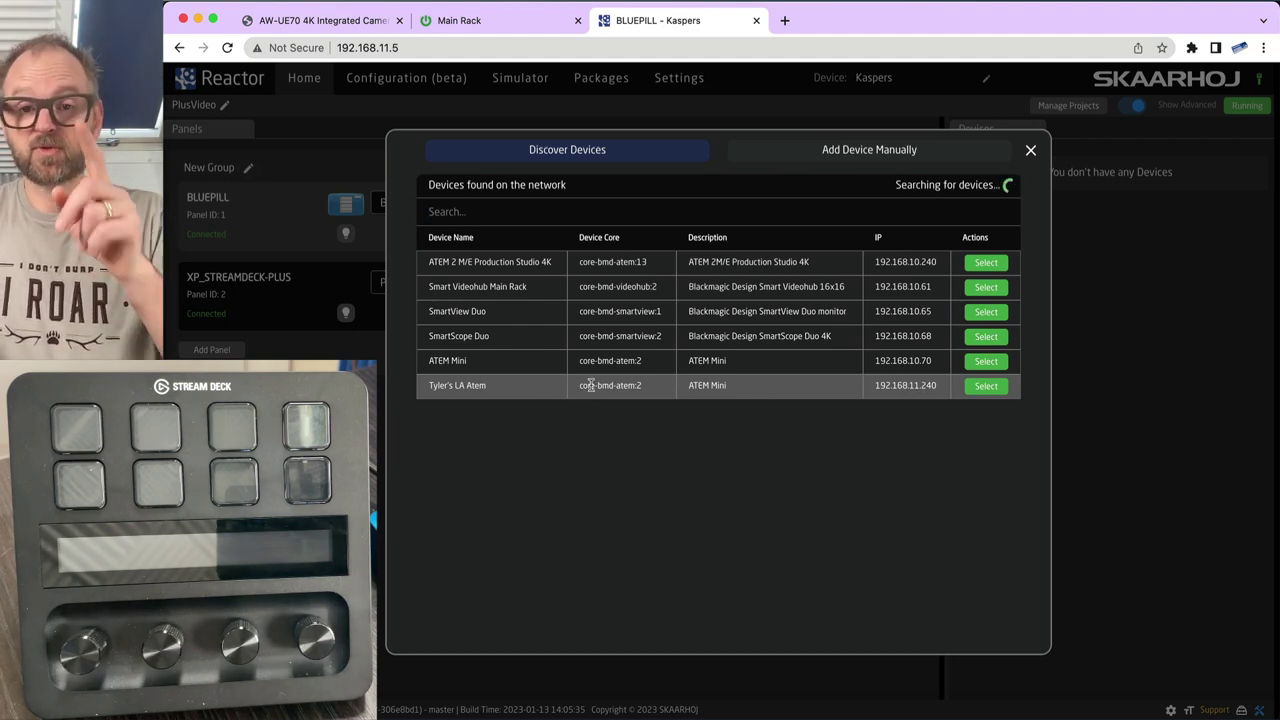
click(987, 364)
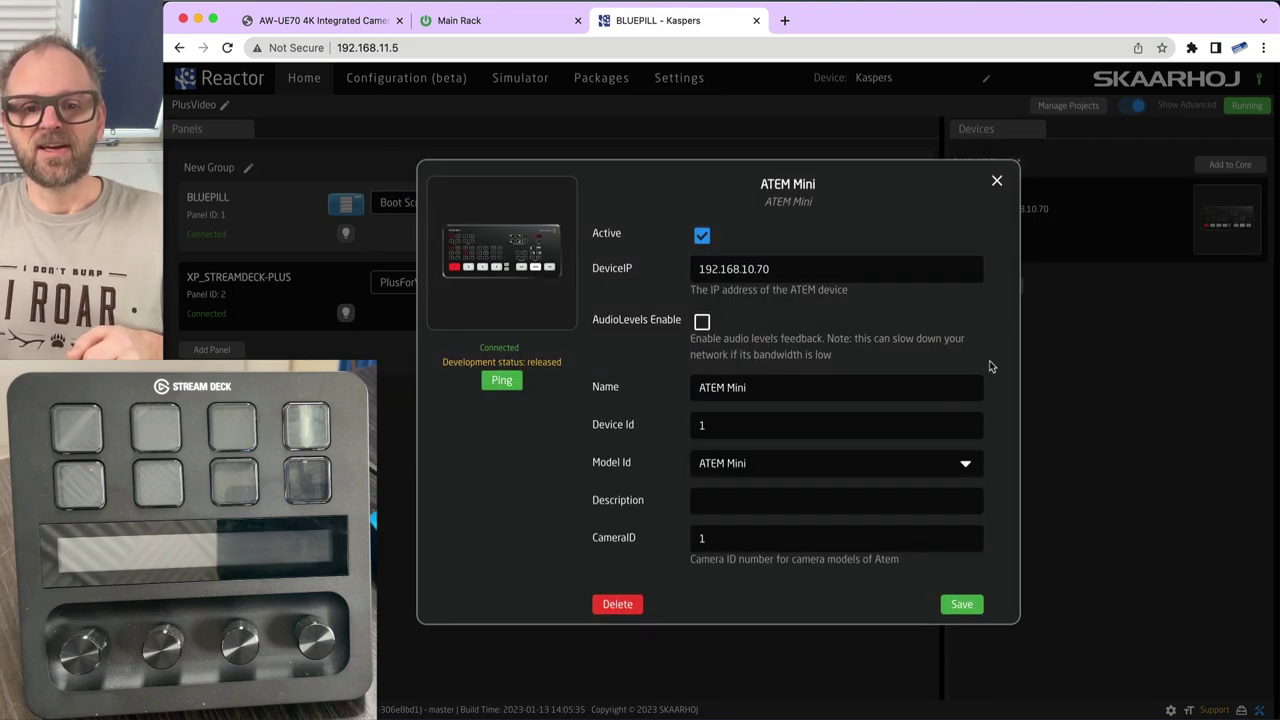
click(962, 607)
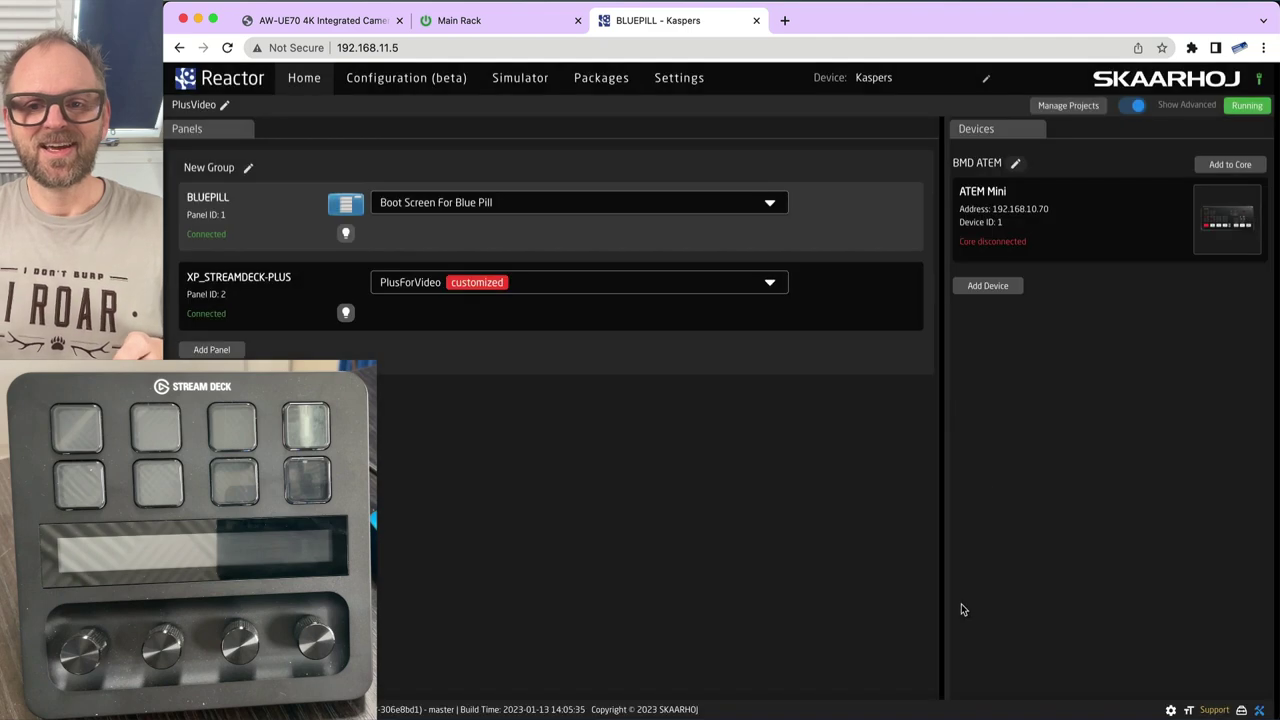
- Manually add a Panasonic AW-UE70 PTZ camera by filtering the device list for "panasoni"
click(991, 286)
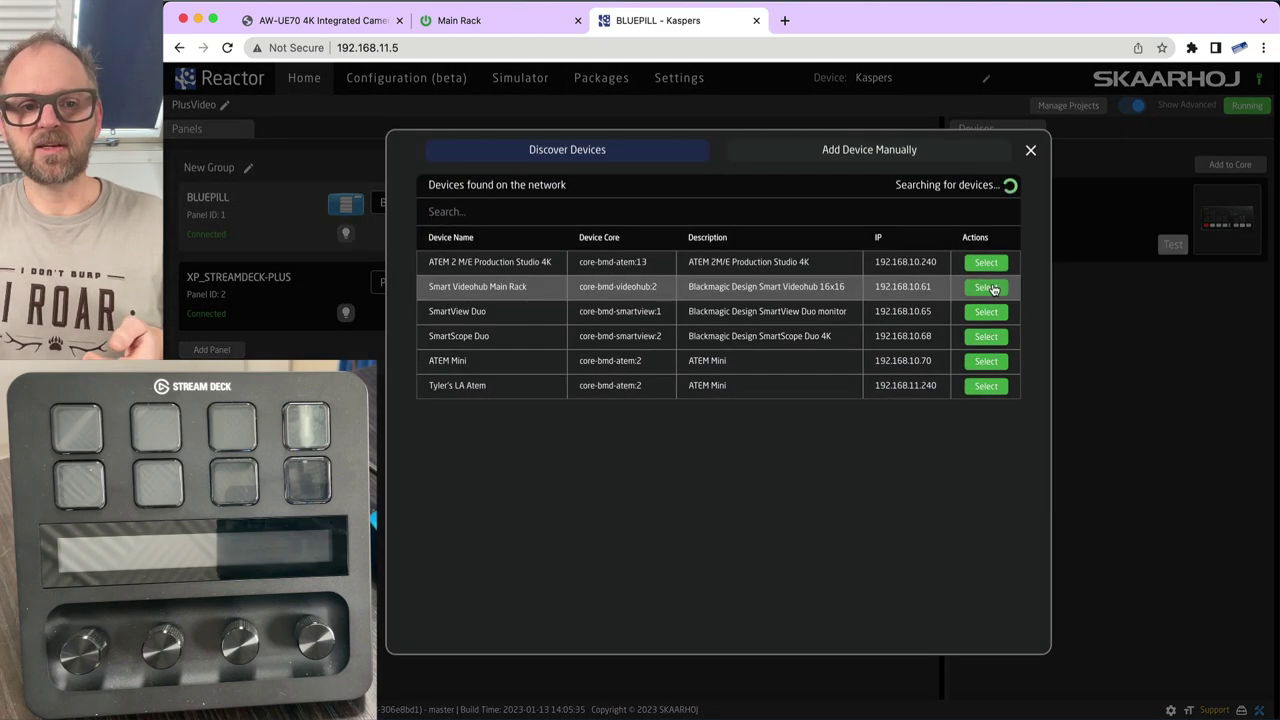
click(914, 152)
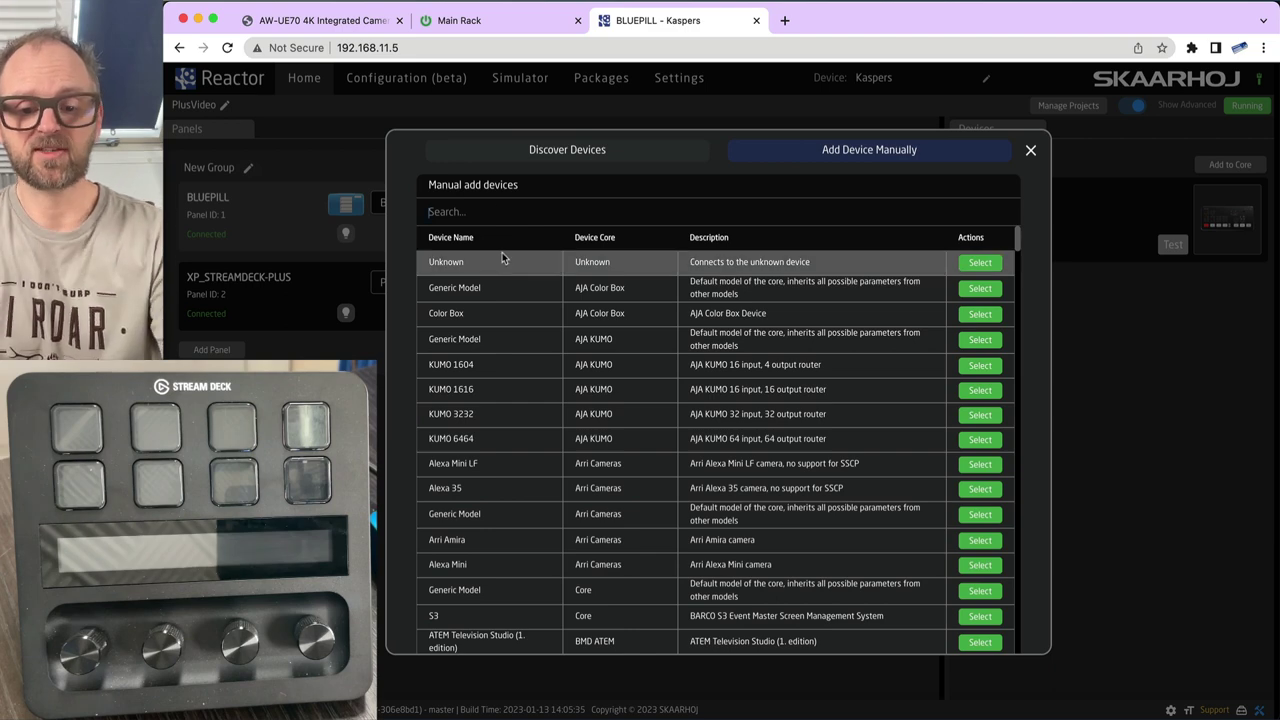
text(panasoni)
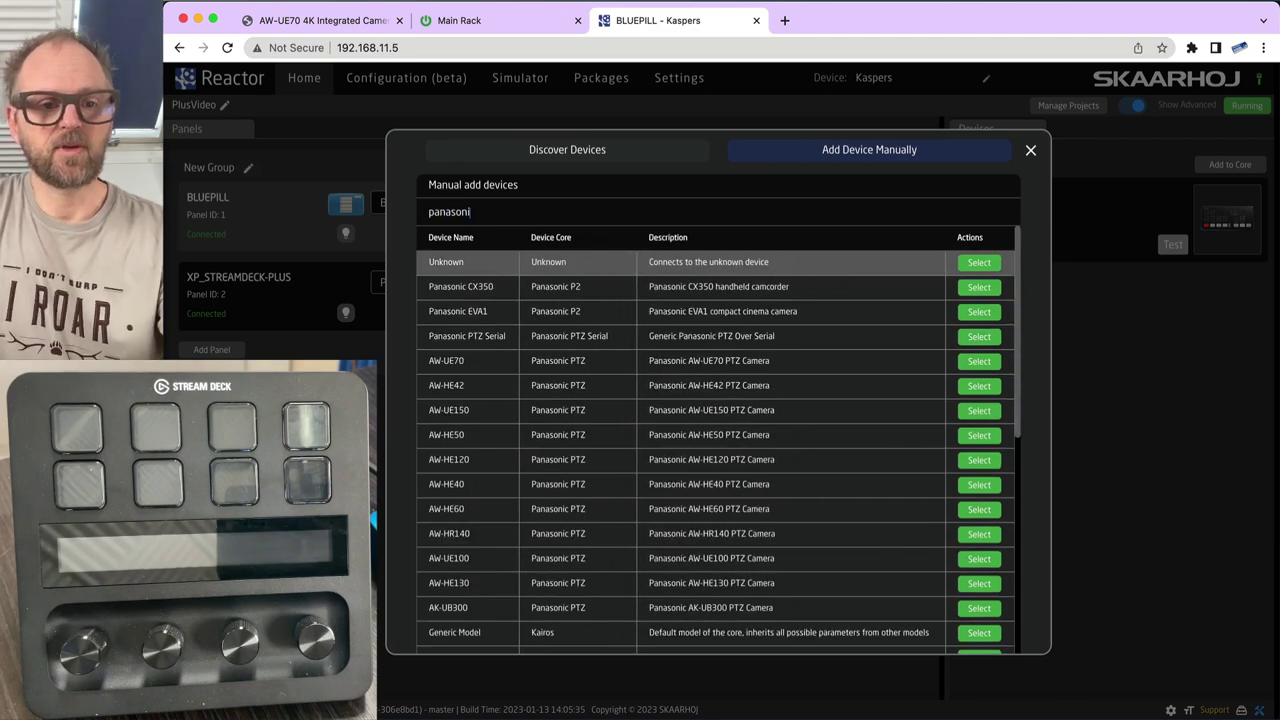
click(975, 362)
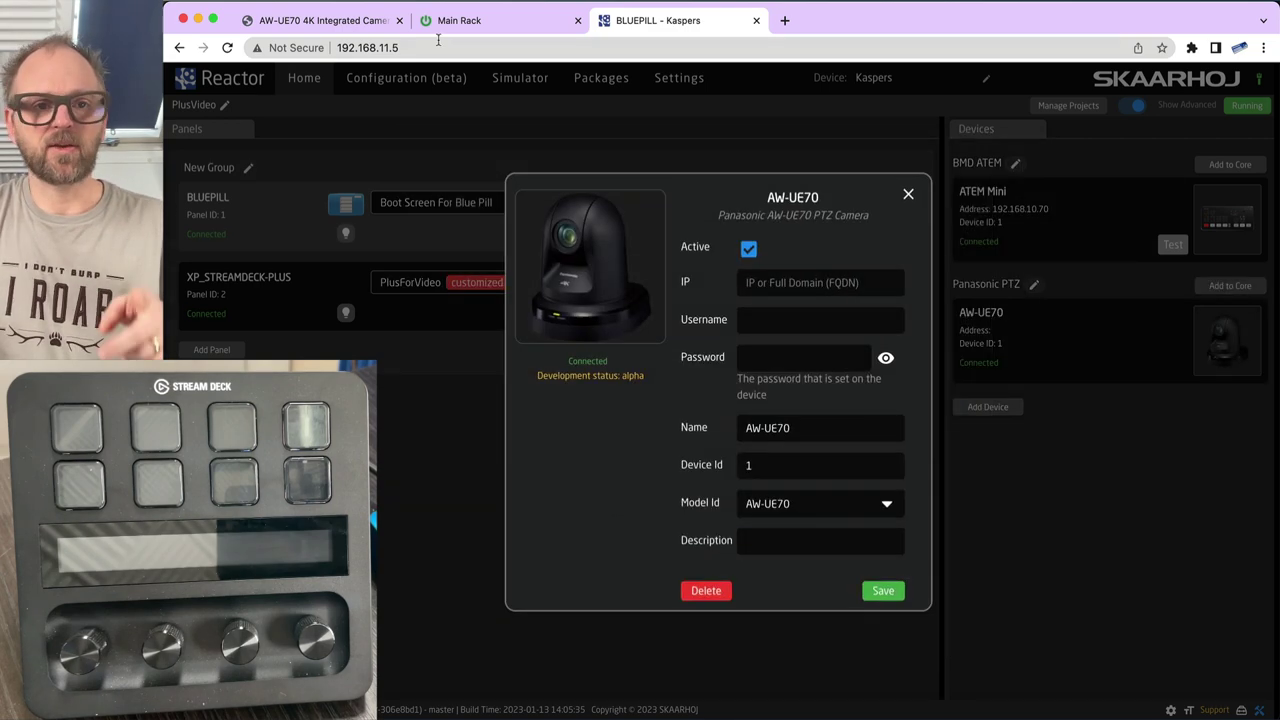
- Copy the IP address from the camera's web page, set the AW-UE70's IP to 192.168.10.249, and save the device
click(360, 20)
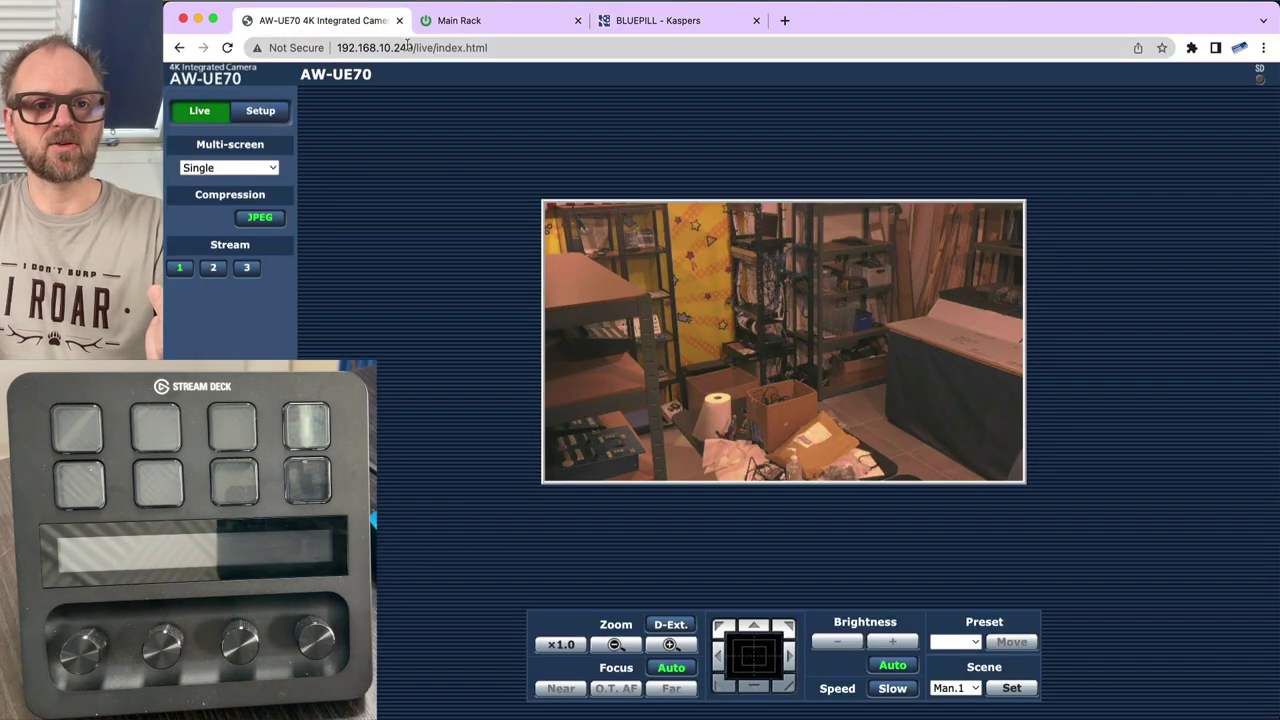
drag(413, 47, 343, 48)
key(super+c)
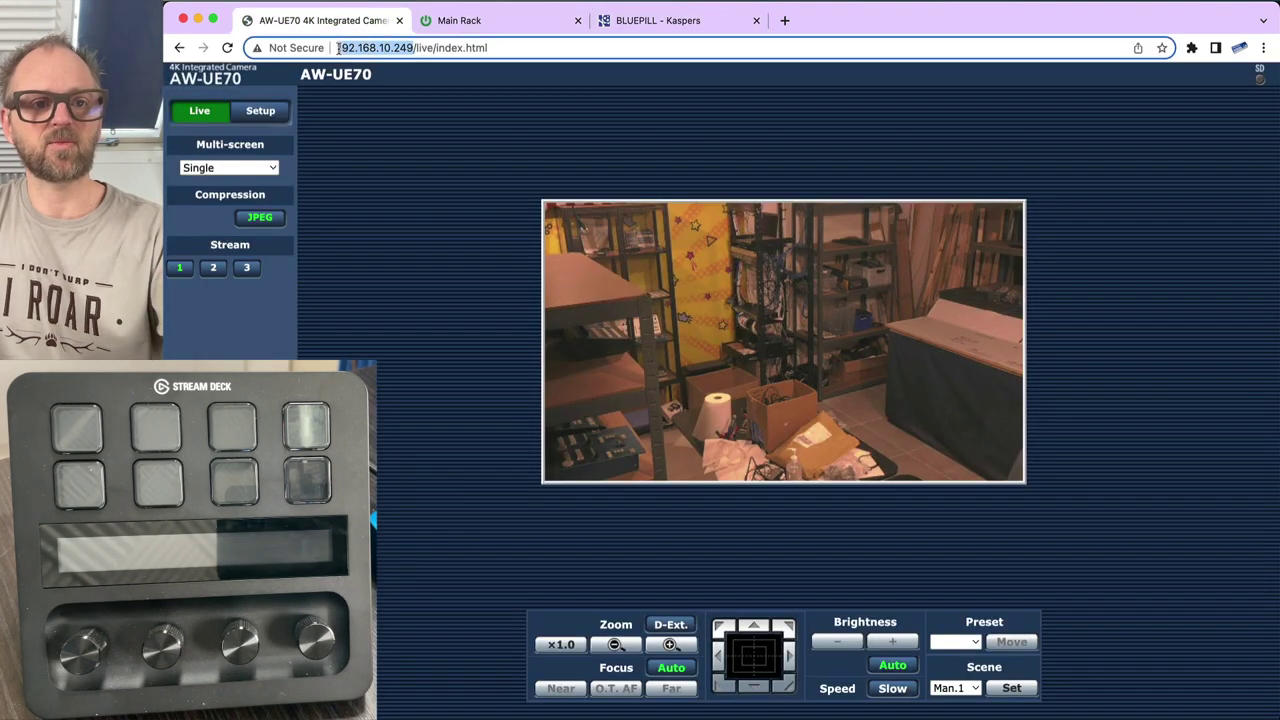
click(700, 22)
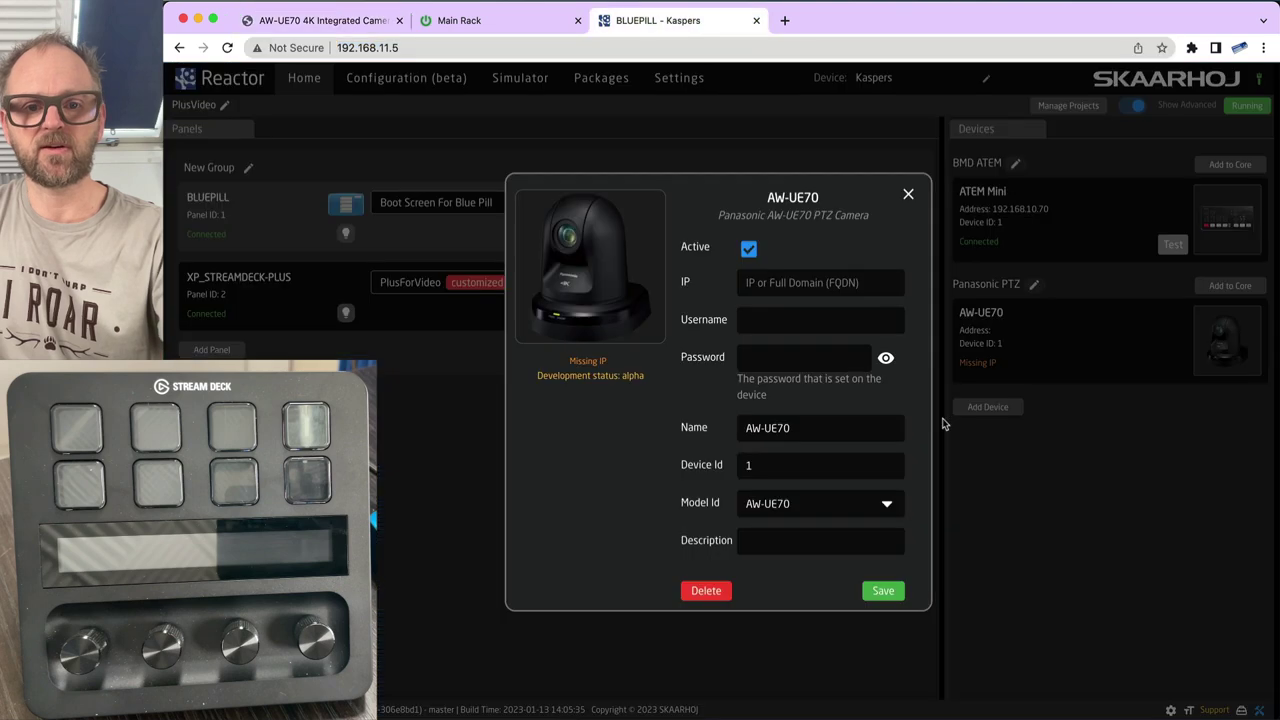
key(super+v)
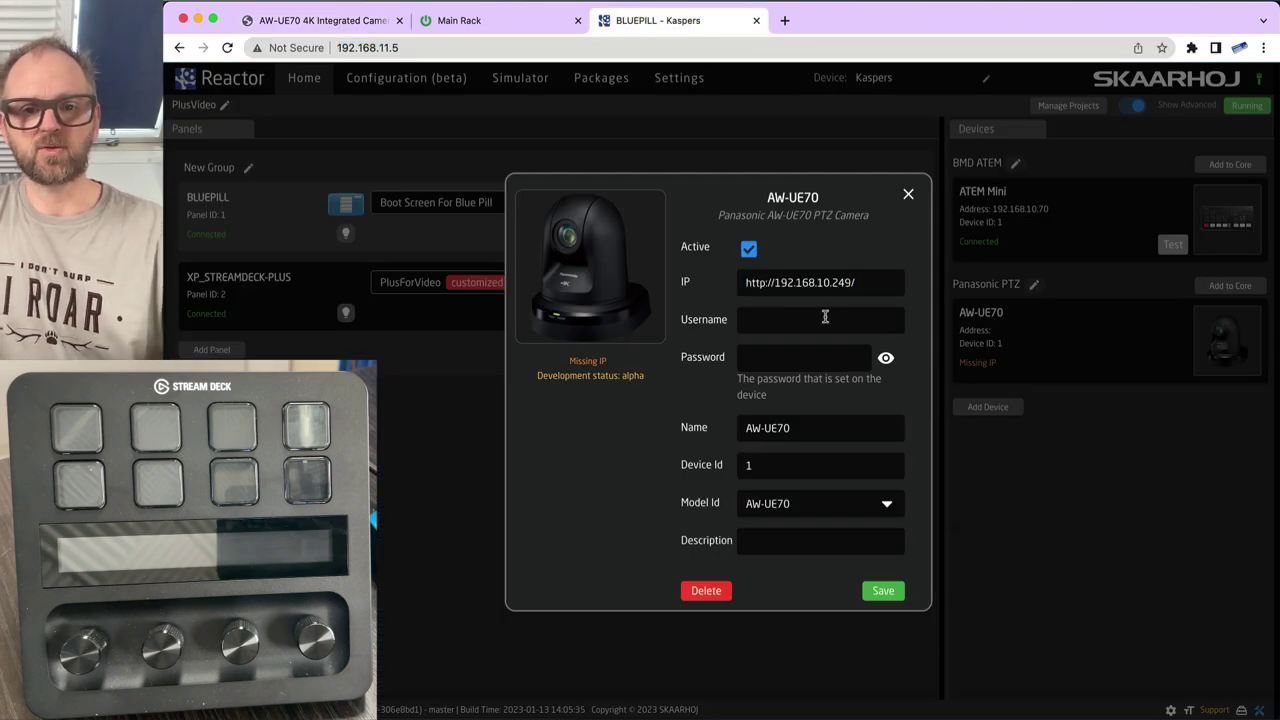
drag(776, 284, 683, 292)
key(BackSpace)
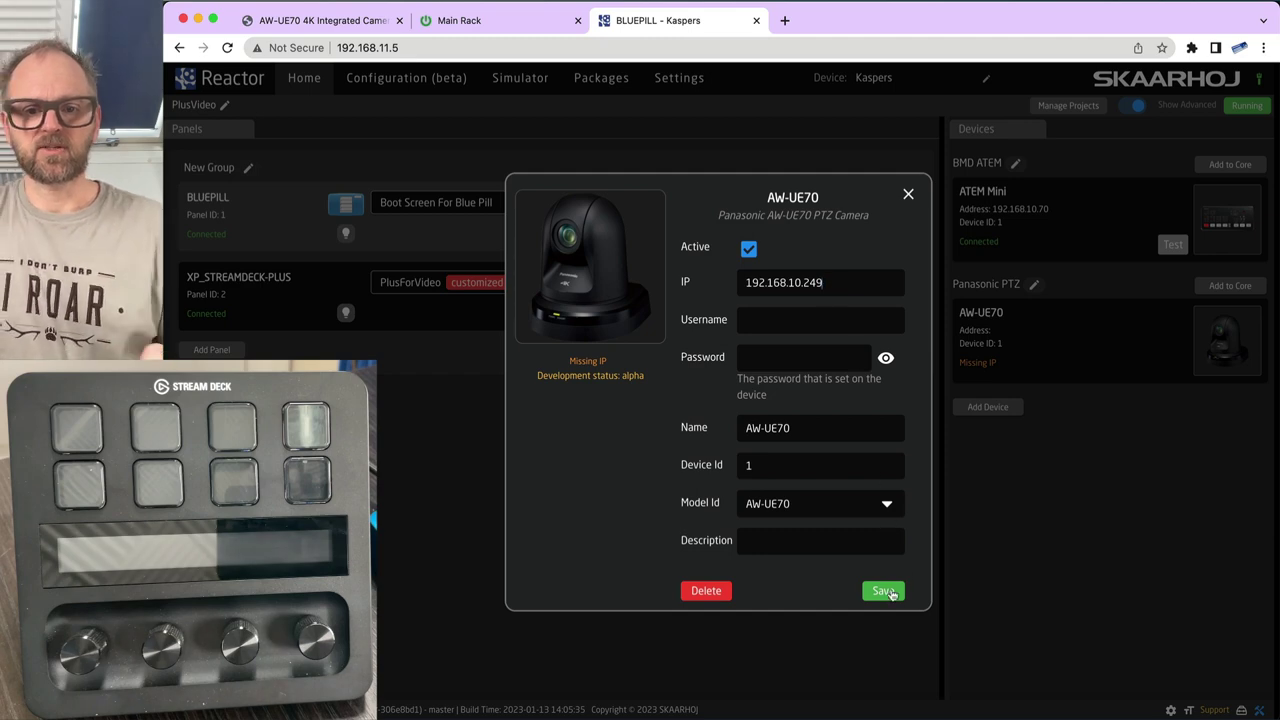
click(884, 590)
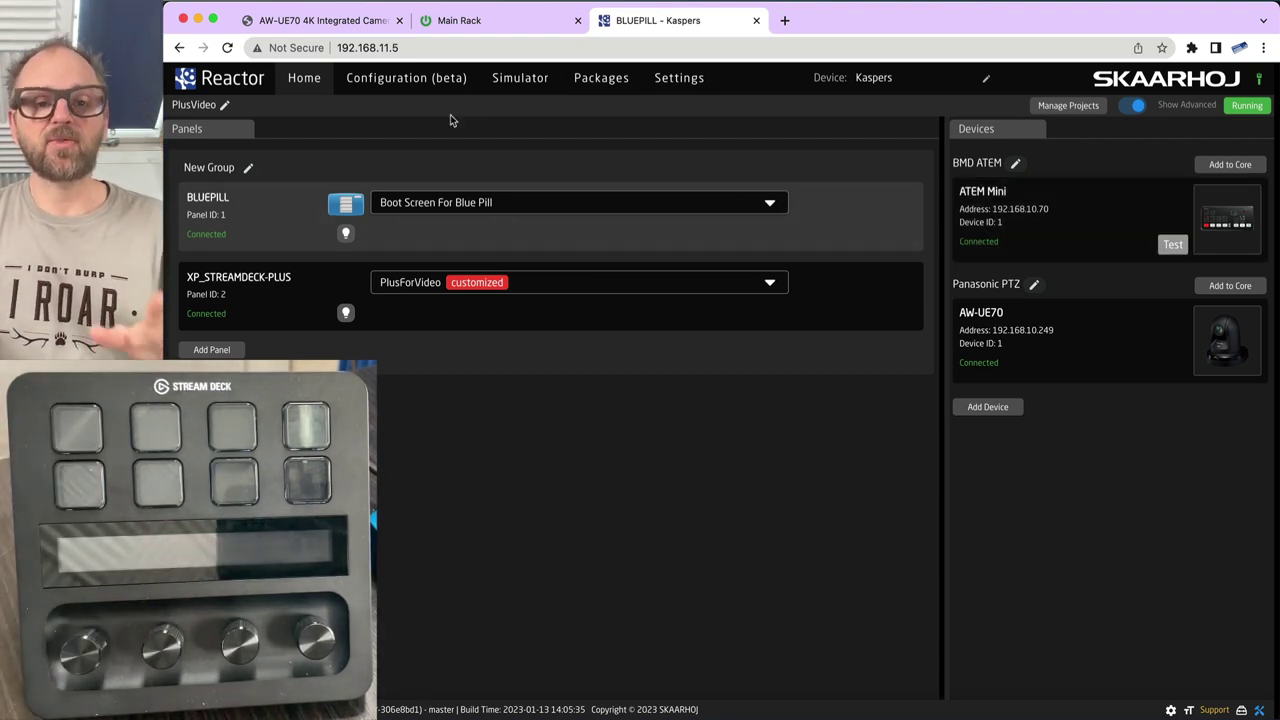
- Open the project's configuration and expand the root layer, the Include PlusForVideo layer, and the Default BLUEPILL Configuration layer
click(396, 87)
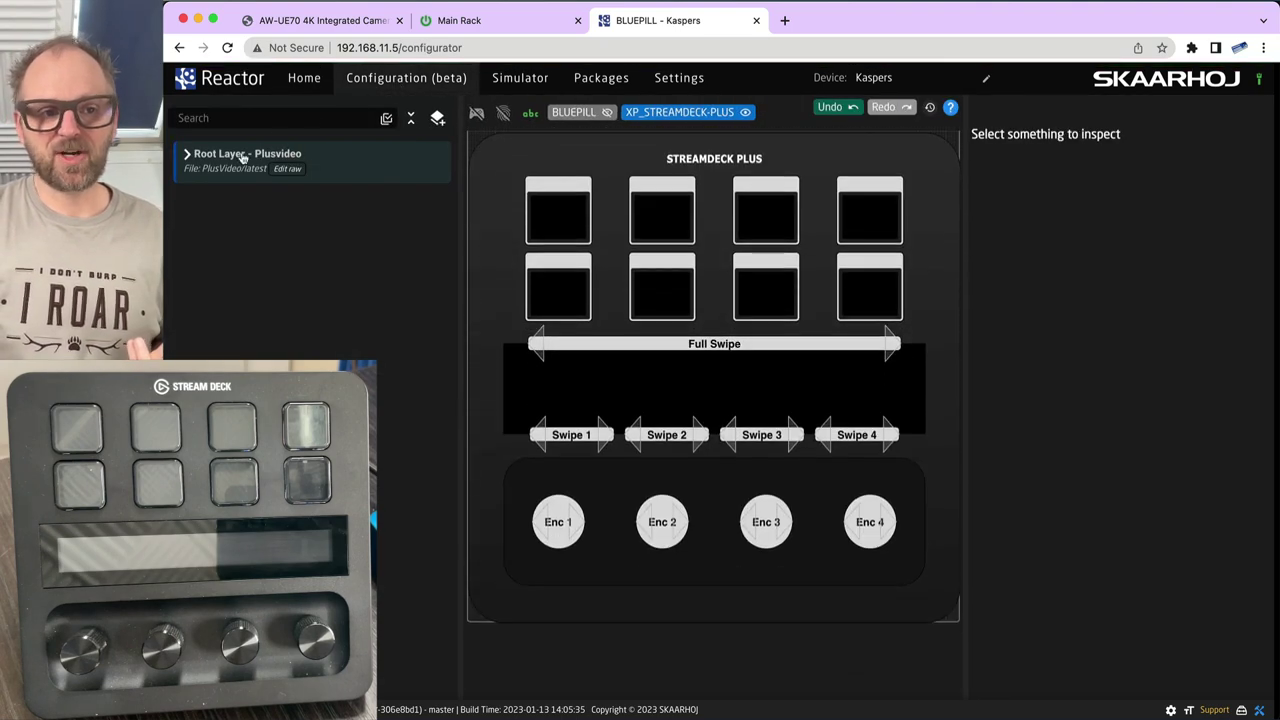
click(188, 156)
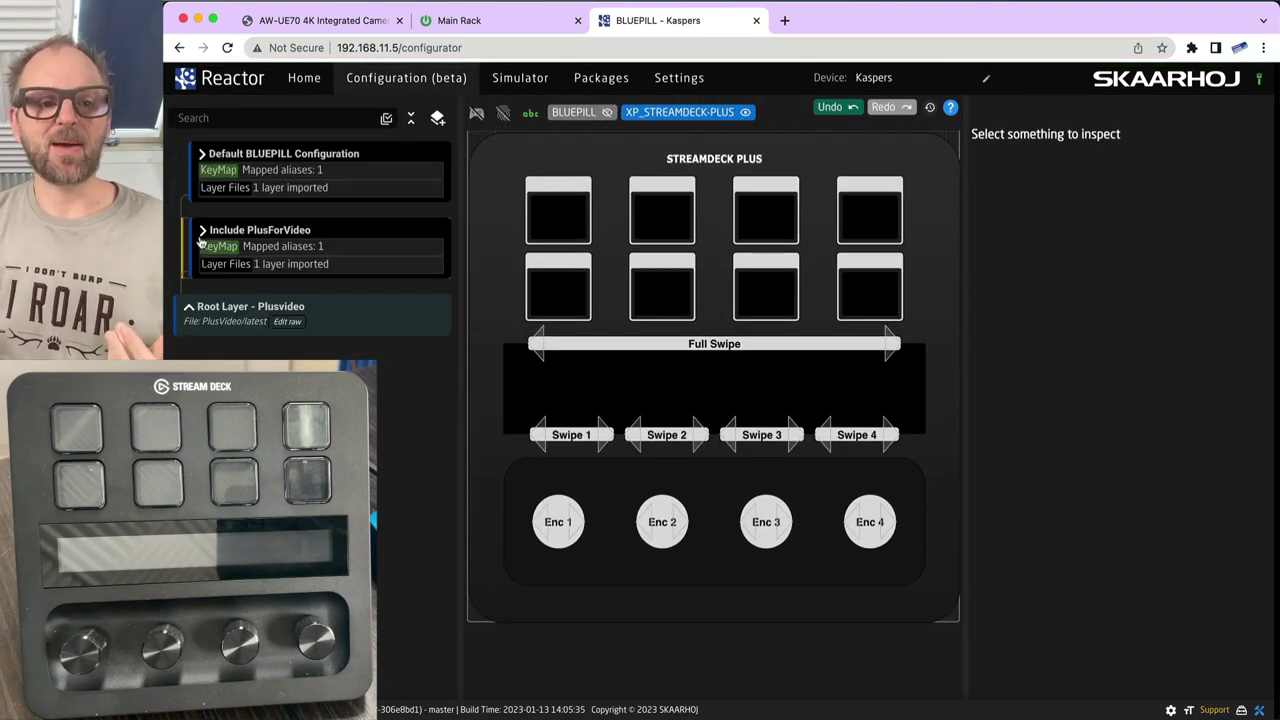
click(203, 231)
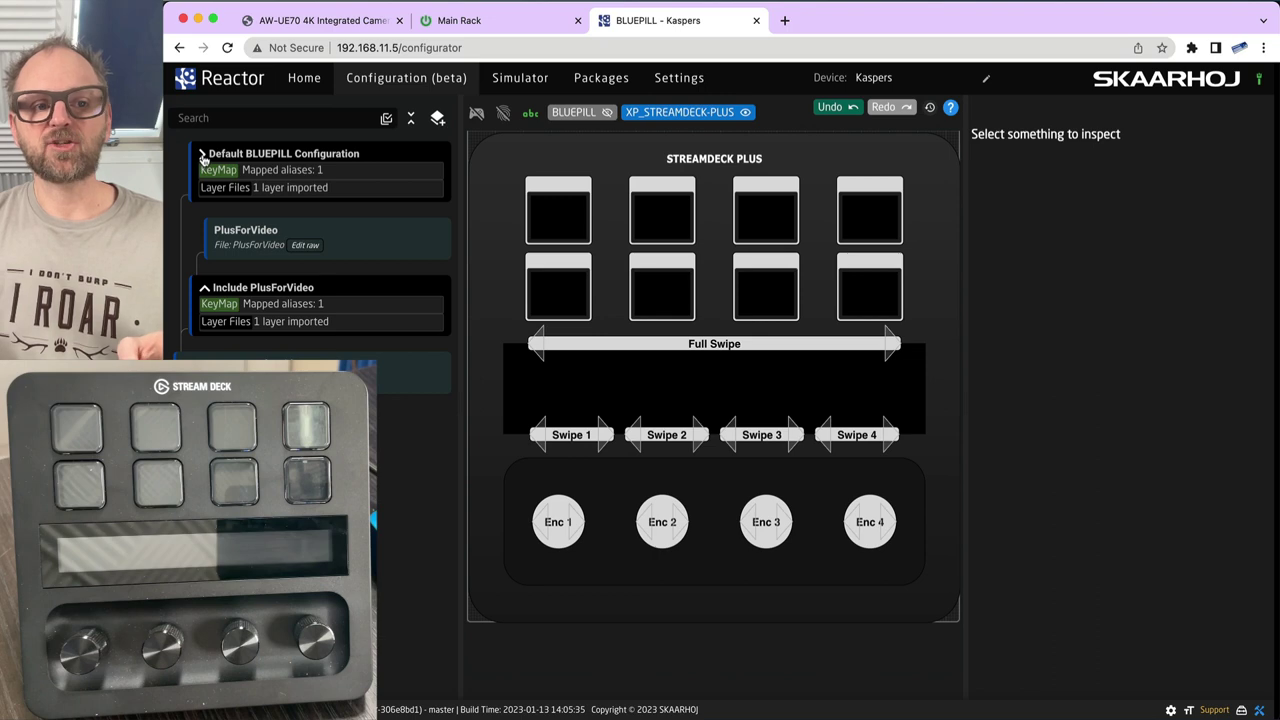
click(203, 157)
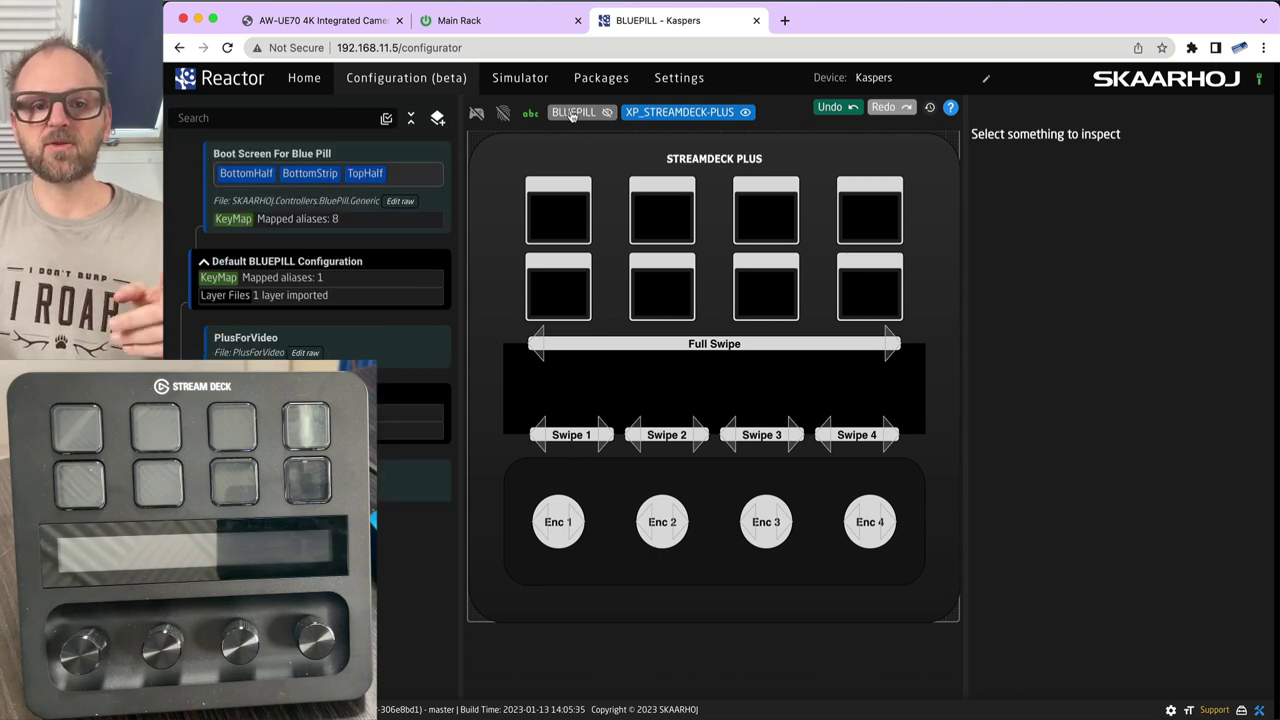
- Show the Blue Pill panel in the layout, examine its display, and focus back on the Stream Deck Plus
click(607, 112)
click(580, 114)
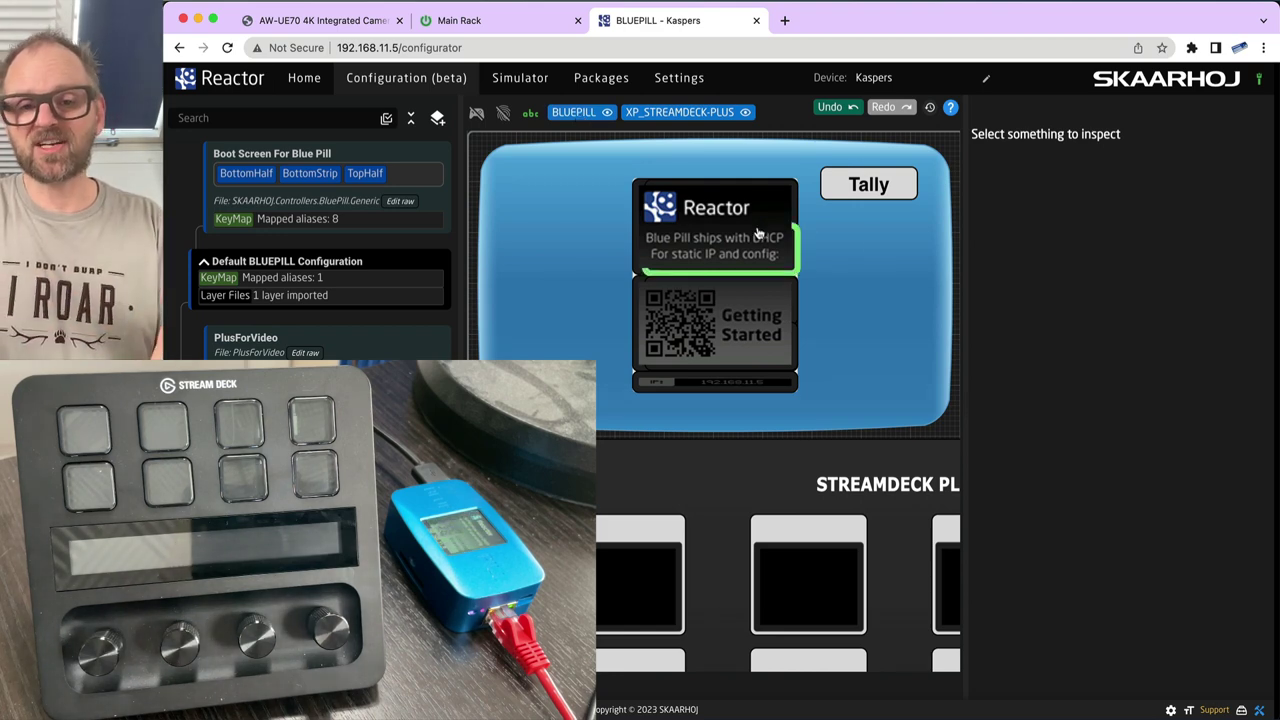
click(686, 114)
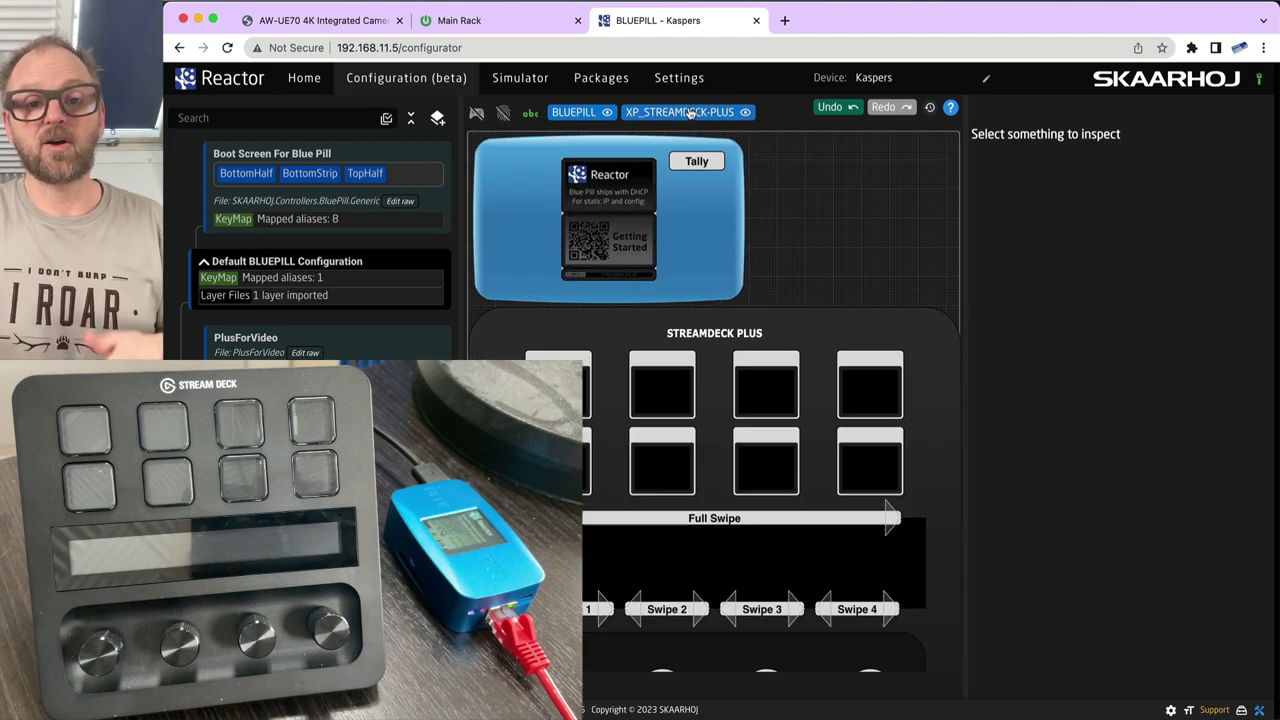
click(689, 114)
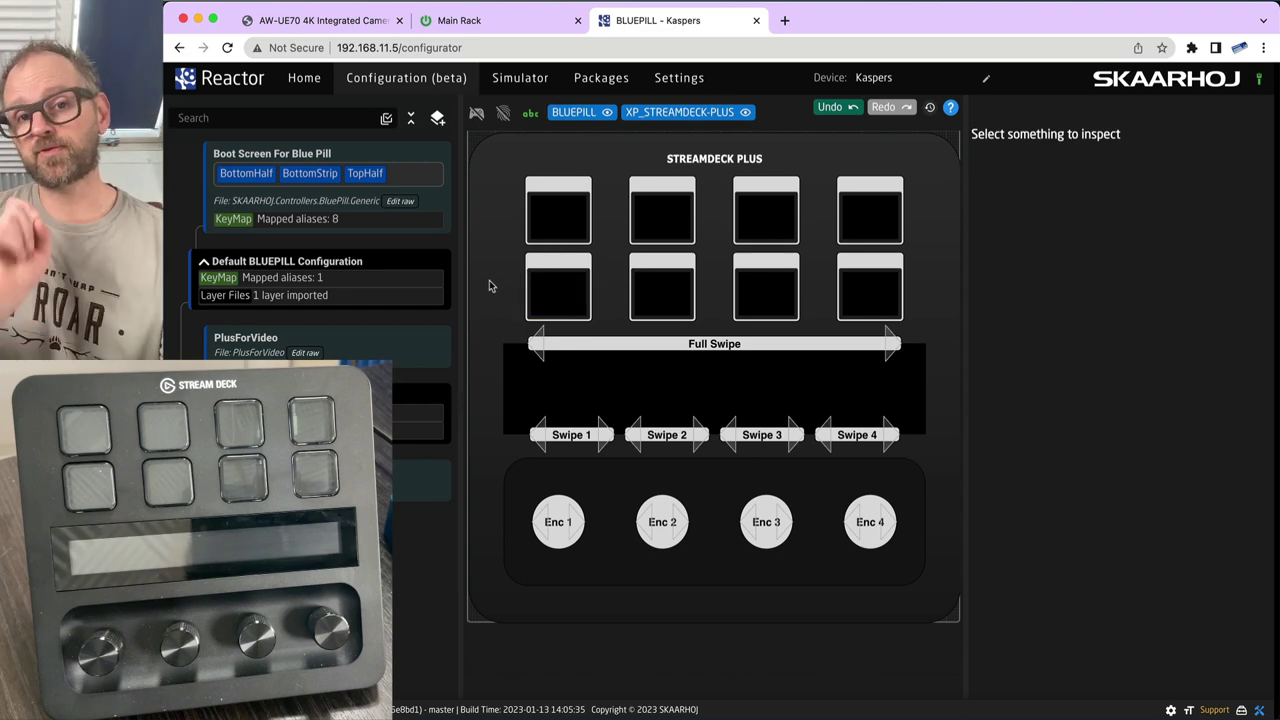
- Create separate behaviors for the four lower-row Stream Deck Plus buttons on the PlusForVideo layer
drag(514, 277, 908, 297)
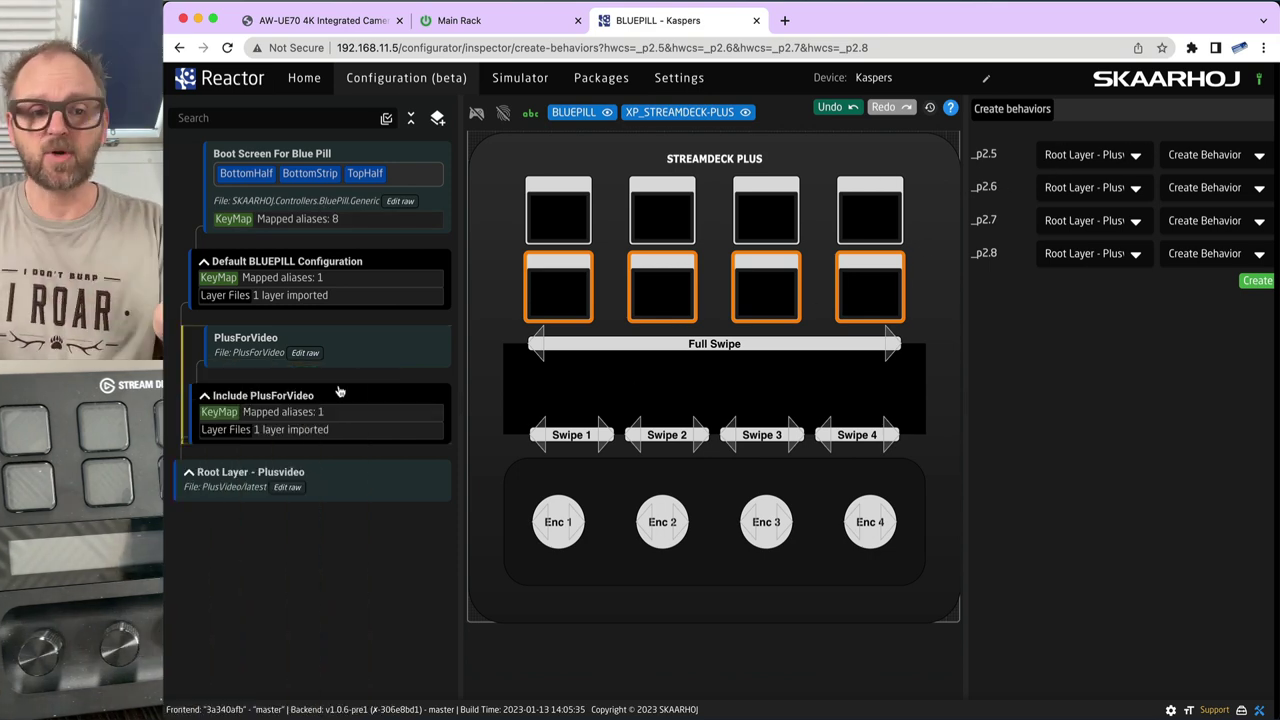
click(380, 350)
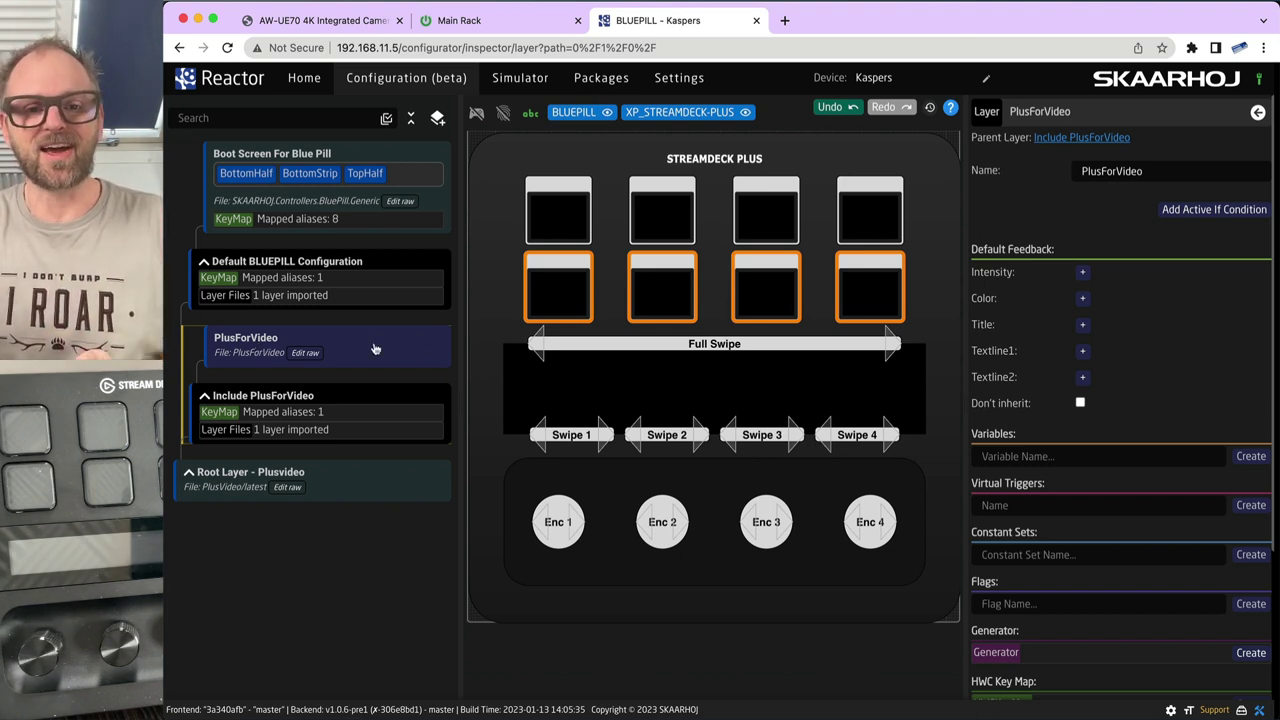
right_click(570, 290)
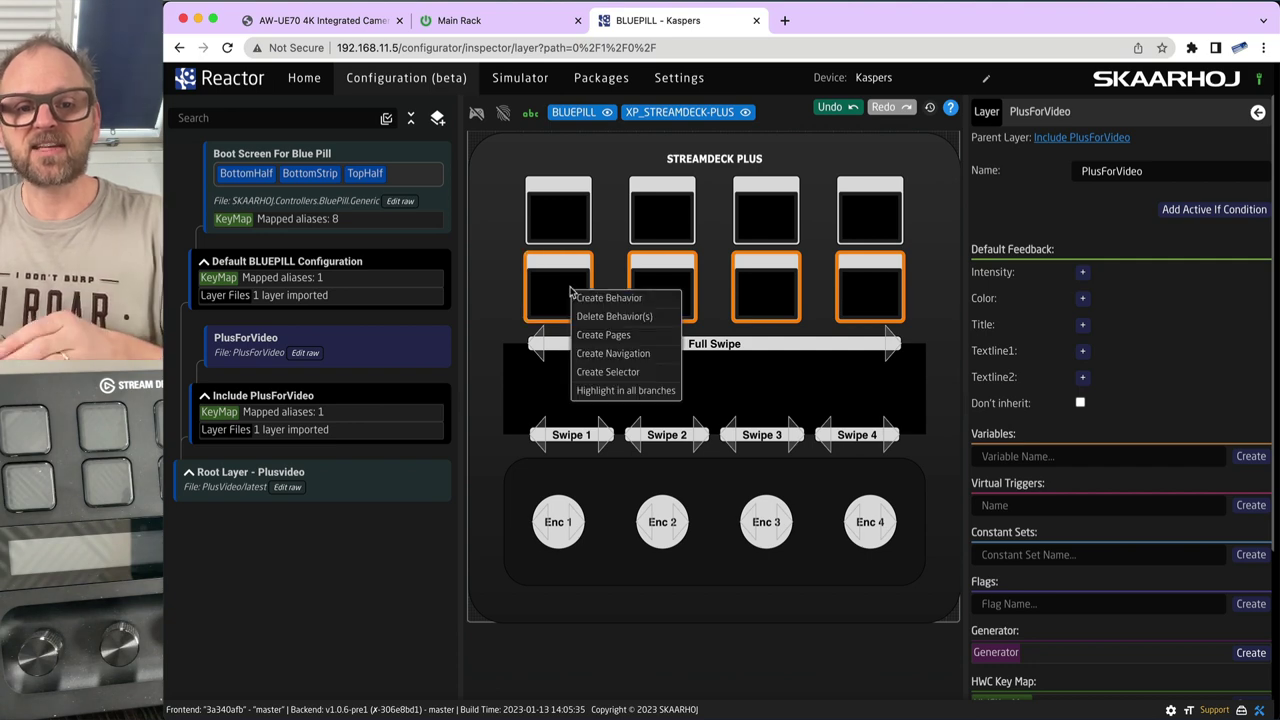
click(582, 297)
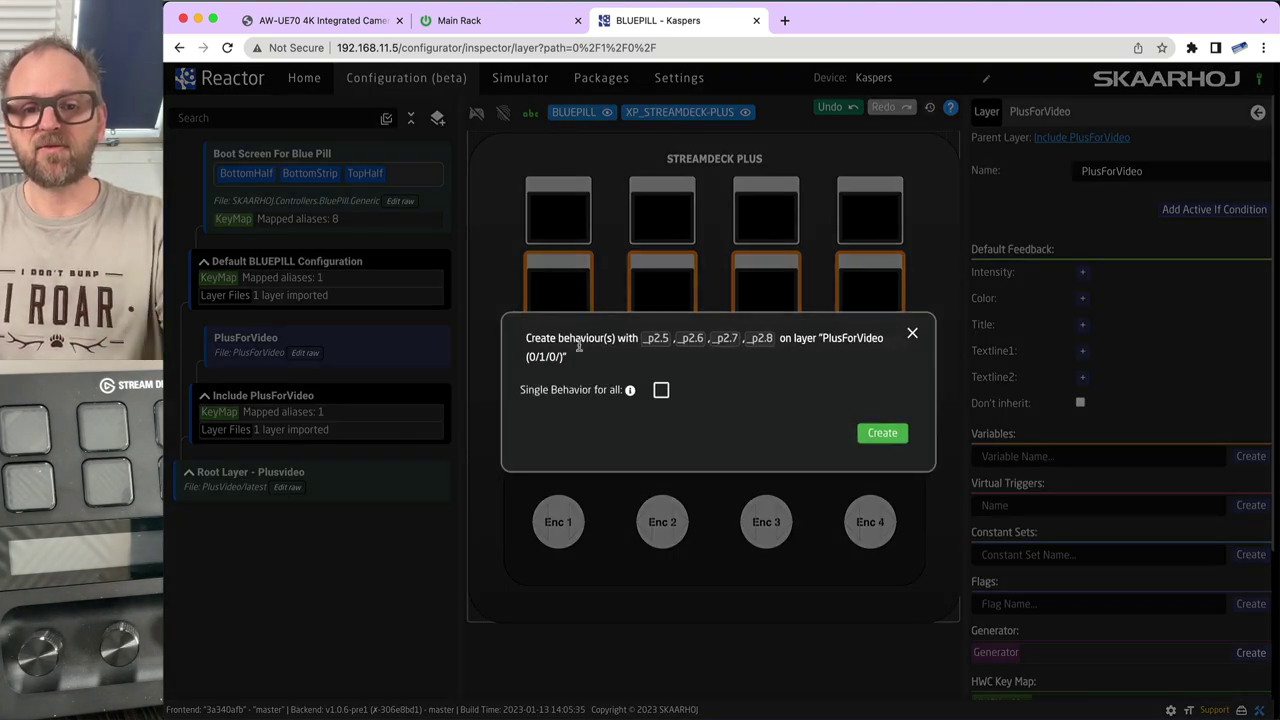
click(880, 437)
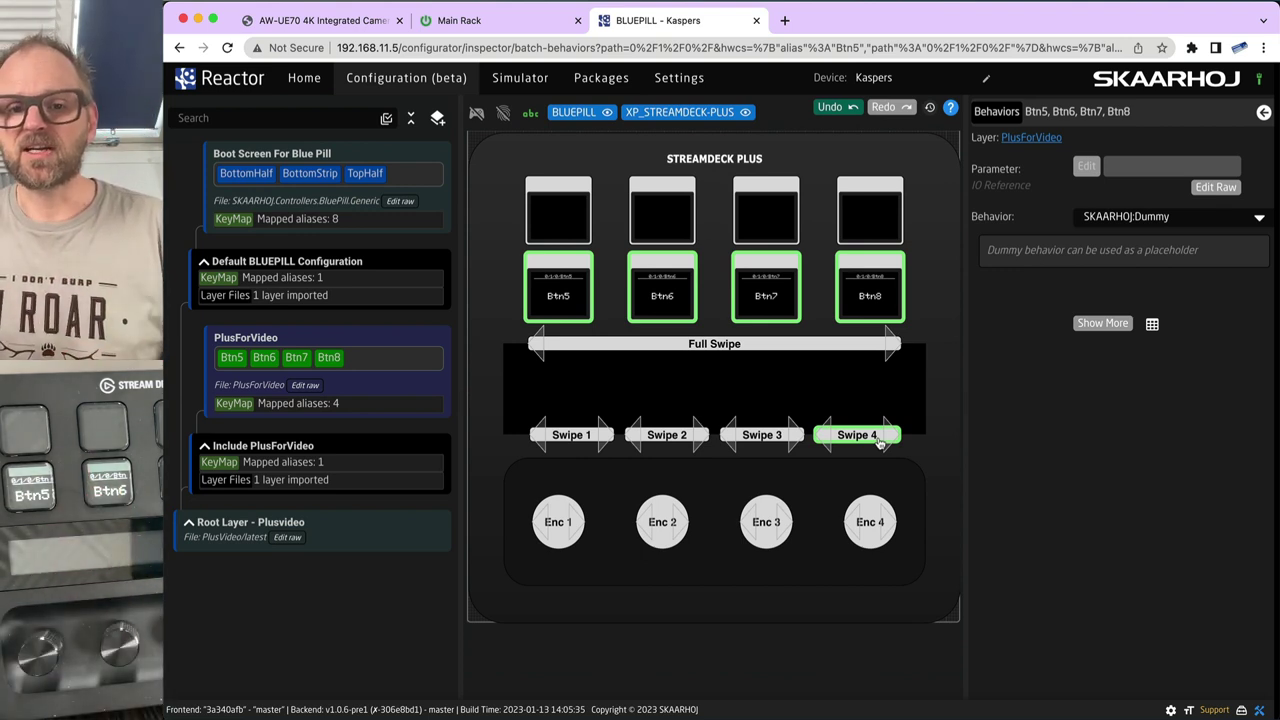
scroll(561, 292, up, 3)
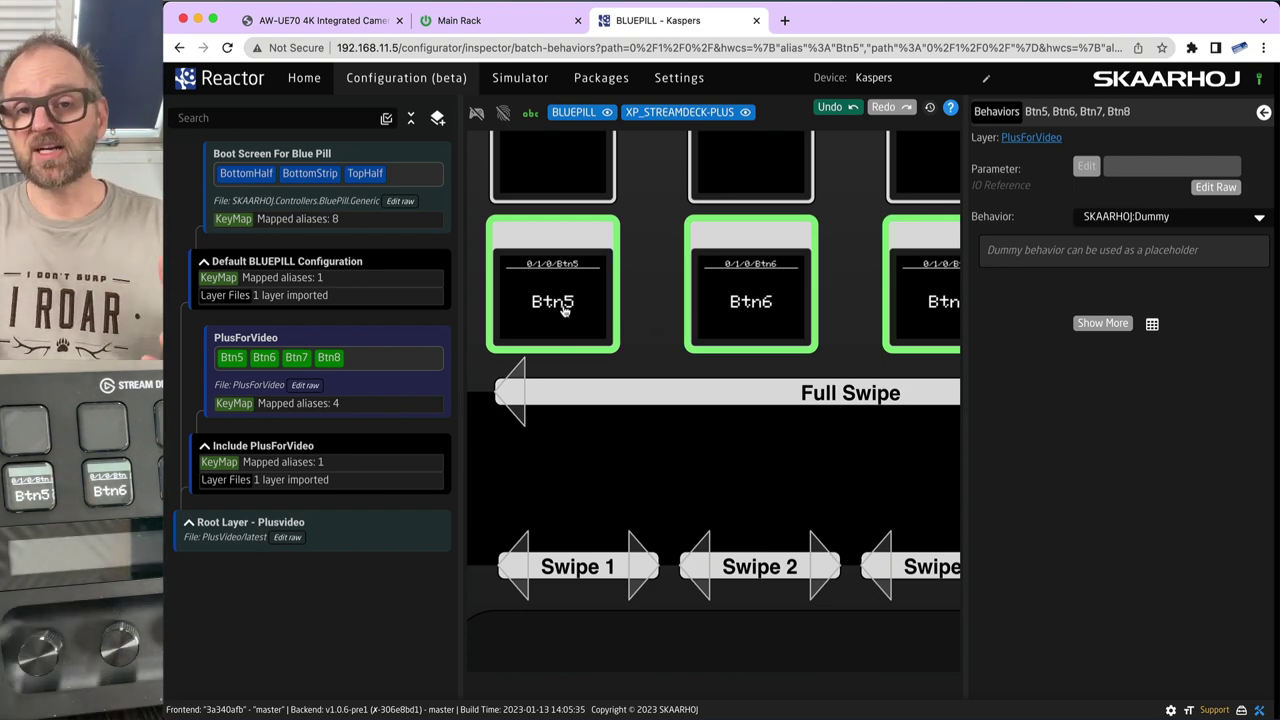
- Disable Large Text and enable No LED Bar in the xpanel-streamdeck package settings, saving and restarting the package
click(598, 80)
scroll(331, 500, down, 5)
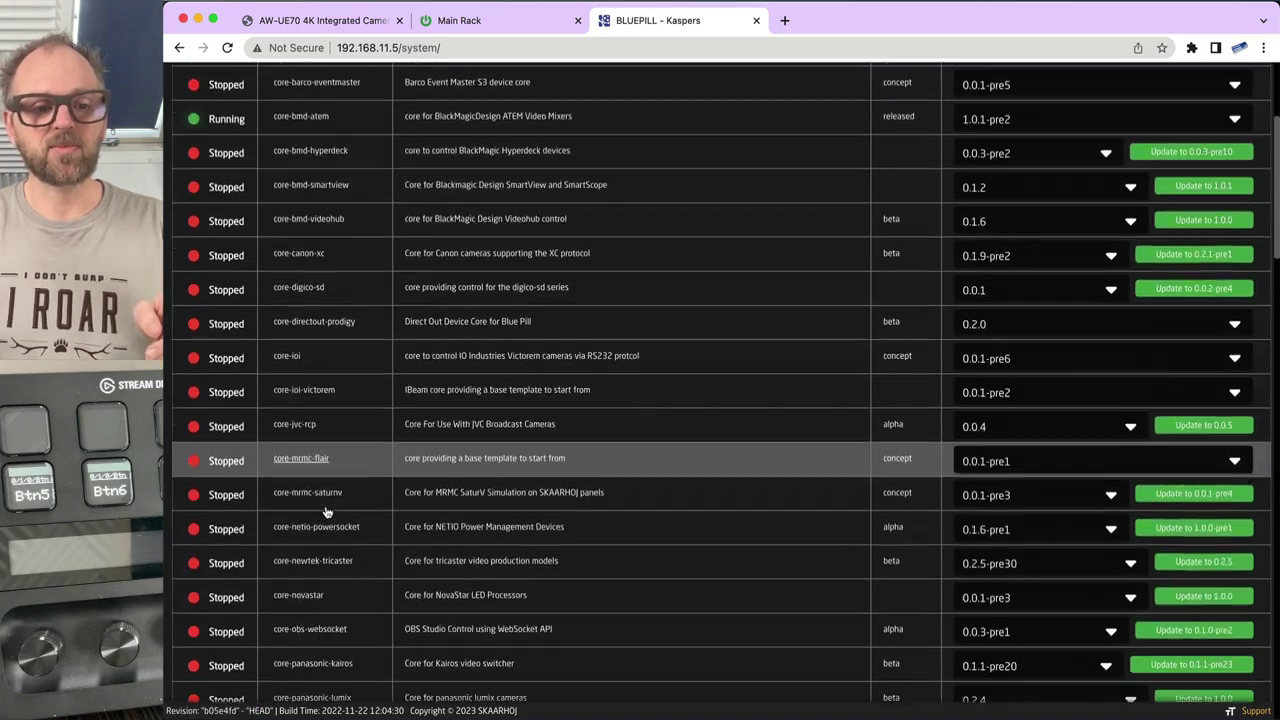
scroll(331, 514, down, 10)
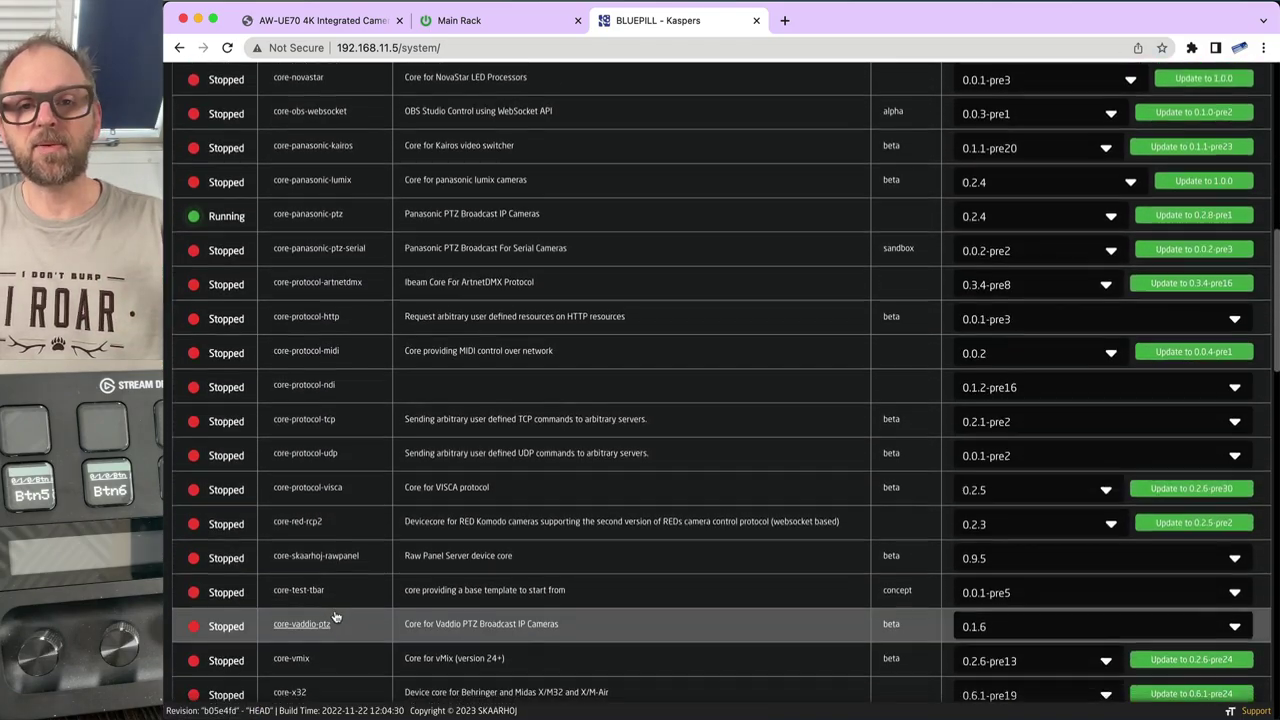
scroll(336, 615, down, 5)
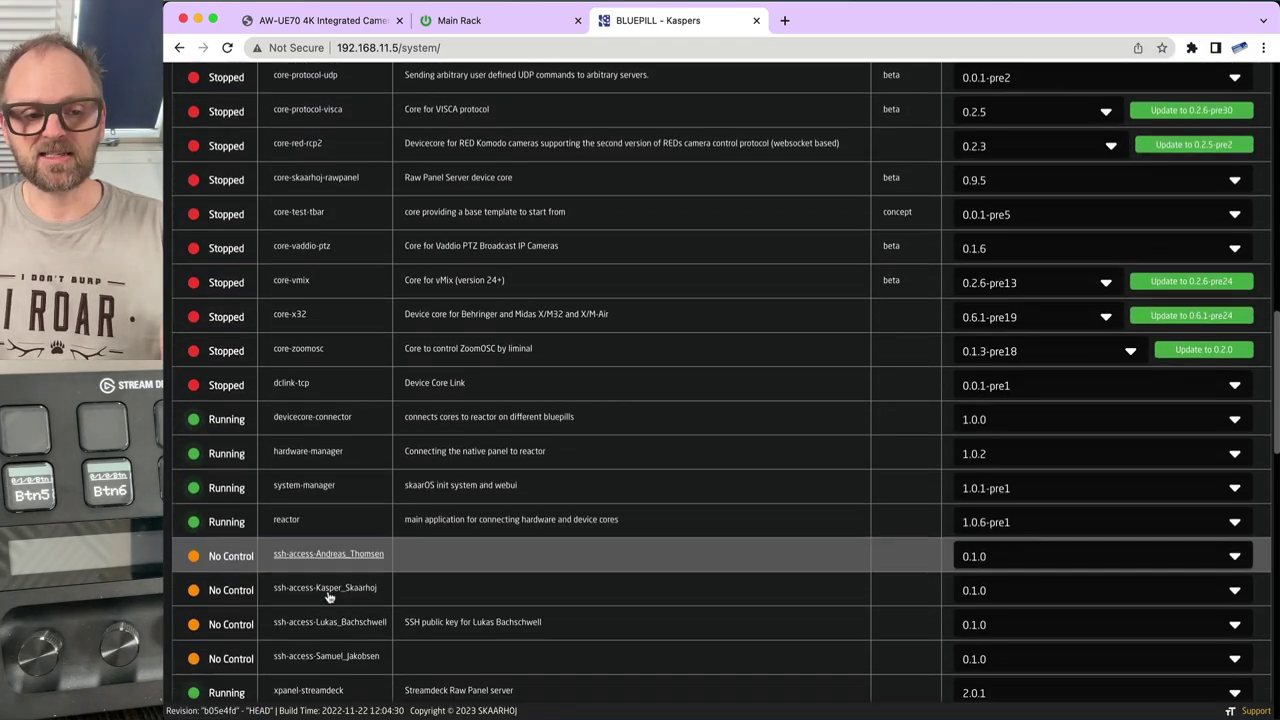
click(312, 664)
scroll(251, 580, down, 3)
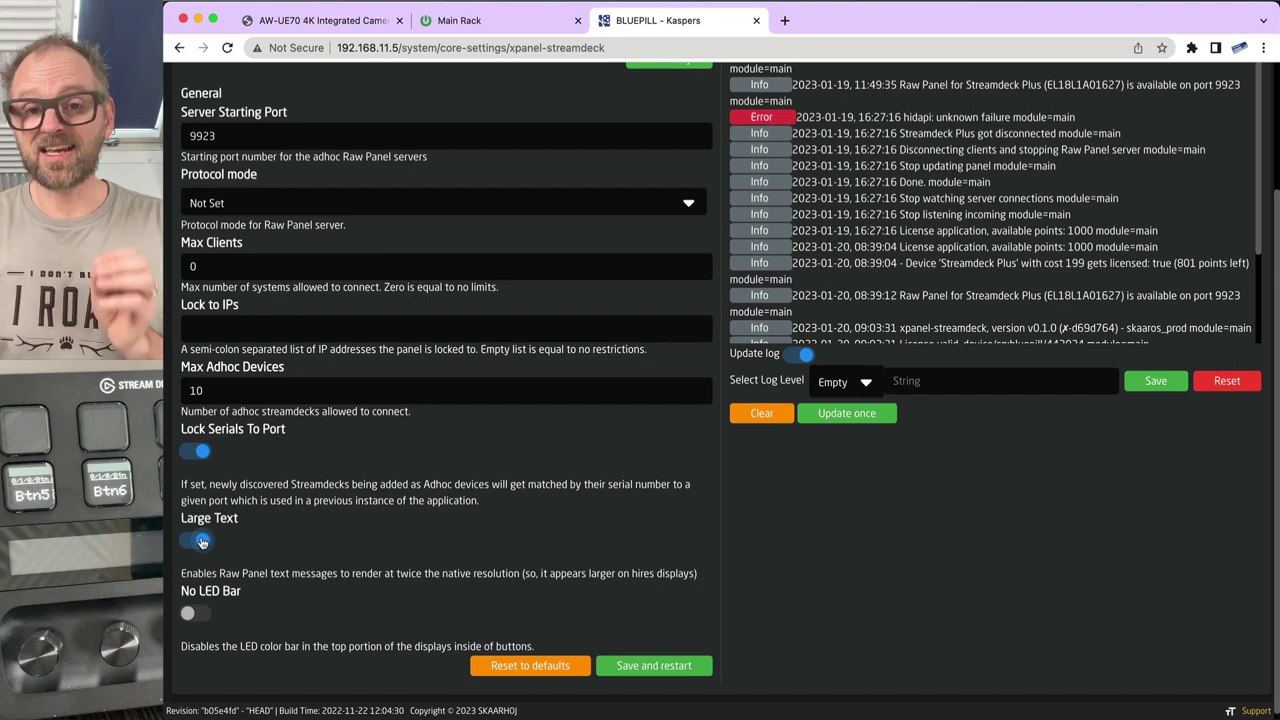
scroll(361, 557, down, 1)
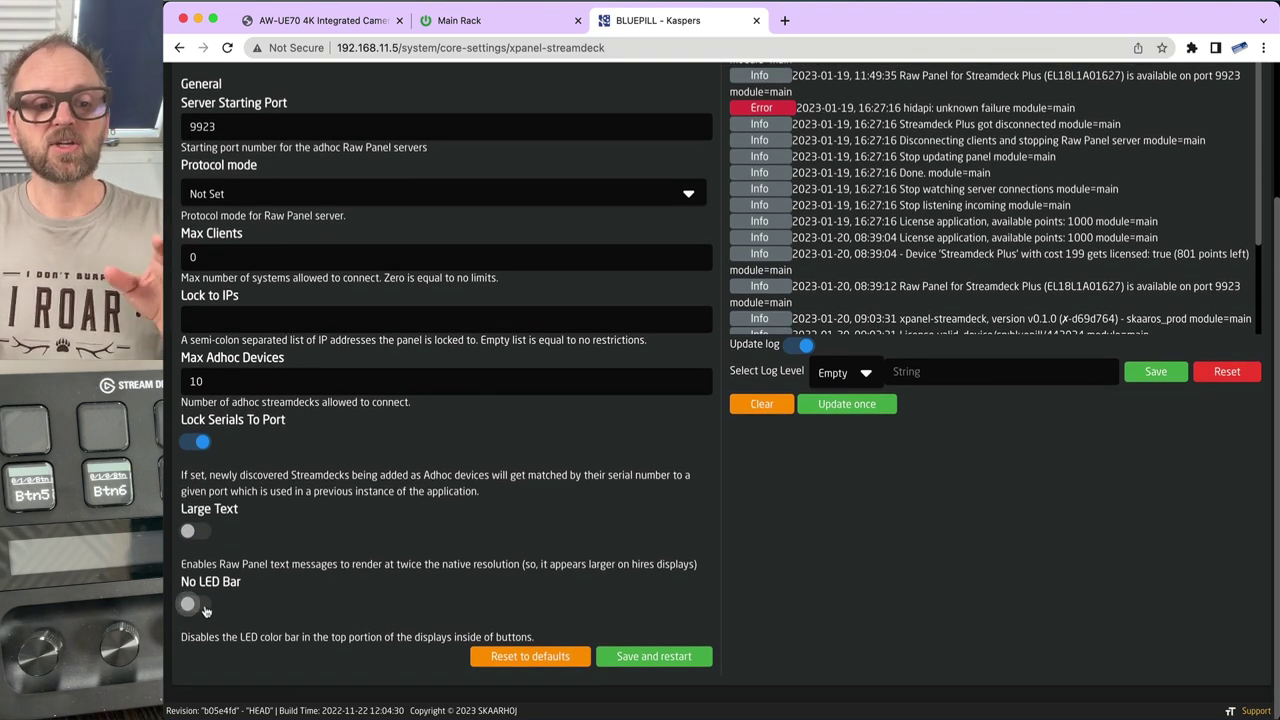
click(204, 608)
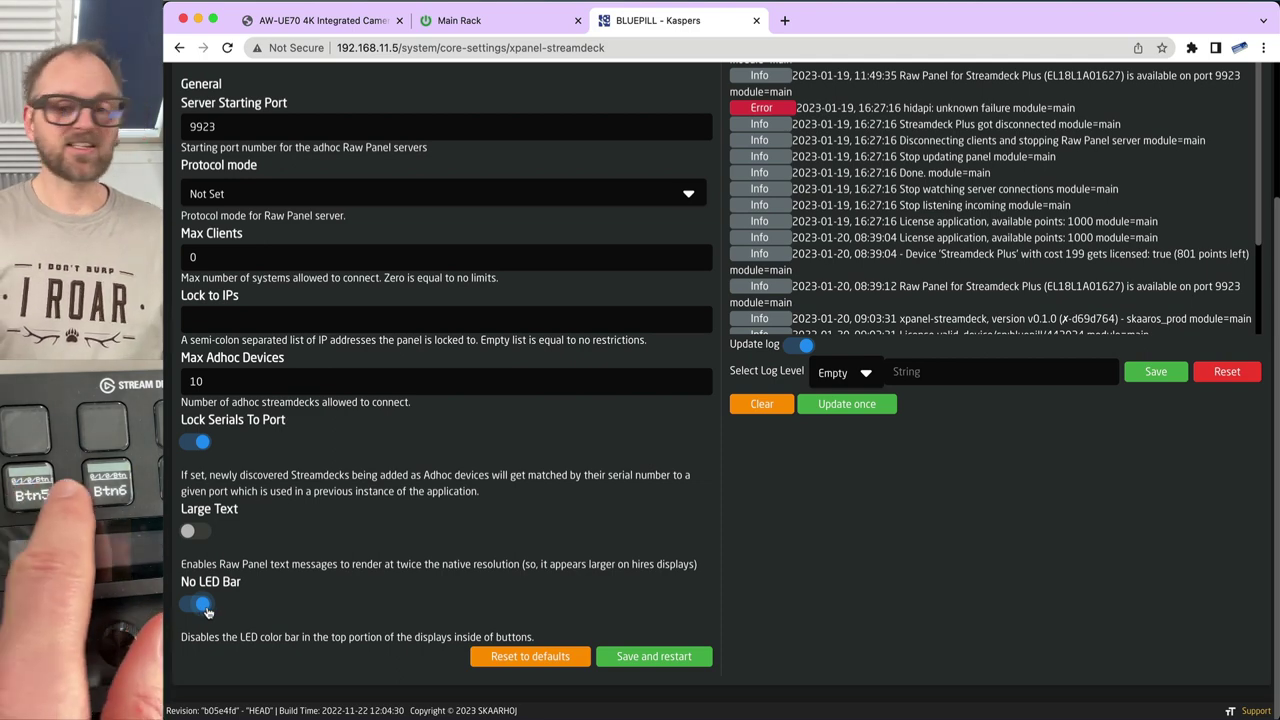
click(668, 664)
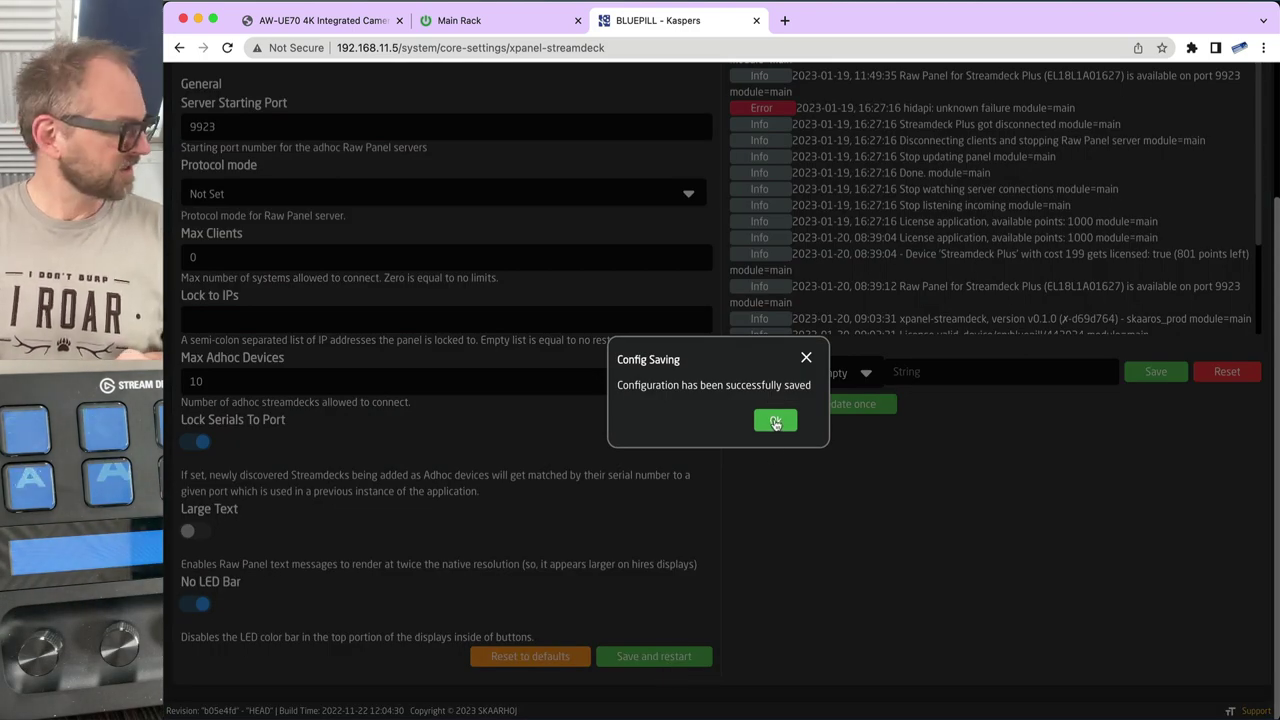
click(775, 422)
click(775, 422)
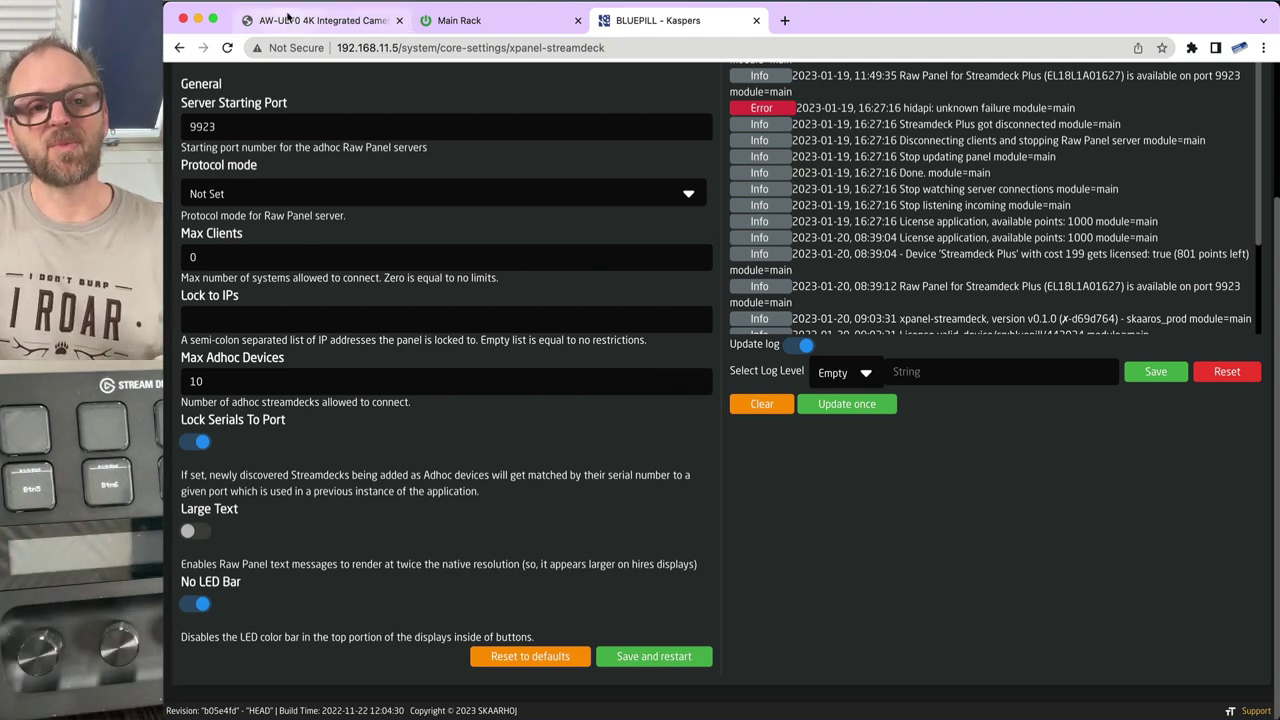
- Return to the configuration and examine how the Stream Deck Plus button displays render
click(320, 20)
click(712, 20)
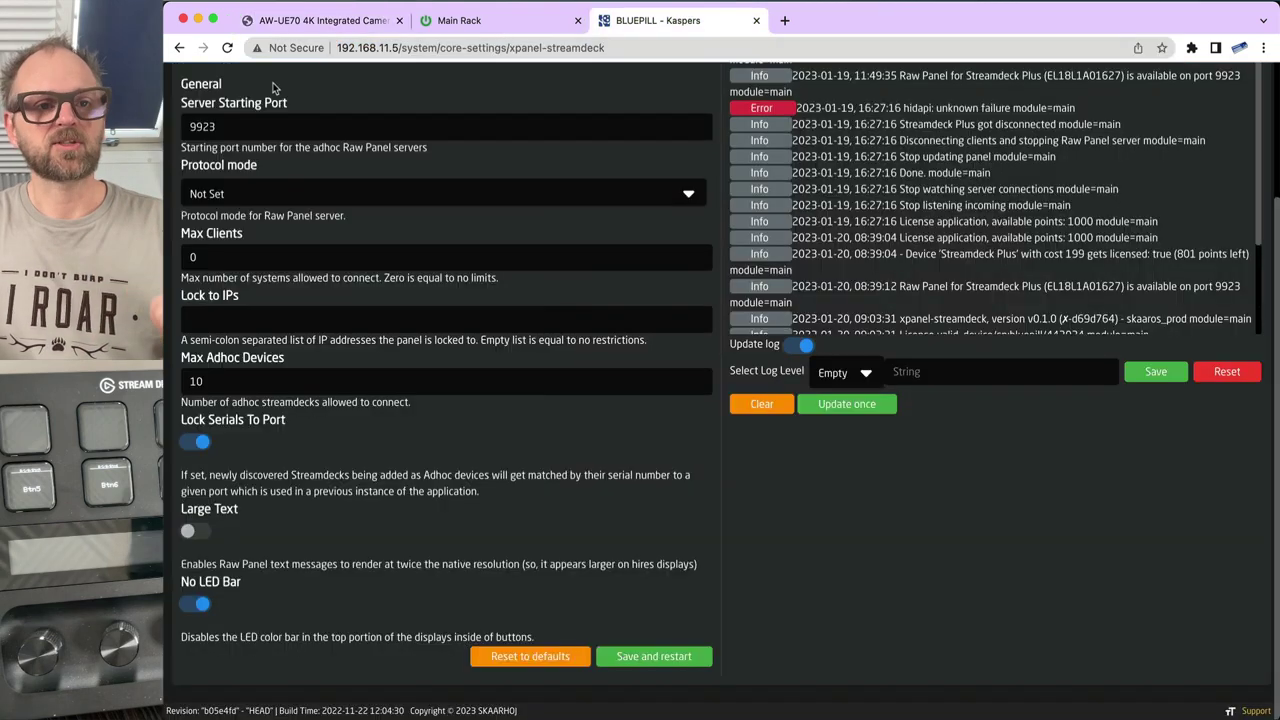
scroll(262, 84, up, 4)
click(410, 87)
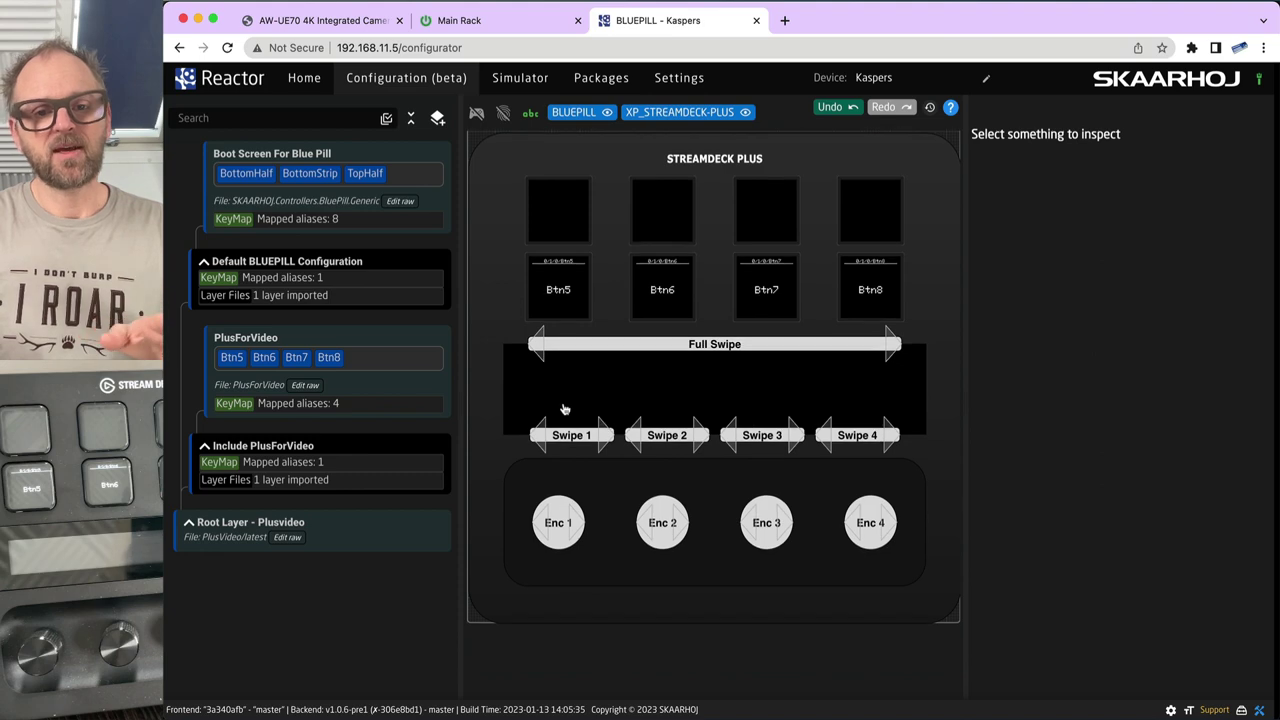
scroll(604, 448, up, 3)
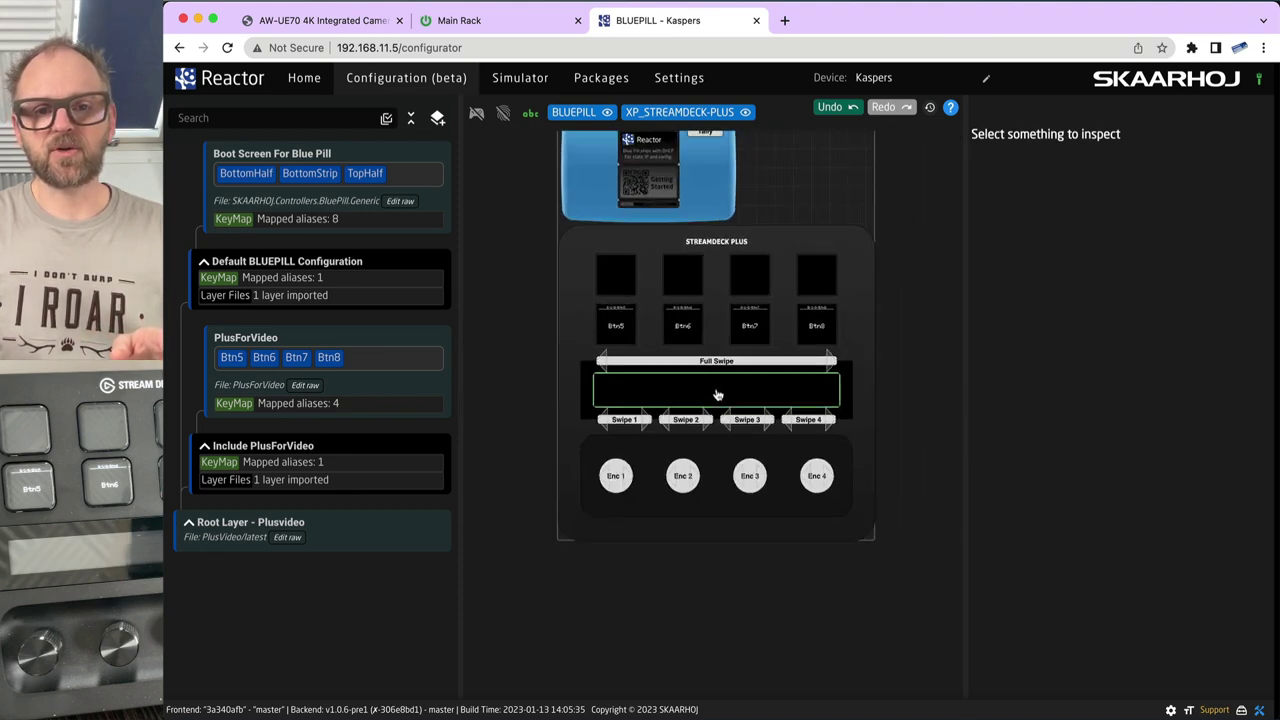
scroll(514, 270, up, 3)
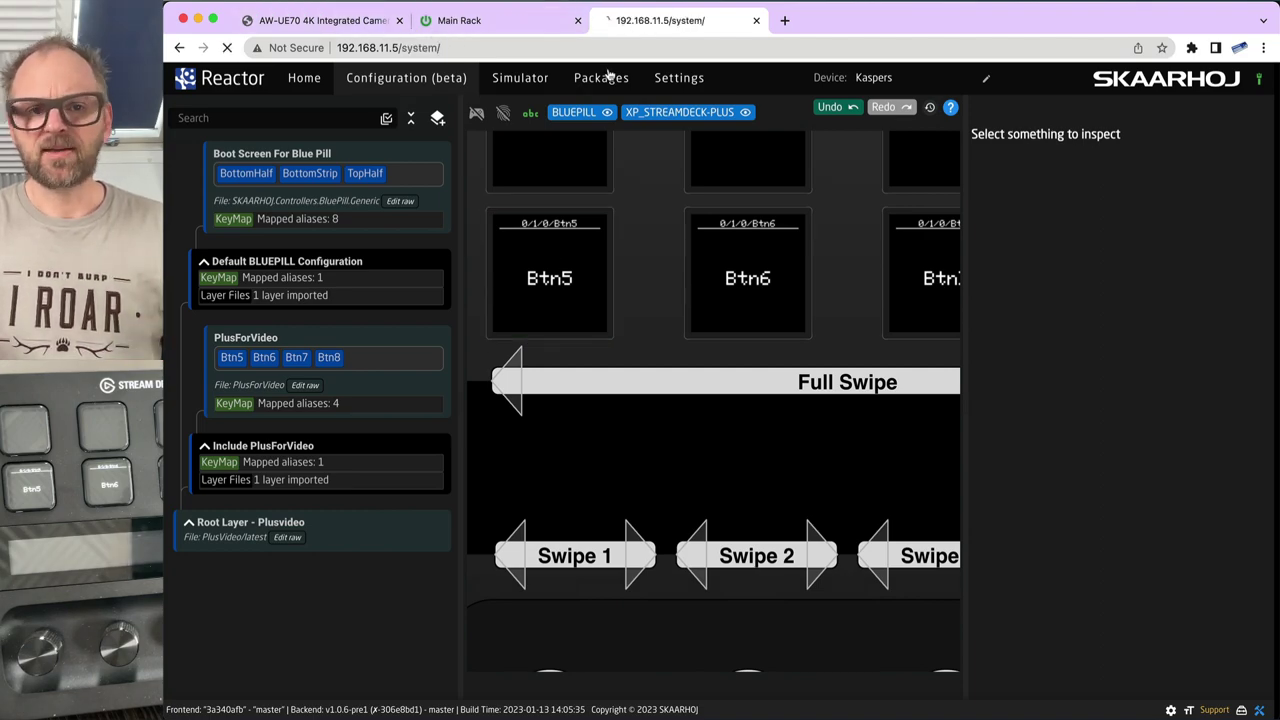
- Enable Large Text and disable No LED Bar in the xpanel-streamdeck package settings, saving and restarting the package
click(603, 77)
scroll(548, 433, down, 5)
scroll(548, 433, down, 7)
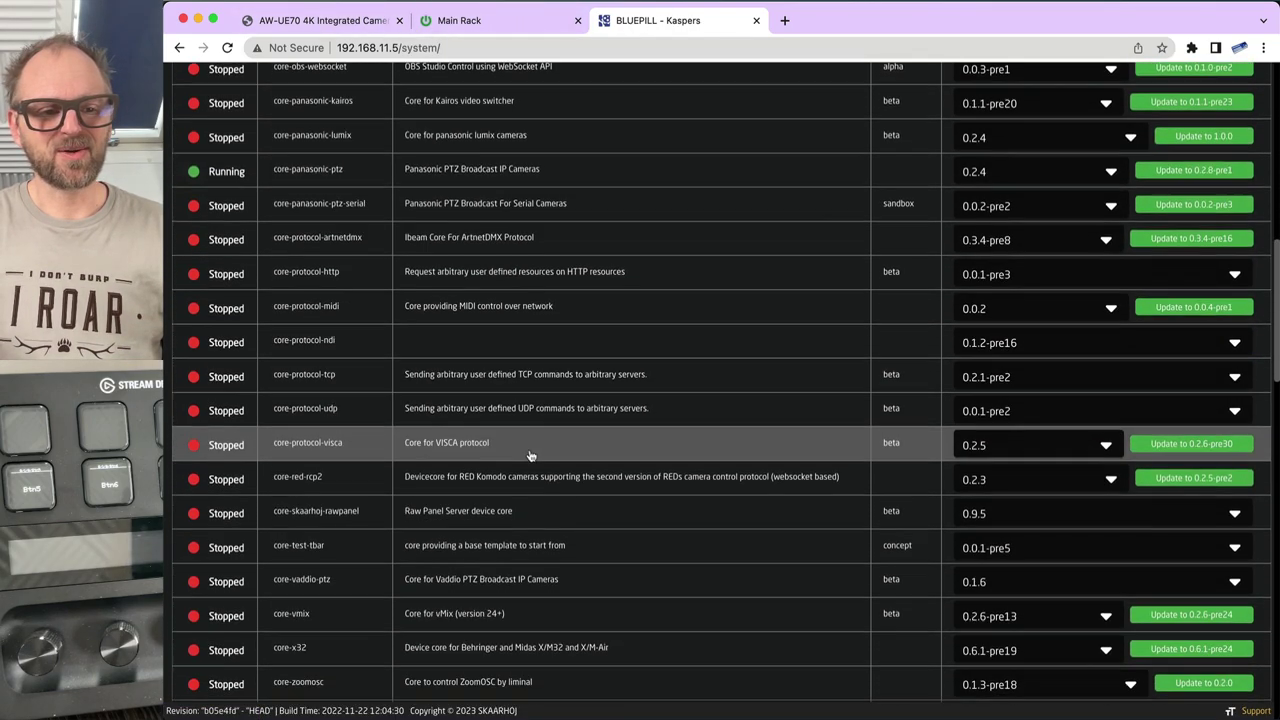
scroll(408, 485, down, 1)
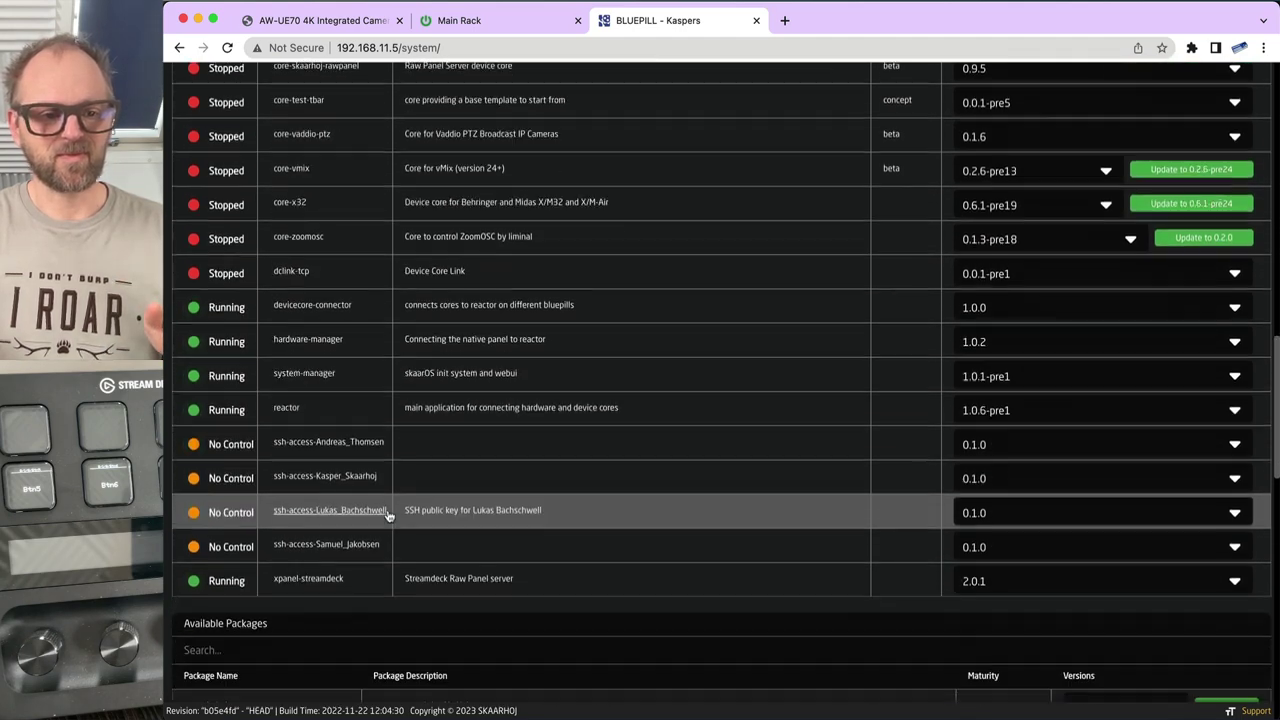
click(309, 565)
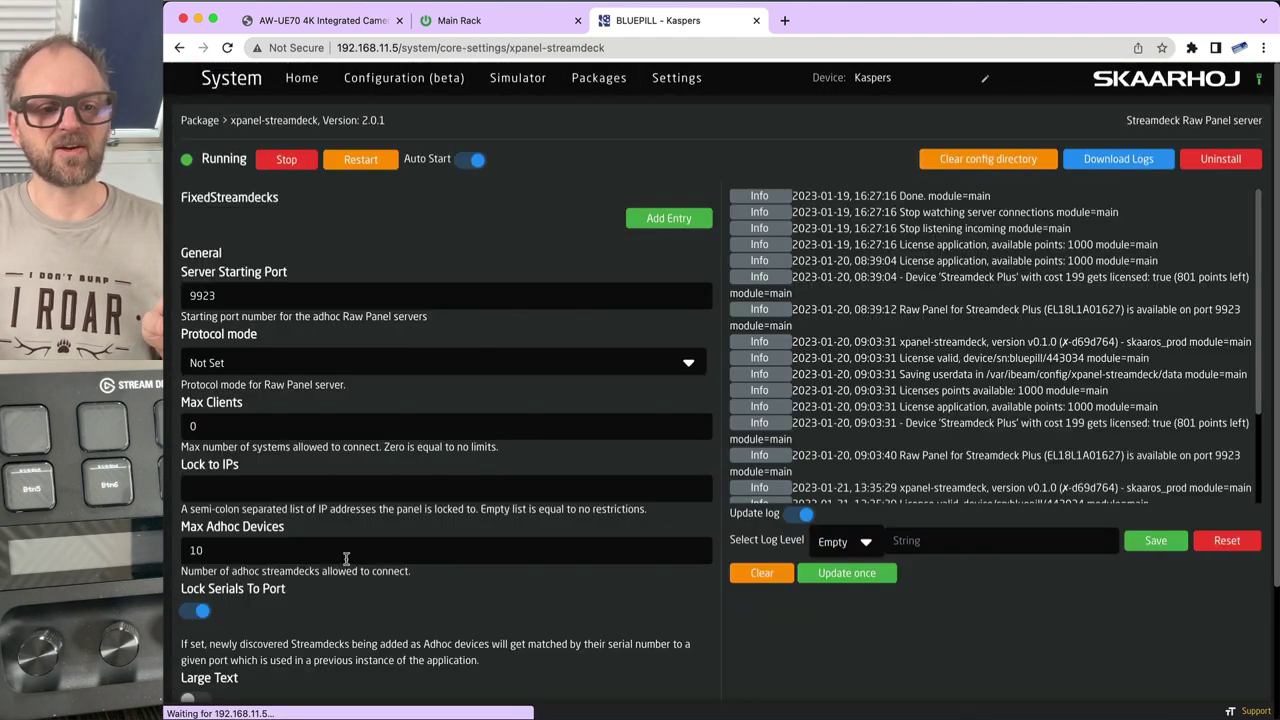
scroll(200, 555, down, 3)
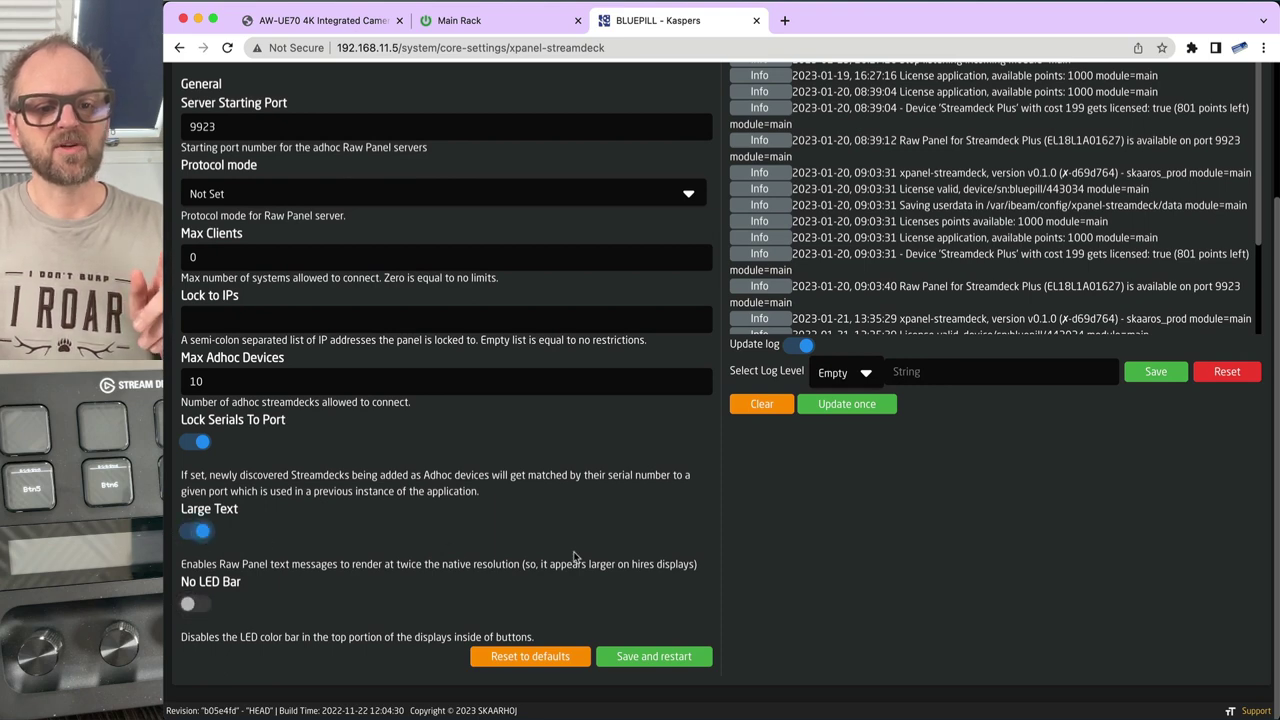
click(672, 656)
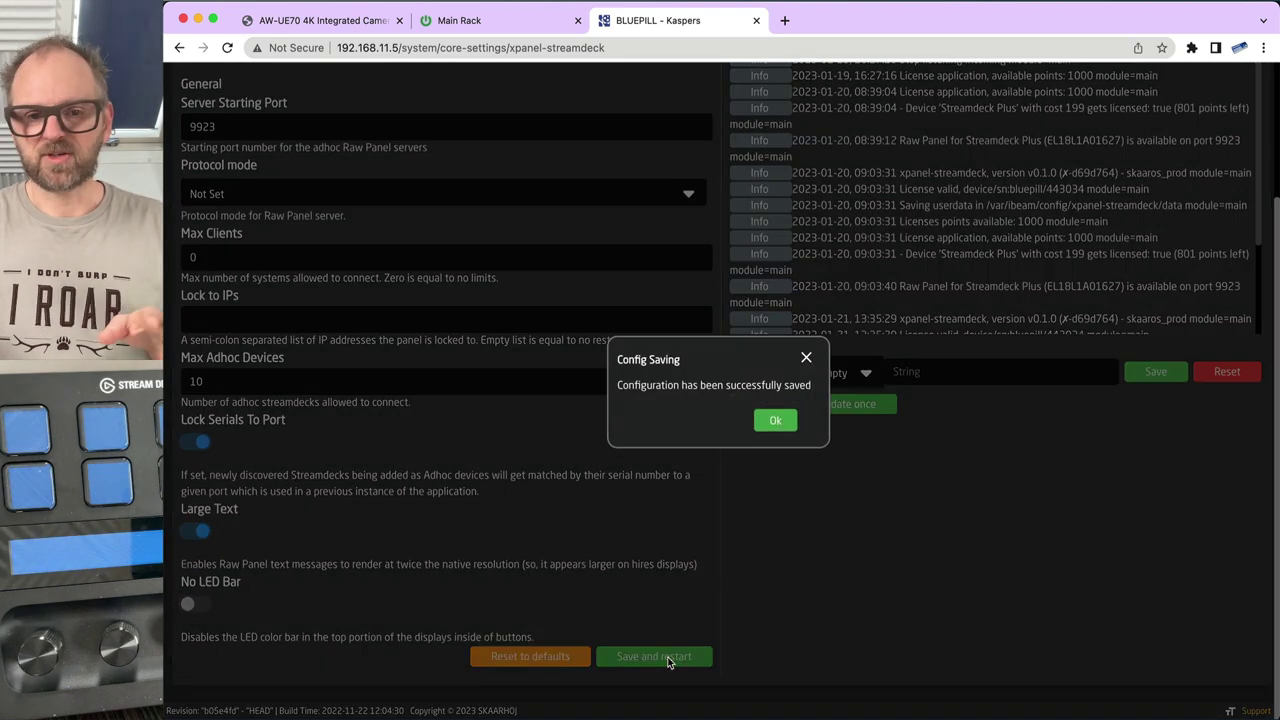
click(776, 419)
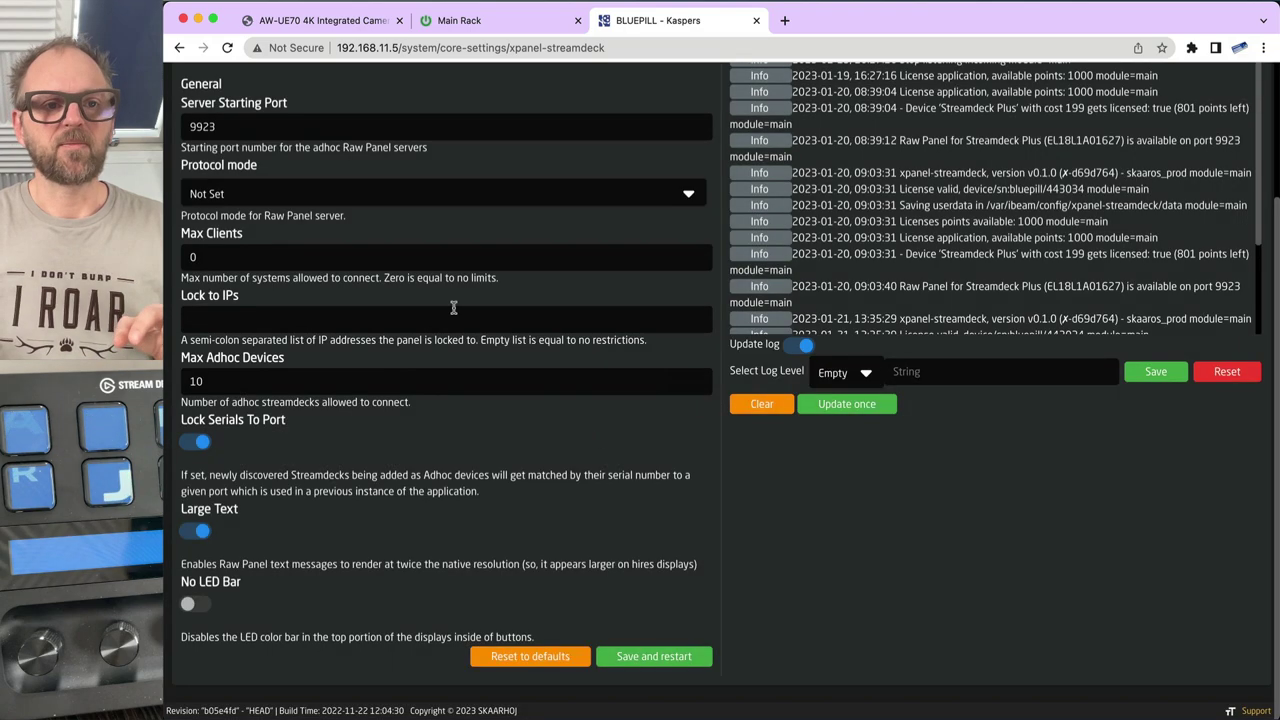
- Check the connection status of the panels and devices in the project overview, and return to the Stream Deck Plus configuration
scroll(400, 170, up, 4)
click(300, 84)
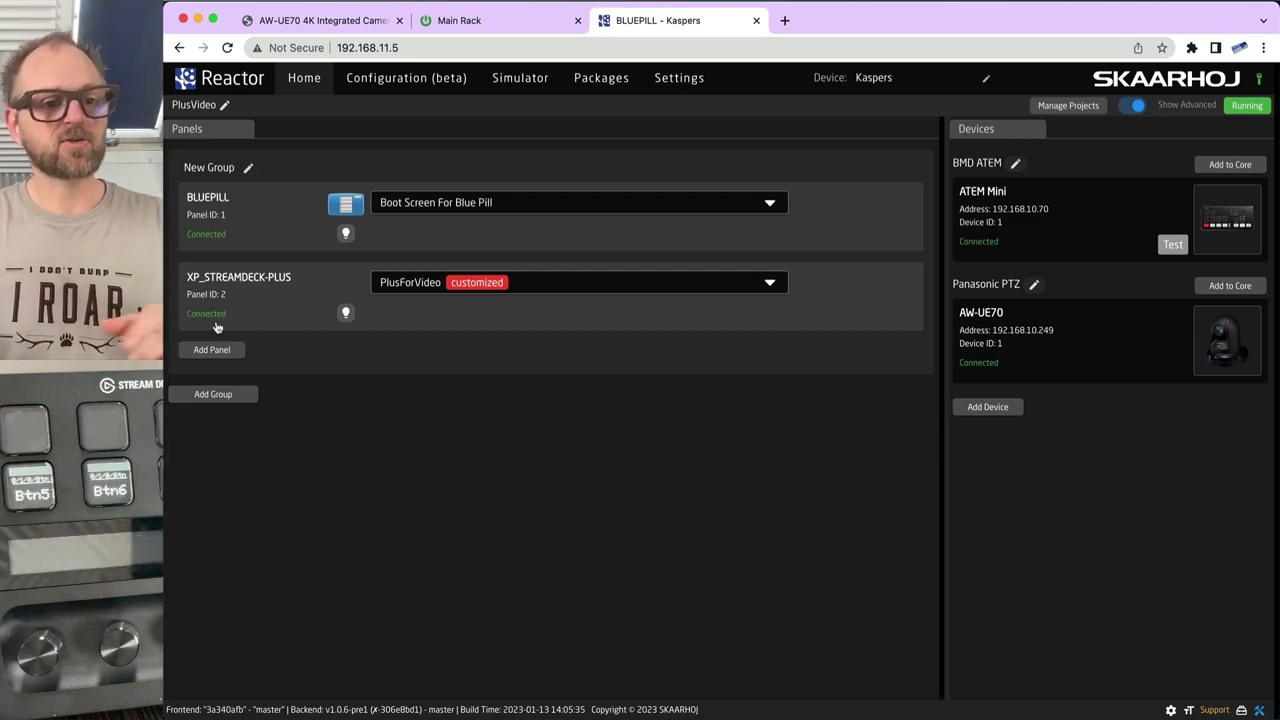
click(409, 80)
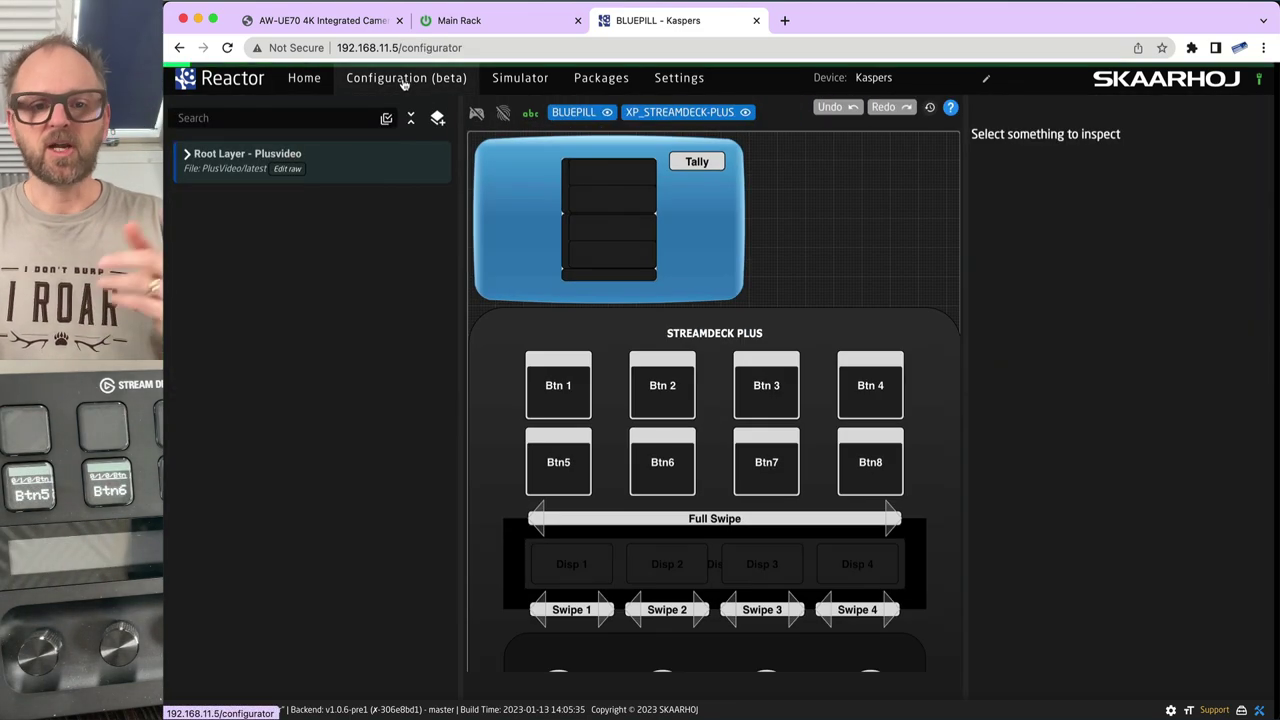
scroll(678, 487, down, 3)
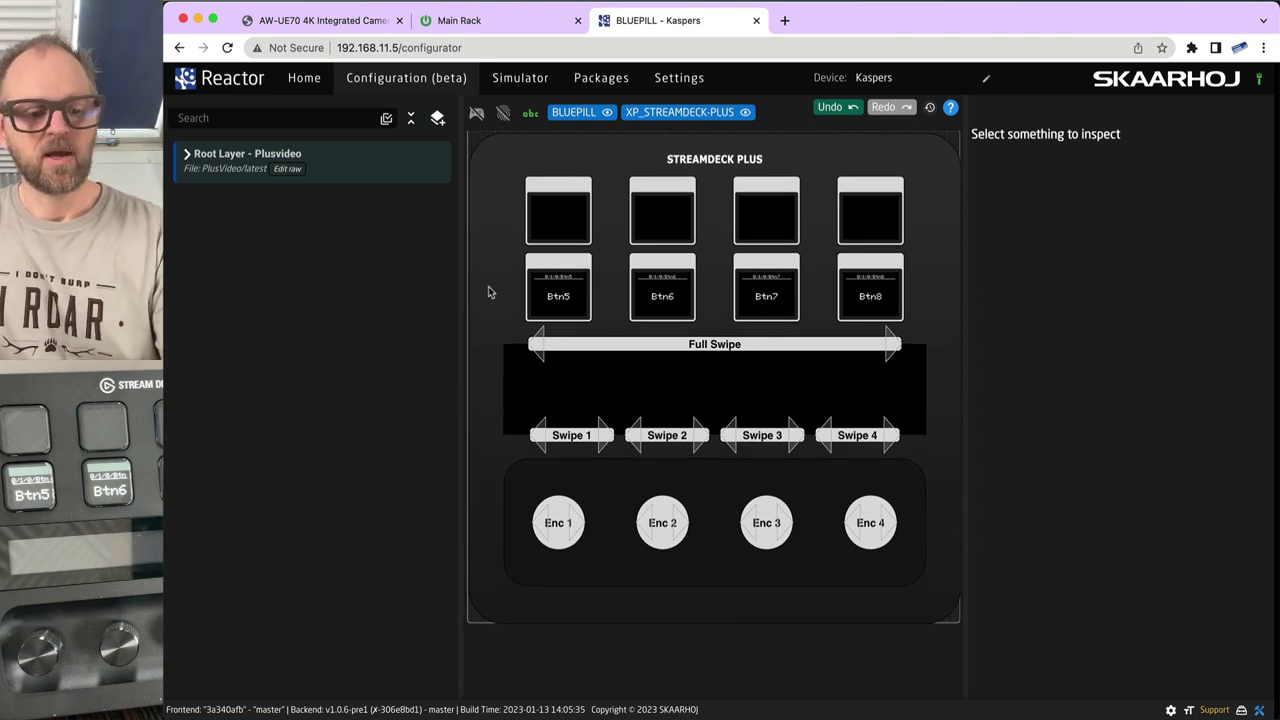
- Assign the ATEM Mini's Preview Input Video Source parameter for M/E 1 to Btn5
click(551, 279)
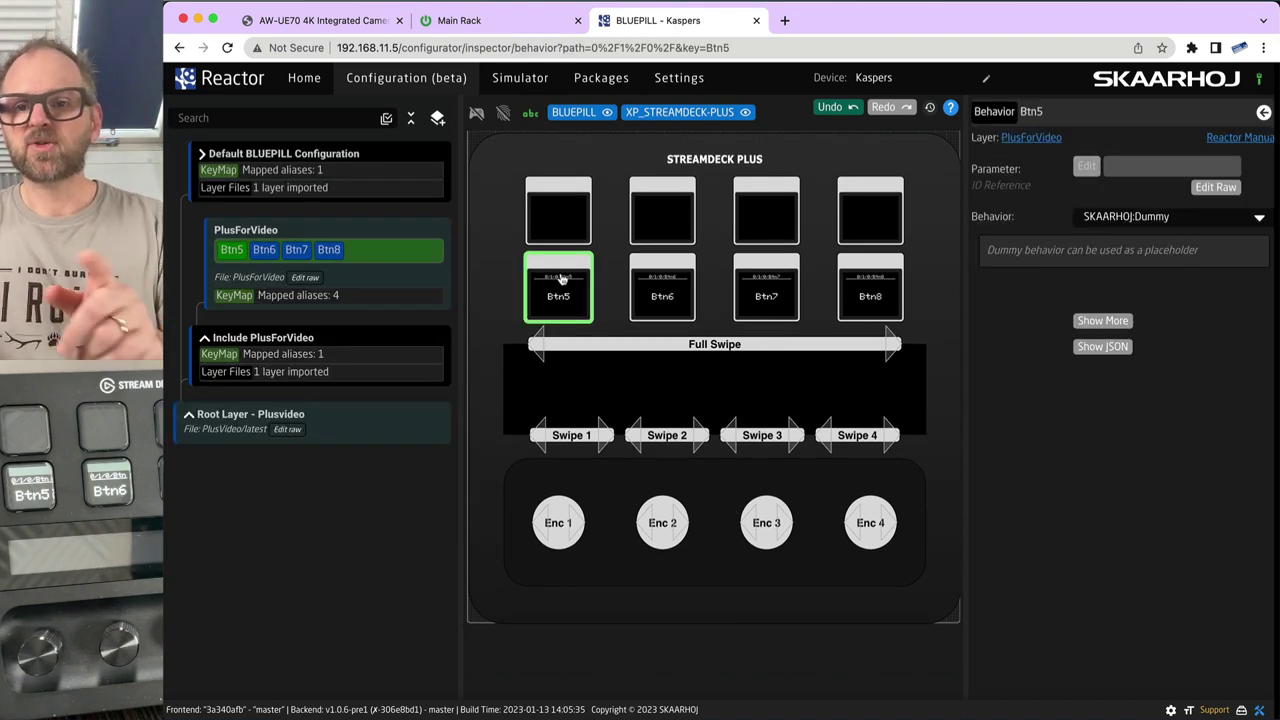
click(1086, 167)
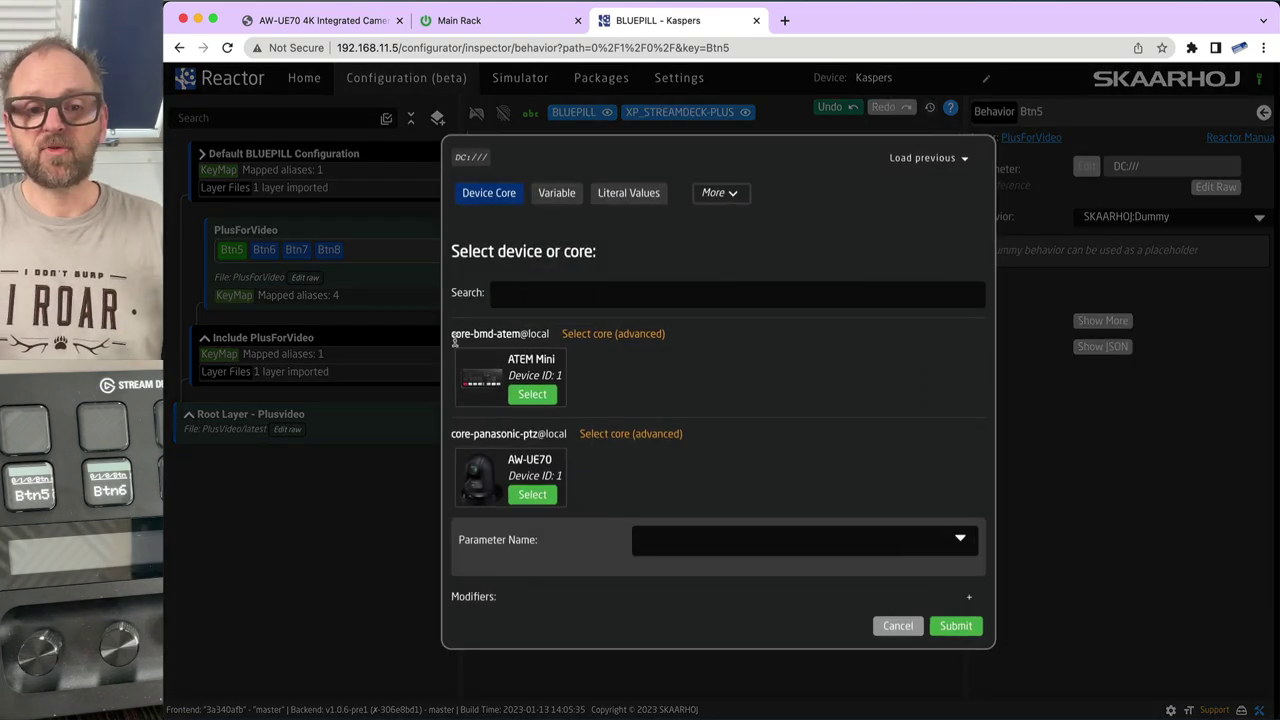
click(527, 395)
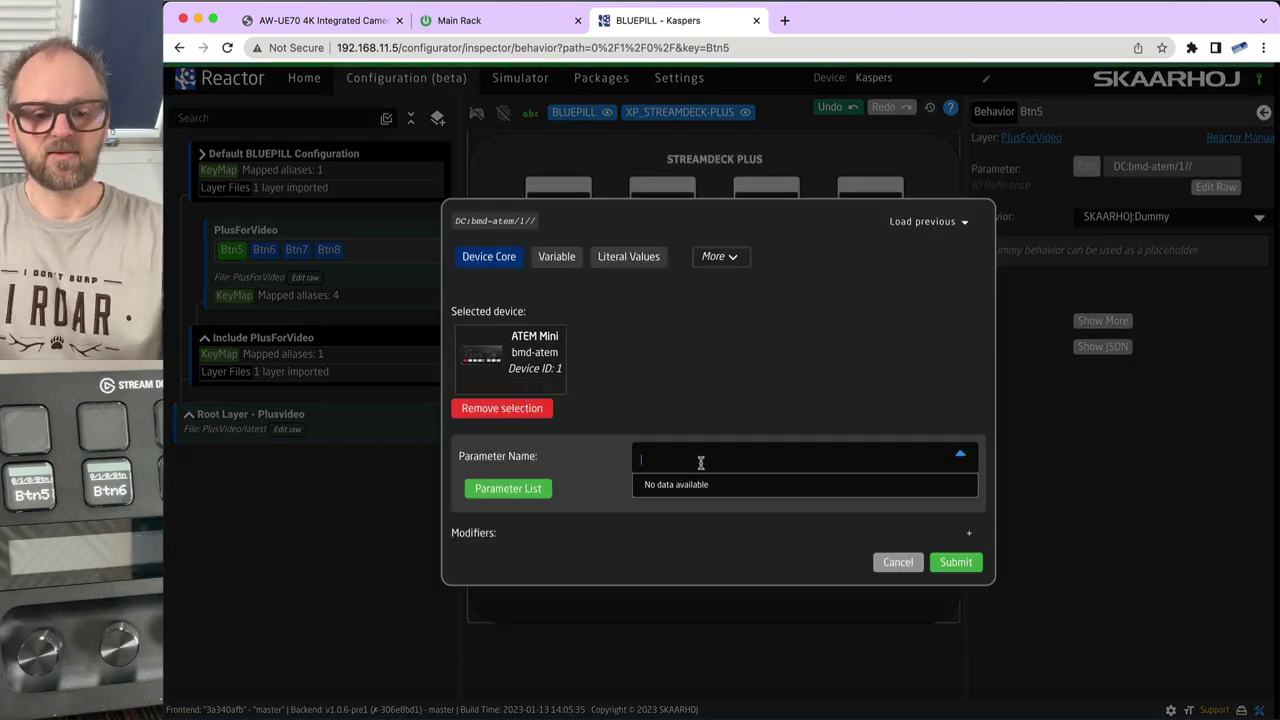
text(preview)
scroll(727, 656, down, 1)
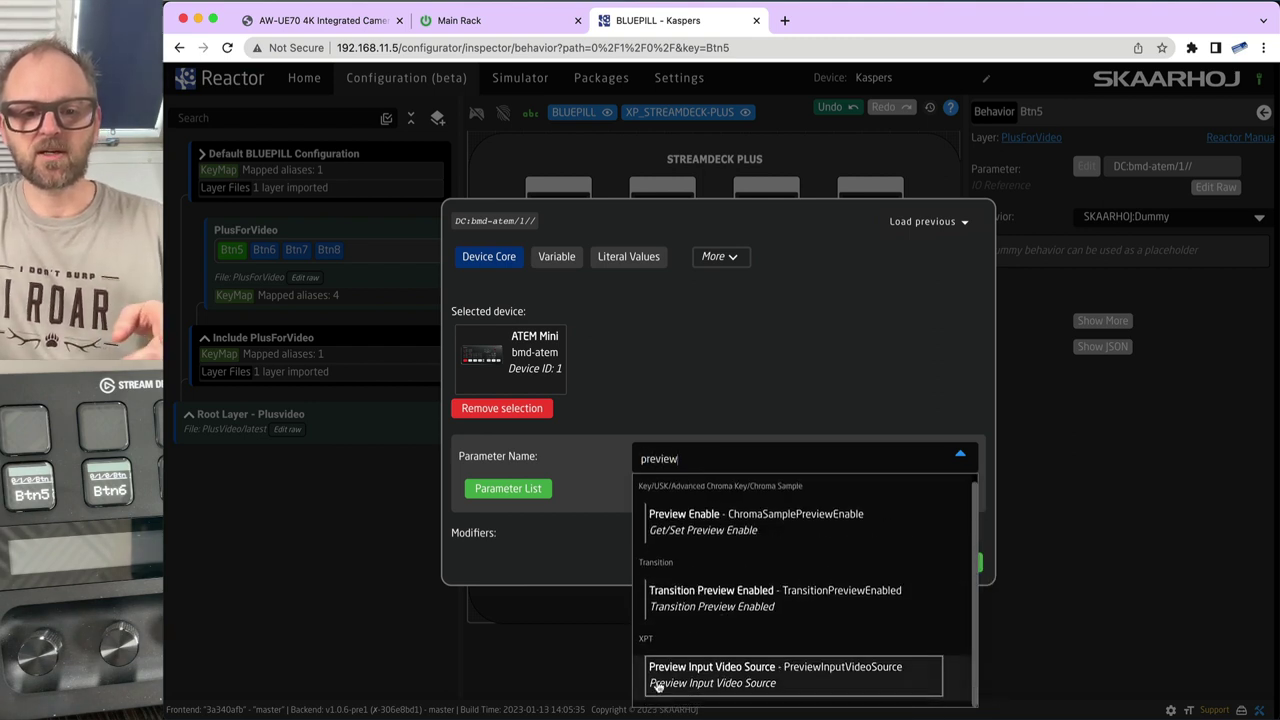
click(729, 673)
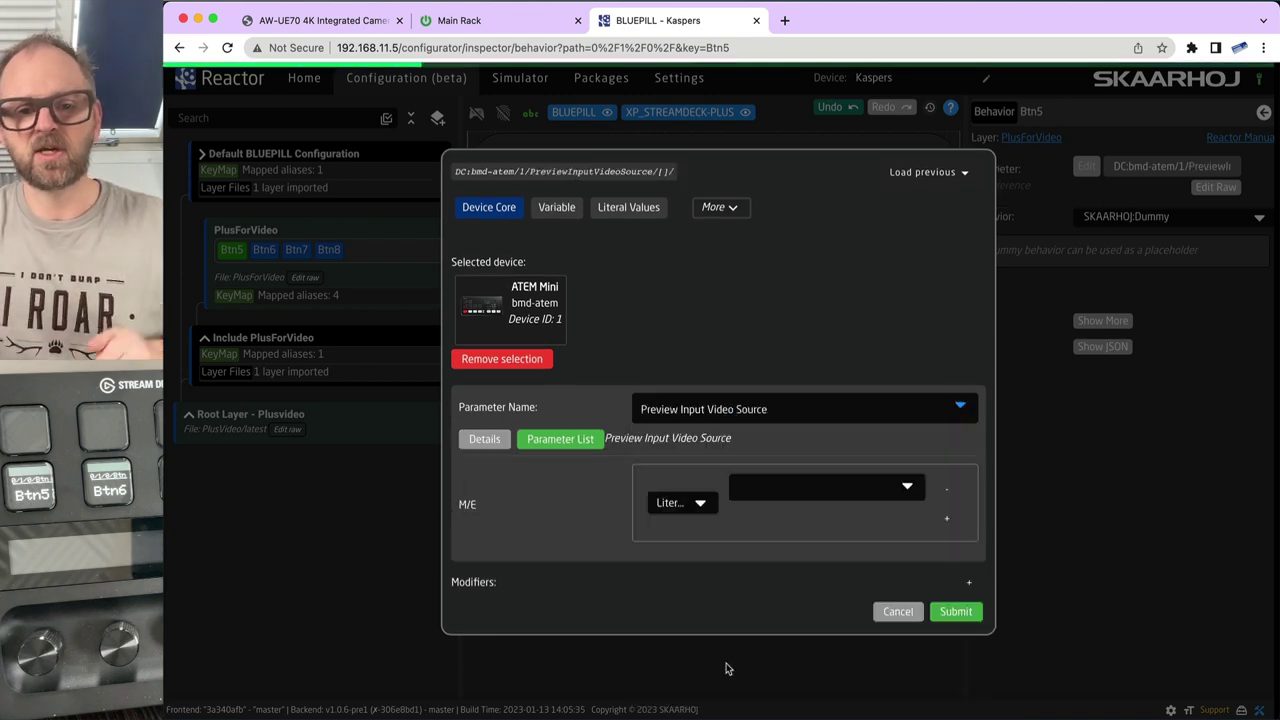
click(768, 489)
click(758, 514)
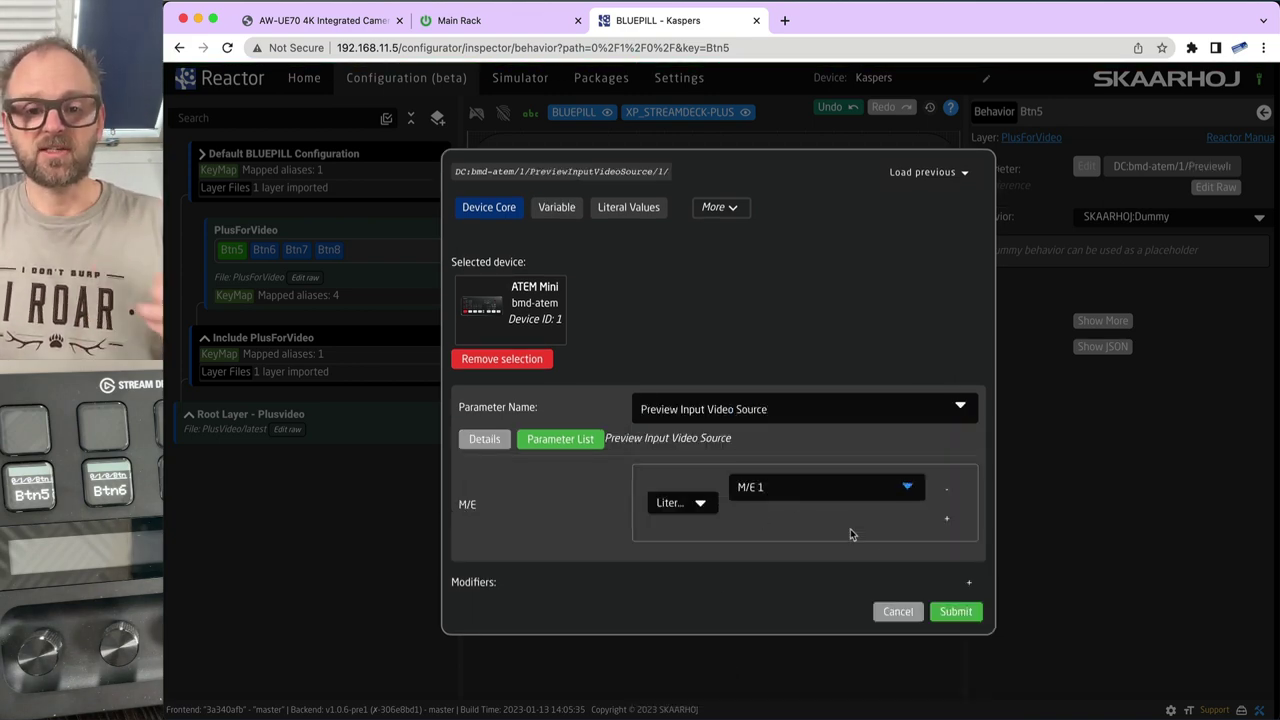
click(956, 614)
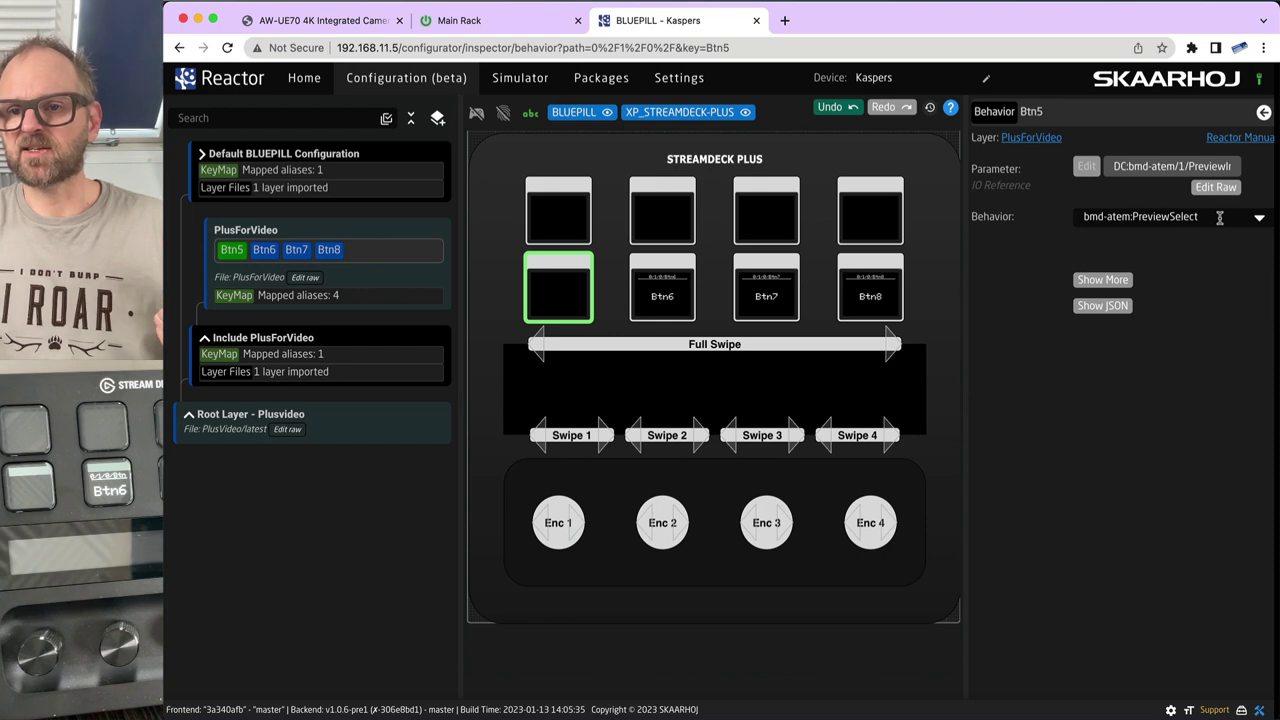
- Set Btn5's behavior to SKAARHOJ:SetValue and add a MatchValue of 1 labelled Input 1
click(1259, 216)
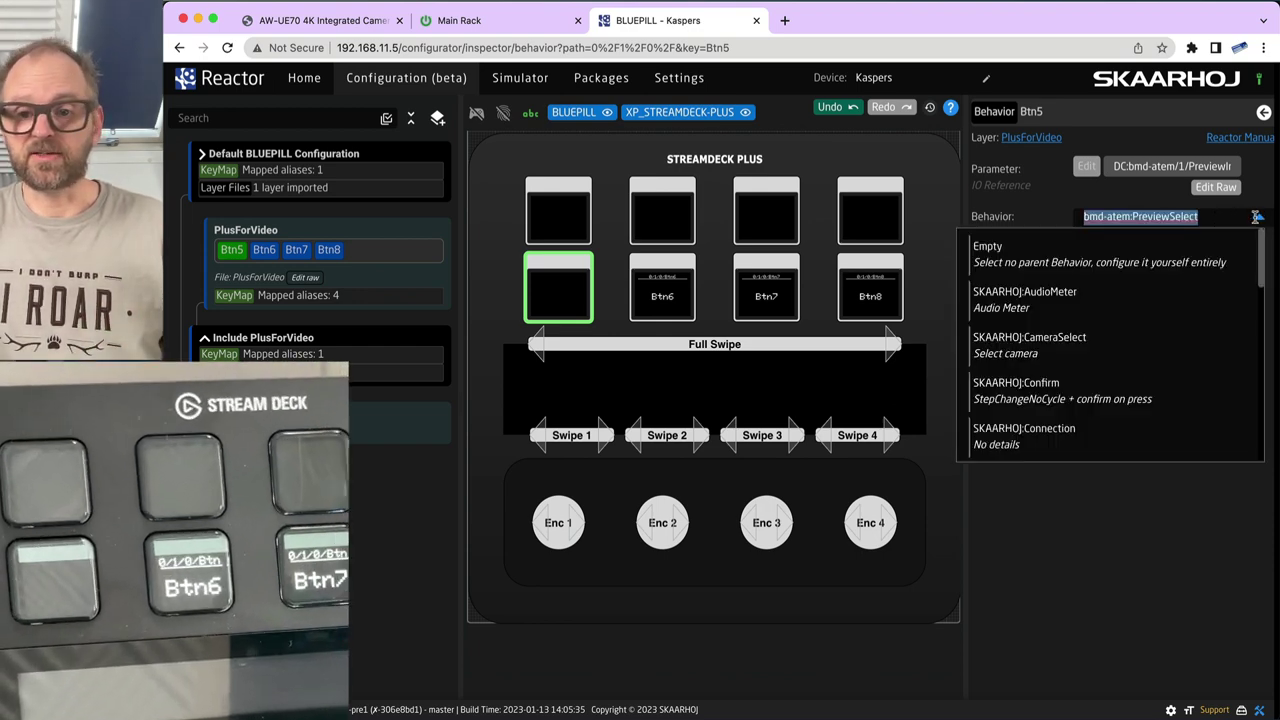
text(set)
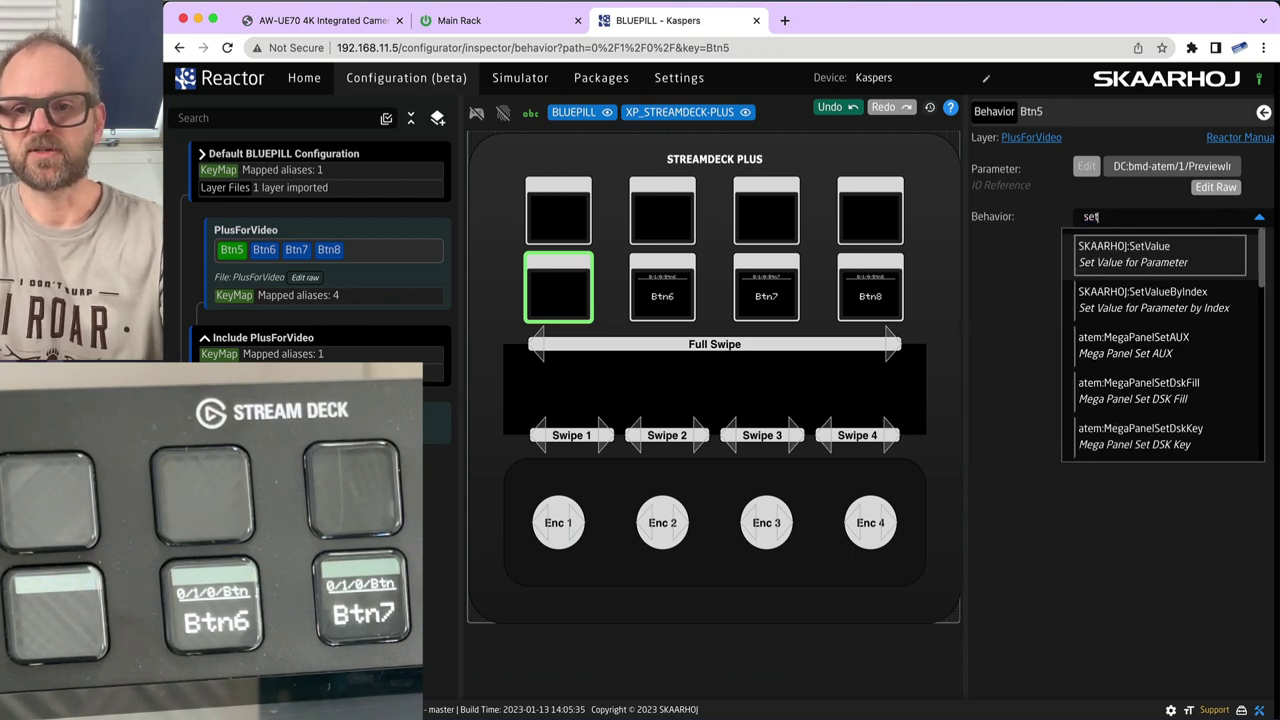
text(Va)
click(1100, 258)
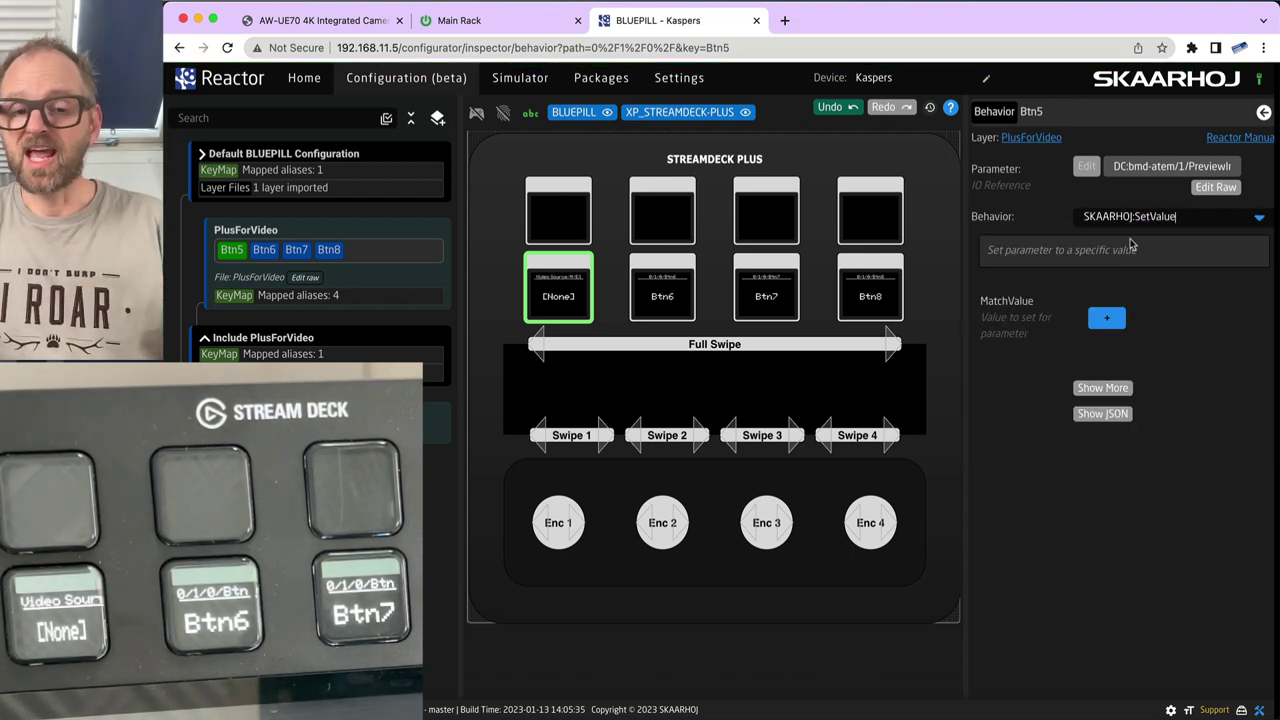
click(1106, 318)
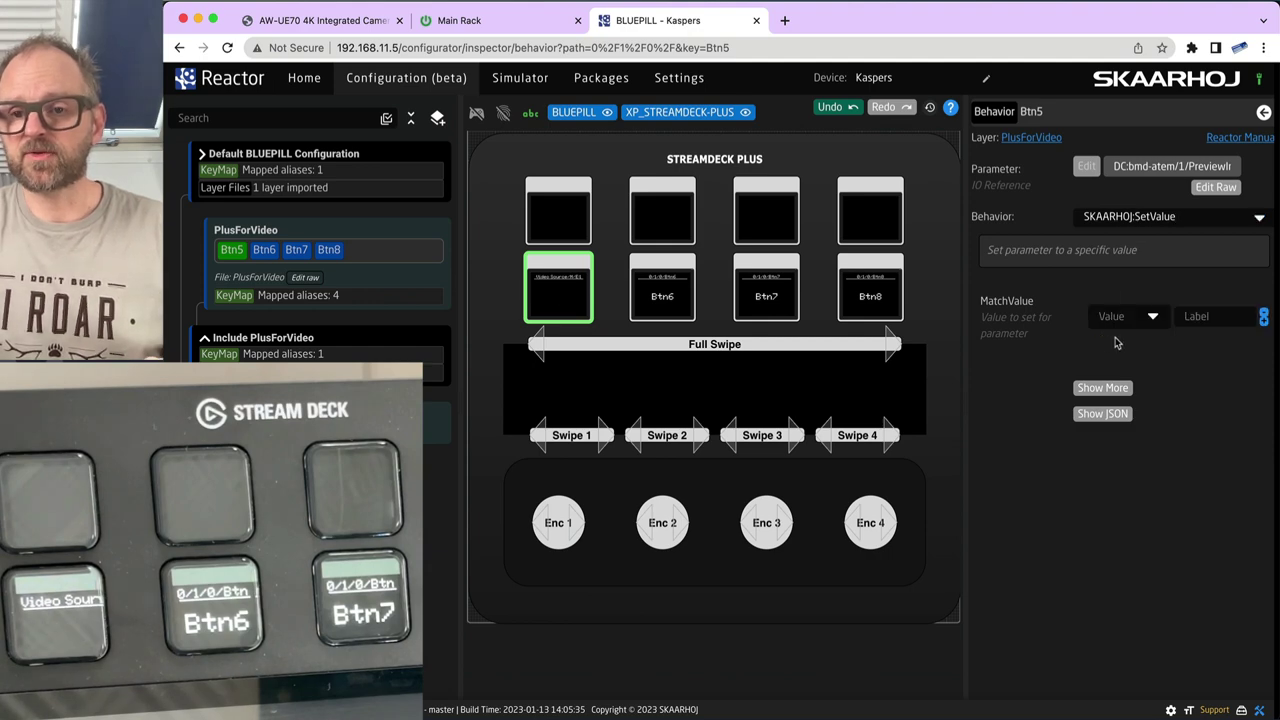
click(1122, 314)
click(1118, 359)
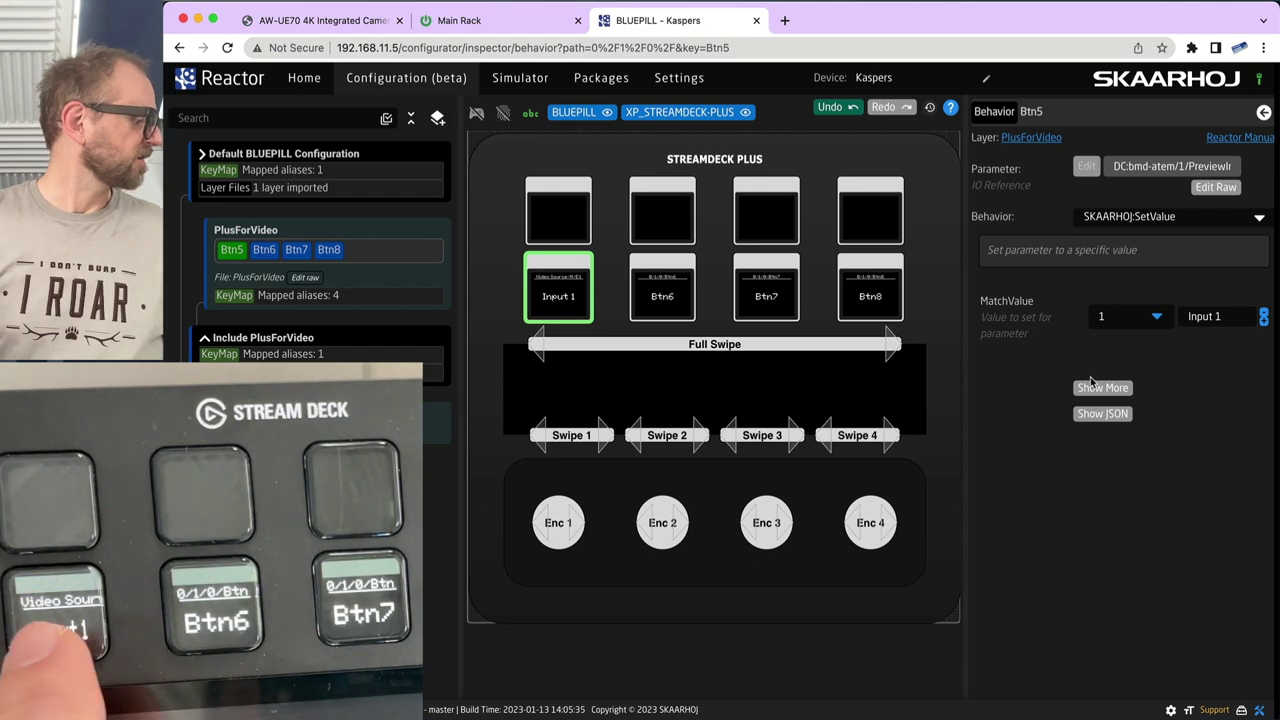
- Batch edit Btn5 to Btn8, copying SKAARHOJ:SetValue and Btn5's preview parameter to all four and incrementing MatchValue from 1 to 4
drag(507, 271, 925, 305)
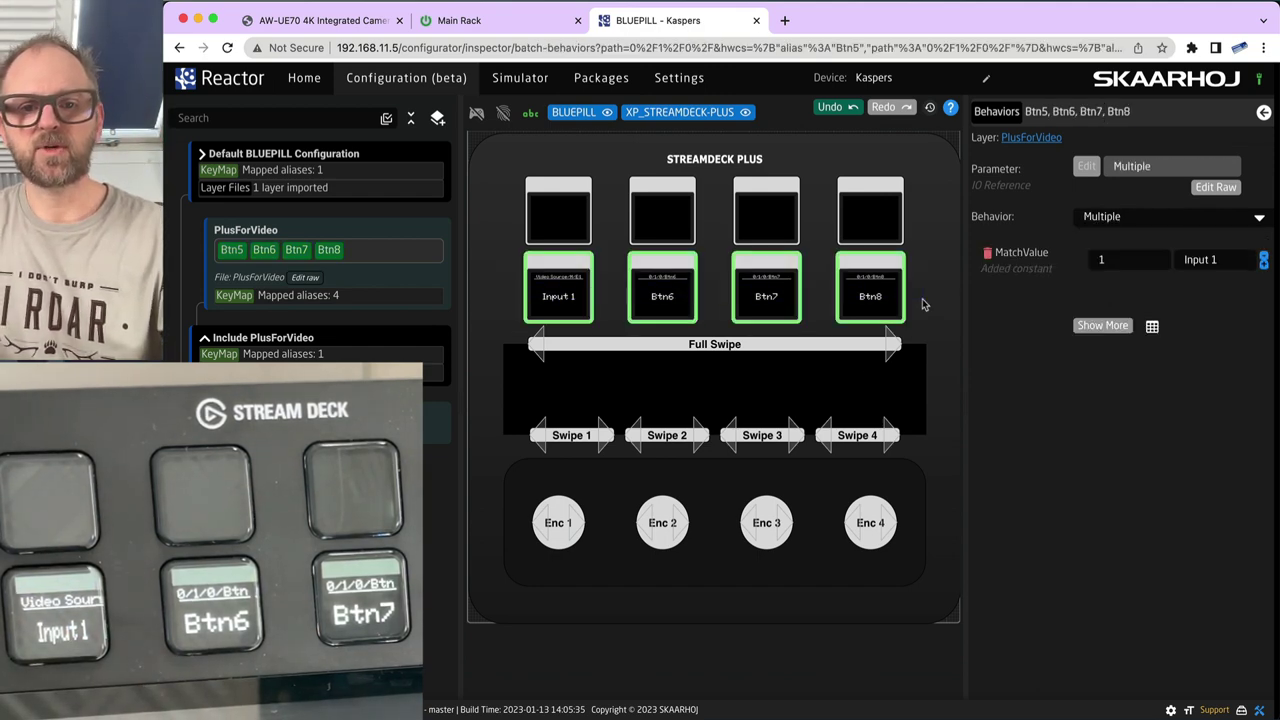
click(1152, 328)
click(591, 350)
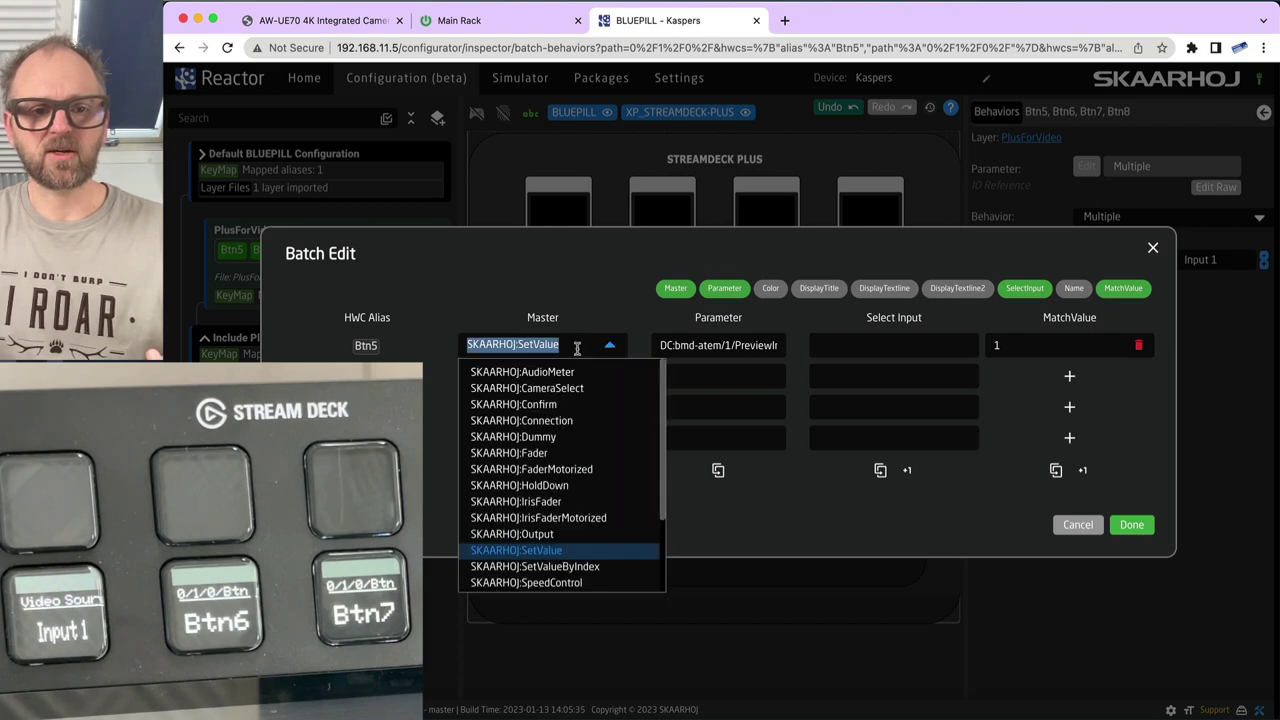
click(583, 340)
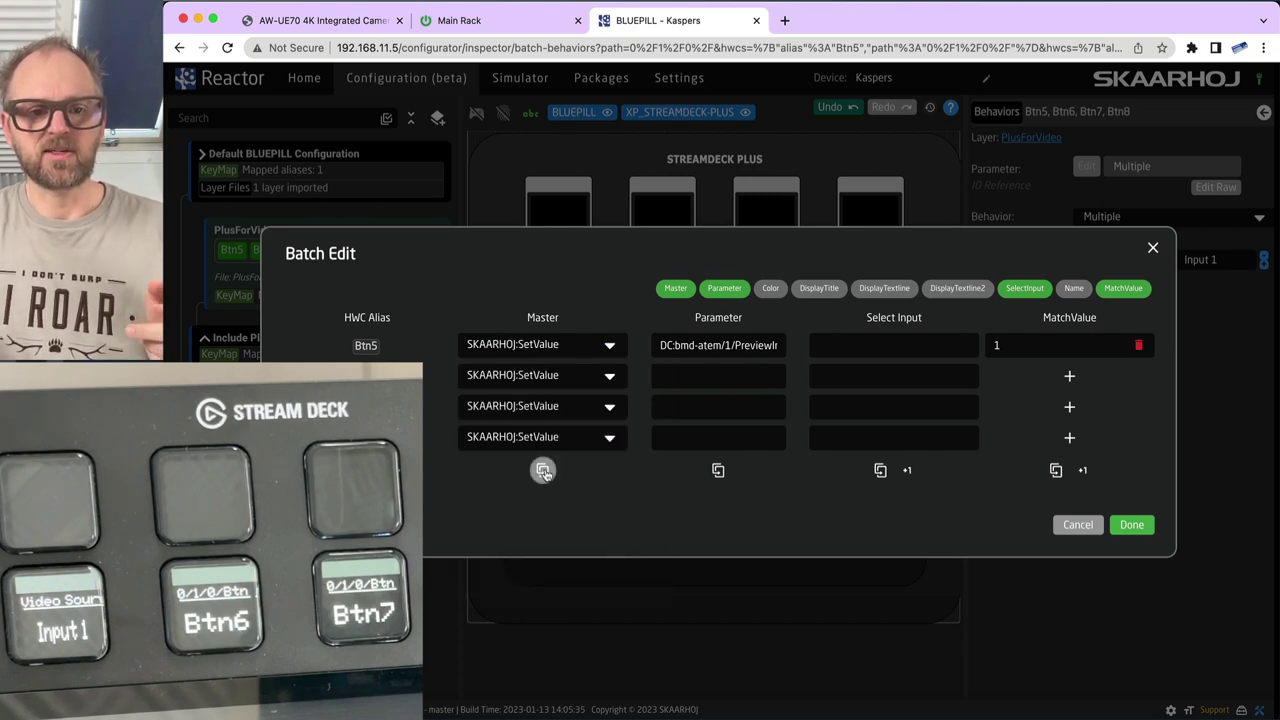
click(741, 344)
click(897, 594)
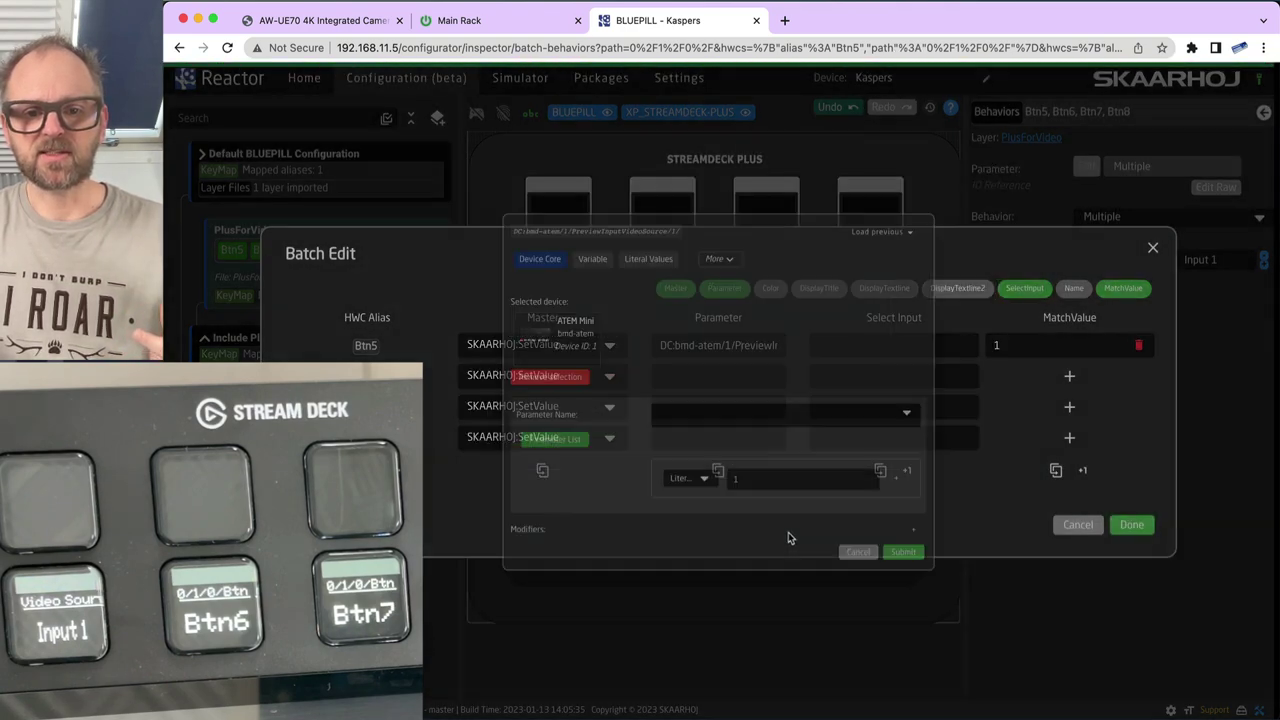
click(716, 470)
click(1057, 344)
click(1083, 470)
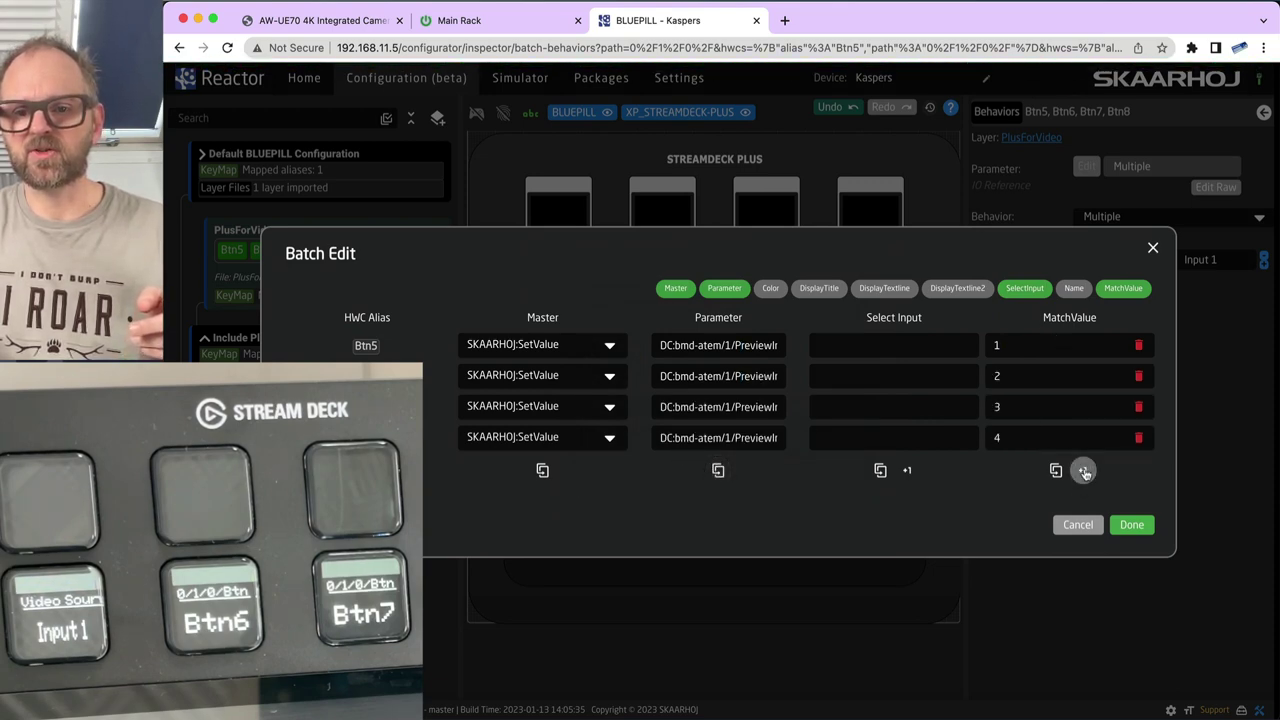
click(1132, 525)
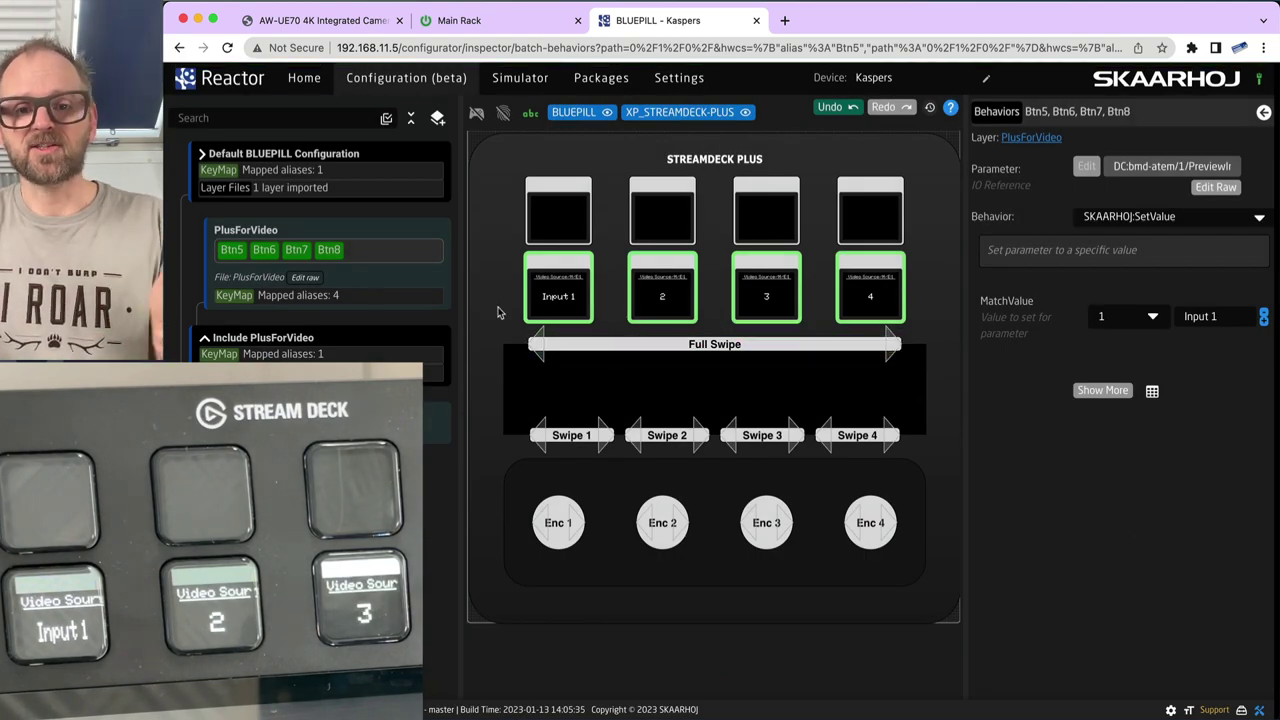
- Label the MatchValue of Btn6 as Input 2, Btn7 as In3 and Btn8 as In4
click(568, 305)
click(664, 300)
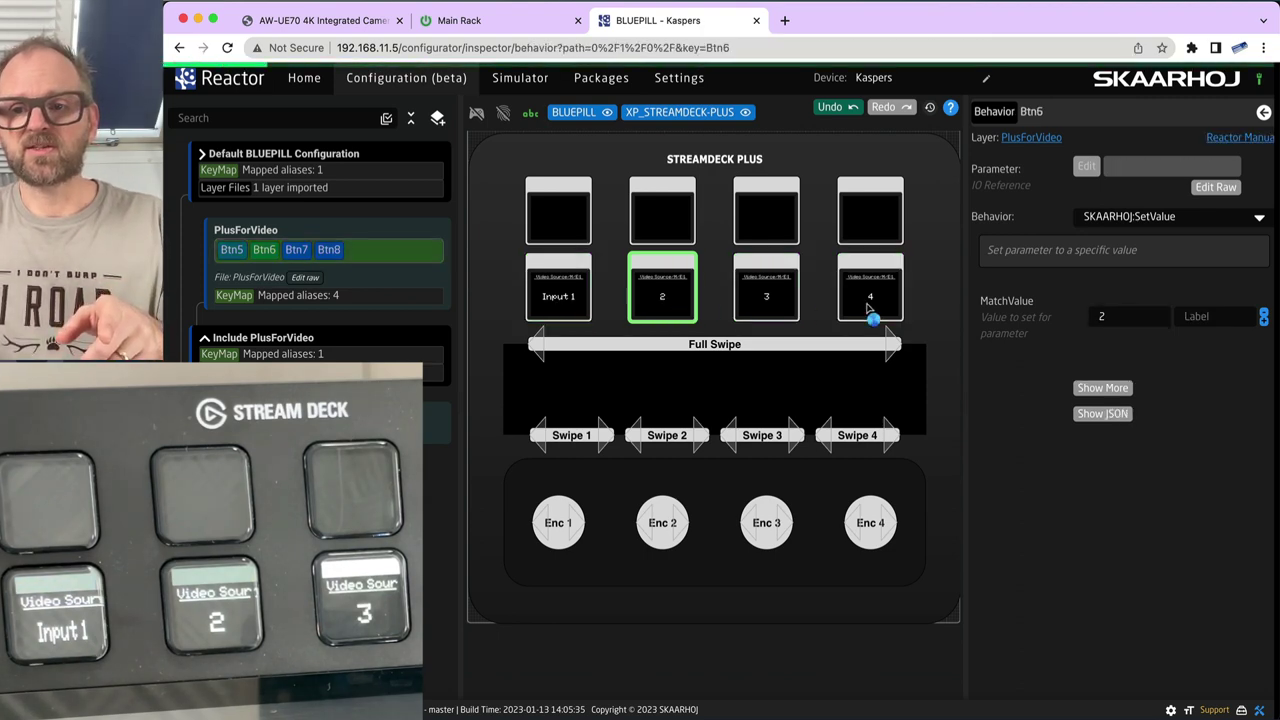
text(Input 2)
key(Tab)
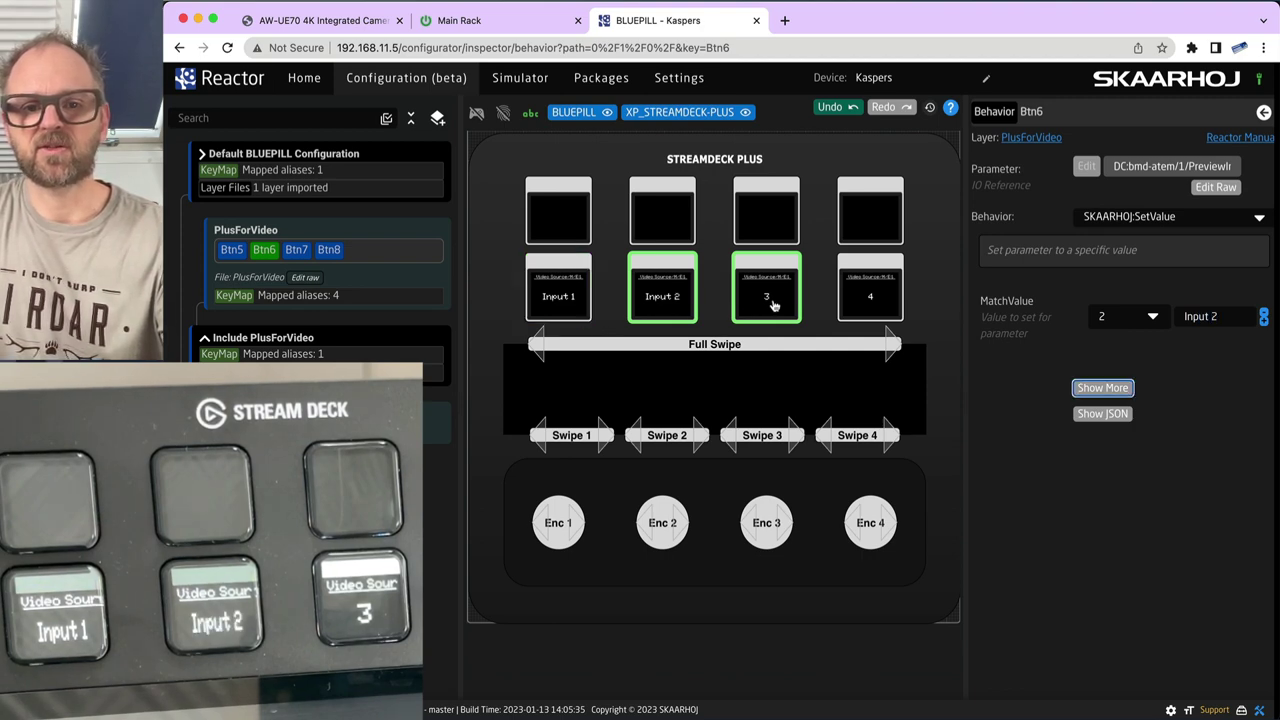
click(773, 305)
click(1215, 313)
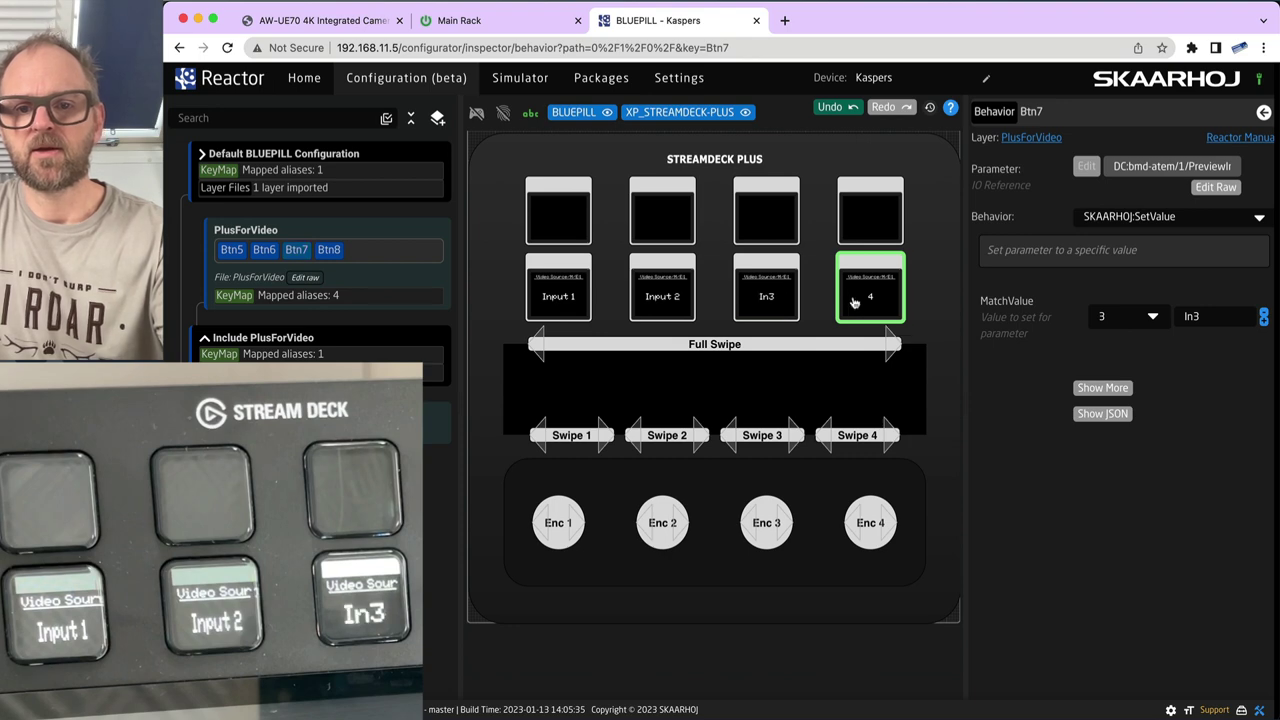
double_click(1224, 316)
click(880, 296)
click(1232, 316)
text(In4)
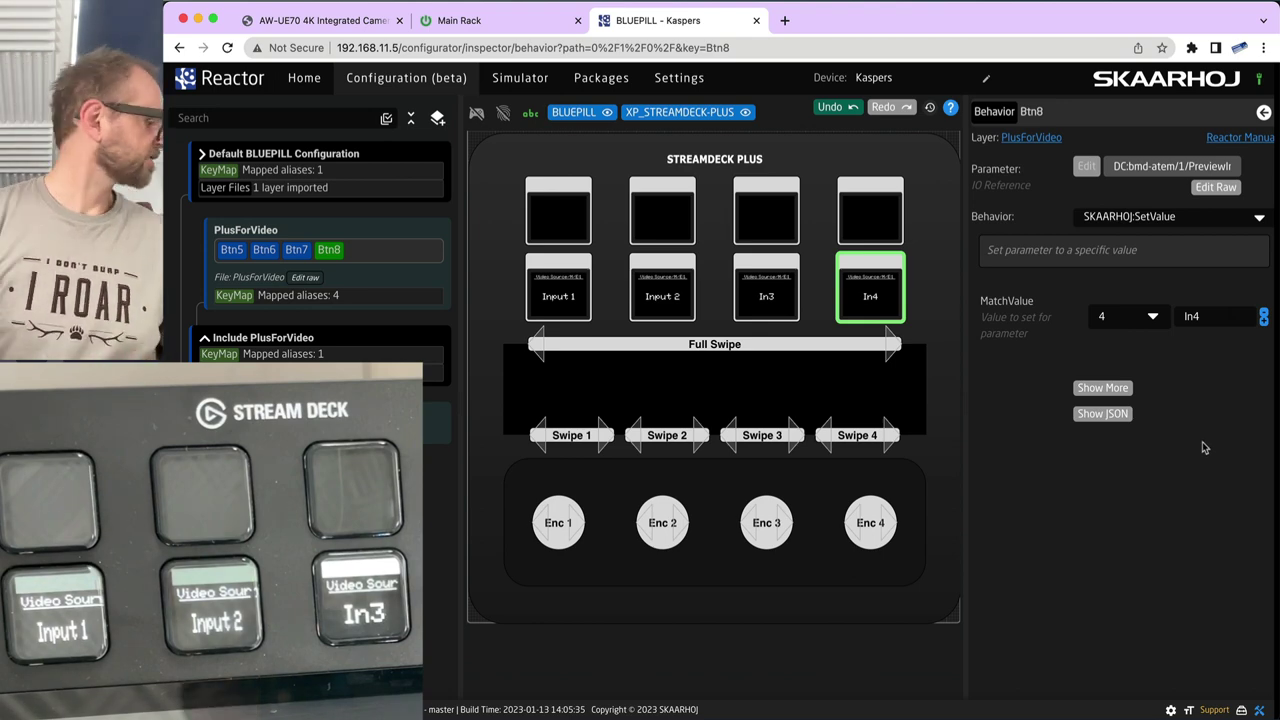
- Switch to ATEM Software Control to check how the preview bus responds to the Stream Deck buttons, and return to the Reactor configuration
key(super+Tab)
key(super+Tab)
key(super+Tab)
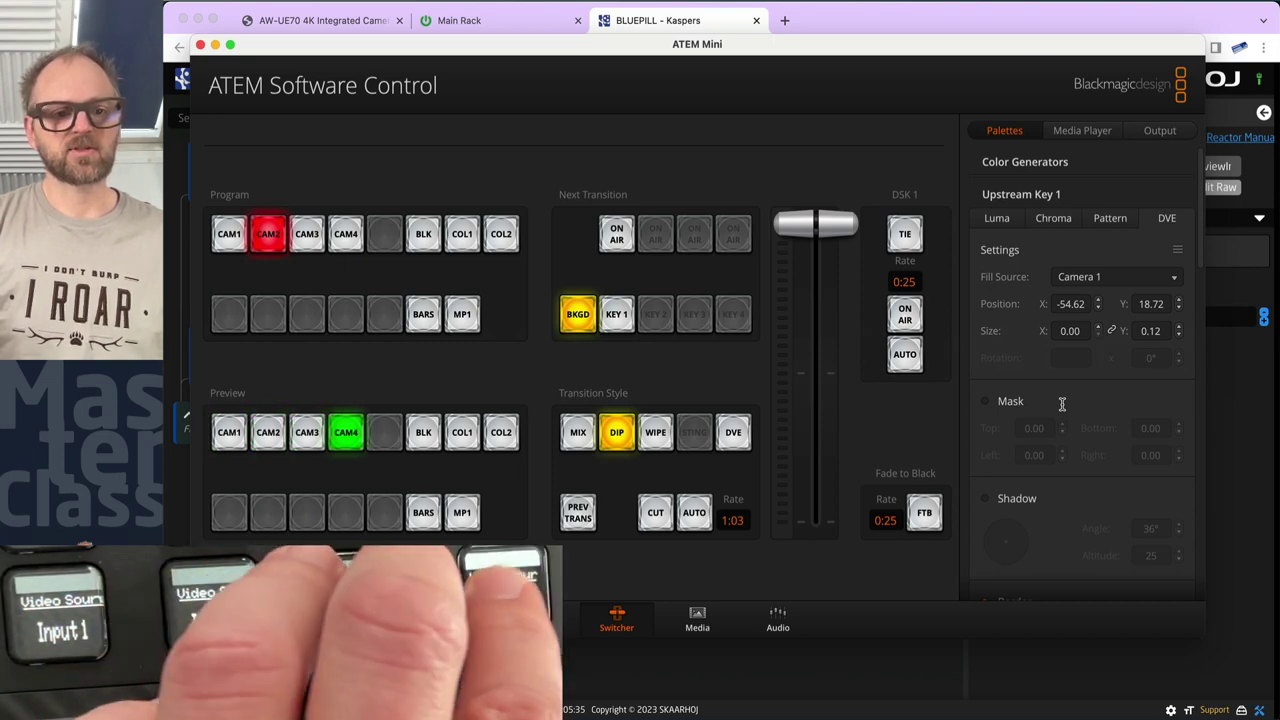
key(super+Tab)
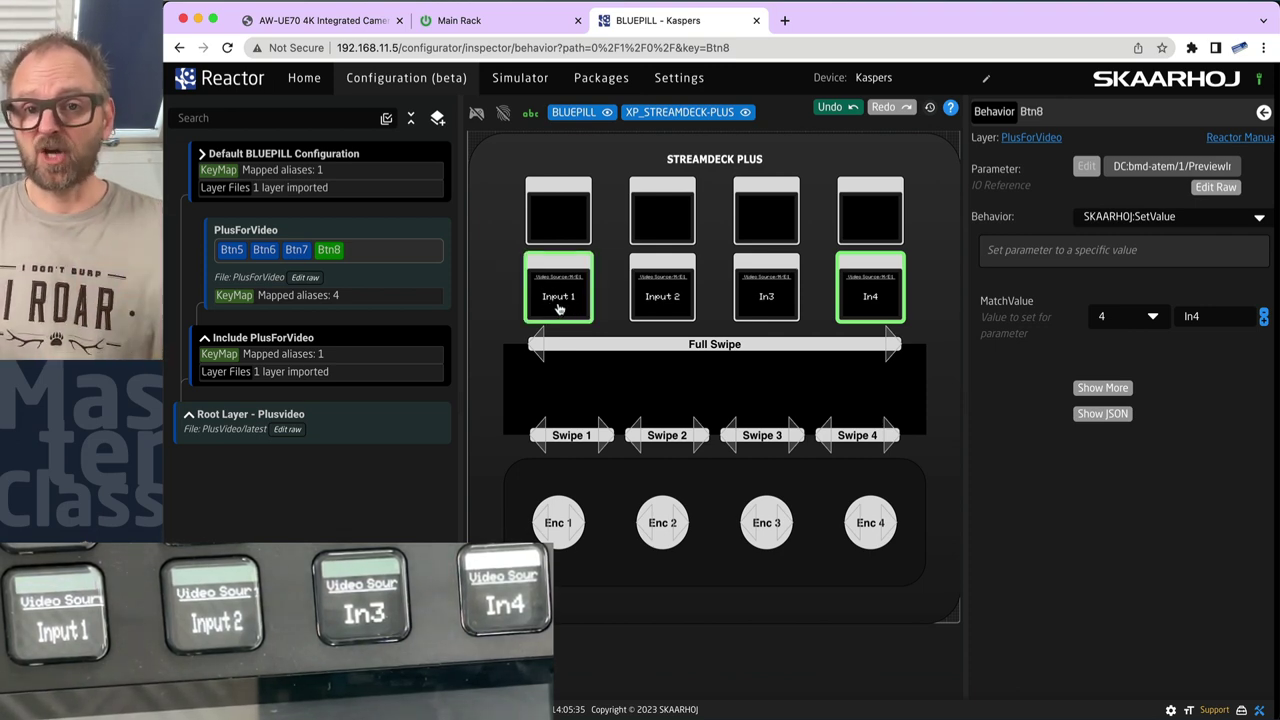
- Review the parameter, behavior and MatchValue settings of Btn5 to Btn8 one by one
click(558, 285)
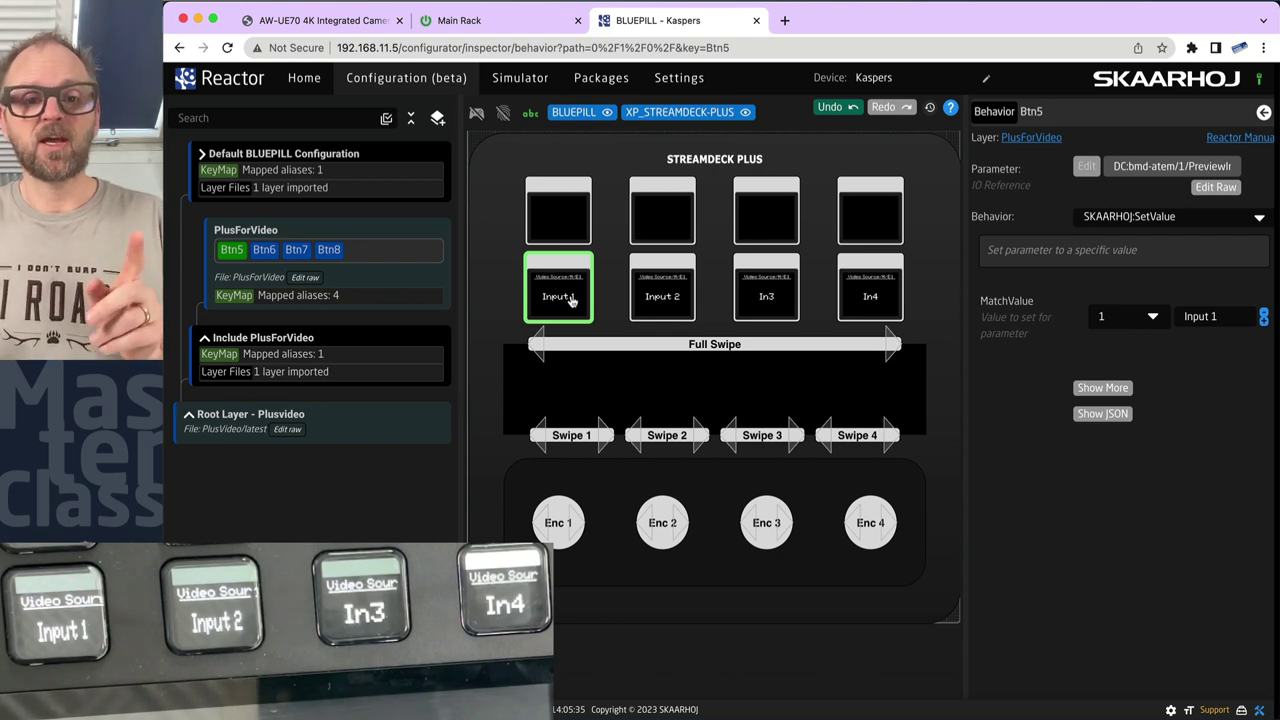
click(670, 297)
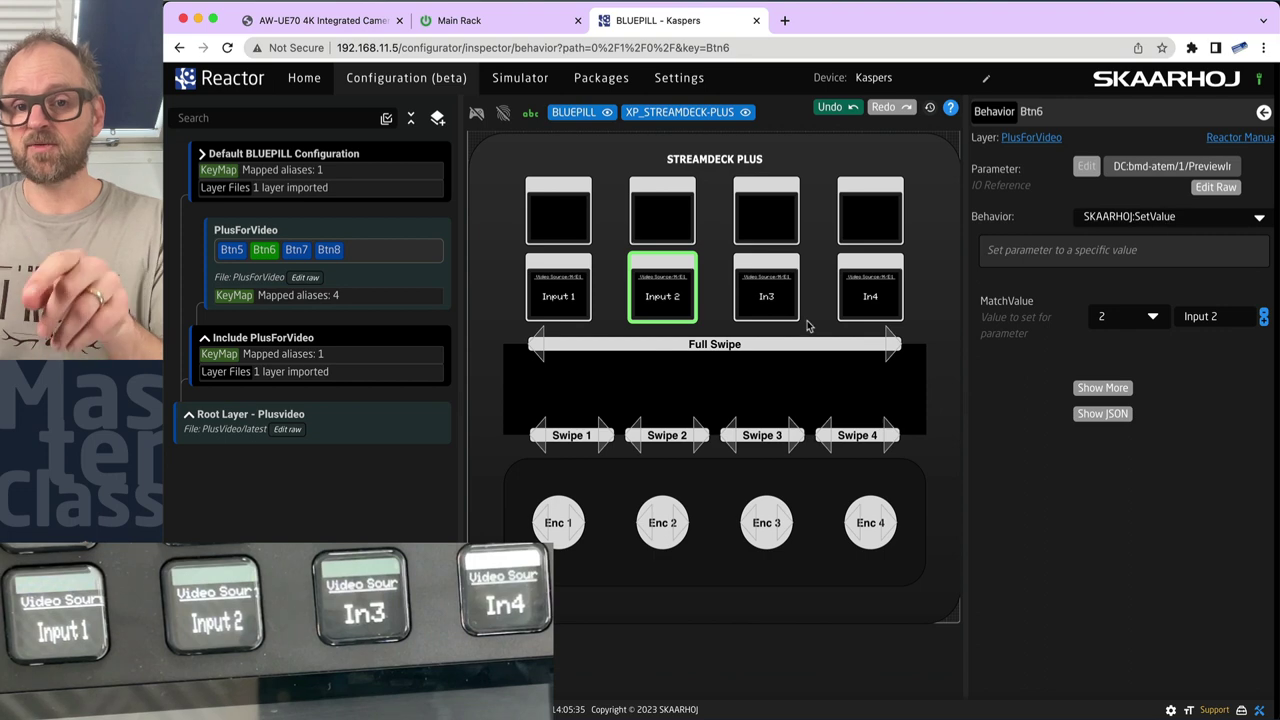
click(757, 297)
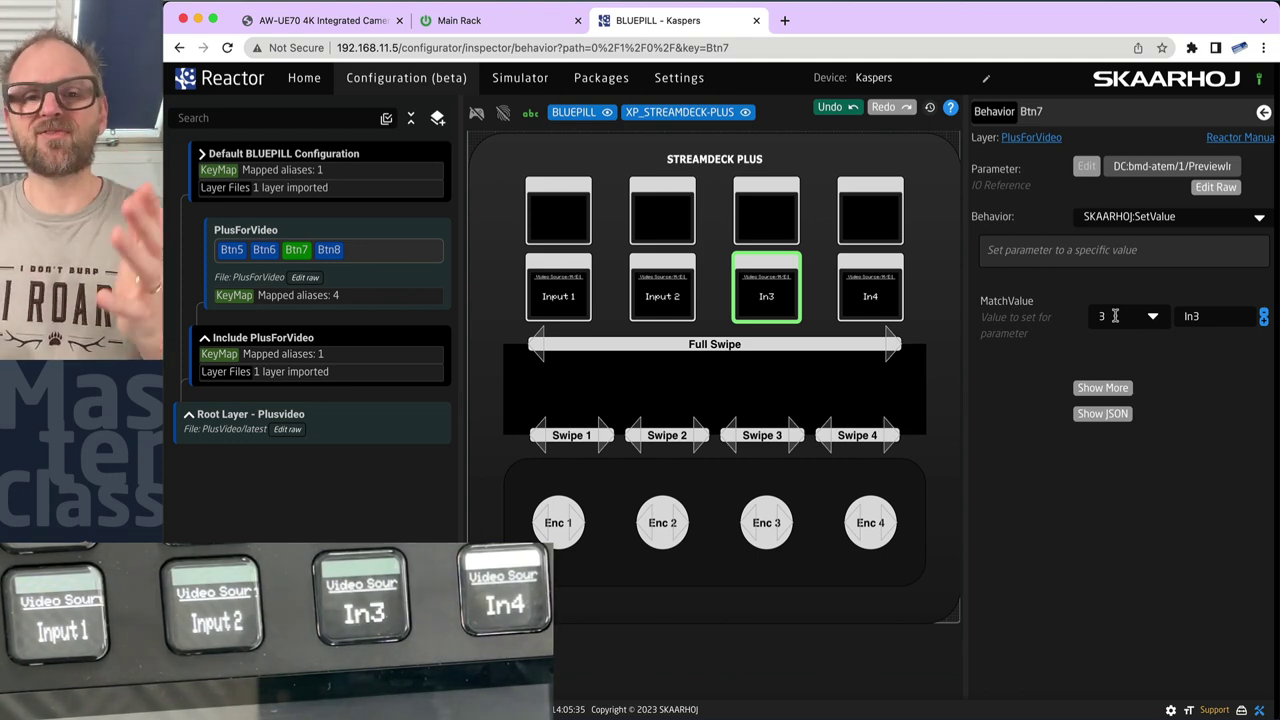
click(869, 297)
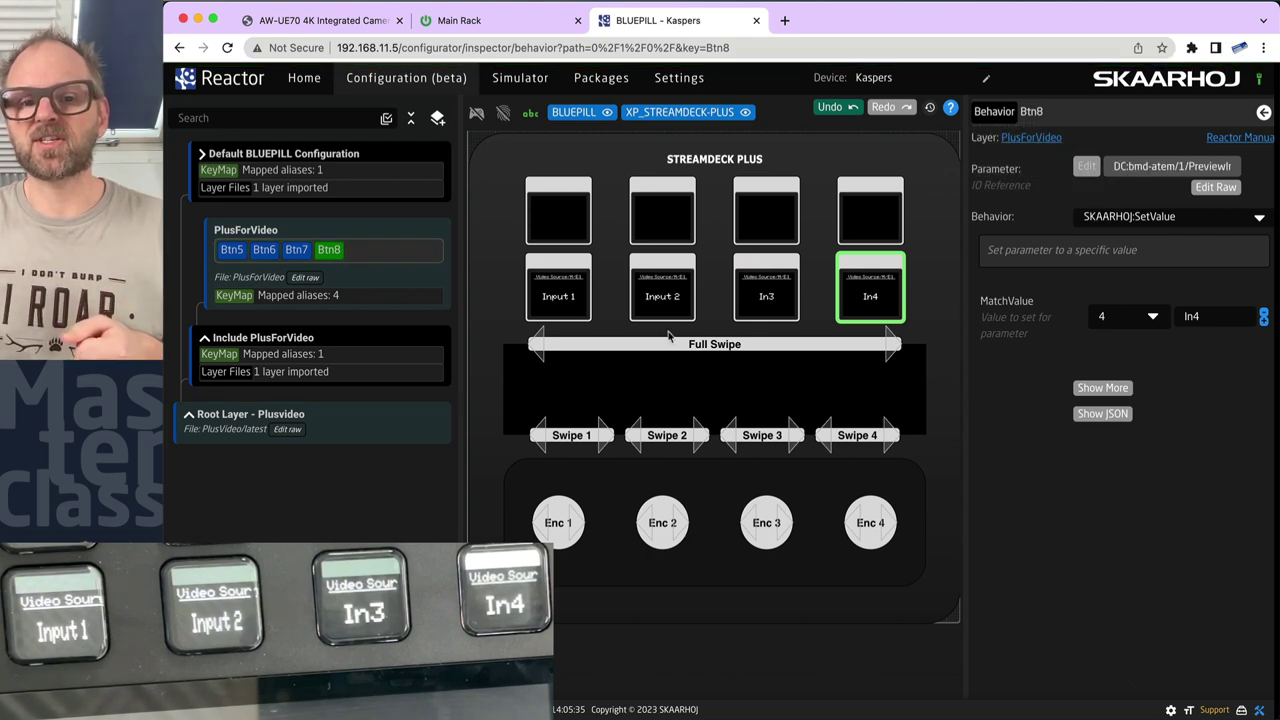
- Show the additional behavior settings of Btn5 and expand its Default Feedback section
click(566, 299)
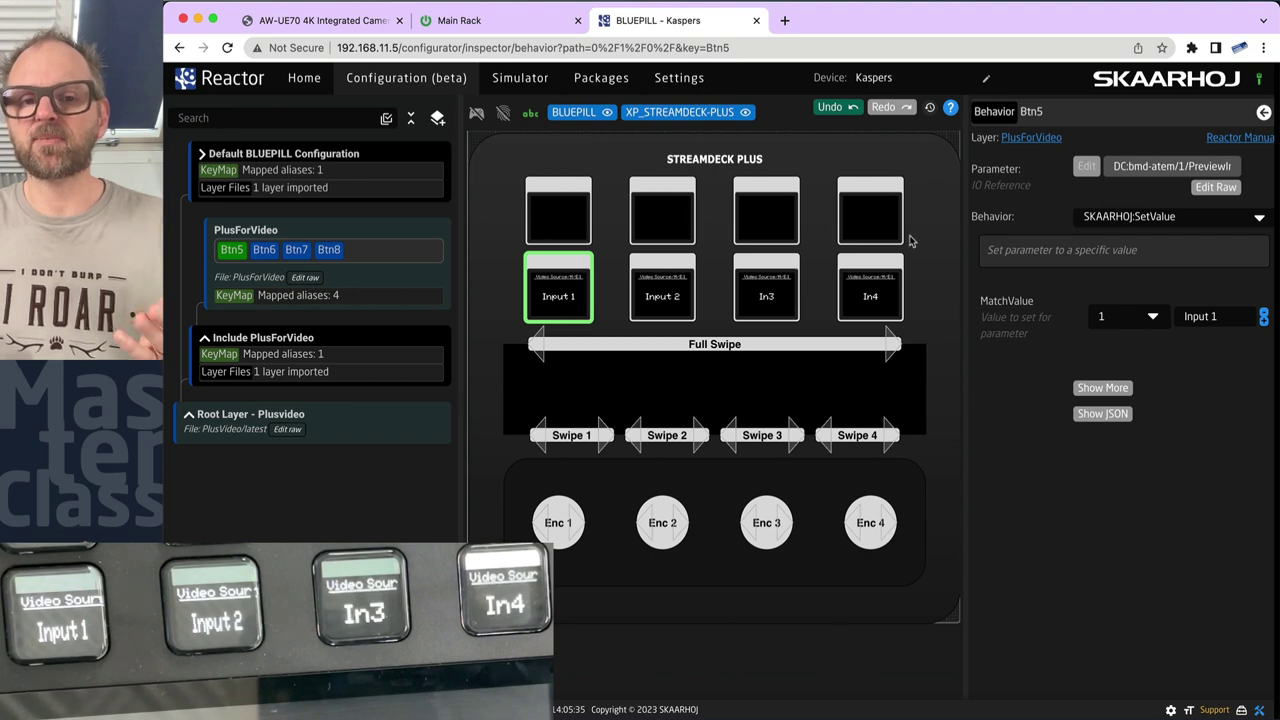
click(1099, 389)
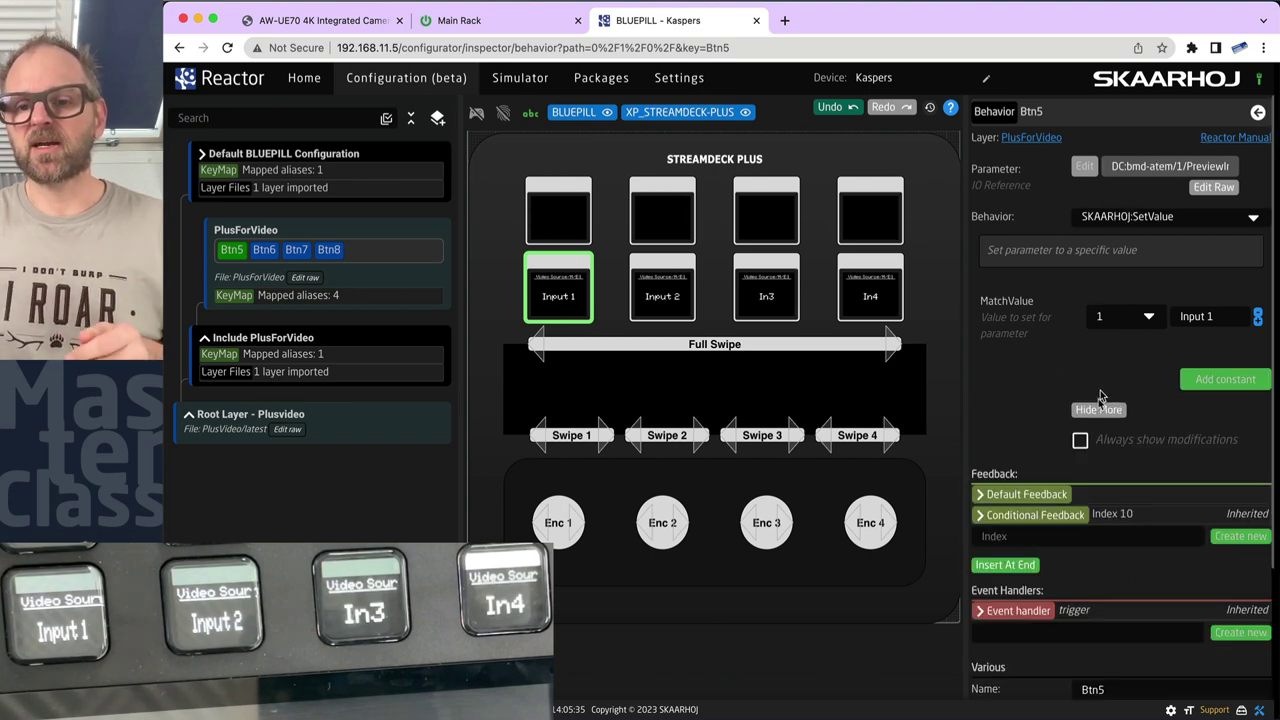
click(982, 494)
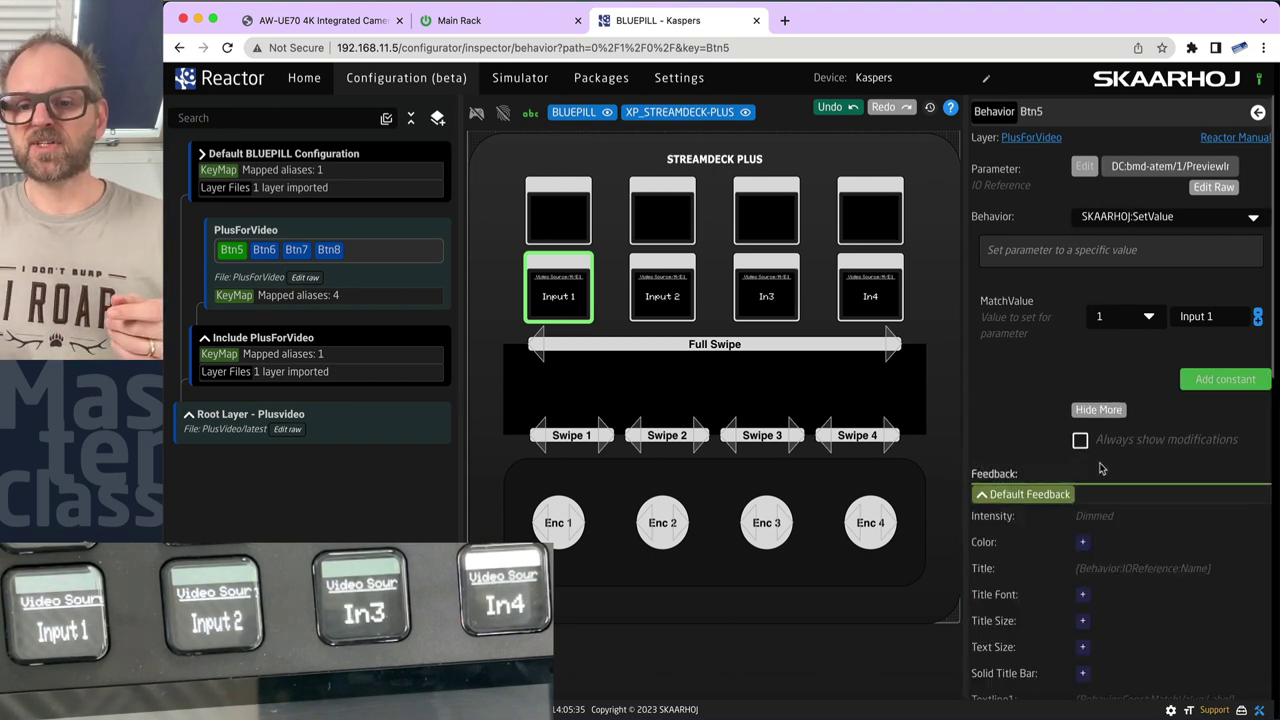
scroll(1090, 430, down, 4)
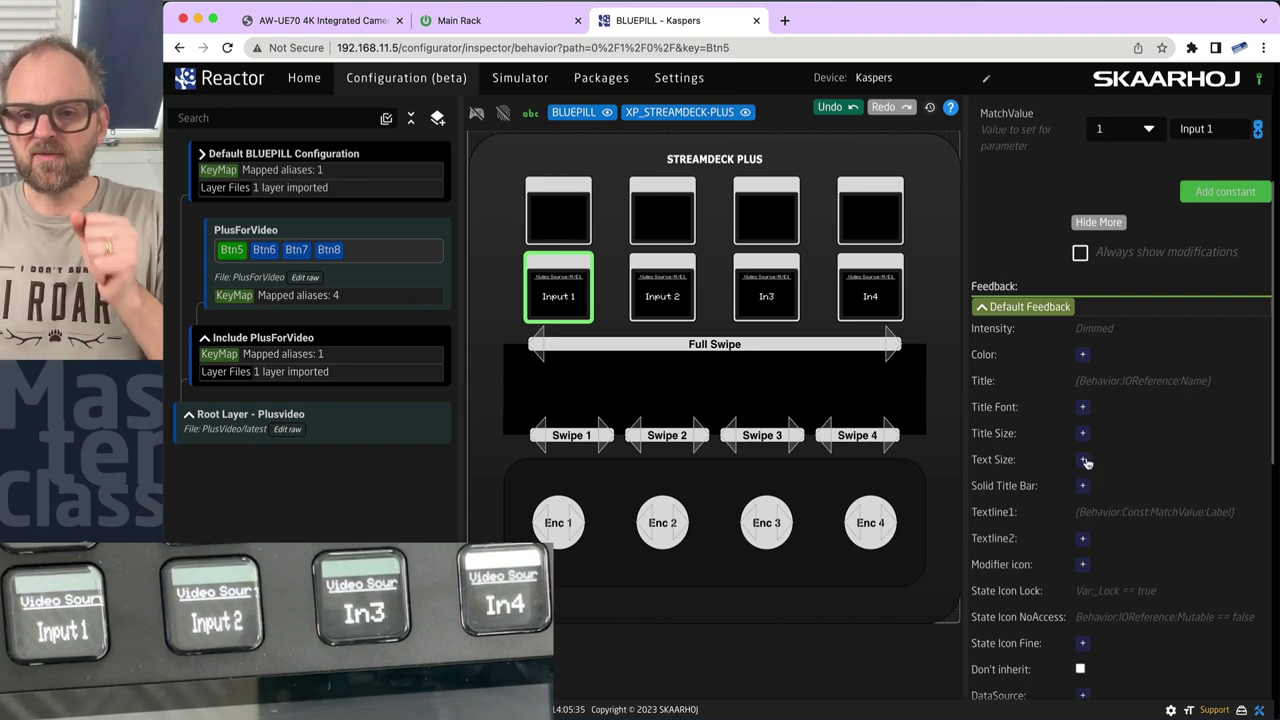
scroll(1145, 519, down, 2)
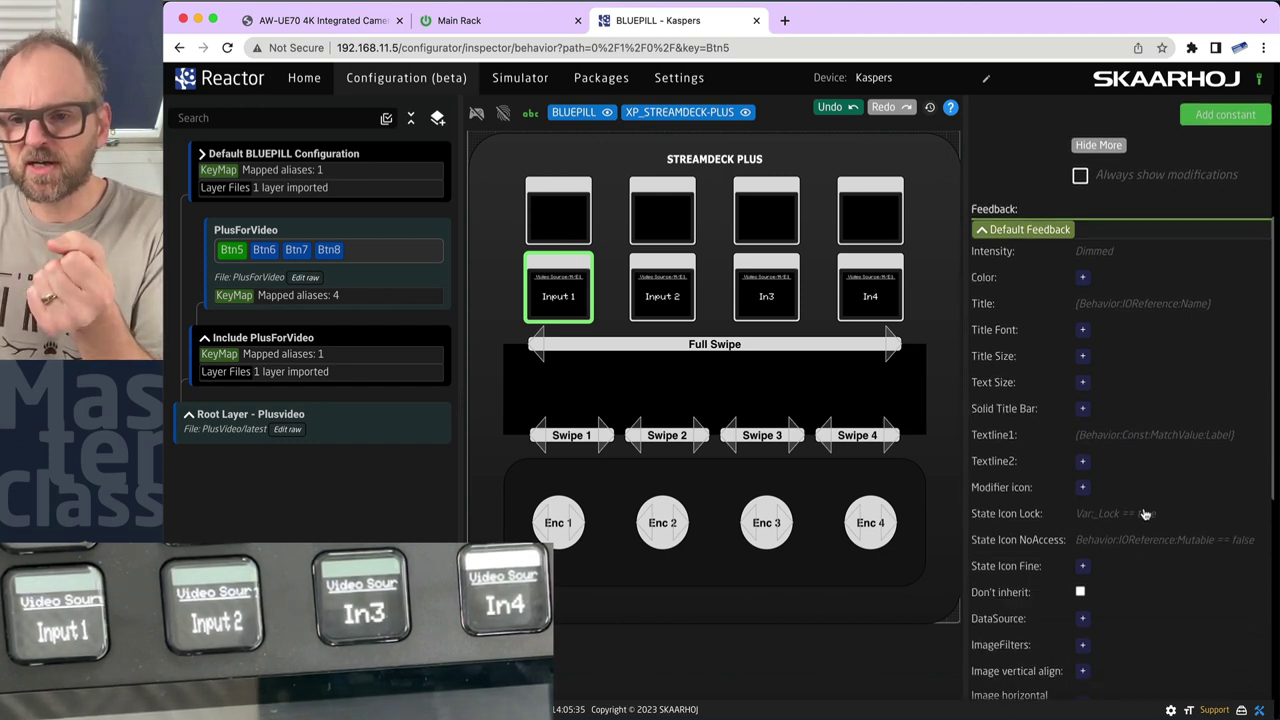
- Override Textline1 in Btn5's default feedback with "Video Input" and remove that override again
click(1122, 433)
triple_click(1122, 433)
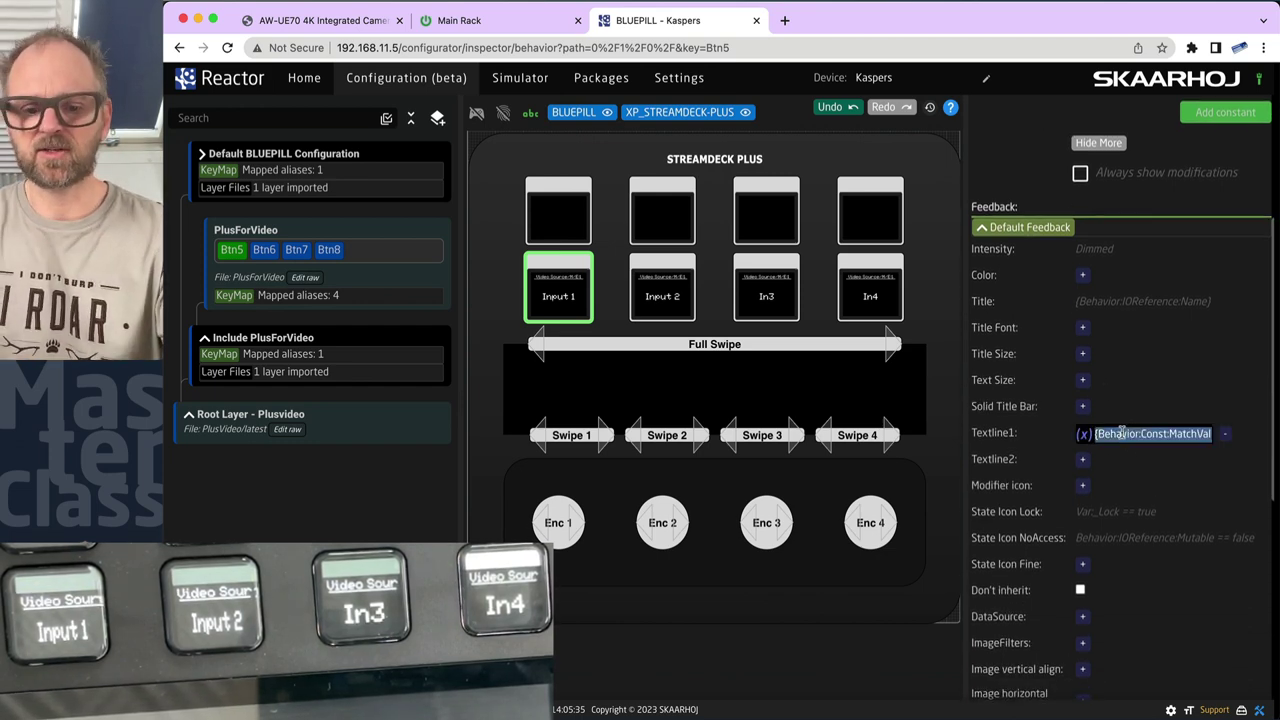
text(Input)
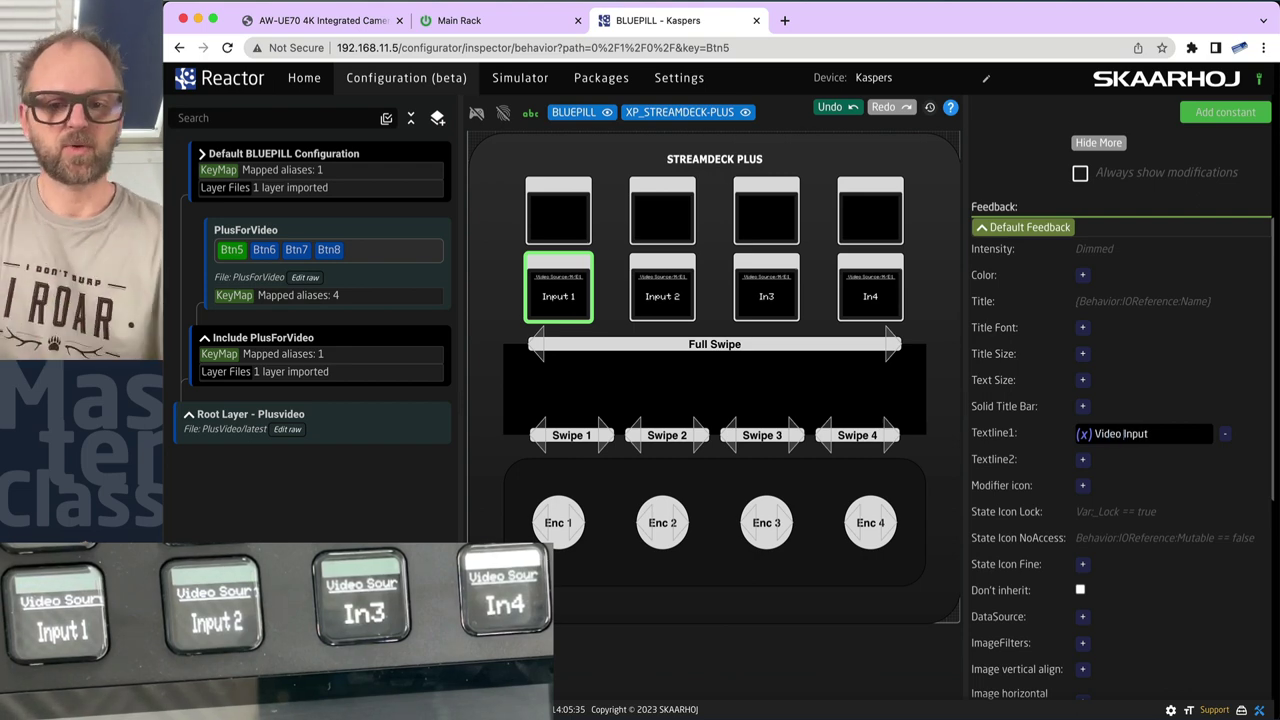
scroll(578, 292, up, 3)
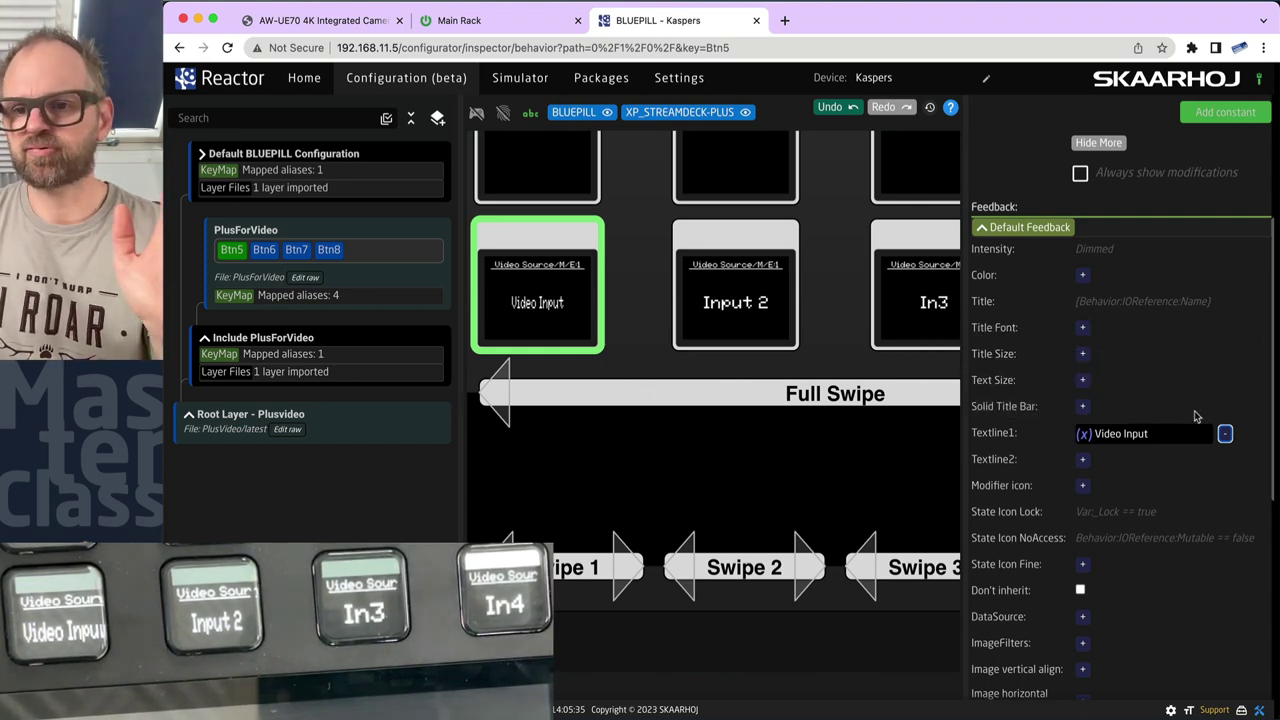
click(1225, 433)
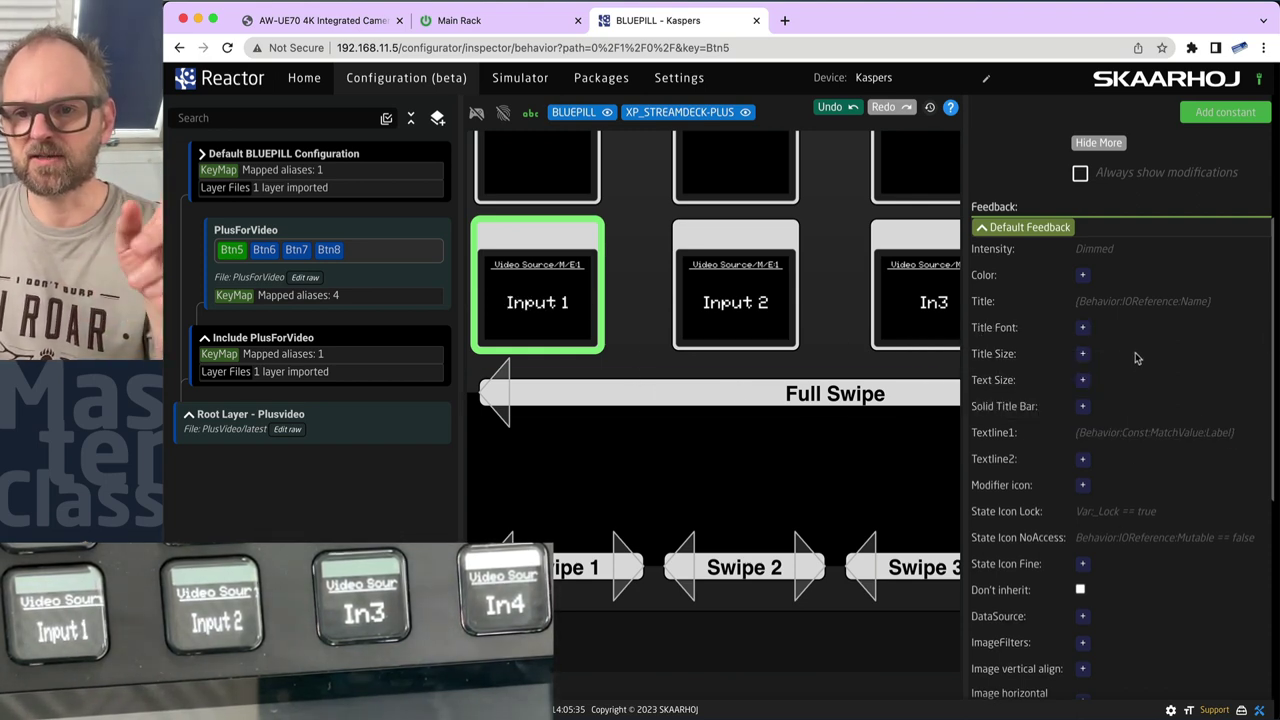
- Override the Title in Btn5's default feedback with "Video Input"
click(1120, 301)
triple_click(1122, 298)
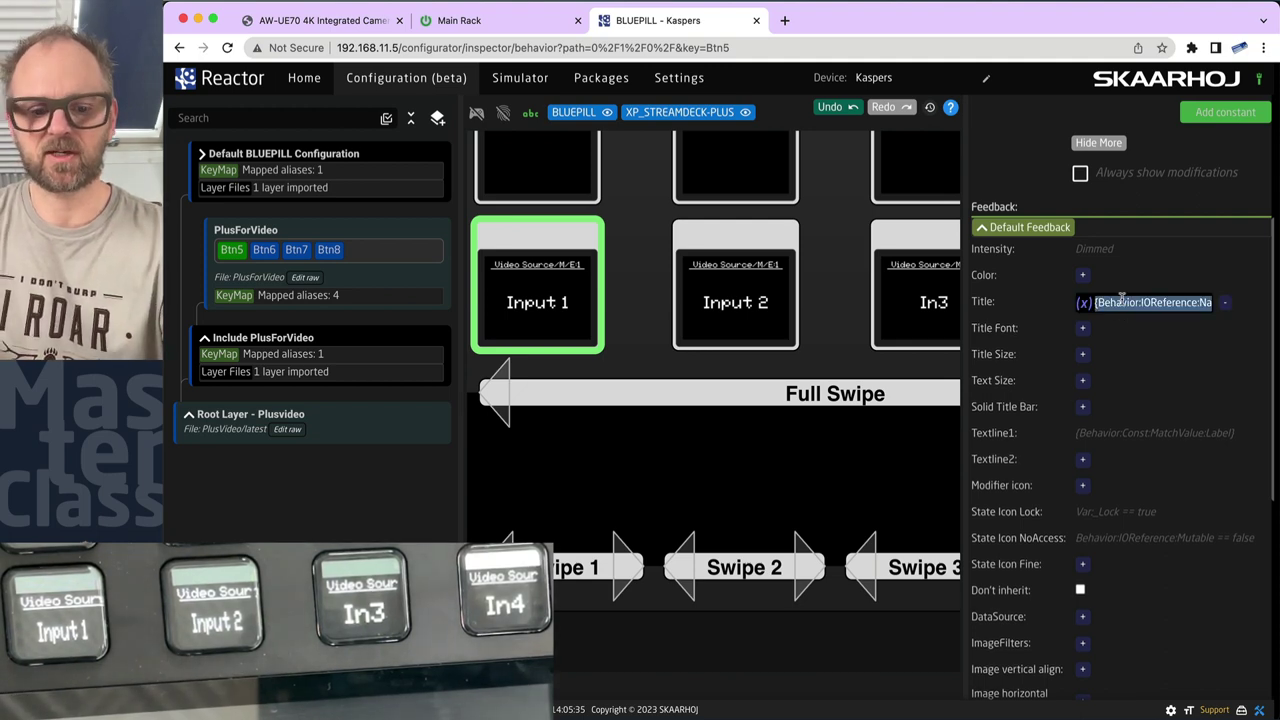
text(Vi)
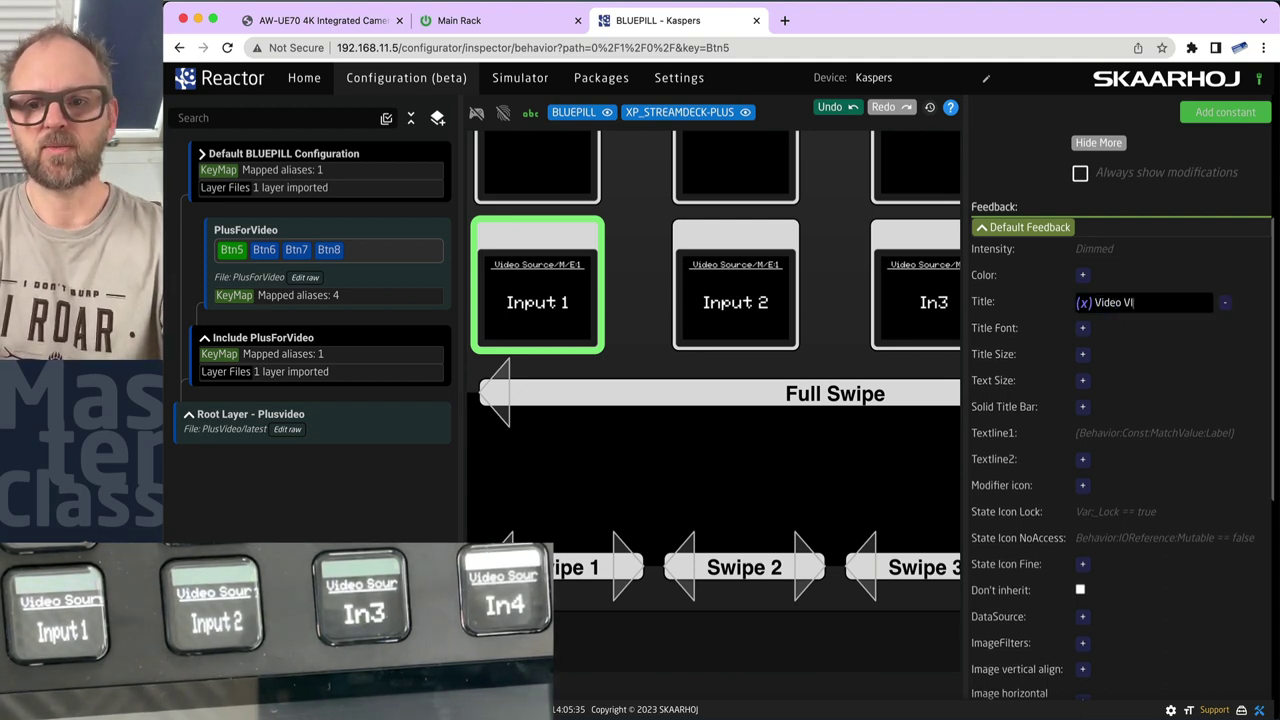
text(deo Input)
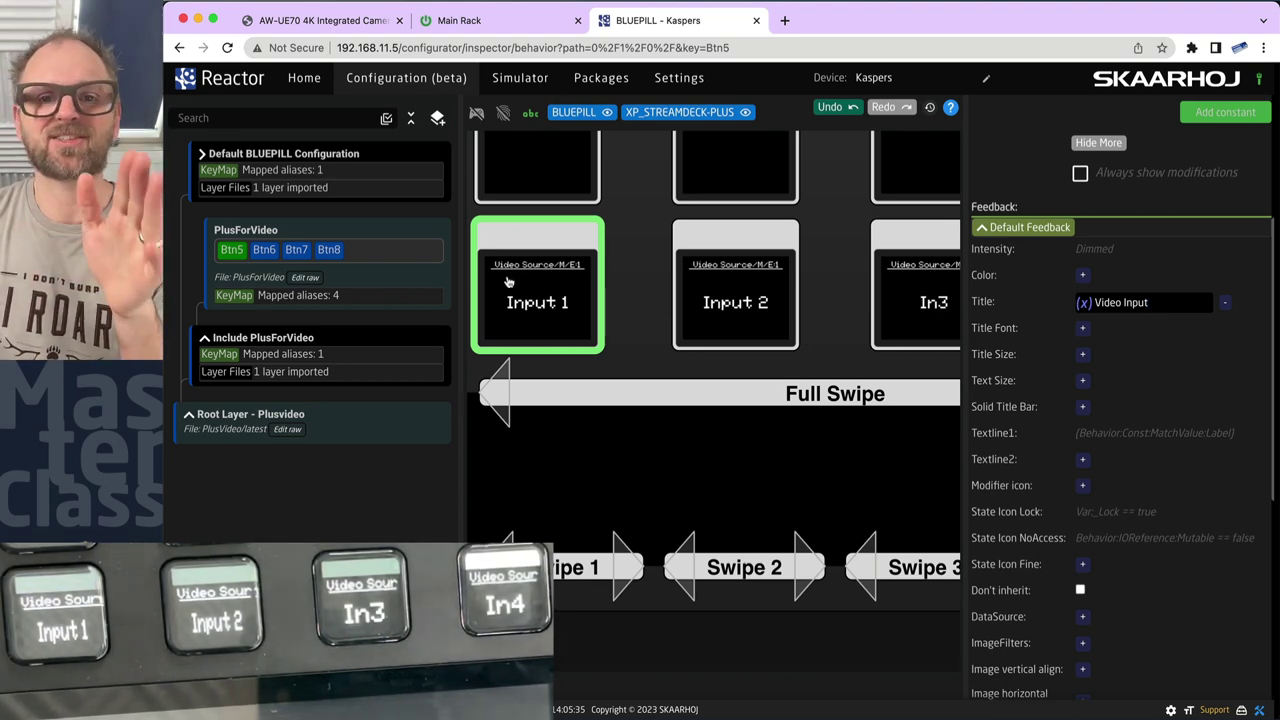
key(Tab)
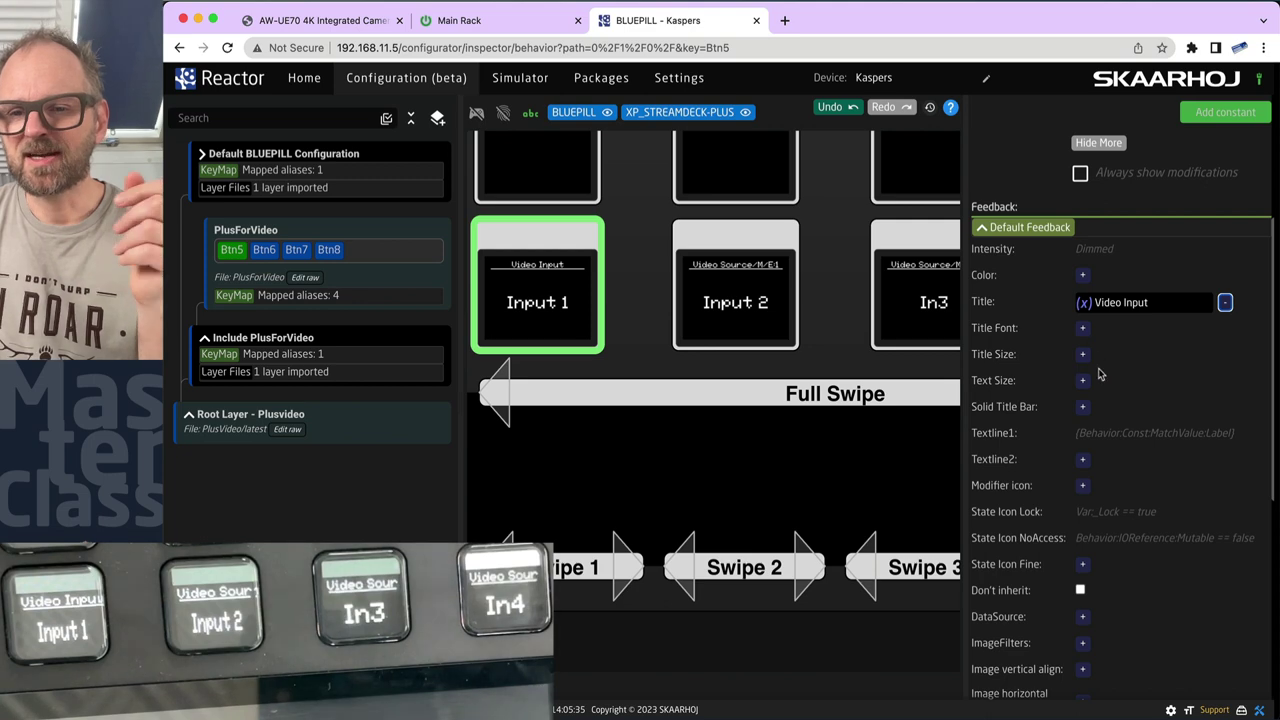
scroll(1090, 346, down, 1)
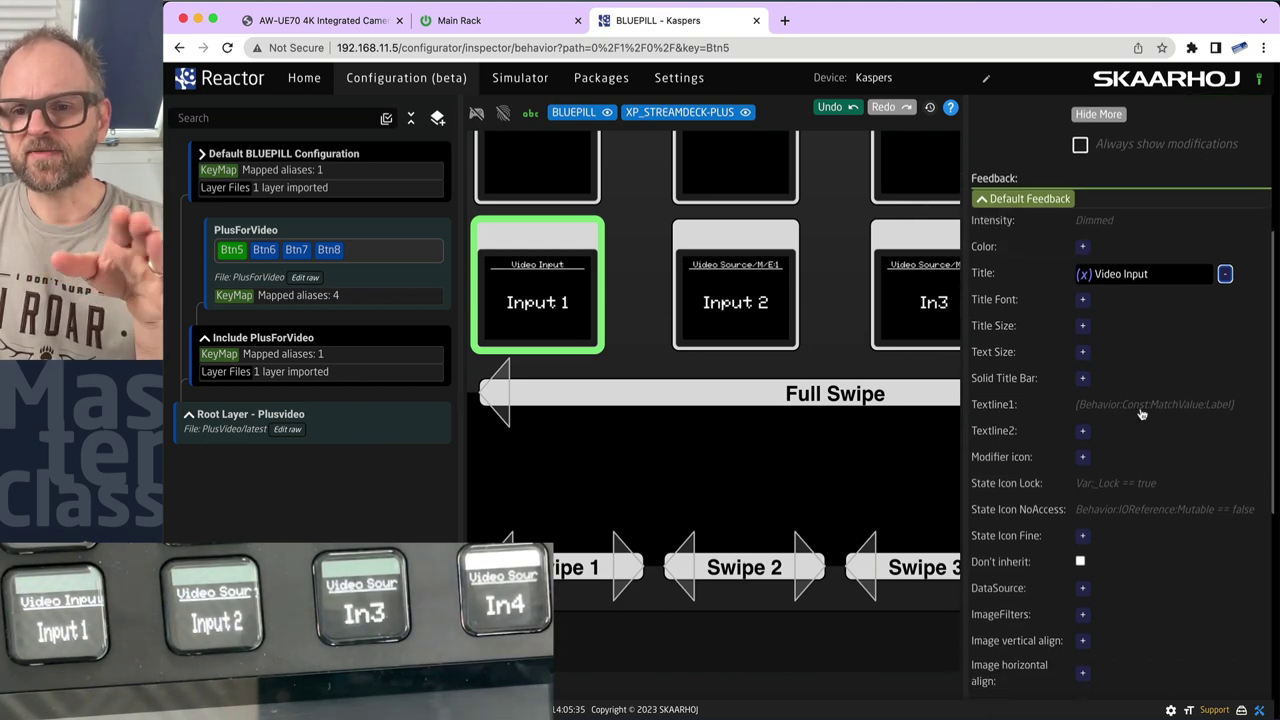
- Set the color of Btn5's Index 10 conditional feedback to GREEN
scroll(1141, 410, down, 5)
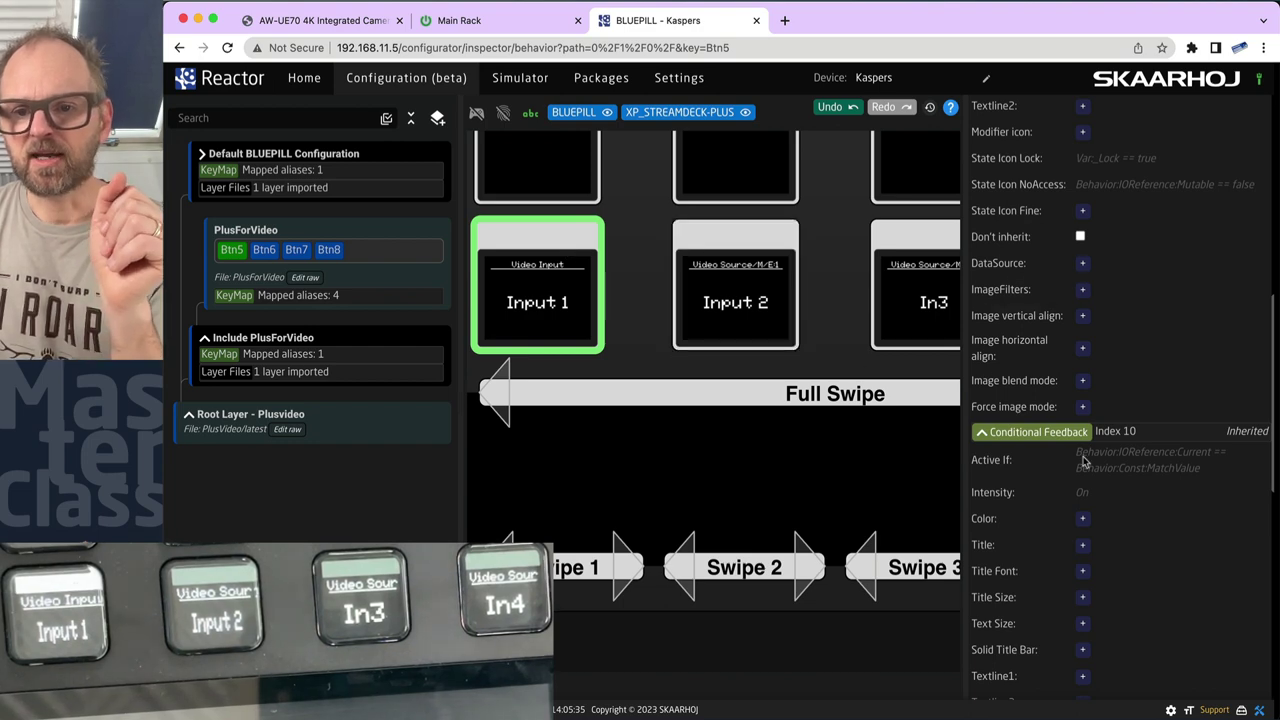
click(1085, 523)
click(1110, 530)
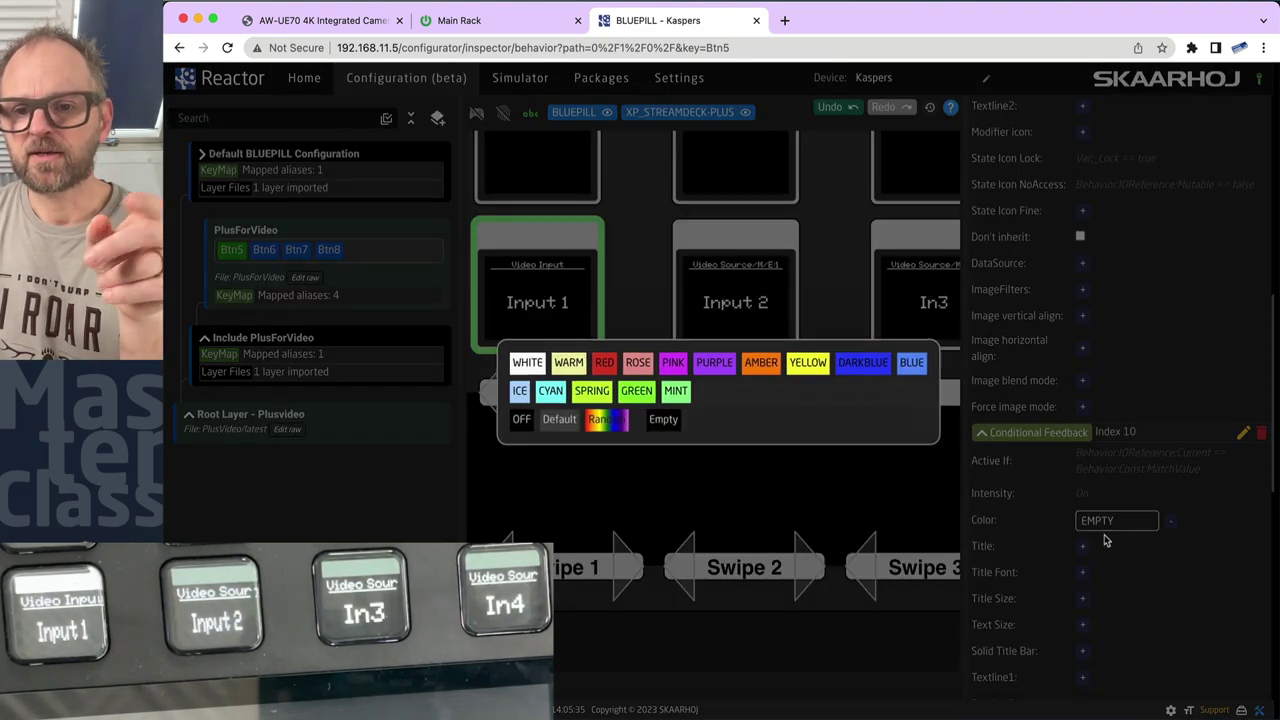
click(633, 391)
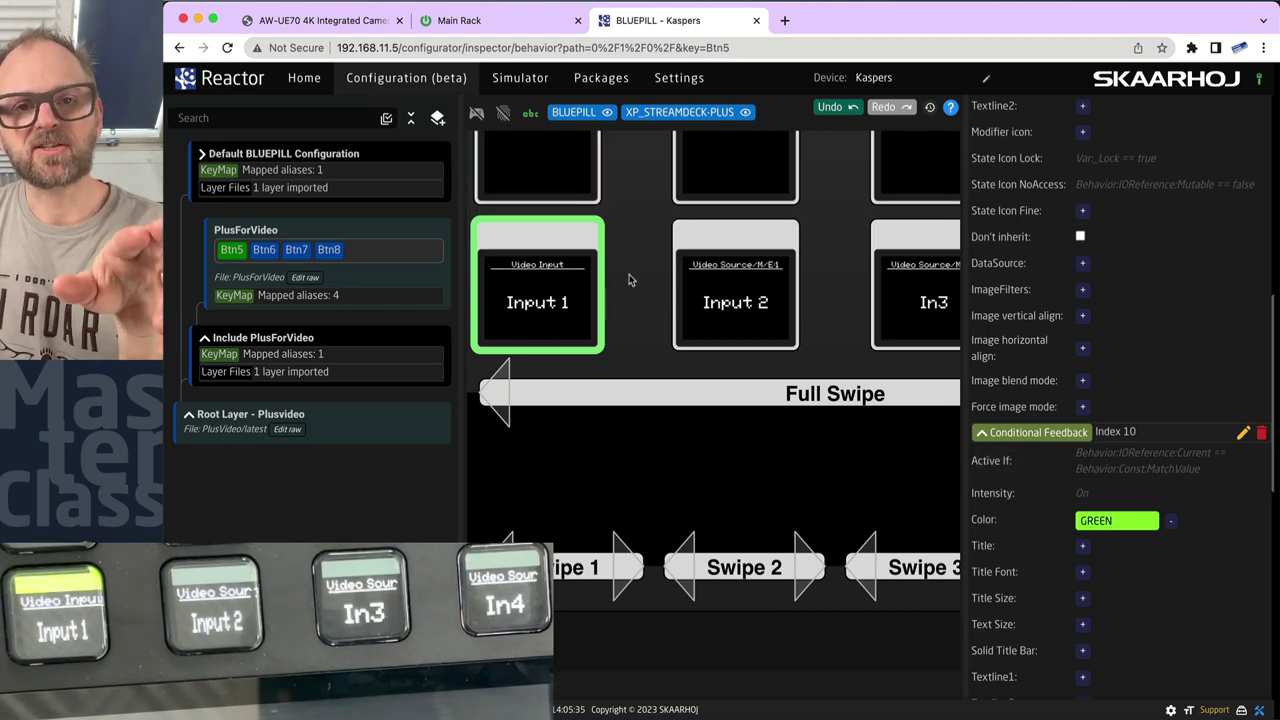
- Enable panel simulation, trigger the Input 1 button, and switch to ATEM Software Control, placing its window beside the simulated panel
click(476, 116)
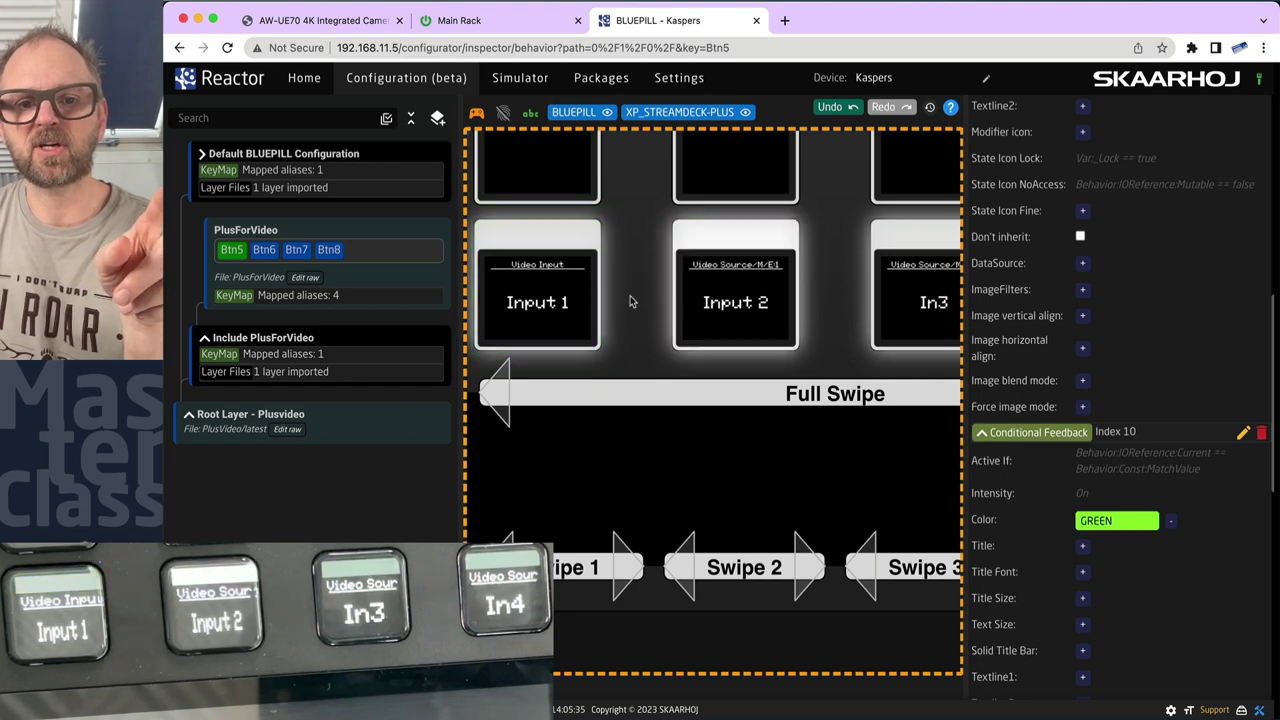
click(558, 298)
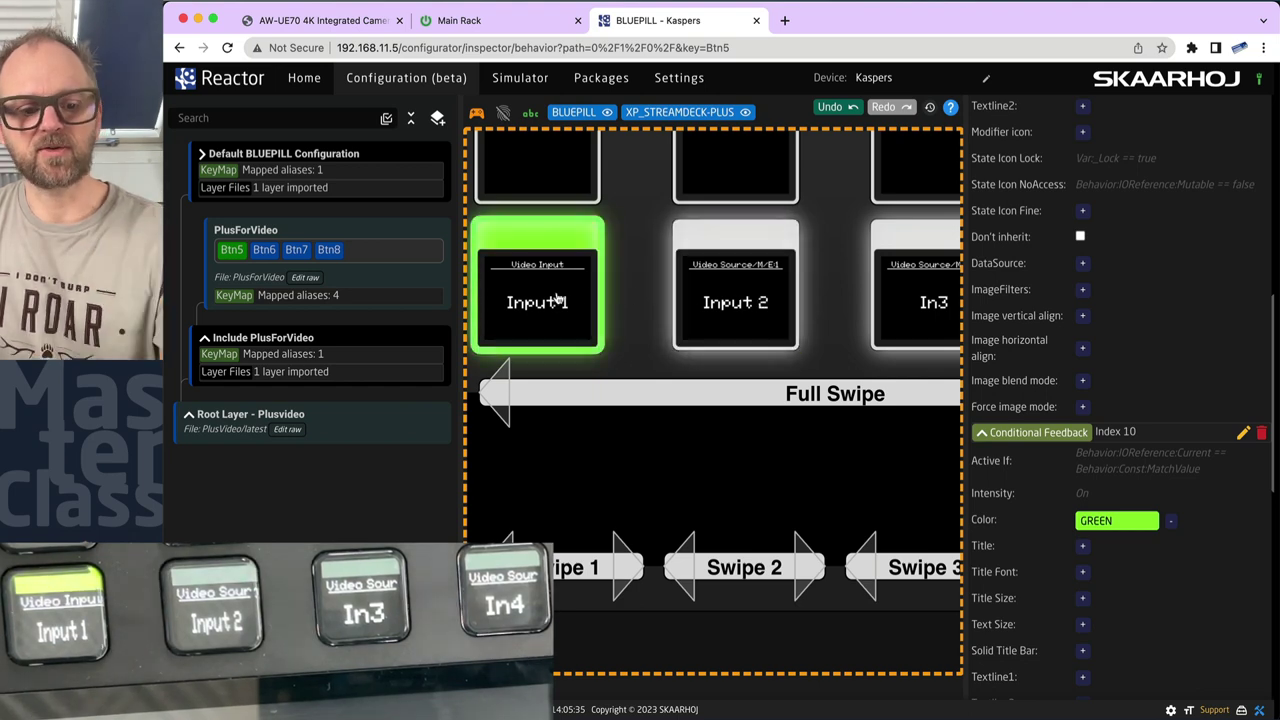
key(super+Tab)
key(super+Tab)
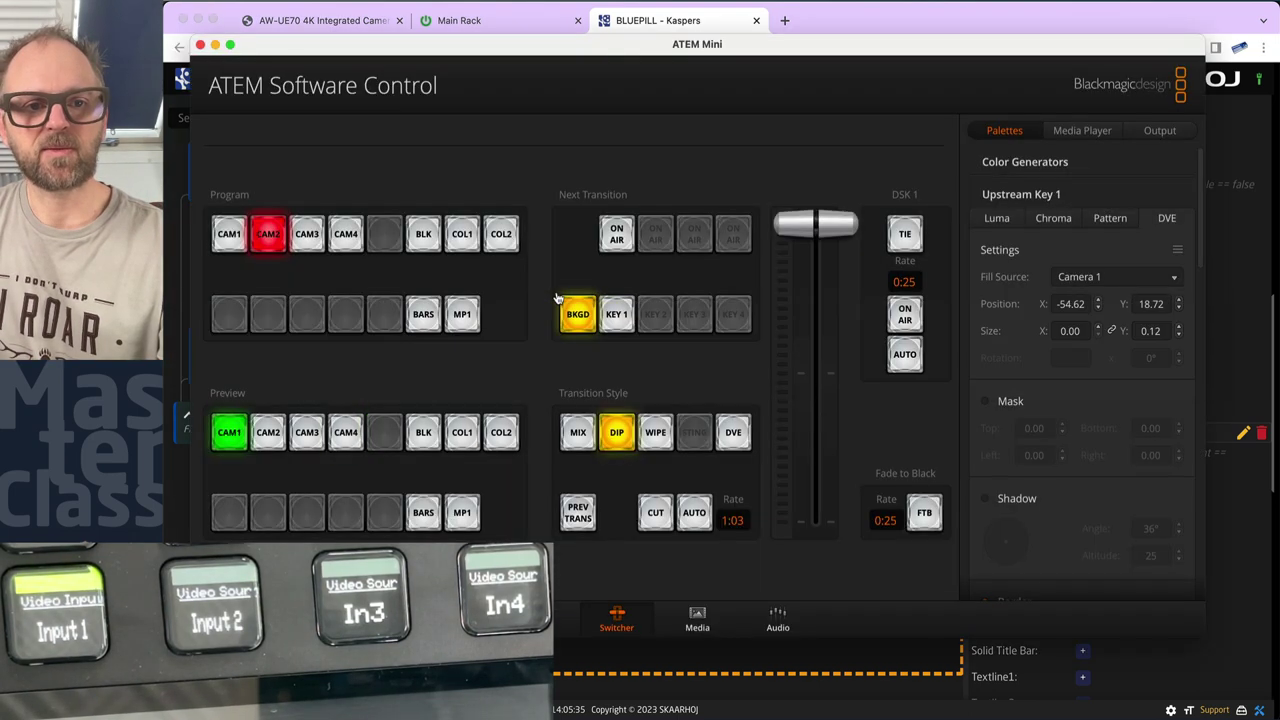
drag(507, 48, 1125, 30)
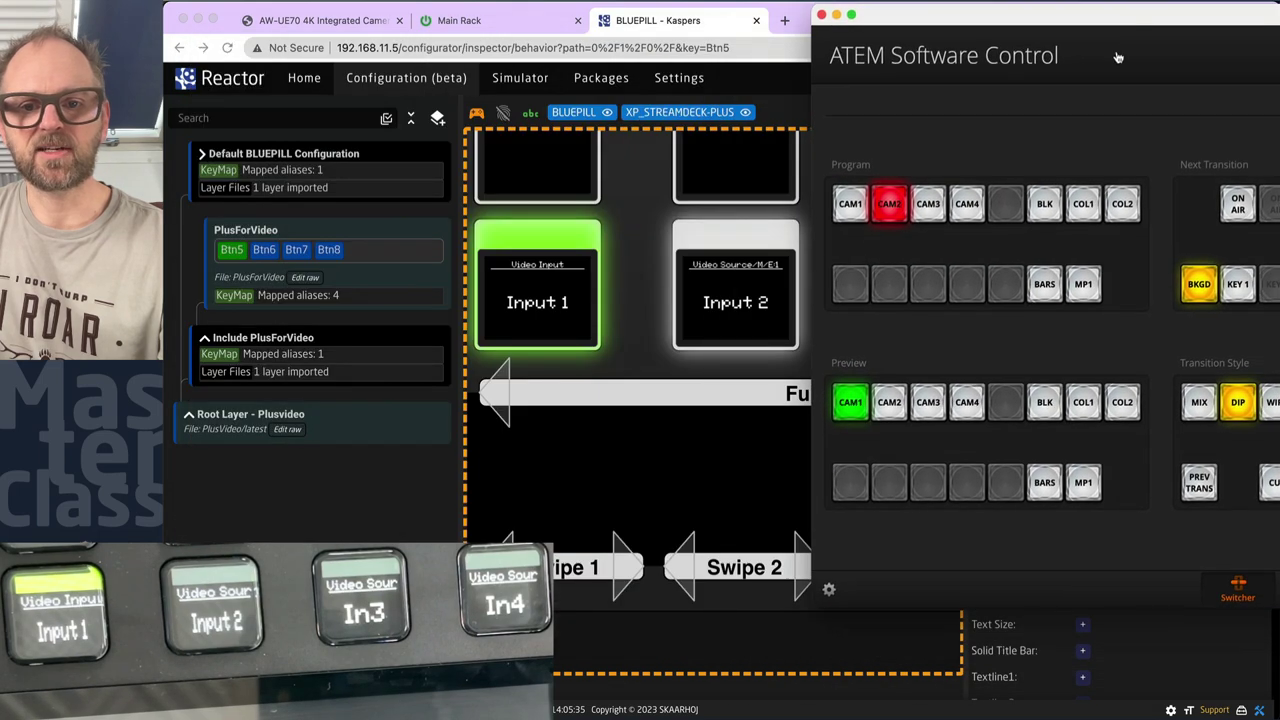
- Test Btn5's color feedback by alternating the preview between CAM2 and CAM1 from ATEM and the simulated panel, and disable simulation
click(888, 405)
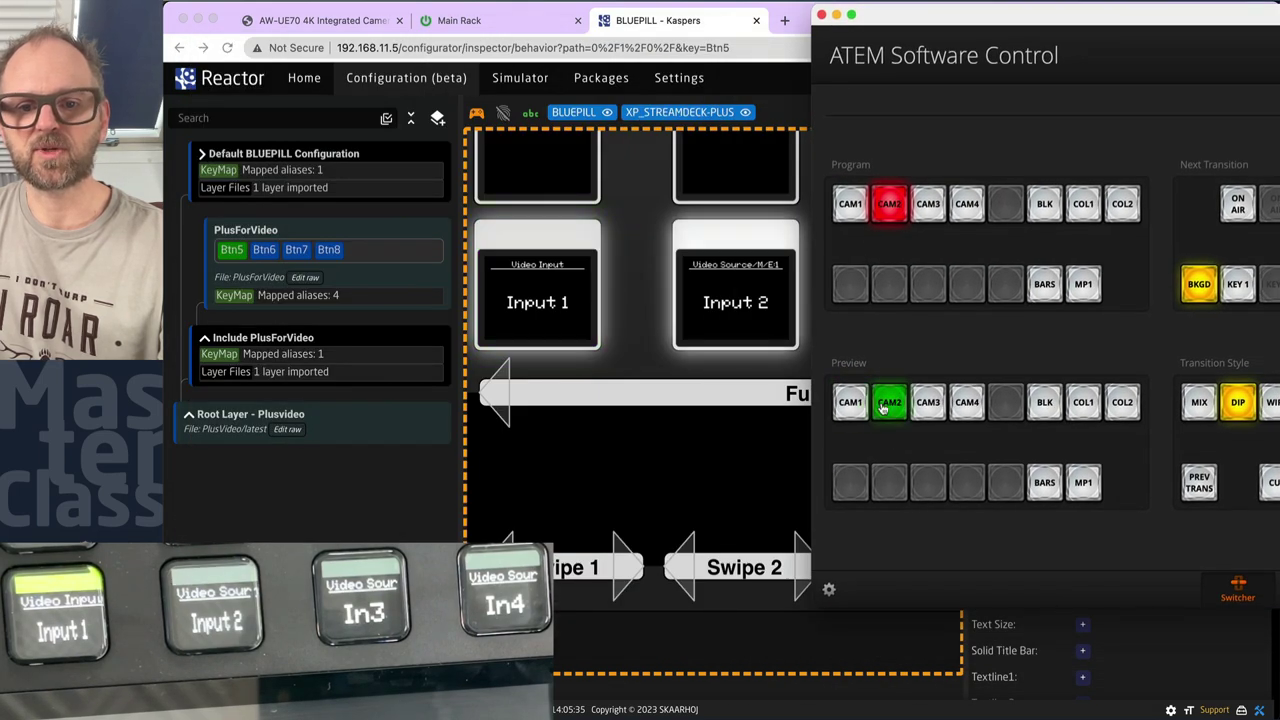
click(726, 296)
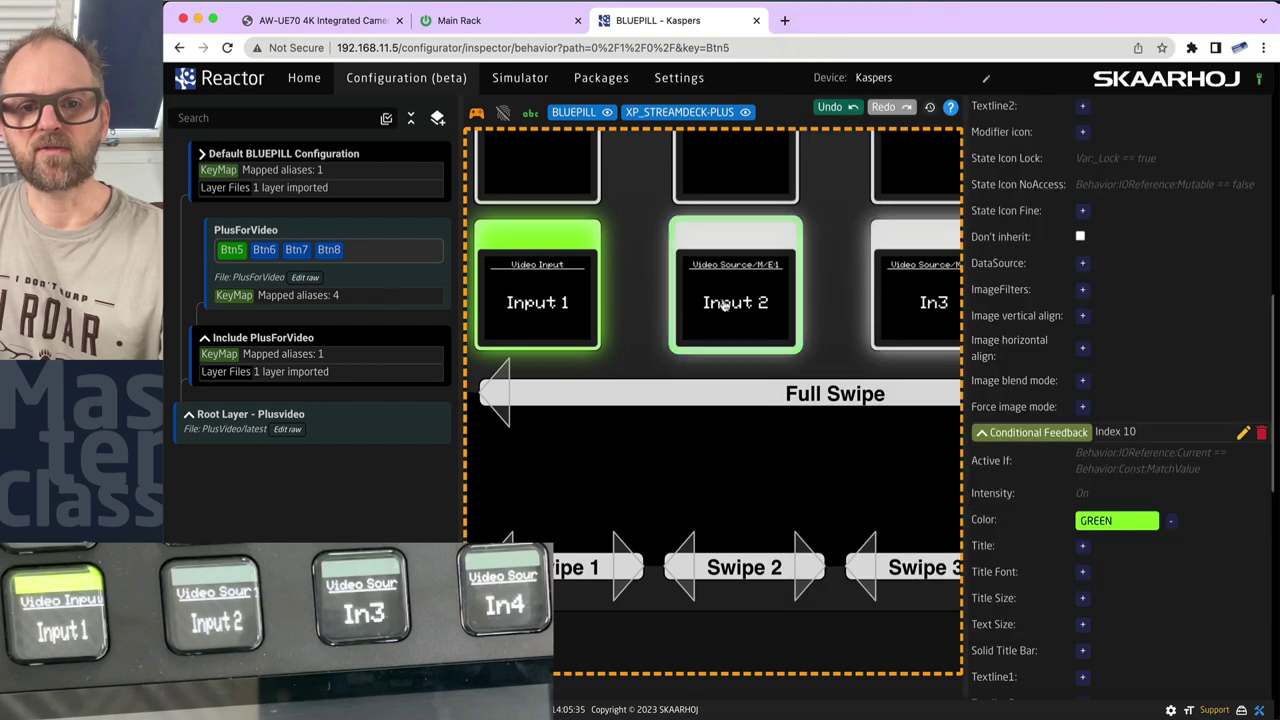
click(840, 425)
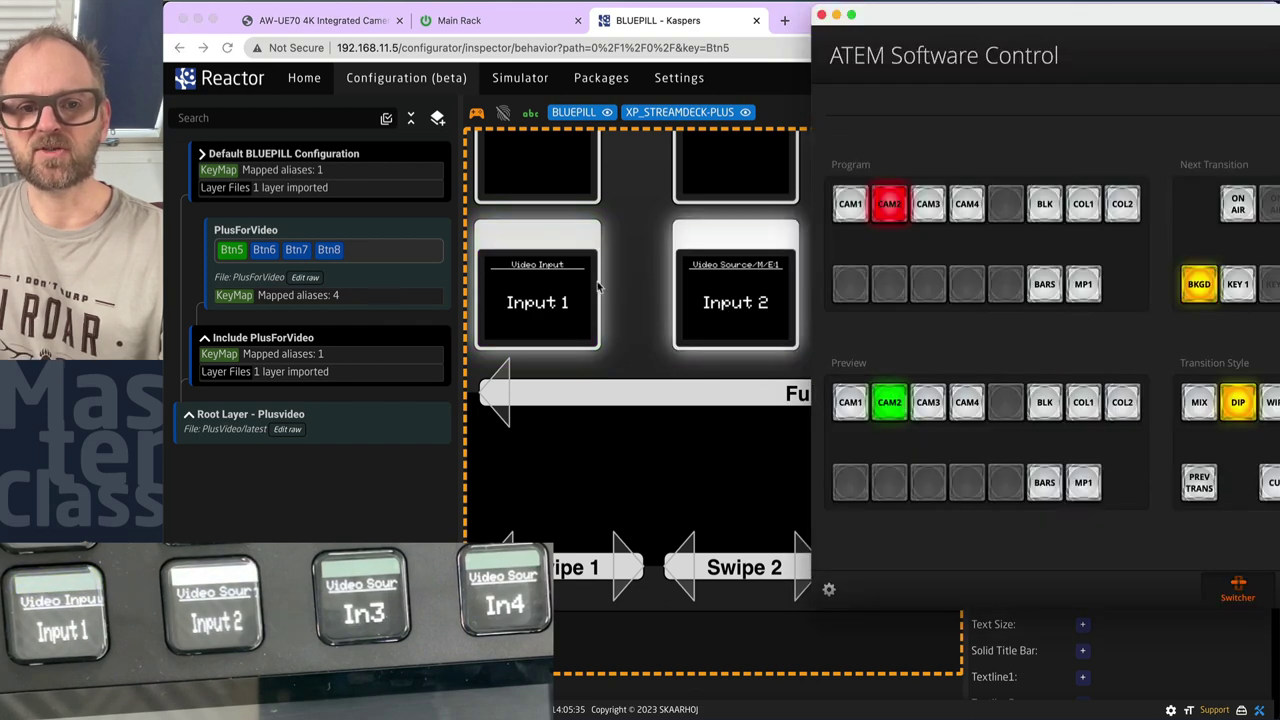
click(532, 290)
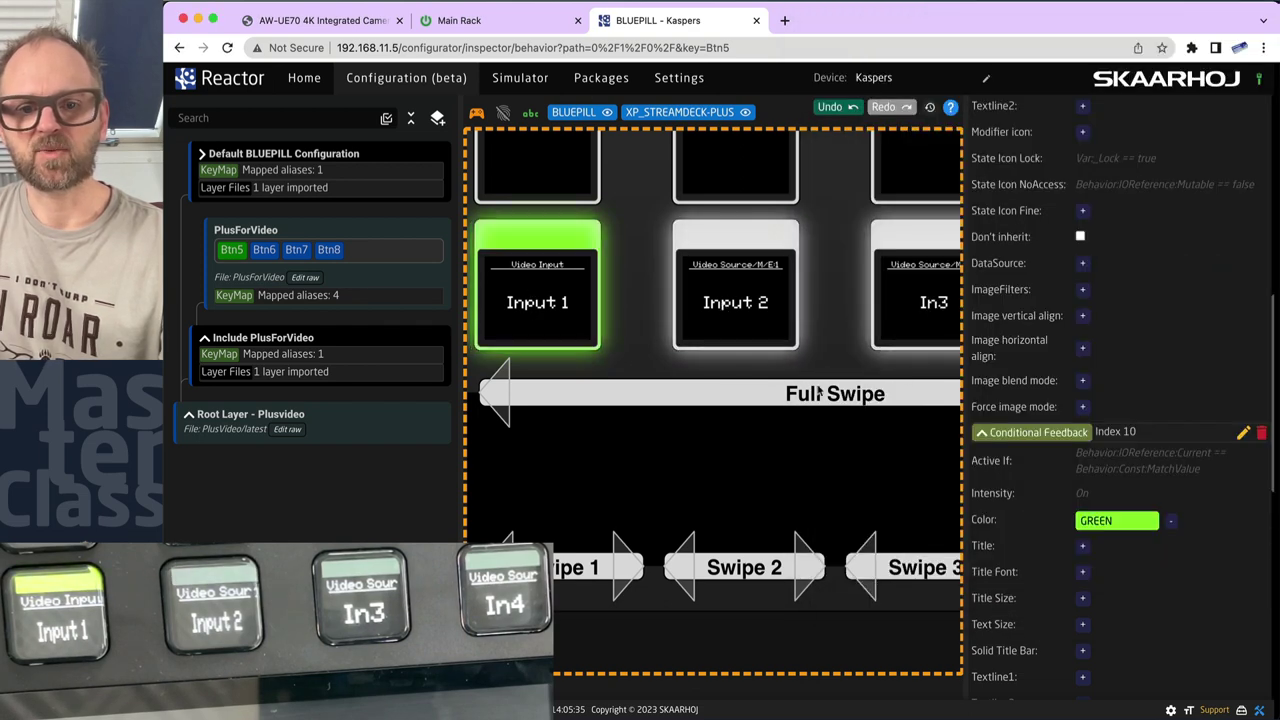
click(866, 420)
click(655, 434)
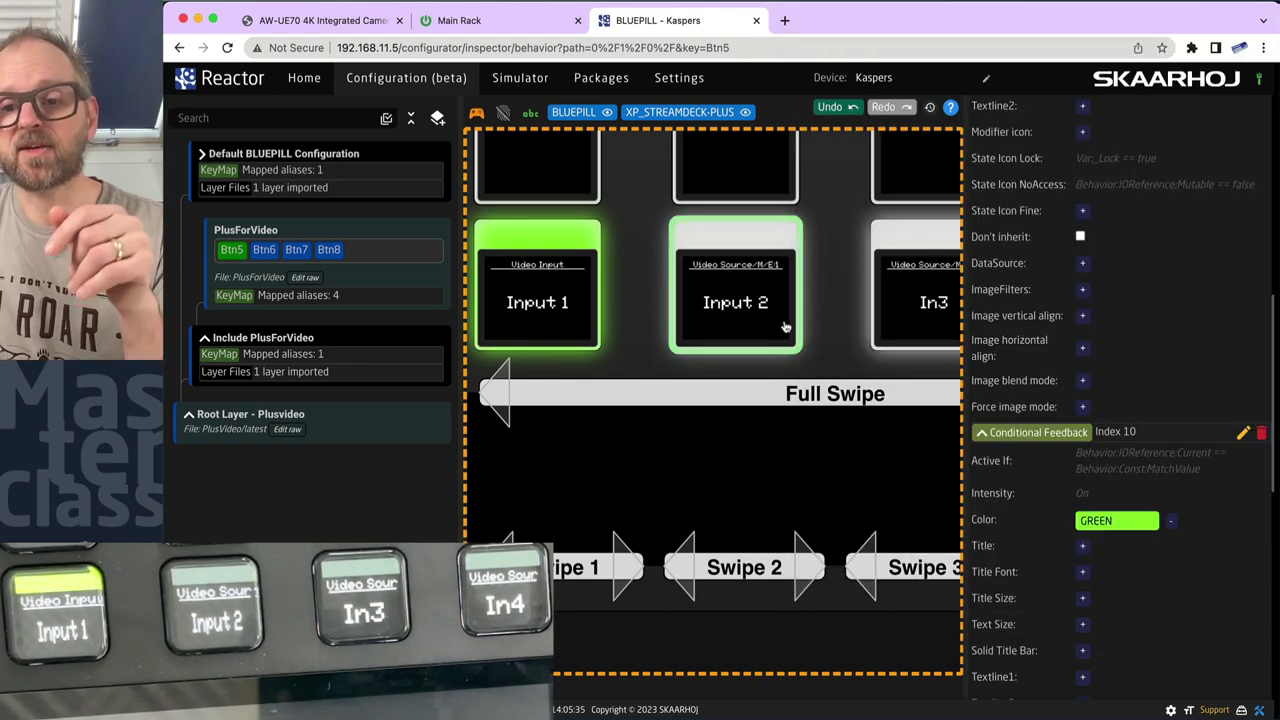
click(476, 112)
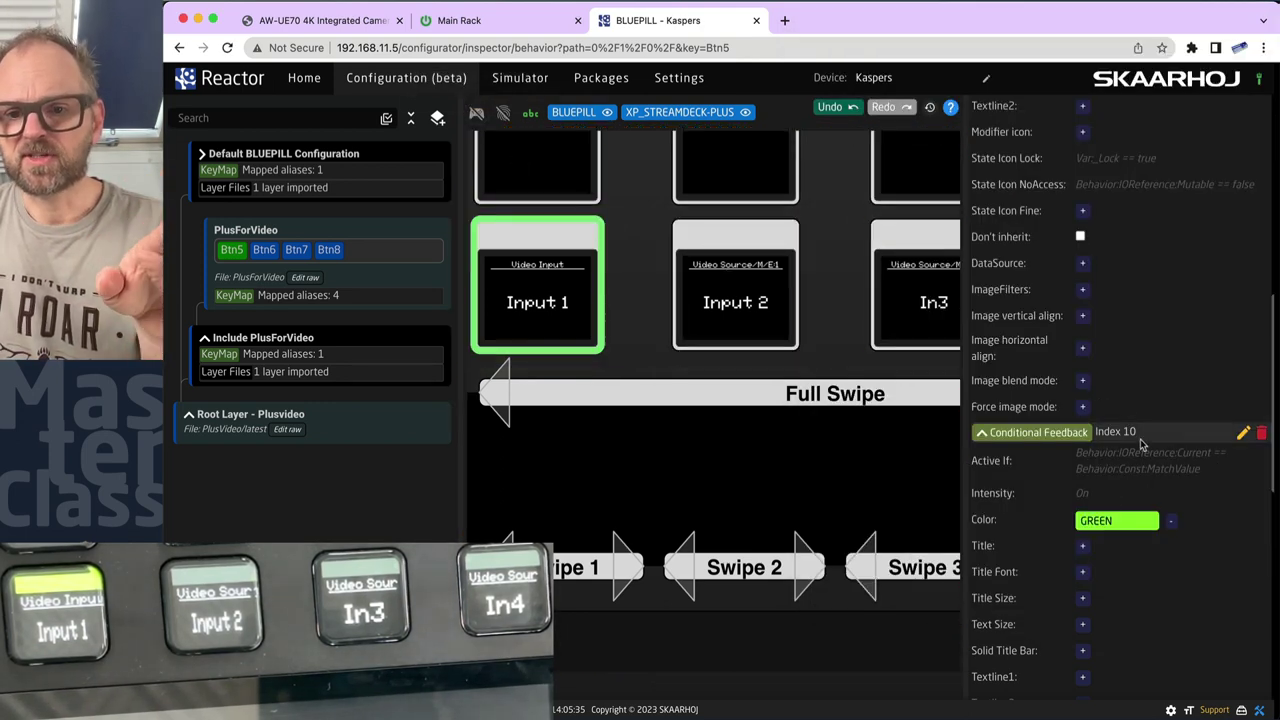
- Override Textline1 in Btn5's default feedback and source its dynamic value from the ATEM Mini through Device Core
scroll(1163, 520, down, 4)
scroll(1163, 520, down, 1)
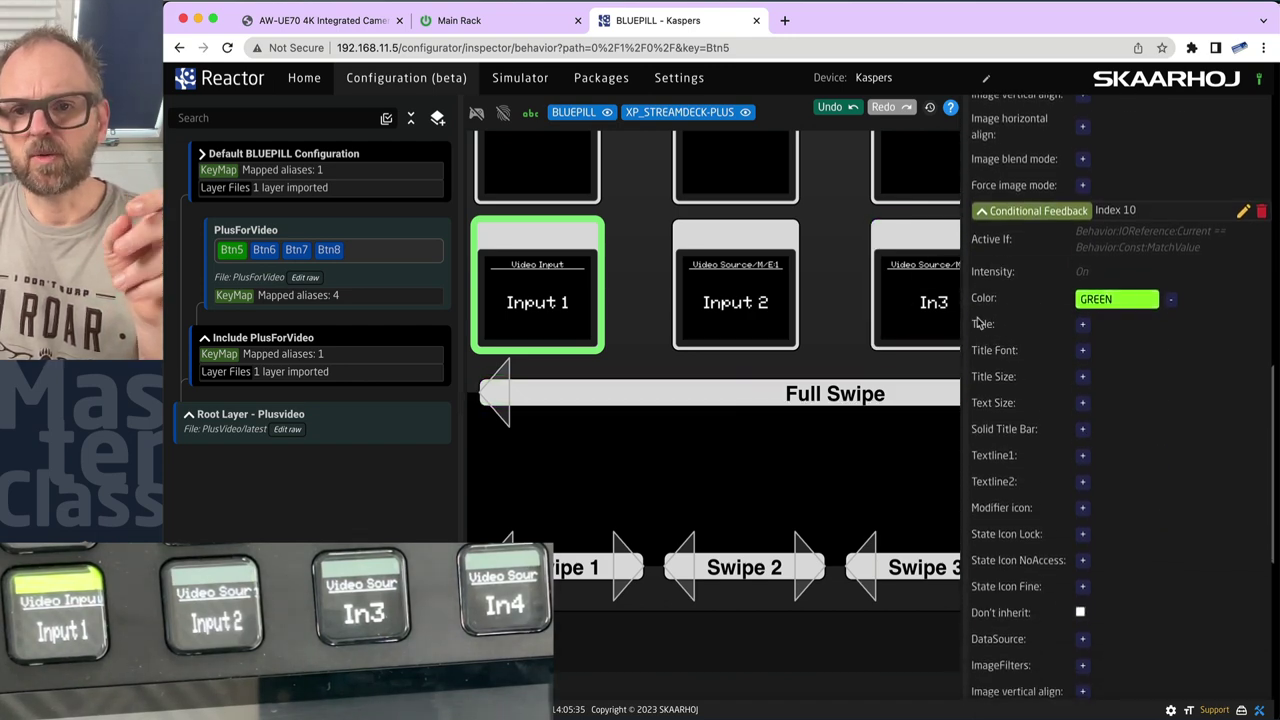
scroll(1100, 340, up, 10)
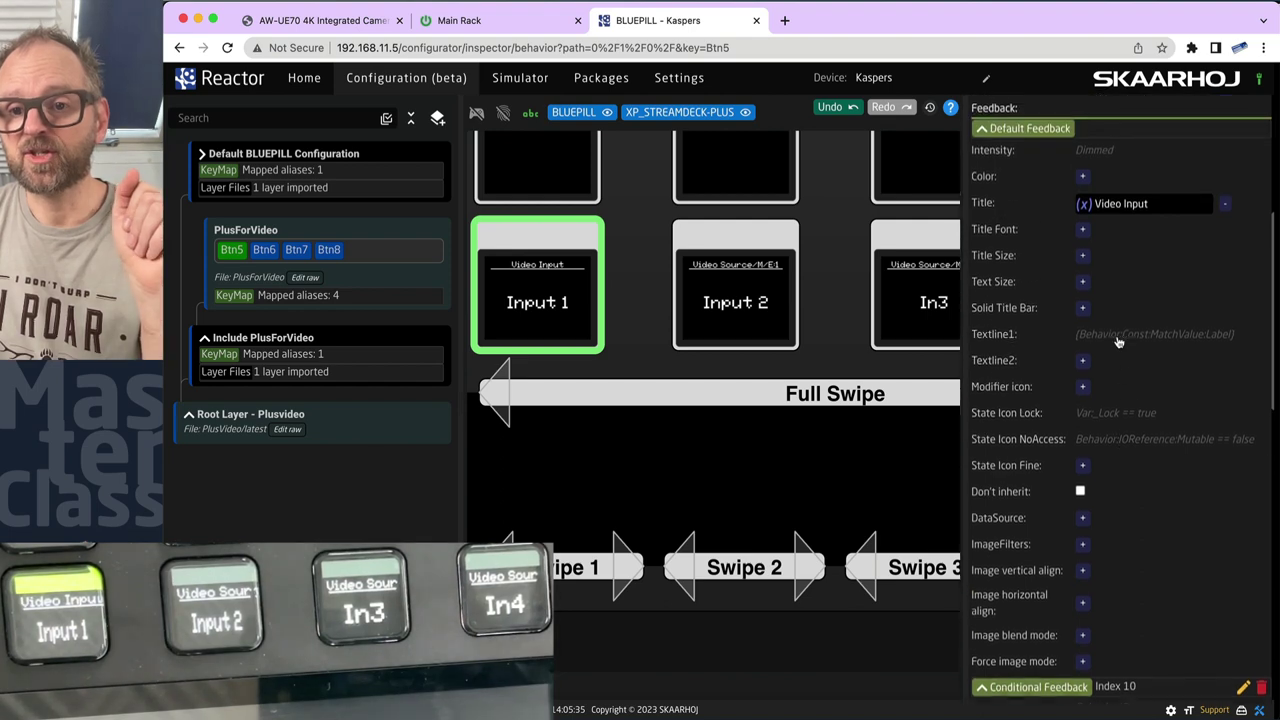
scroll(1118, 342, up, 1)
click(1115, 352)
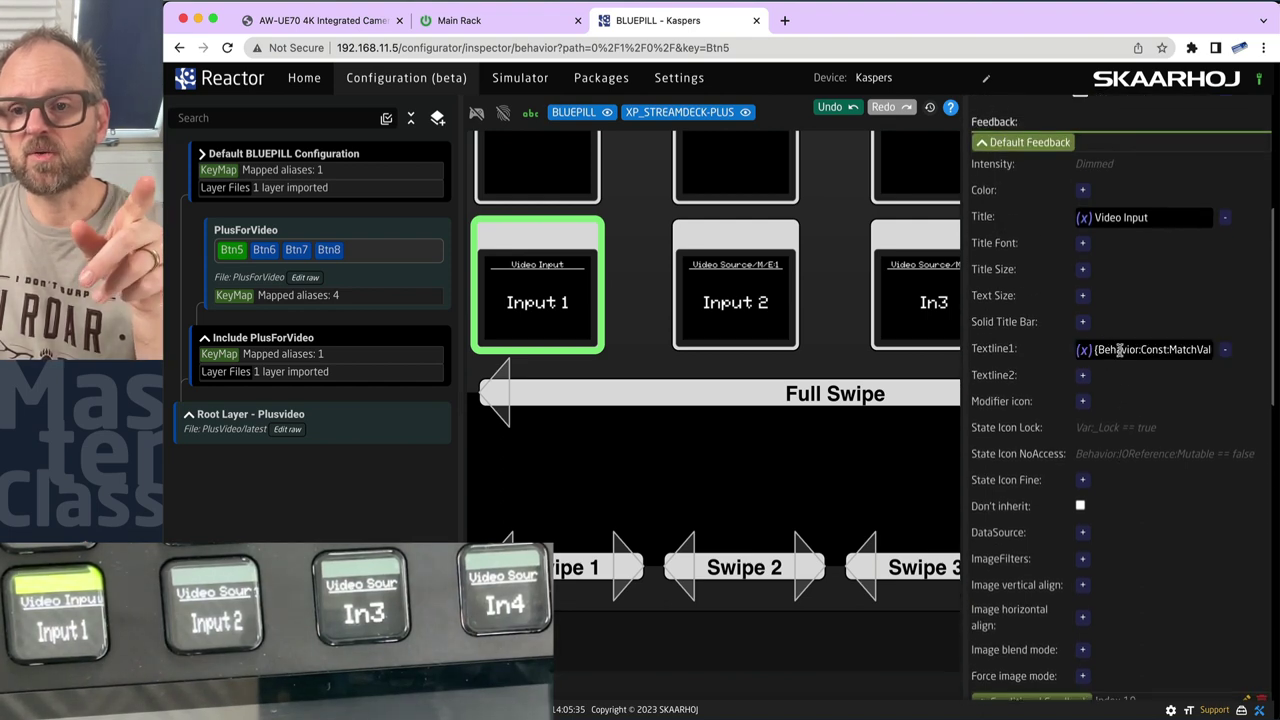
click(1086, 351)
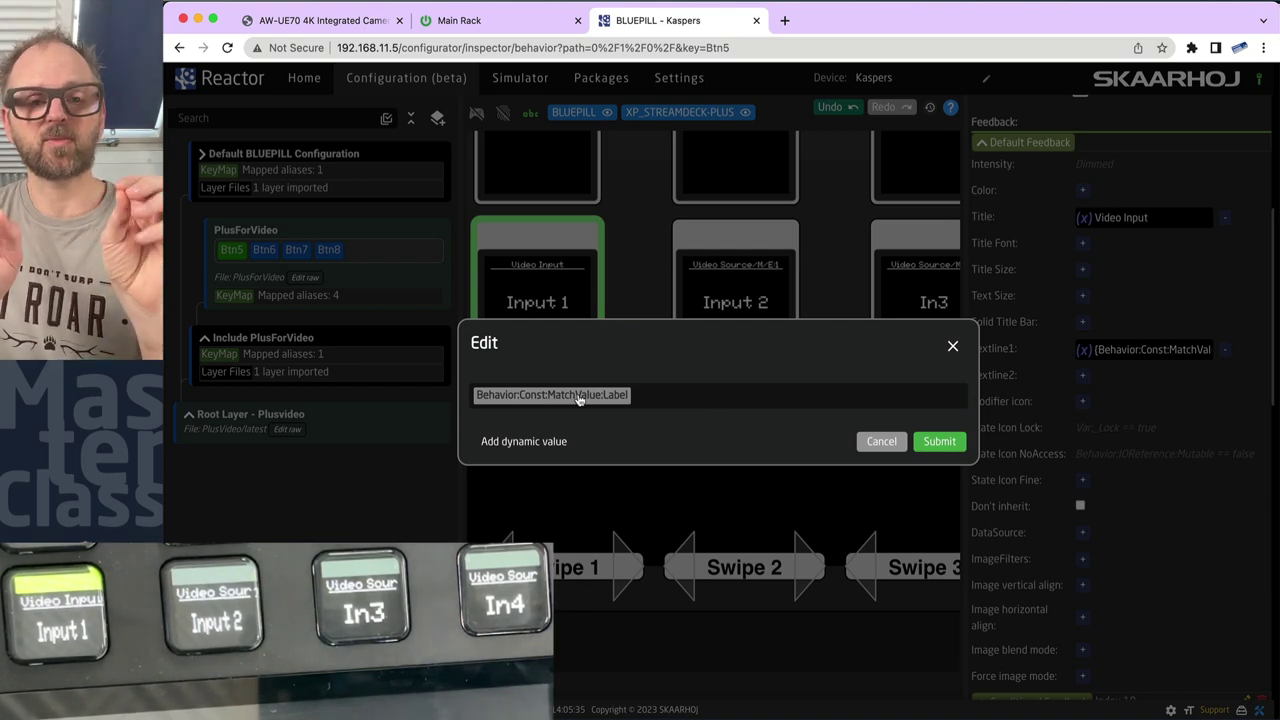
click(679, 395)
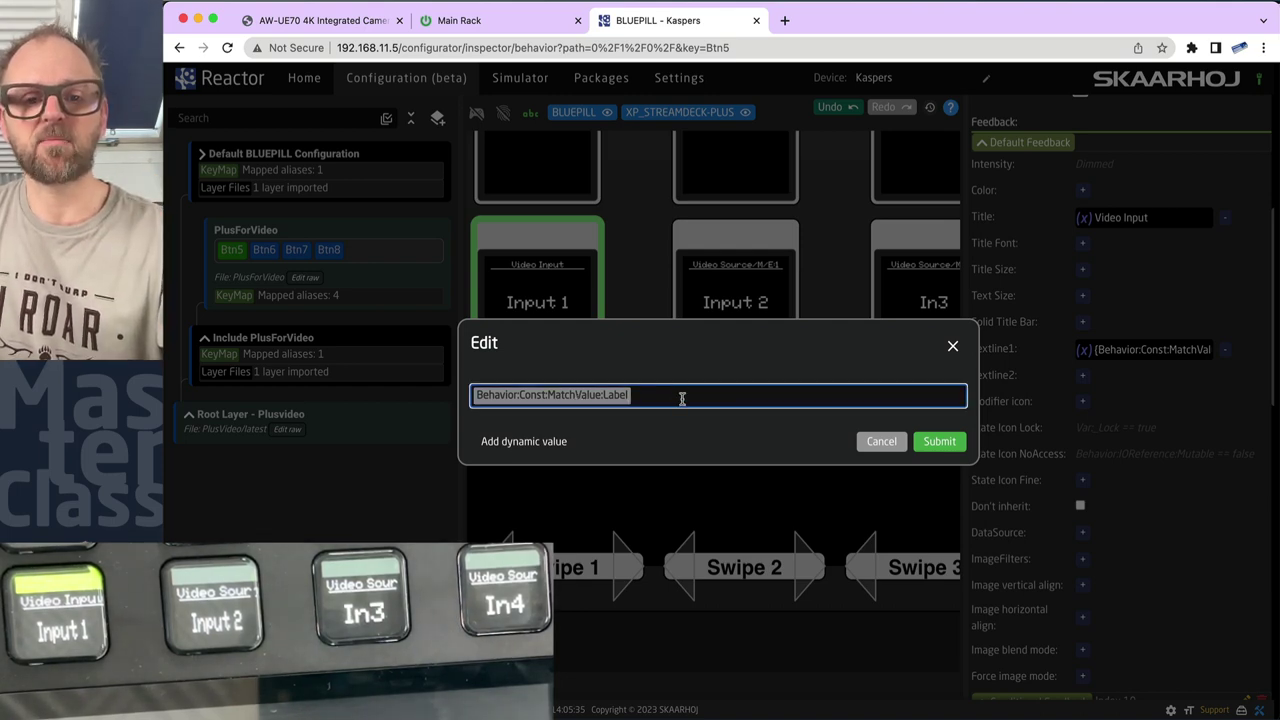
click(540, 396)
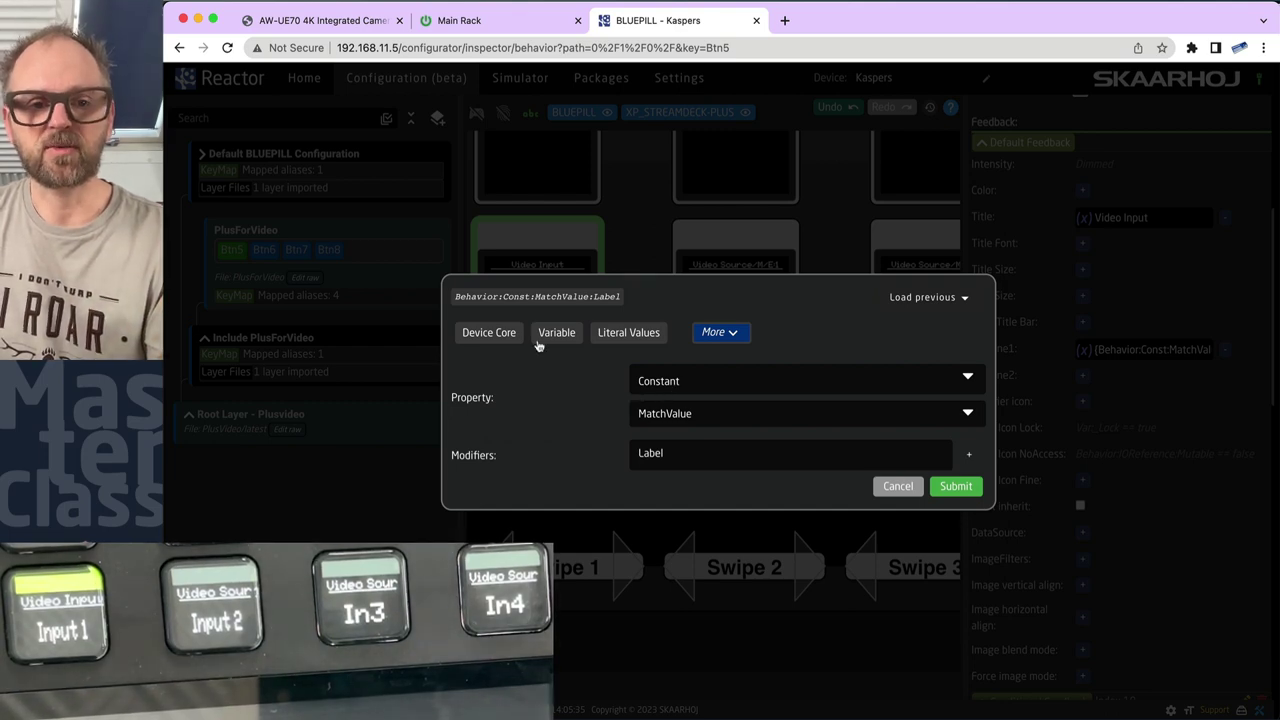
click(490, 334)
click(530, 392)
- Set the Textline1 dynamic value to the Short Name parameter (InputShortName) with video source Input 1 and submit it
click(674, 452)
text(input)
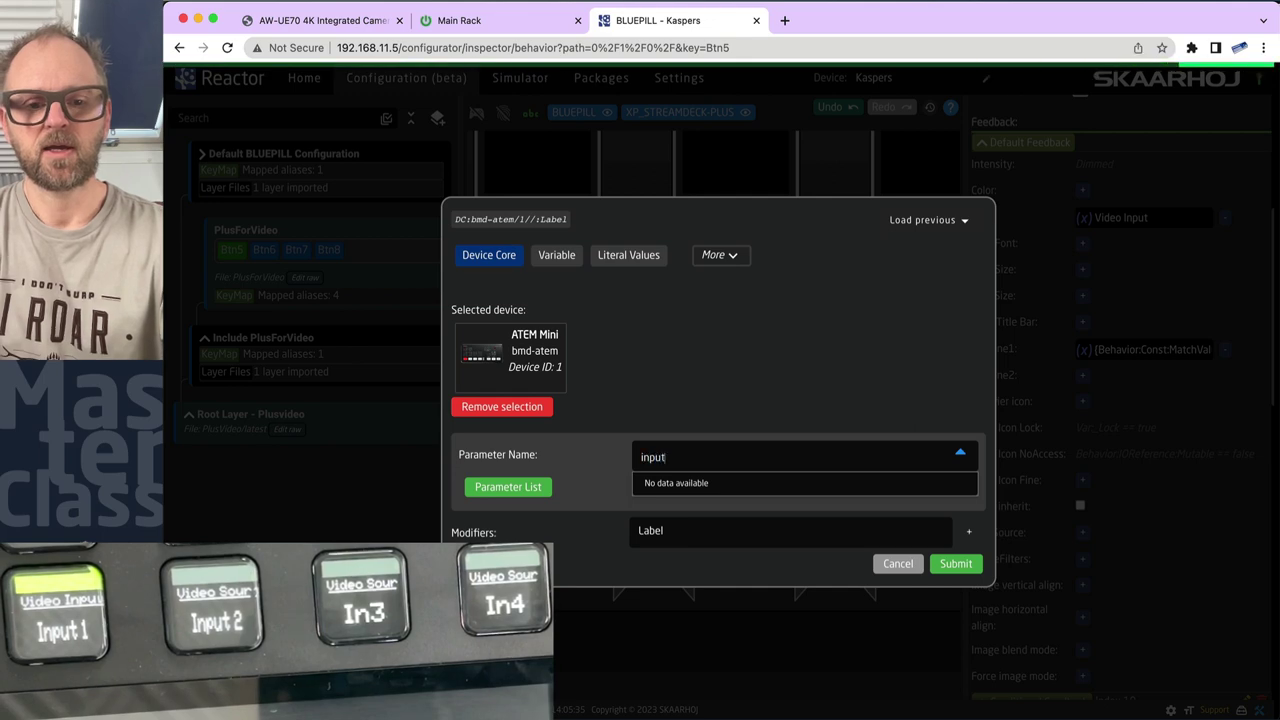
text(sho)
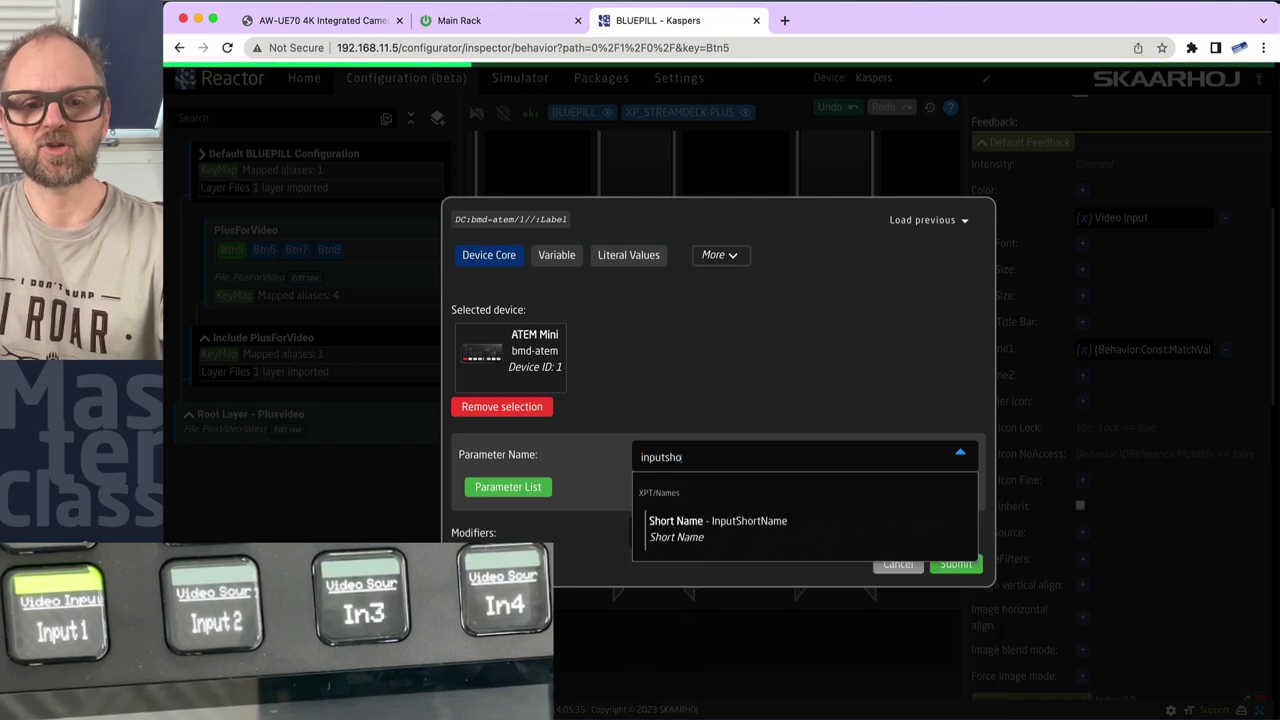
click(707, 530)
click(794, 481)
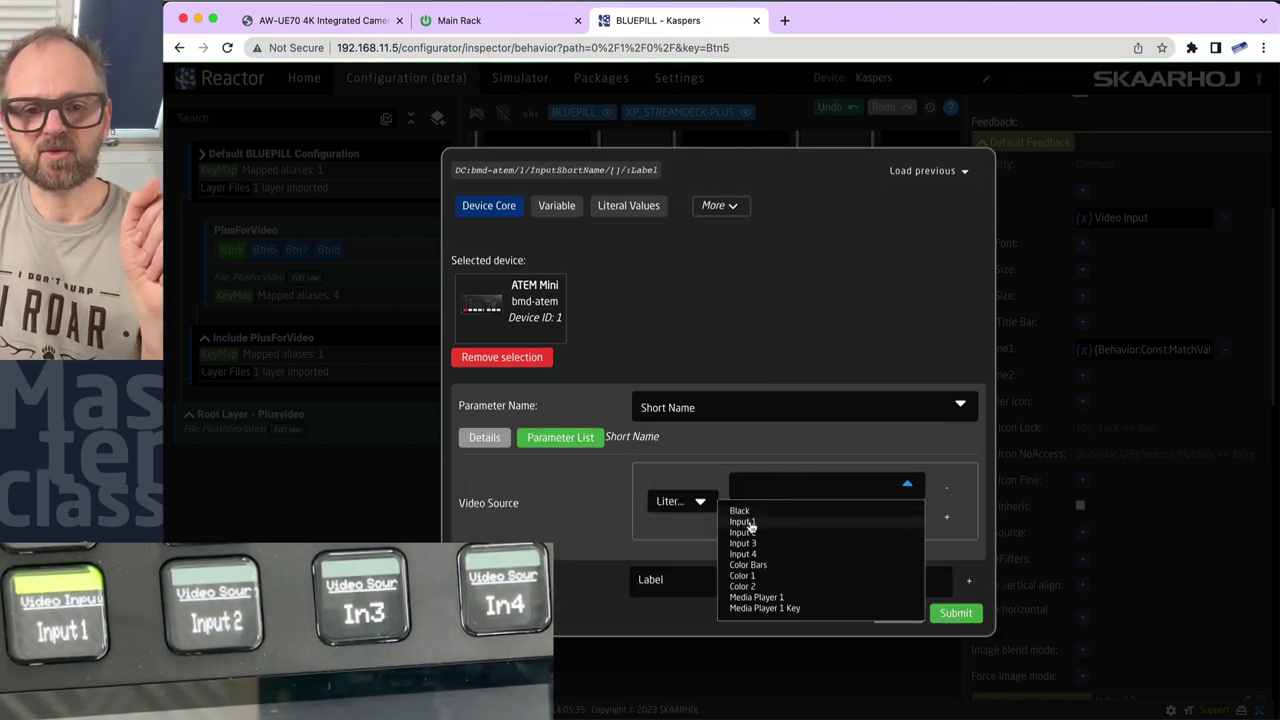
click(751, 522)
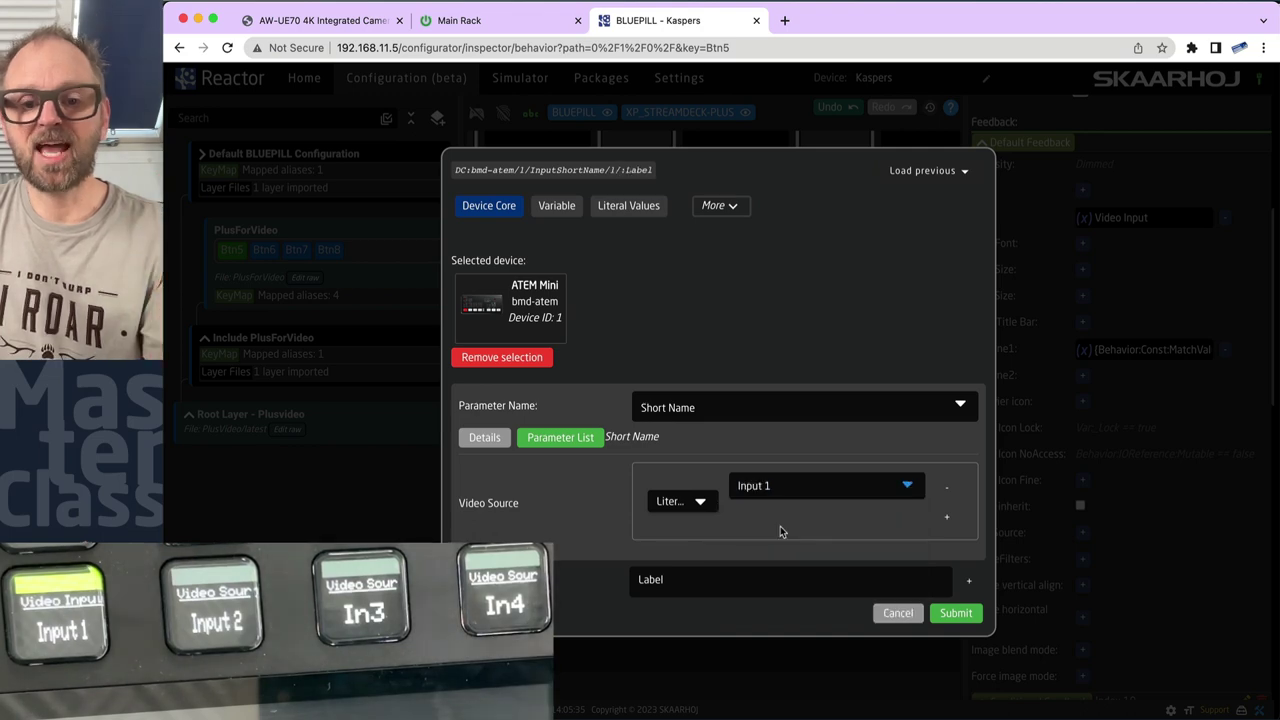
click(950, 615)
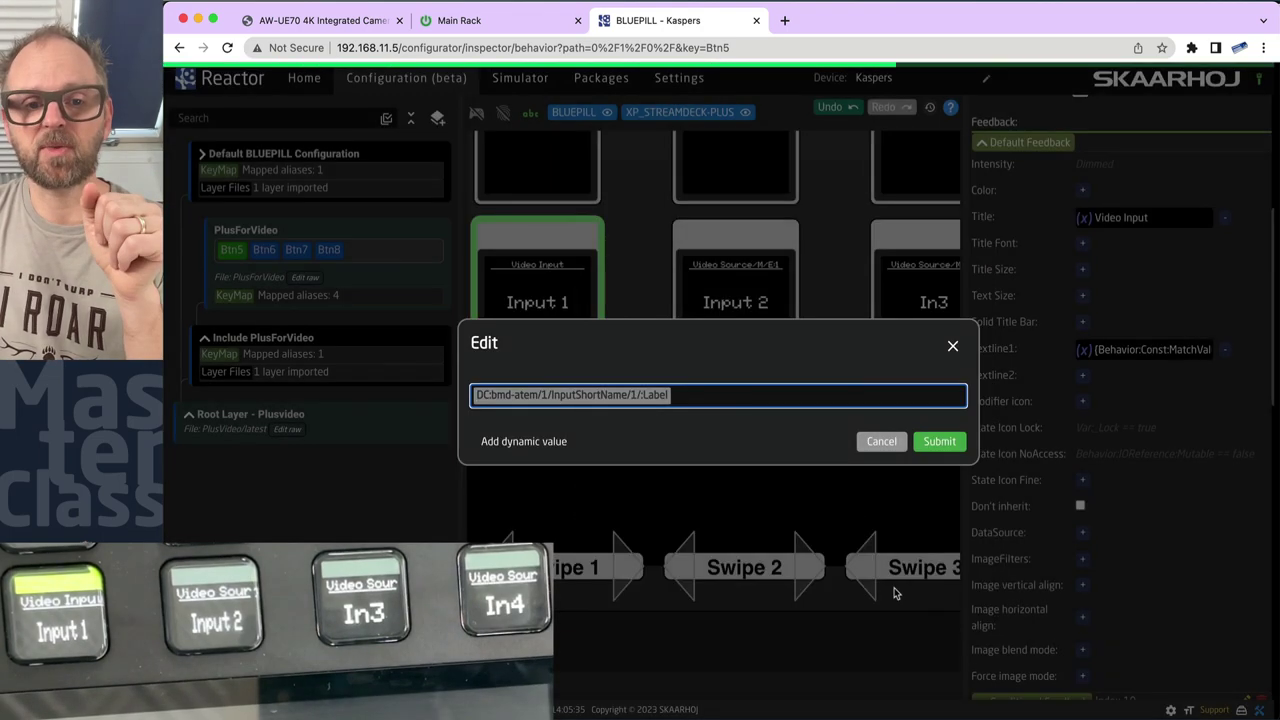
click(940, 443)
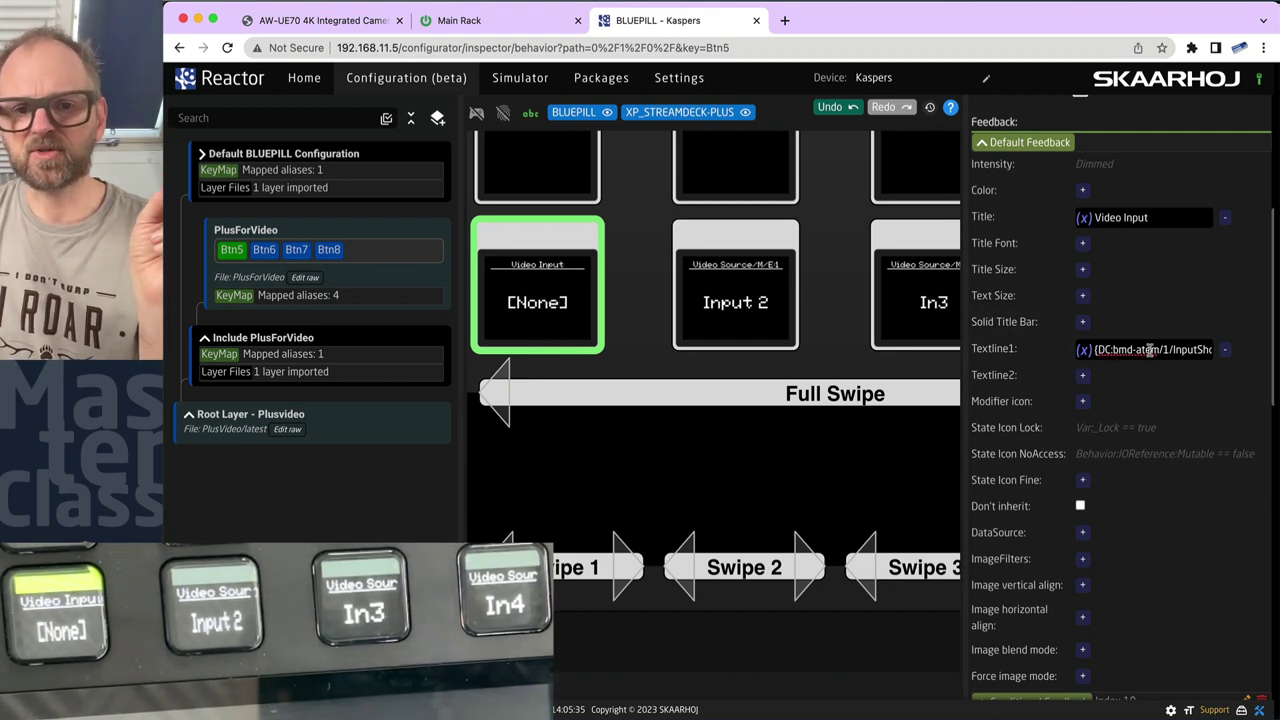
- Remove the Label modifier from Btn5's Textline1 dynamic value, leaving DC:bmd-atem/1/InputShortName/1/
drag(1150, 349, 1232, 350)
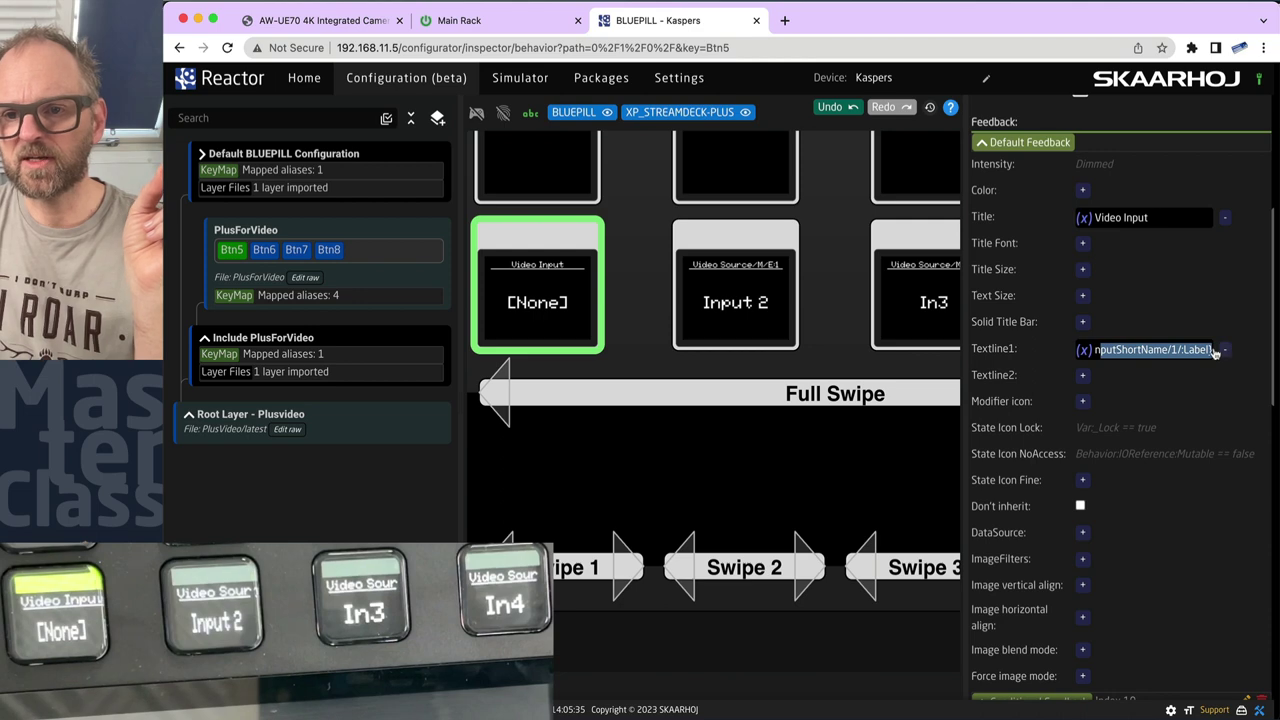
click(1171, 349)
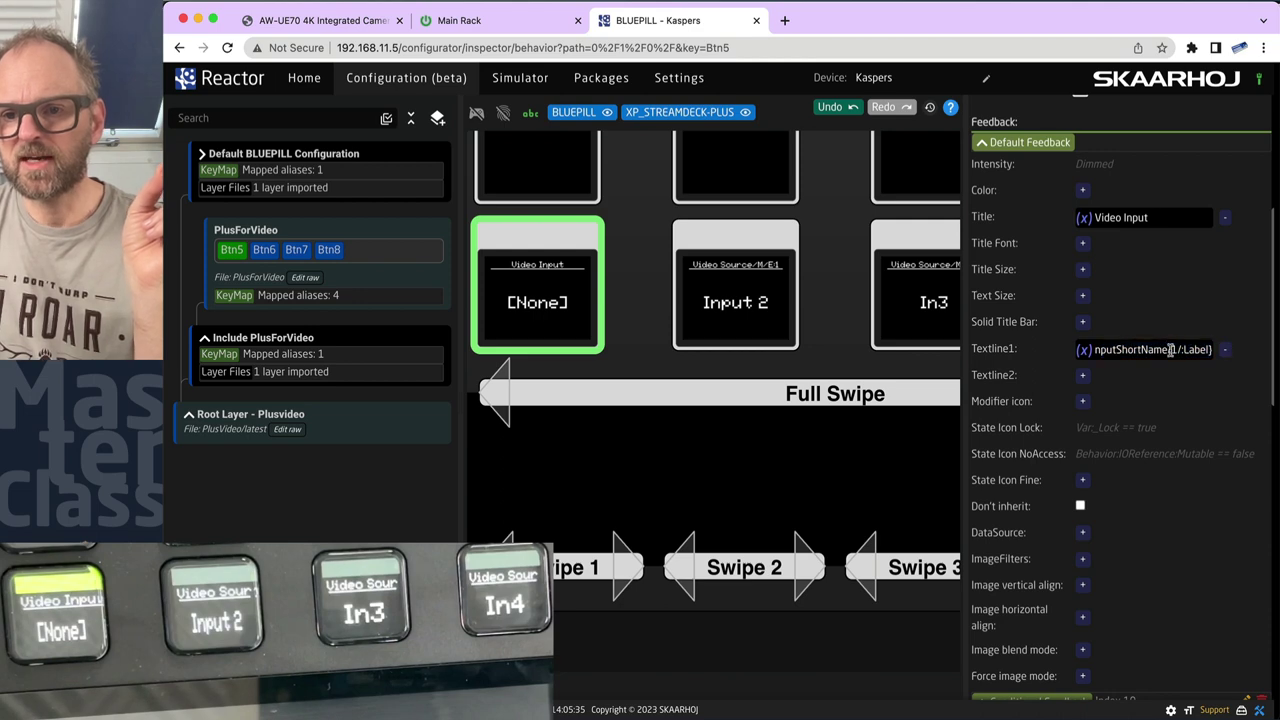
click(1084, 350)
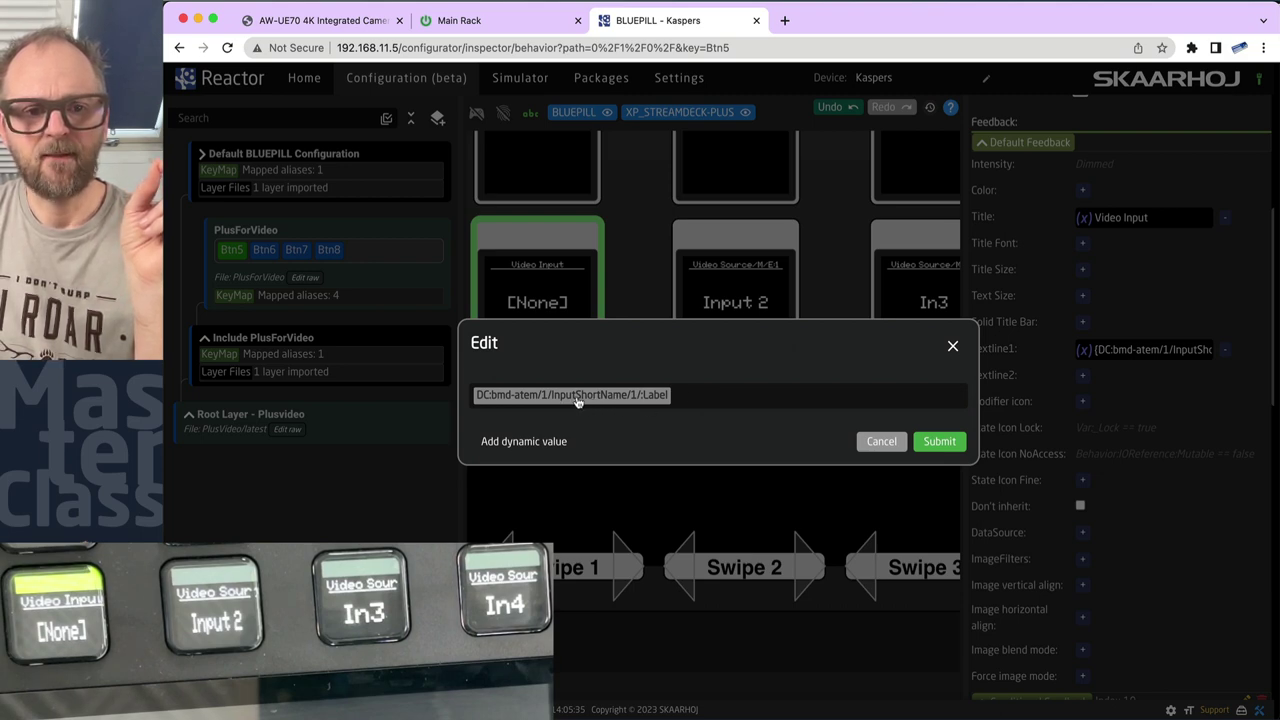
click(571, 394)
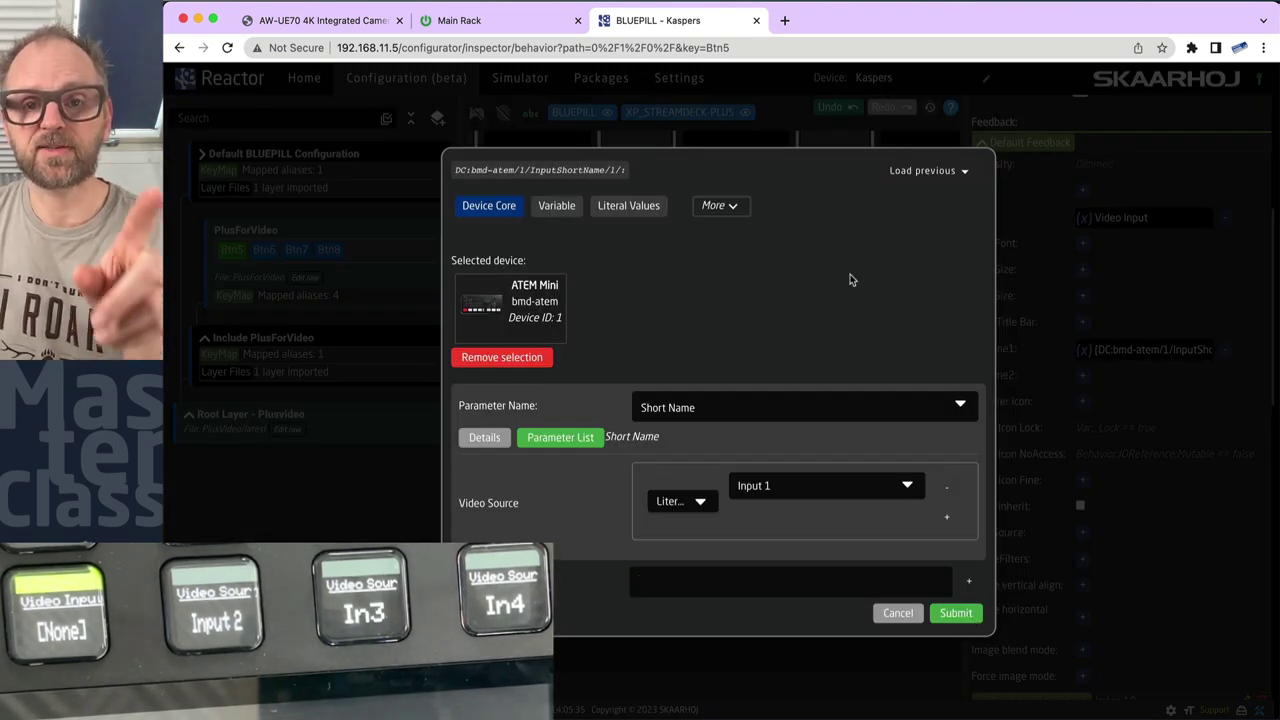
click(956, 613)
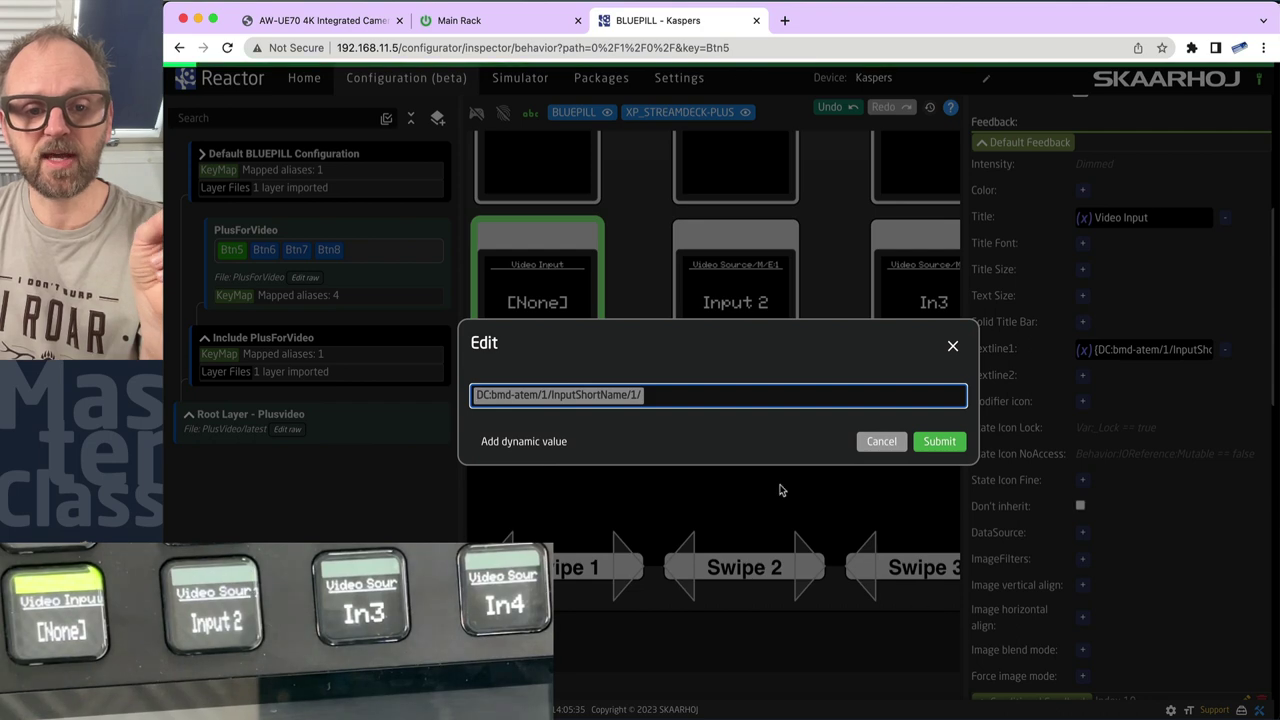
click(945, 443)
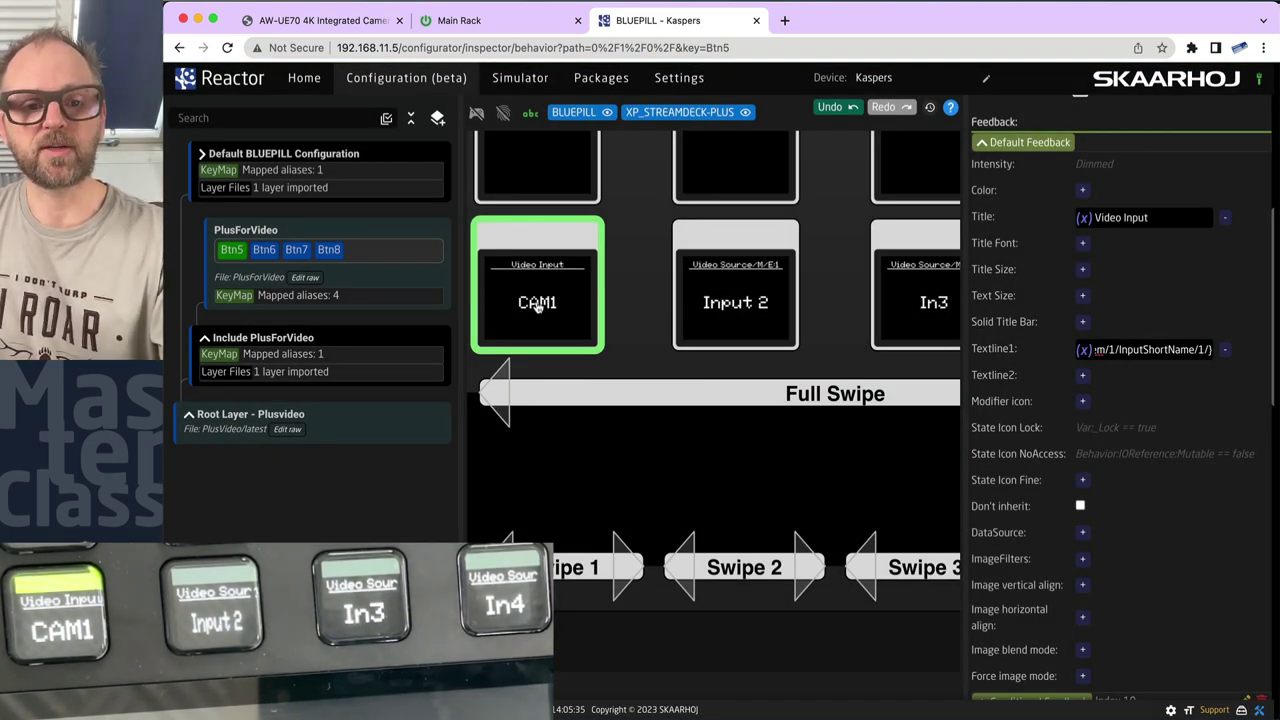
- Switch to ATEM Software Control and change the label of the Camera 1 input to MAC1, saving the settings
key(super+Tab)
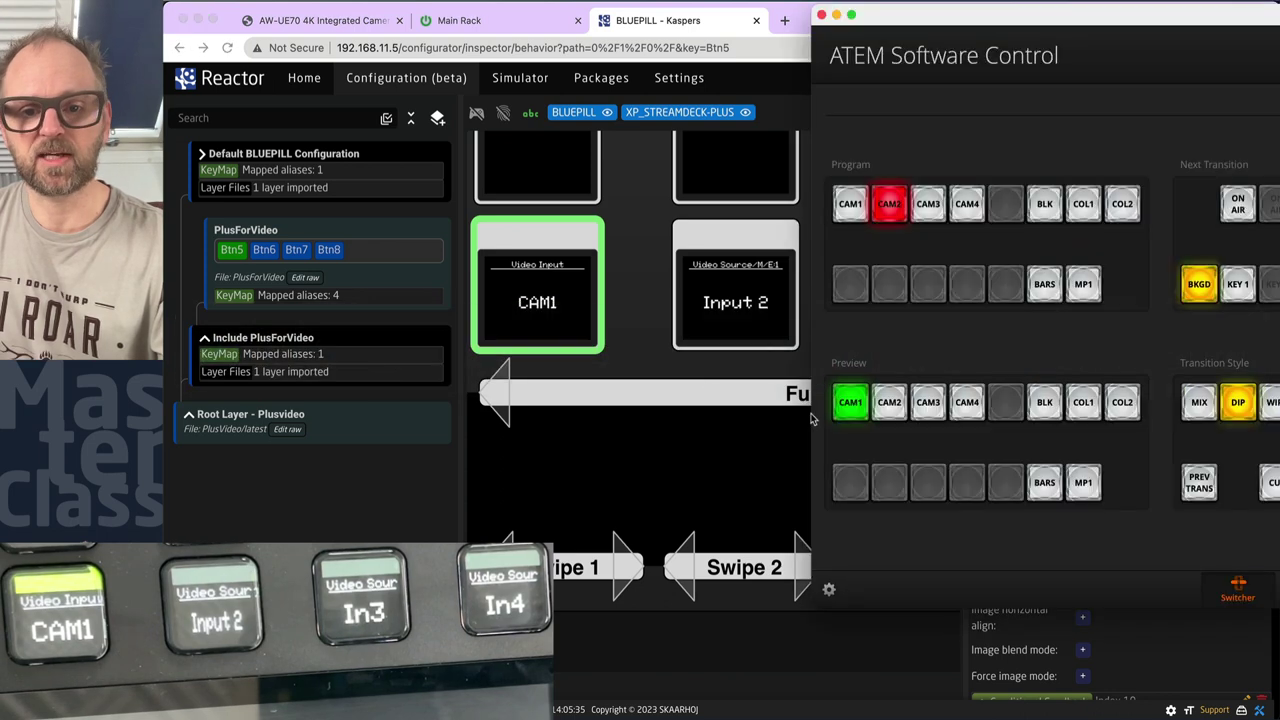
click(828, 592)
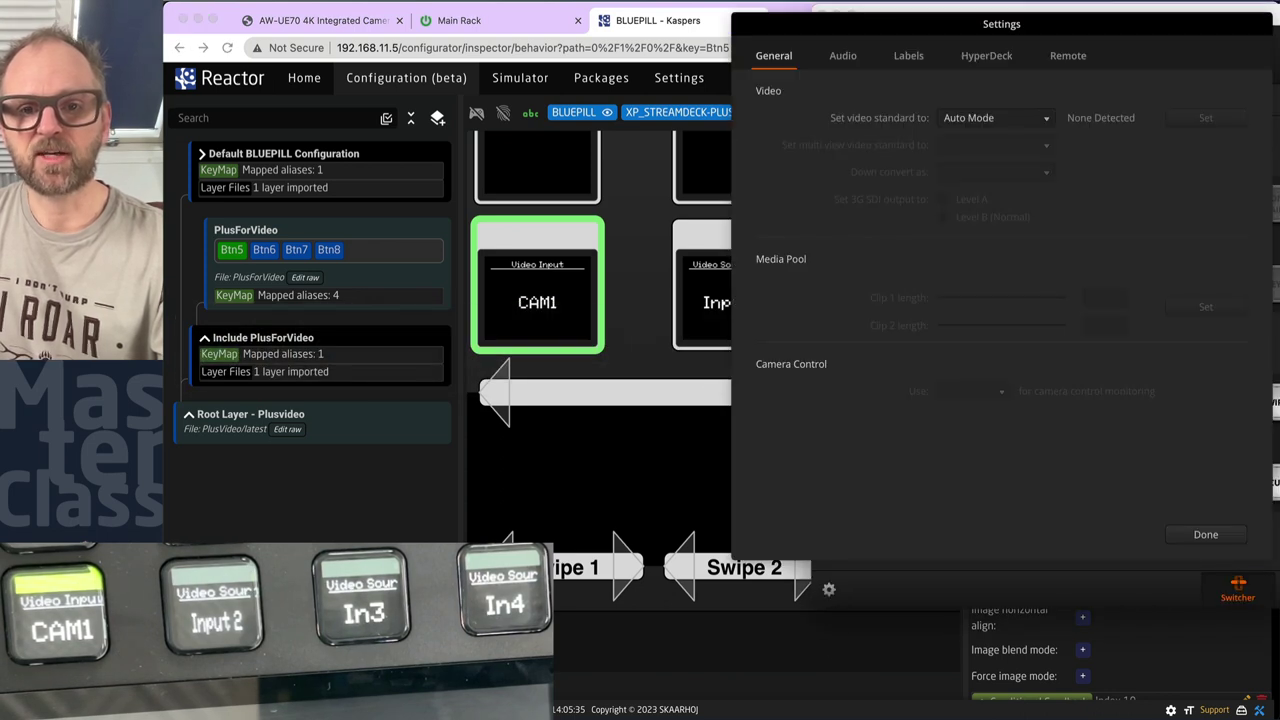
click(909, 58)
click(965, 167)
key(BackSpace)
key(BackSpace)
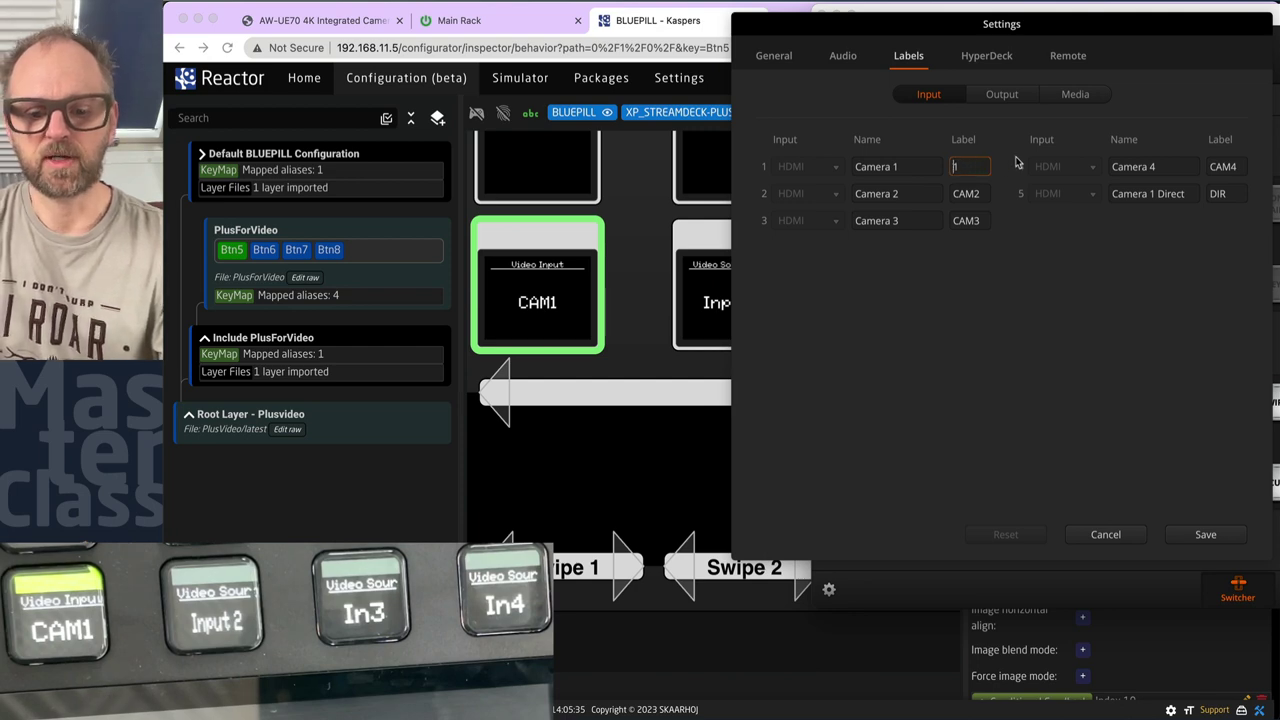
text(MAC1)
click(1205, 534)
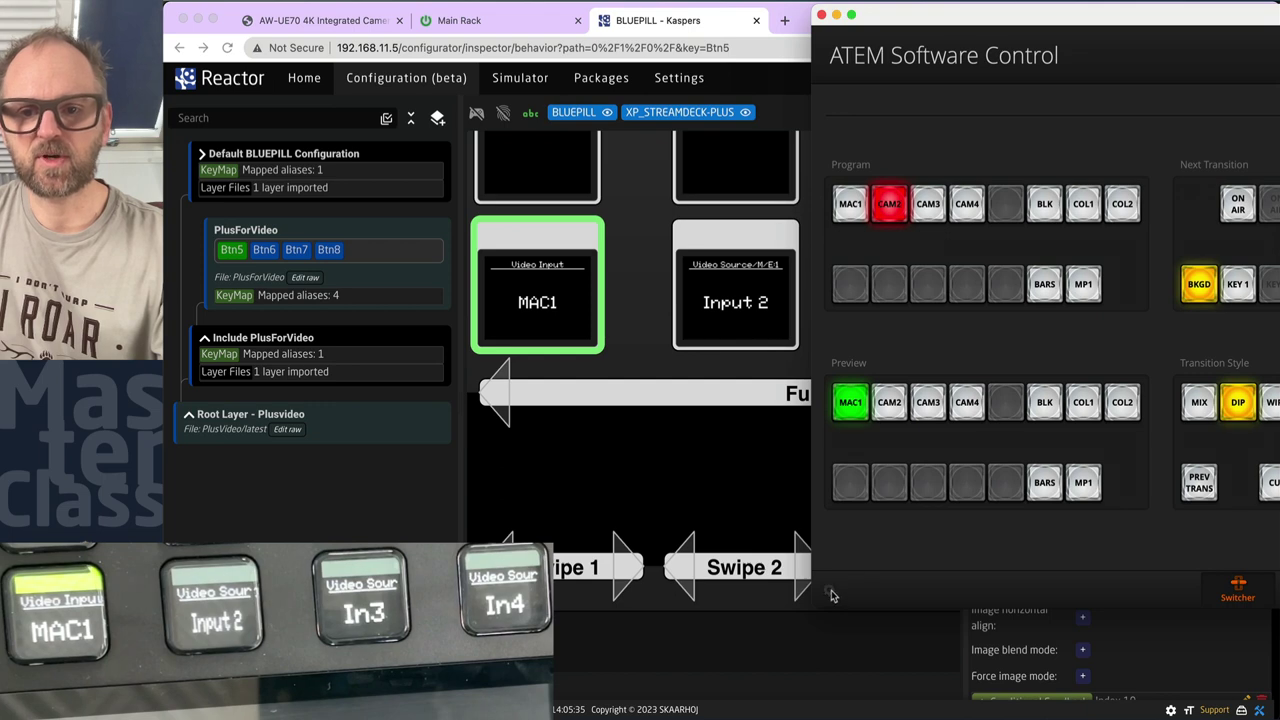
- Change the label of the Camera 1 input back to CAM1 in the ATEM settings and save them
click(828, 589)
click(965, 167)
key(BackSpace)
key(BackSpace)
key(BackSpace)
key(BackSpace)
text(CAM1)
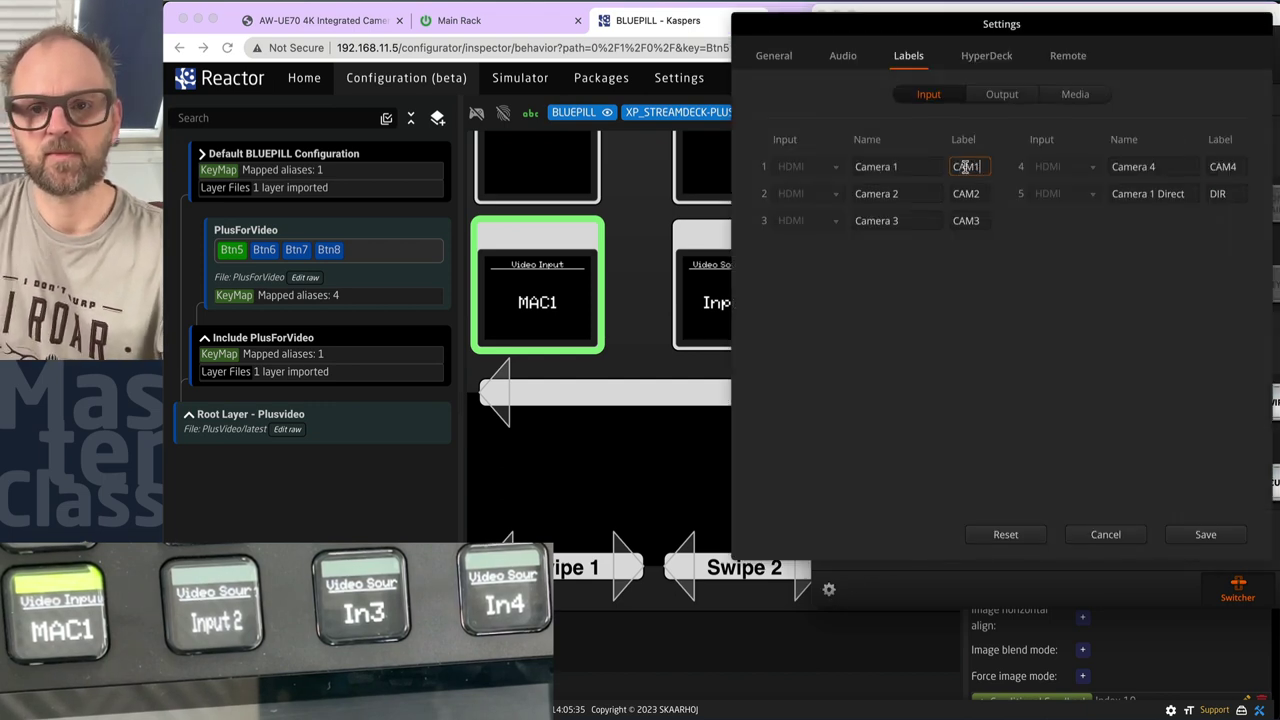
click(1203, 533)
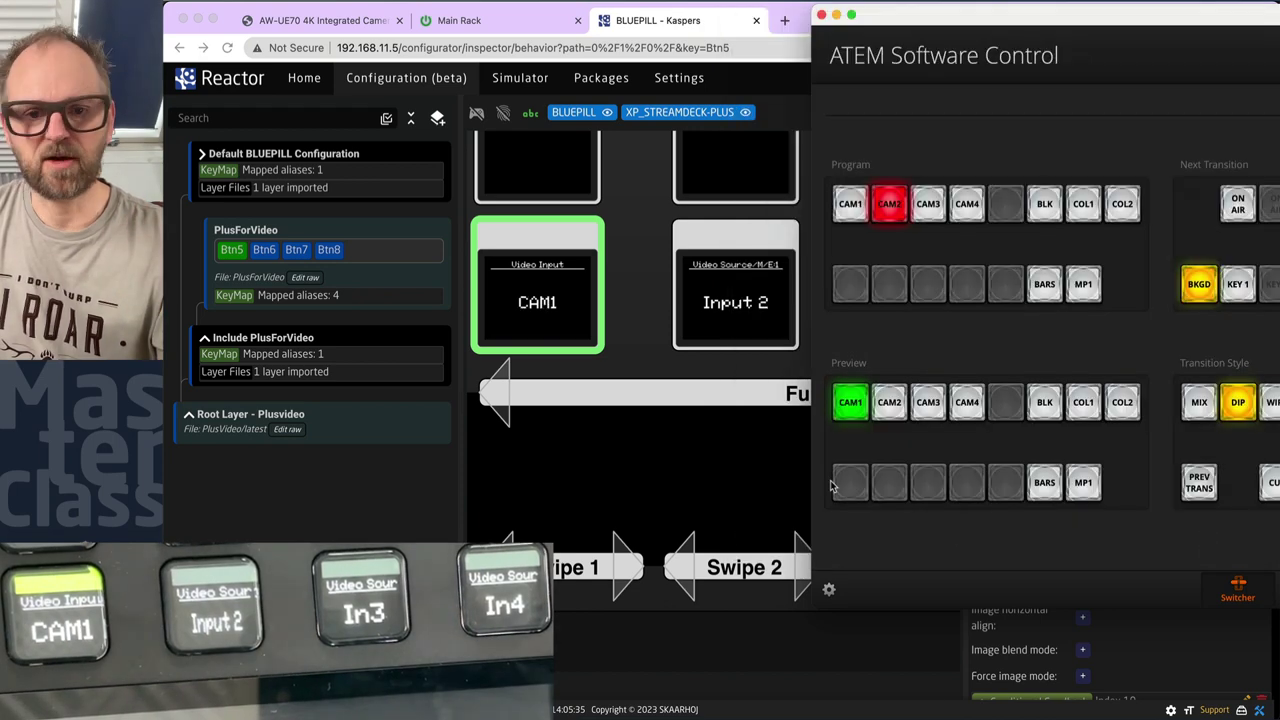
- Switch back to Reactor and compare the device ID in Btn5's Textline1 path with the ATEM Mini's entry among the configured devices
click(627, 373)
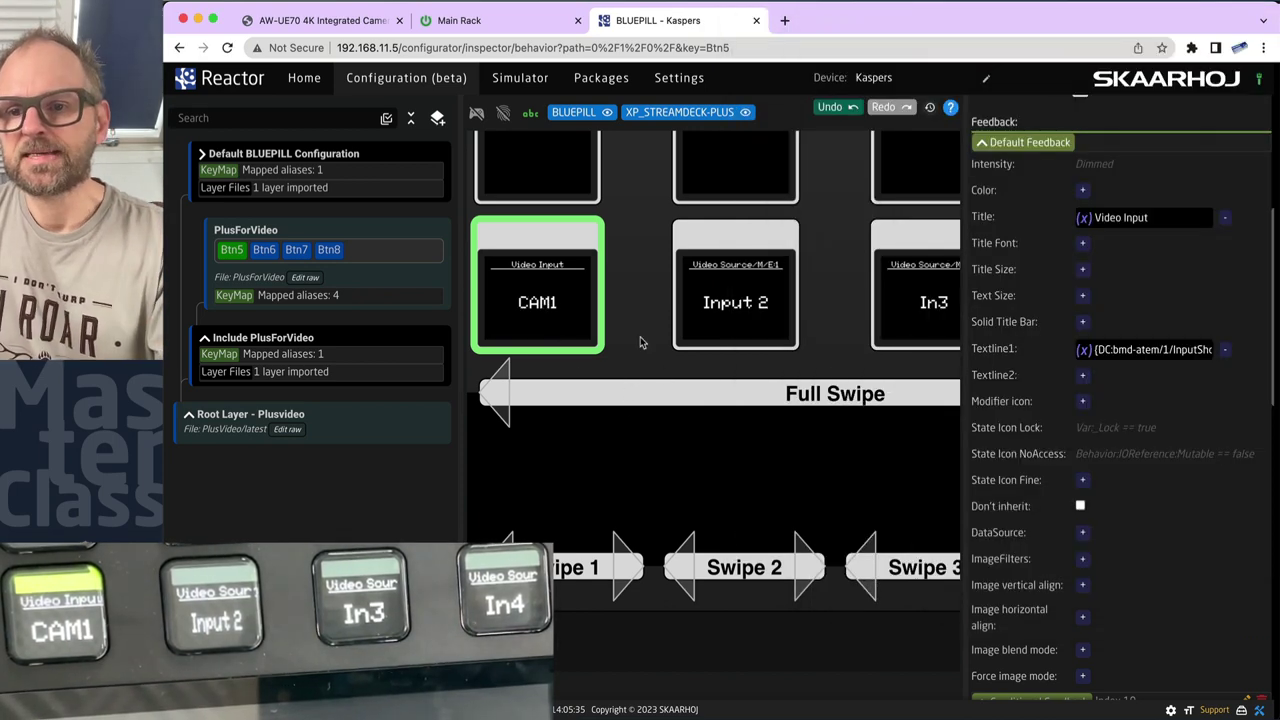
double_click(1166, 349)
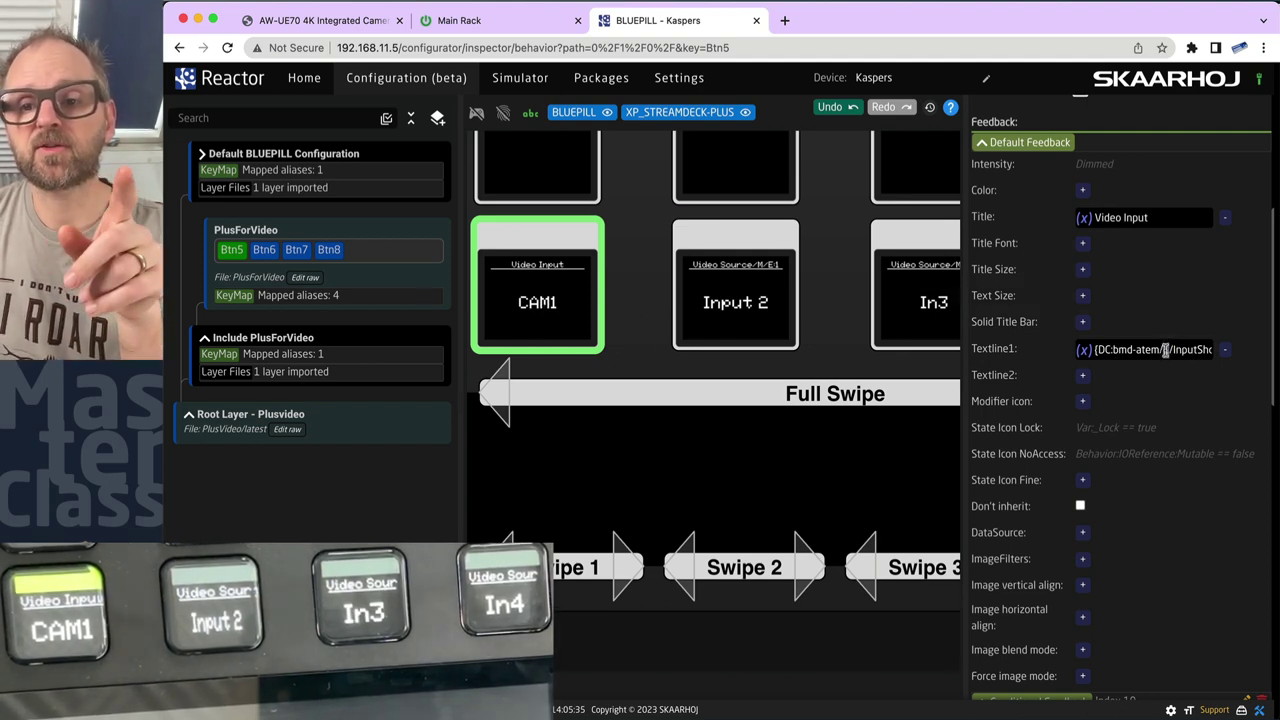
click(304, 77)
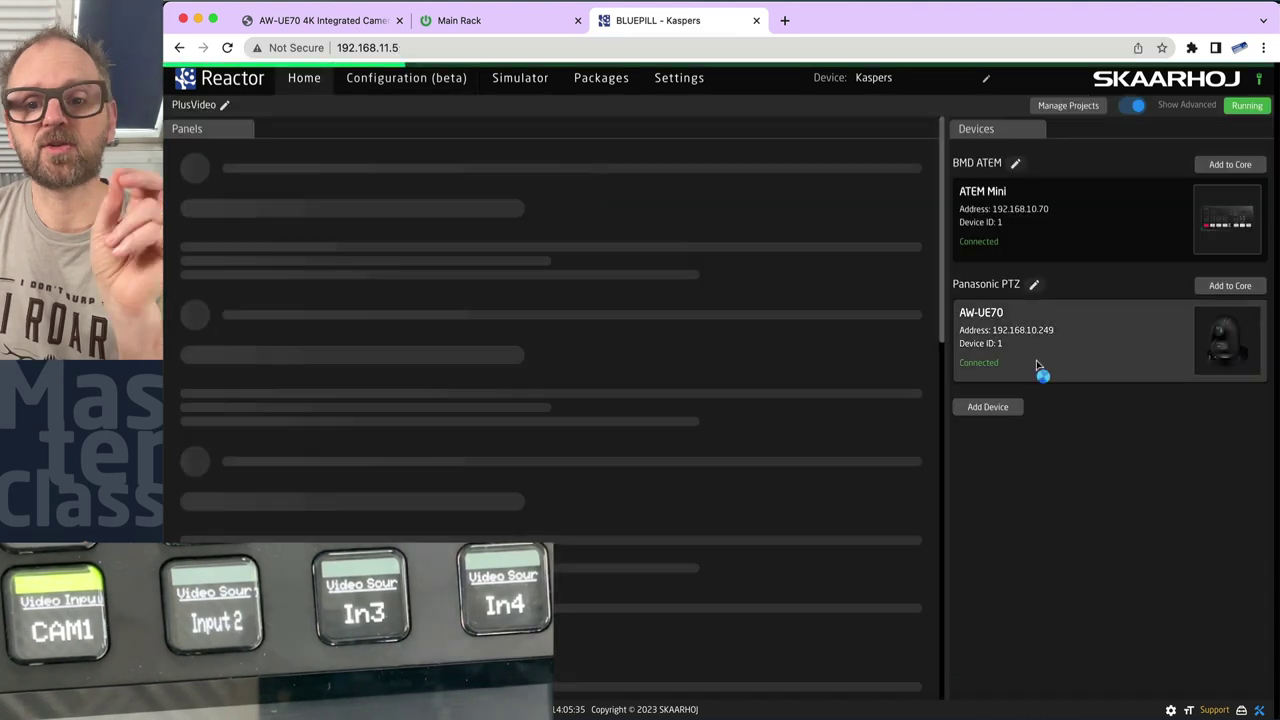
click(390, 80)
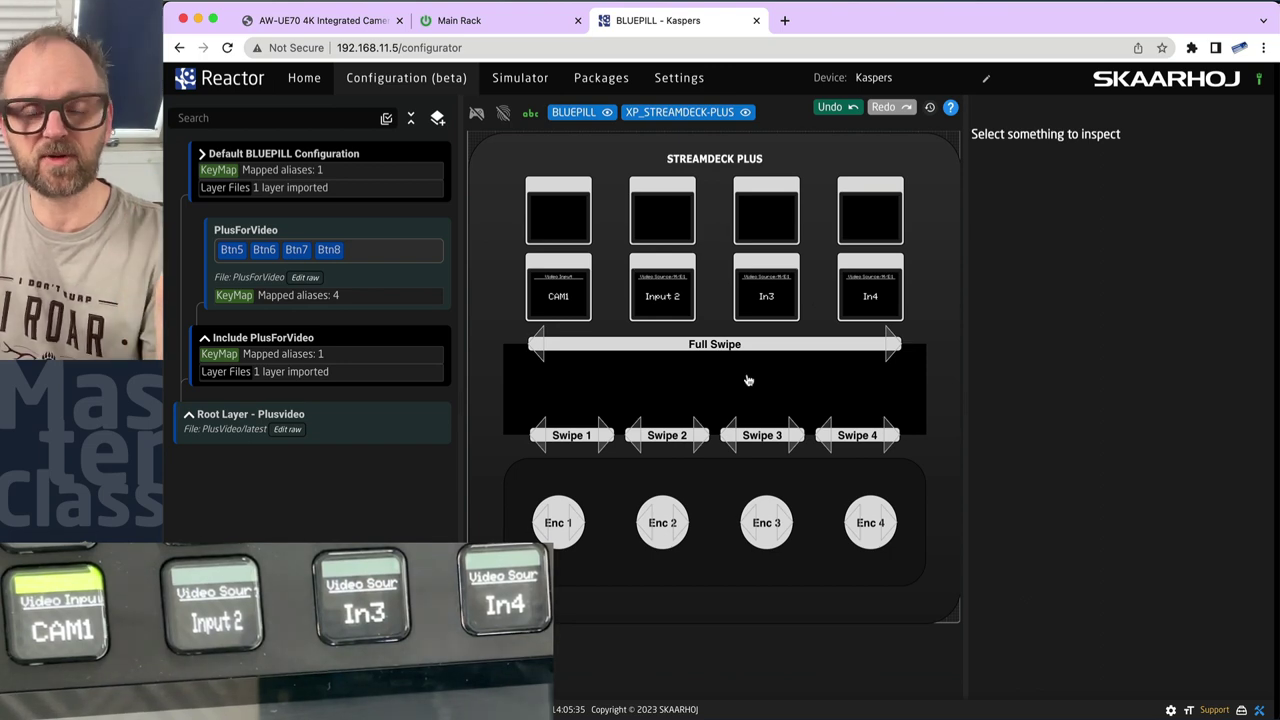
- Reopen Btn5's behavior in the configuration and expand its additional options, conditional feedback and default feedback
click(561, 297)
scroll(603, 293, up, 3)
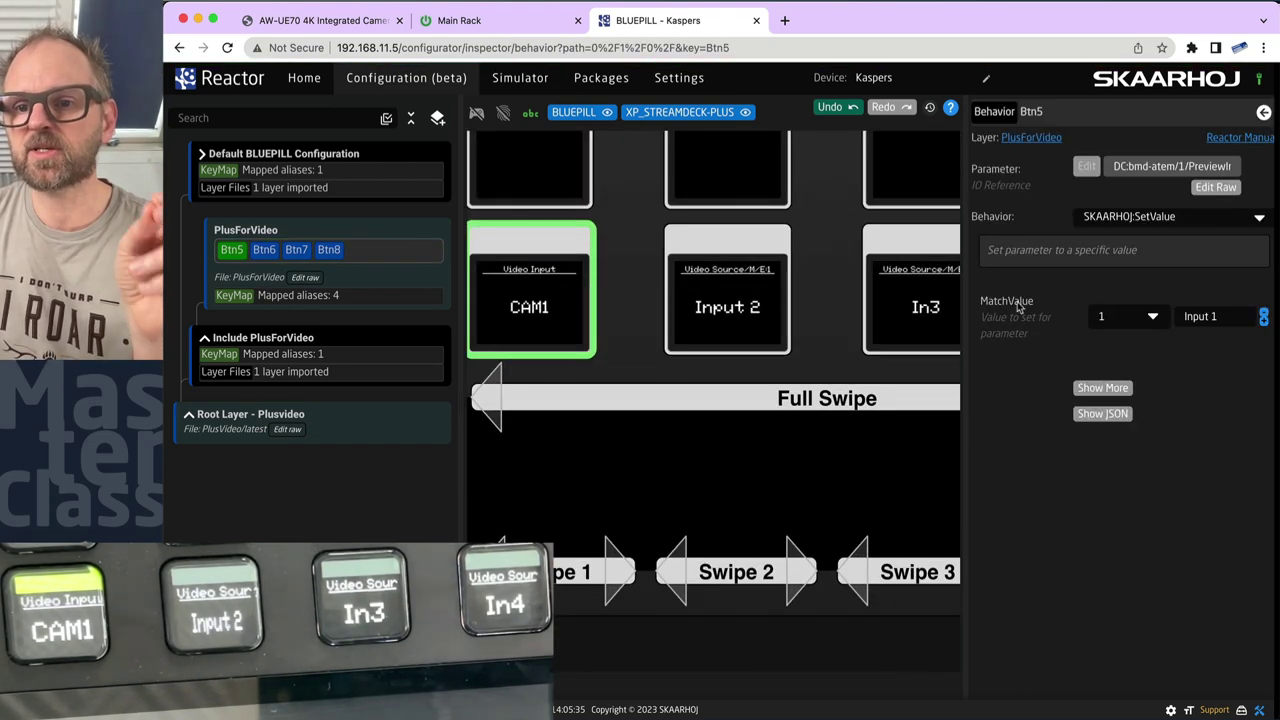
click(1110, 389)
scroll(1105, 525, down, 3)
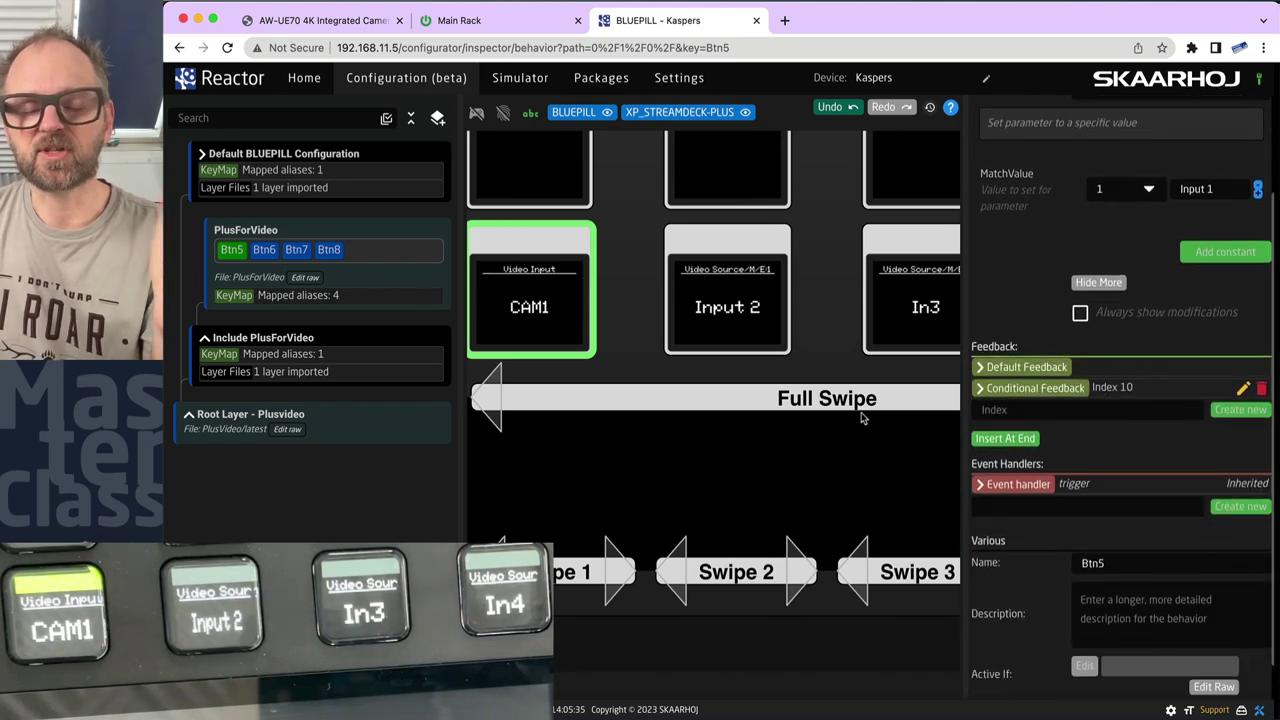
click(983, 391)
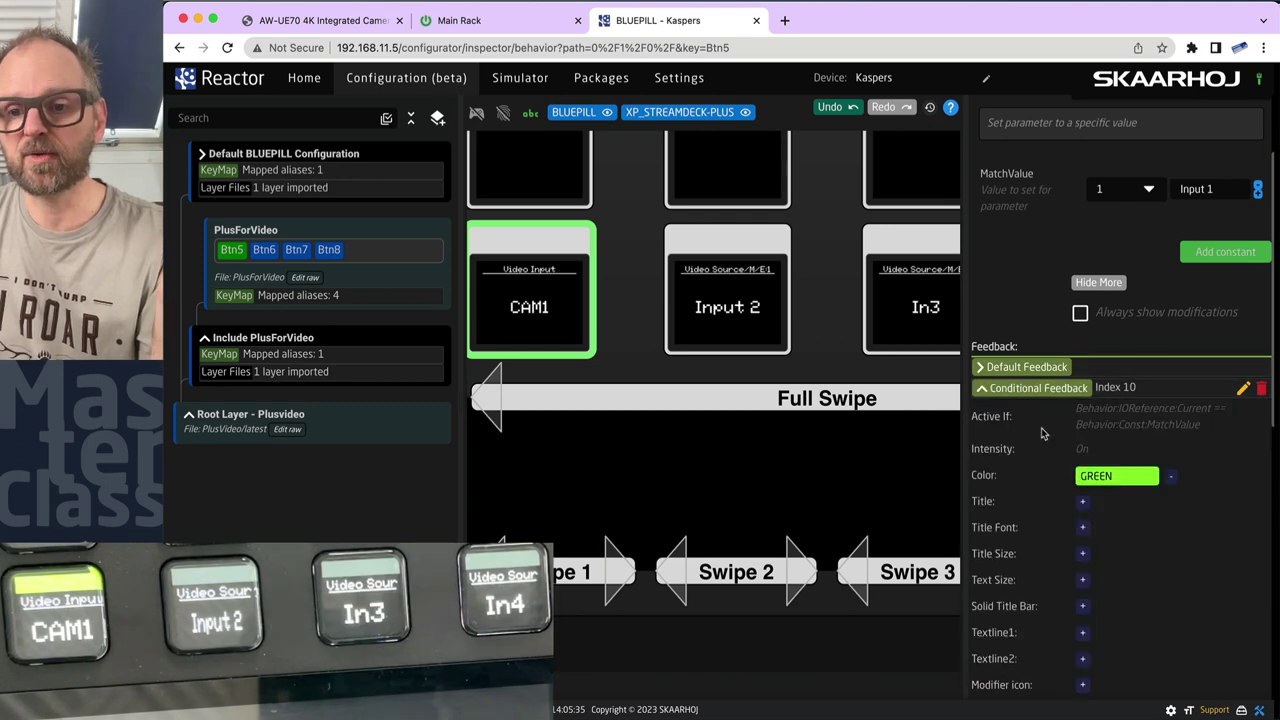
scroll(1013, 141, down, 5)
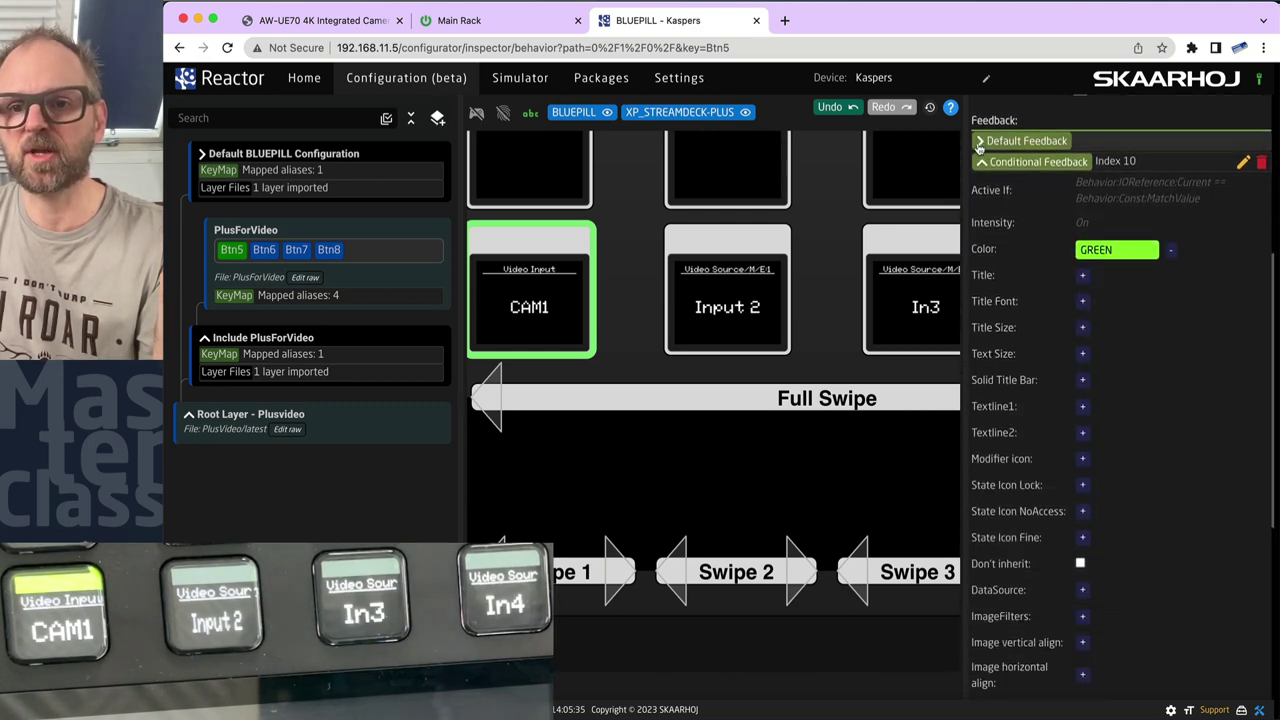
click(1013, 141)
- Replace the fixed input number in Btn5's Textline1 InputShortName path with Behavior:Const:MatchValue
click(1165, 347)
key(End)
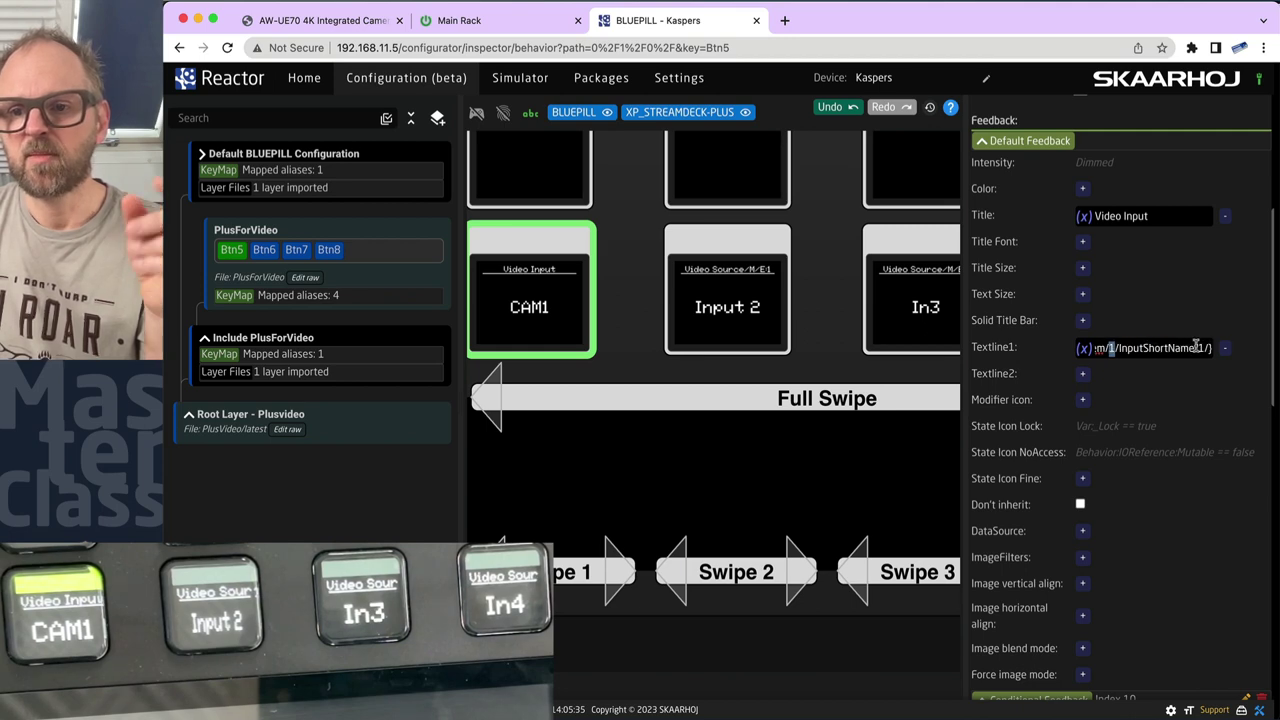
double_click(1203, 347)
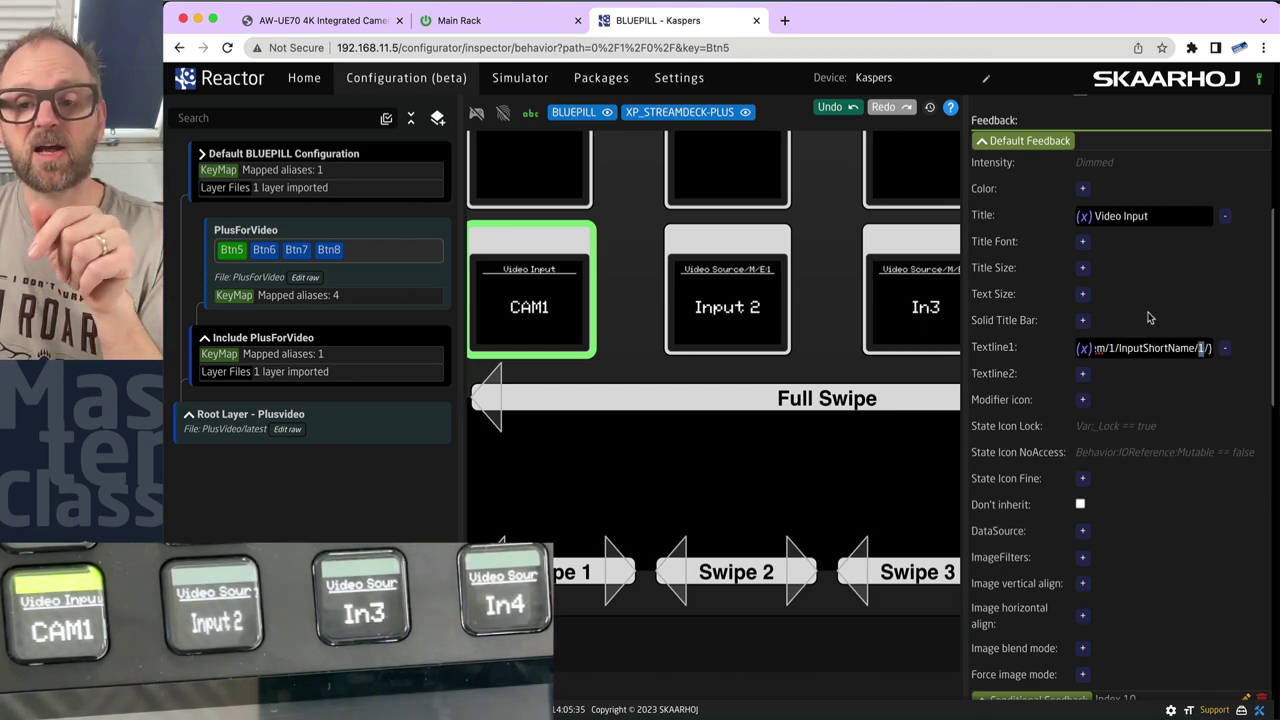
scroll(1148, 317, up, 4)
scroll(1148, 317, up, 3)
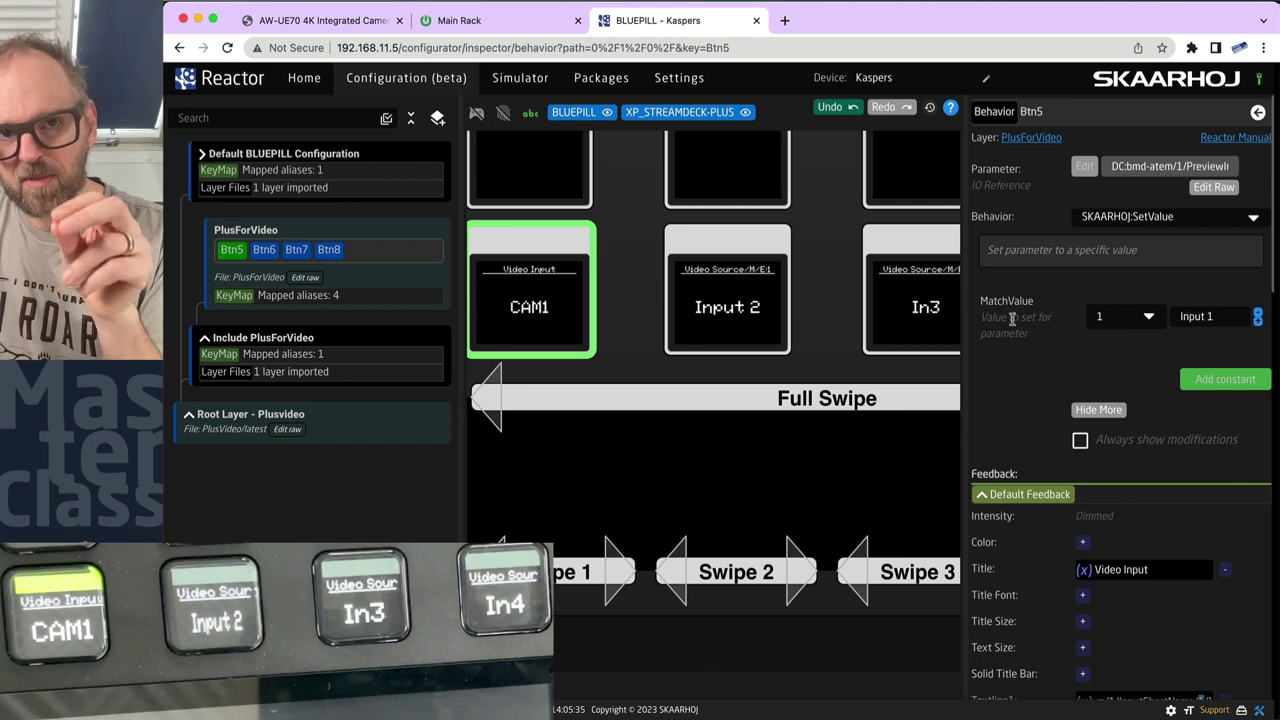
scroll(1148, 530, down, 3)
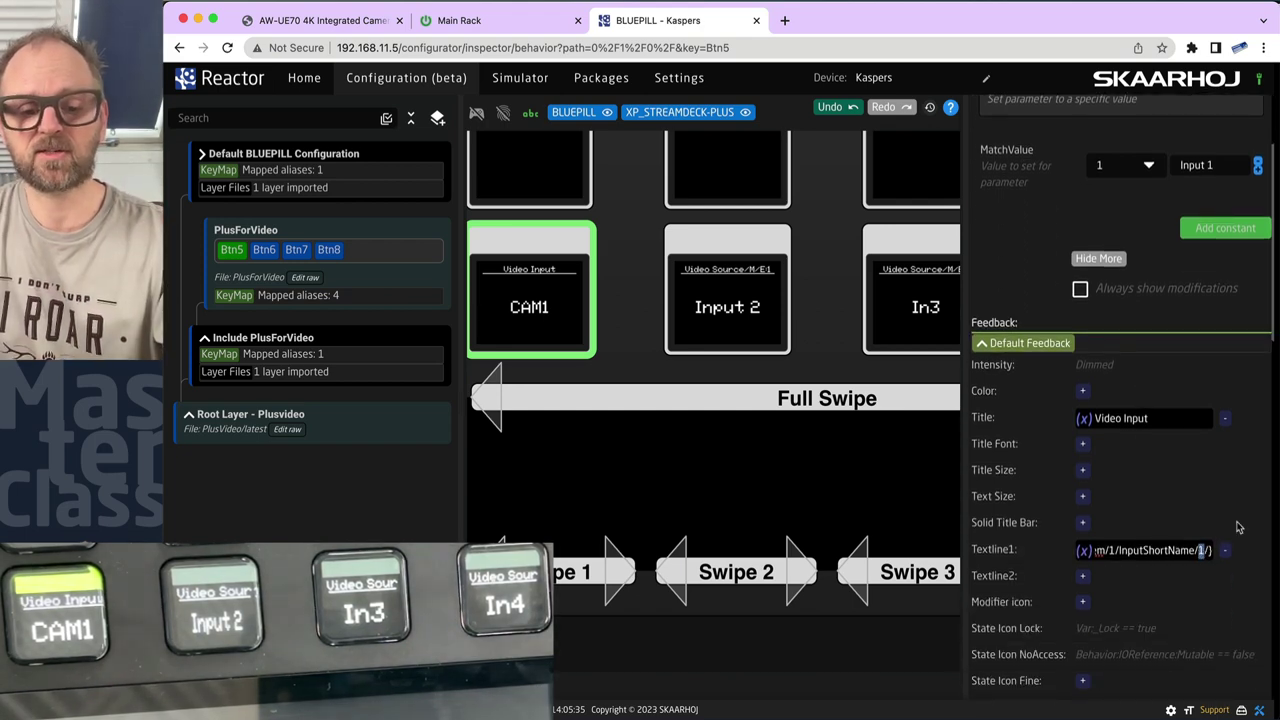
key(Right)
key(Right)
key(Right)
key(Right)
key(Right)
key(Right)
key(Right)
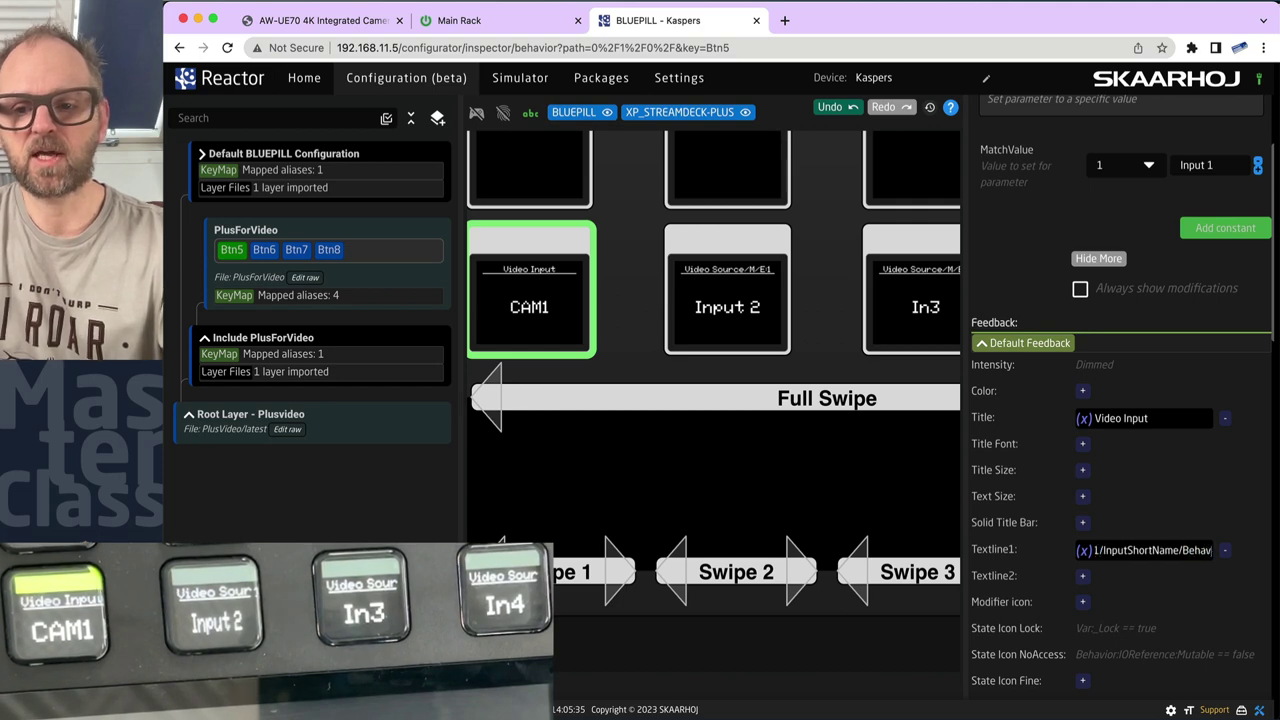
key(Right)
key(Right)
key(Right)
key(Right)
key(Right)
key(Right)
key(Right)
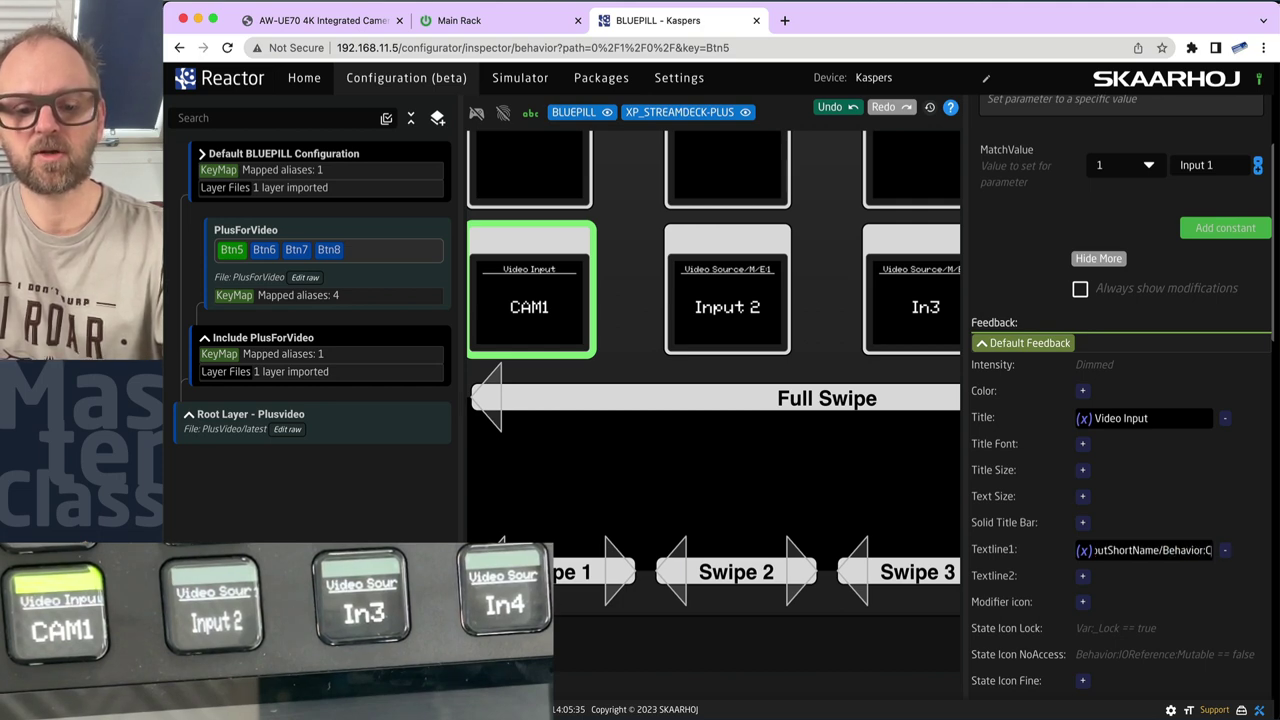
key(Right)
key(Right)
key(Right)
key(Right)
key(Right)
key(Right)
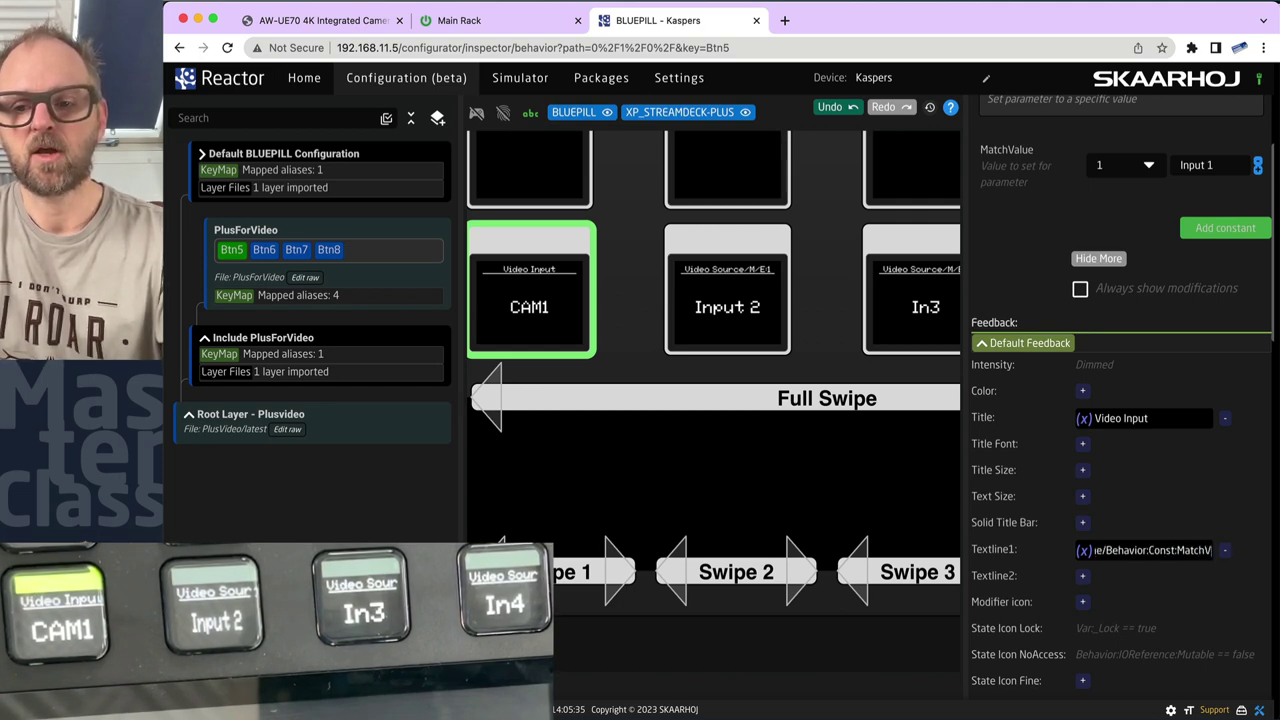
click(1233, 490)
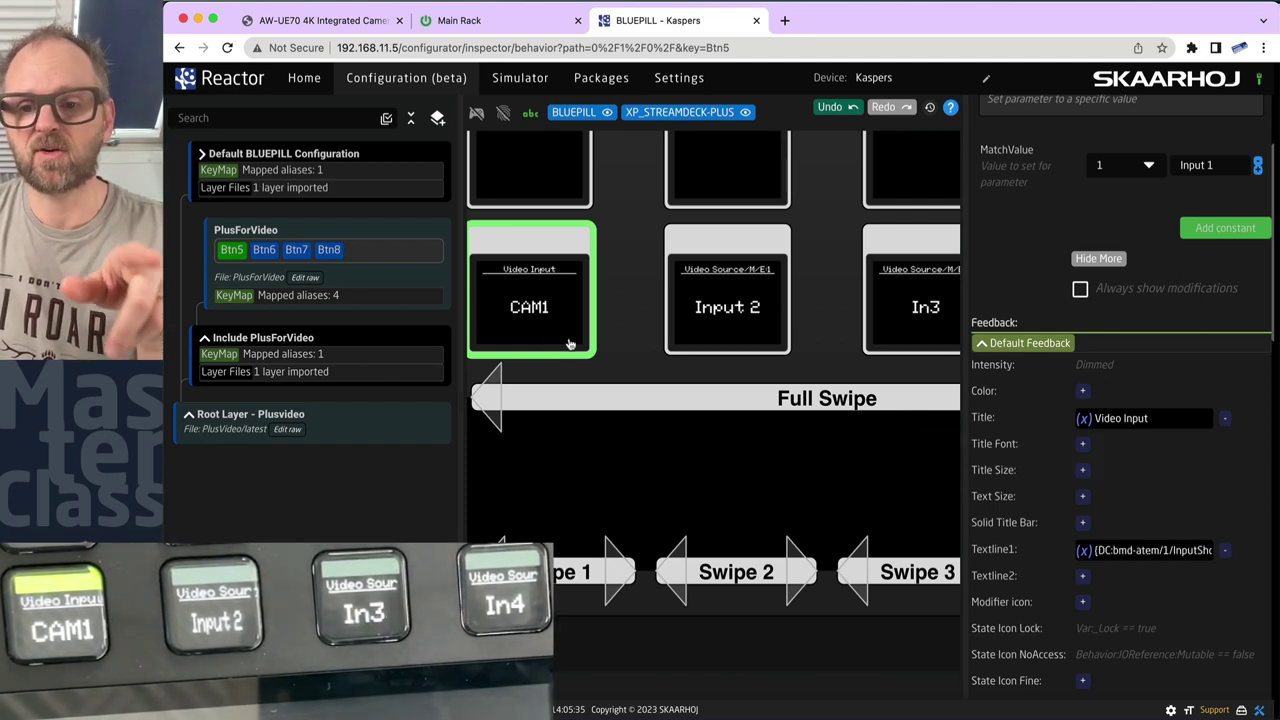
- Read through Btn5's Textline1 expression to its end to check the MatchValue reference
click(1166, 549)
key(Right)
key(Right)
key(Right)
key(Right)
key(Right)
key(Right)
key(Right)
key(Right)
key(Right)
key(Right)
key(Right)
key(Right)
key(Right)
key(Right)
key(Right)
key(Right)
key(Right)
key(Right)
key(Right)
key(Right)
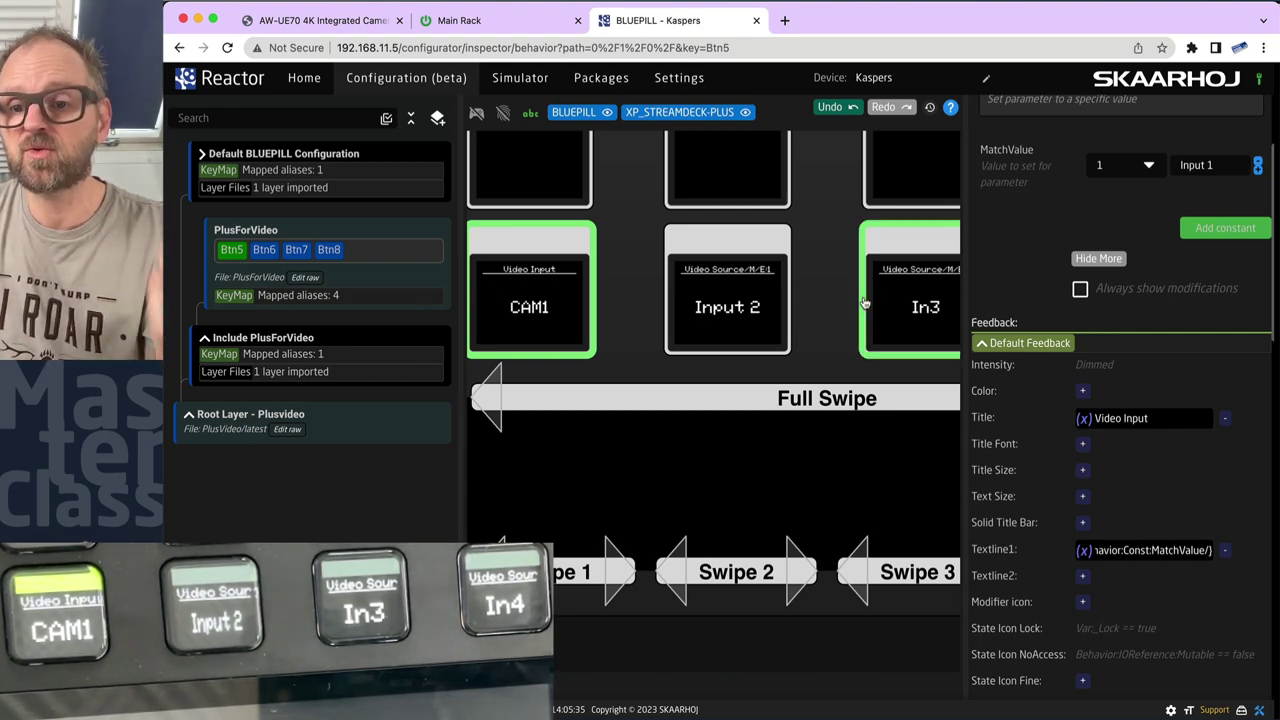
scroll(1165, 505, down, 5)
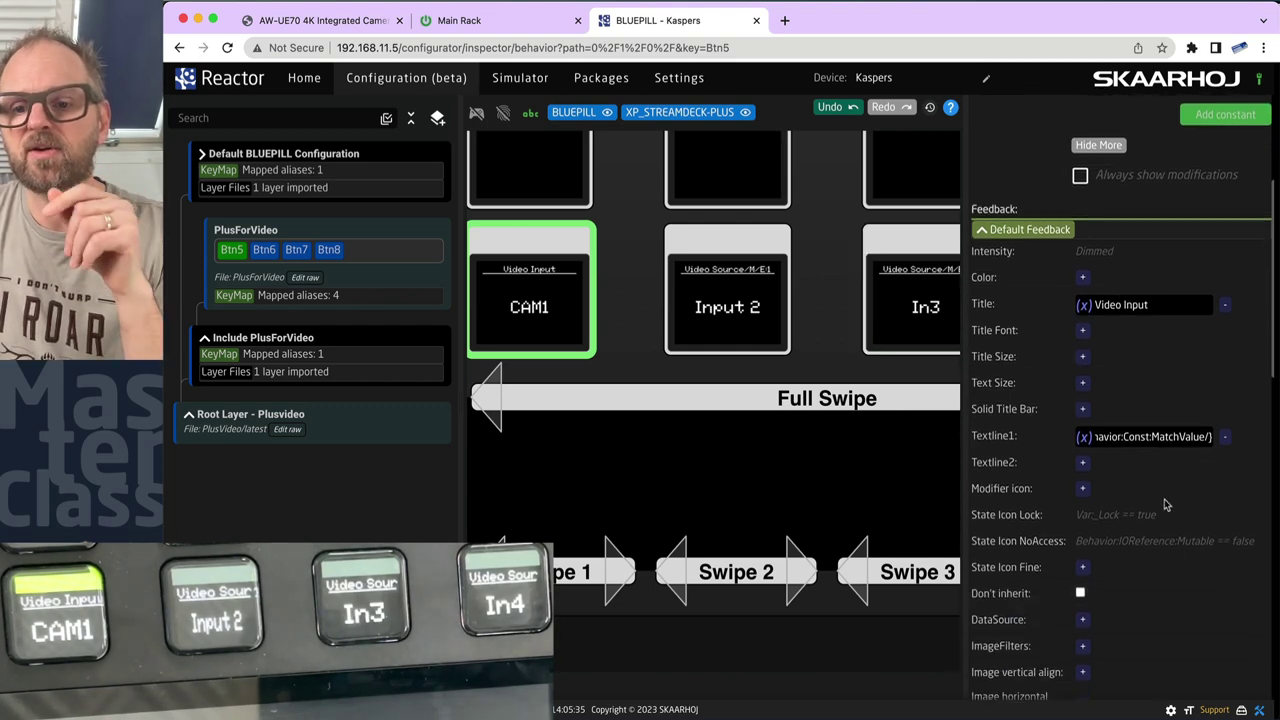
scroll(1165, 505, up, 5)
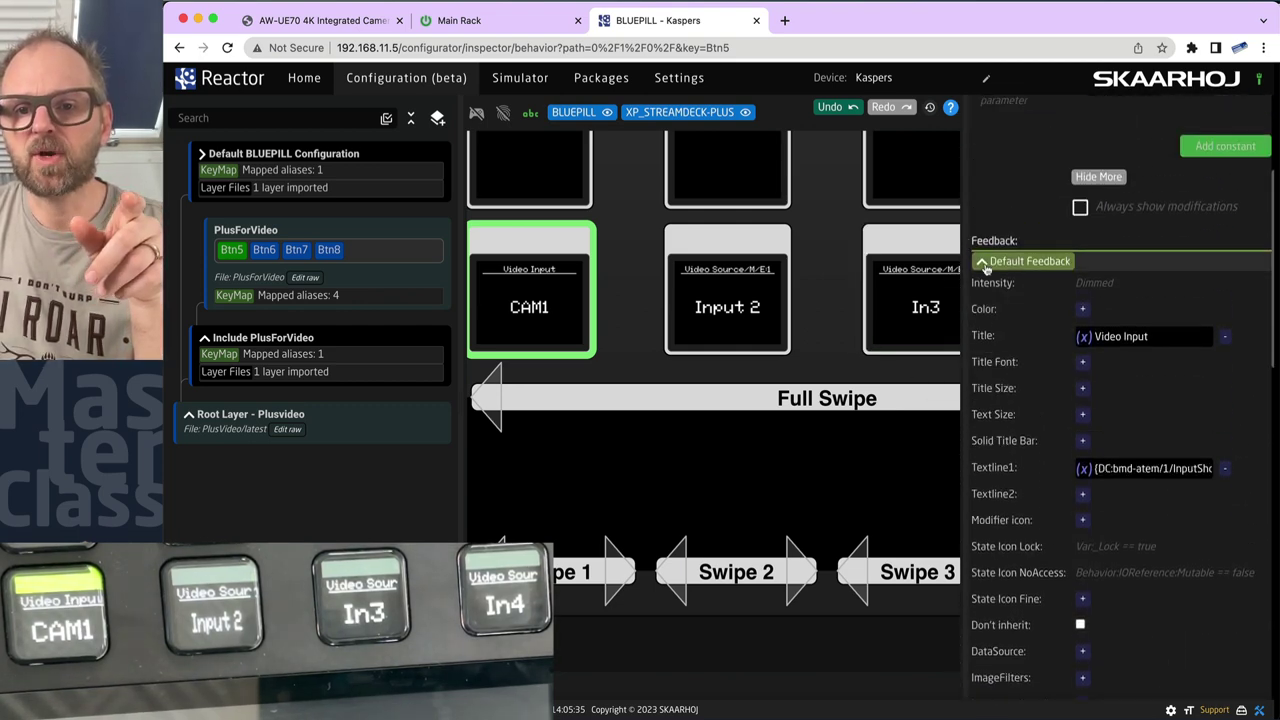
- Add another conditional feedback at the end of Btn5's feedback list and set its color to RED
click(981, 262)
click(988, 285)
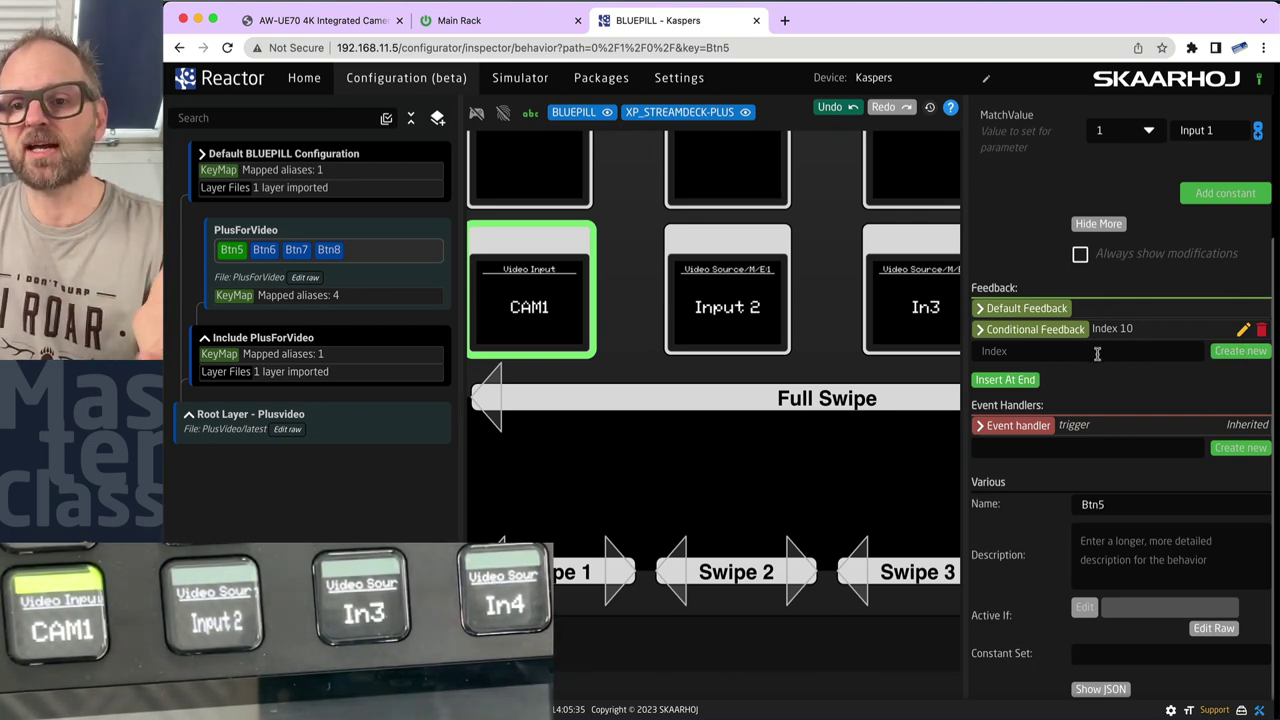
click(1008, 381)
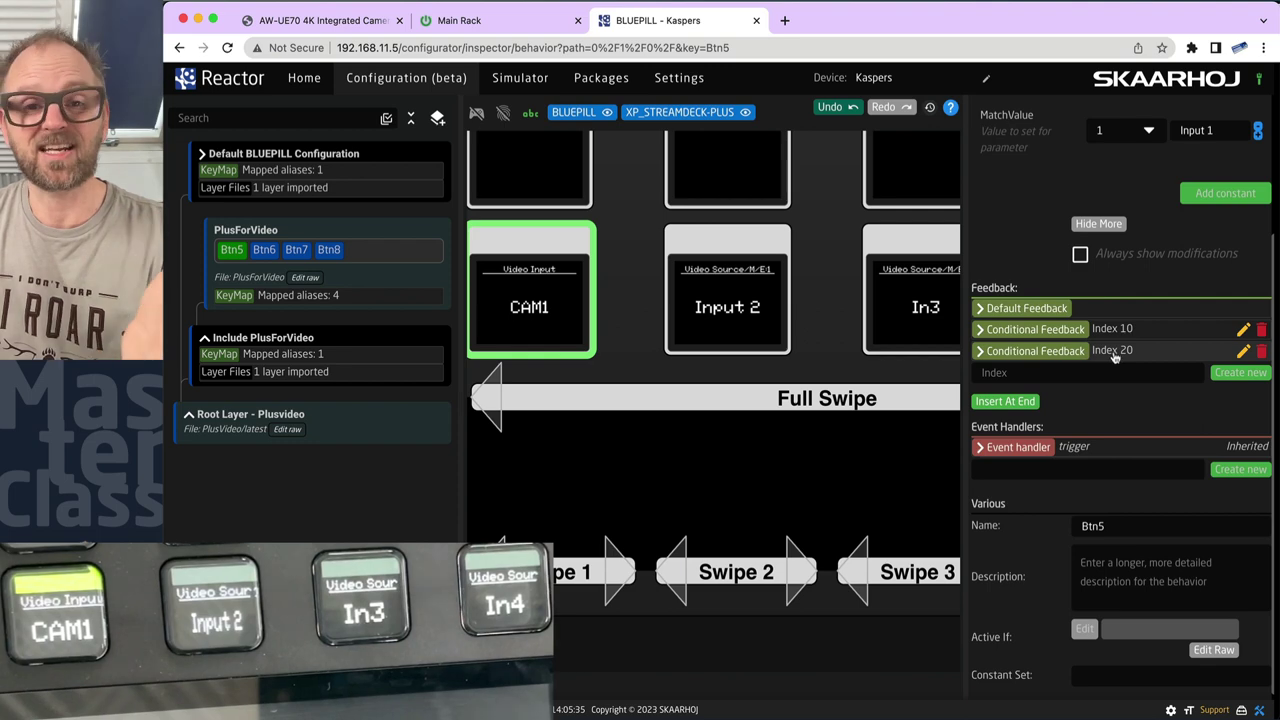
click(981, 352)
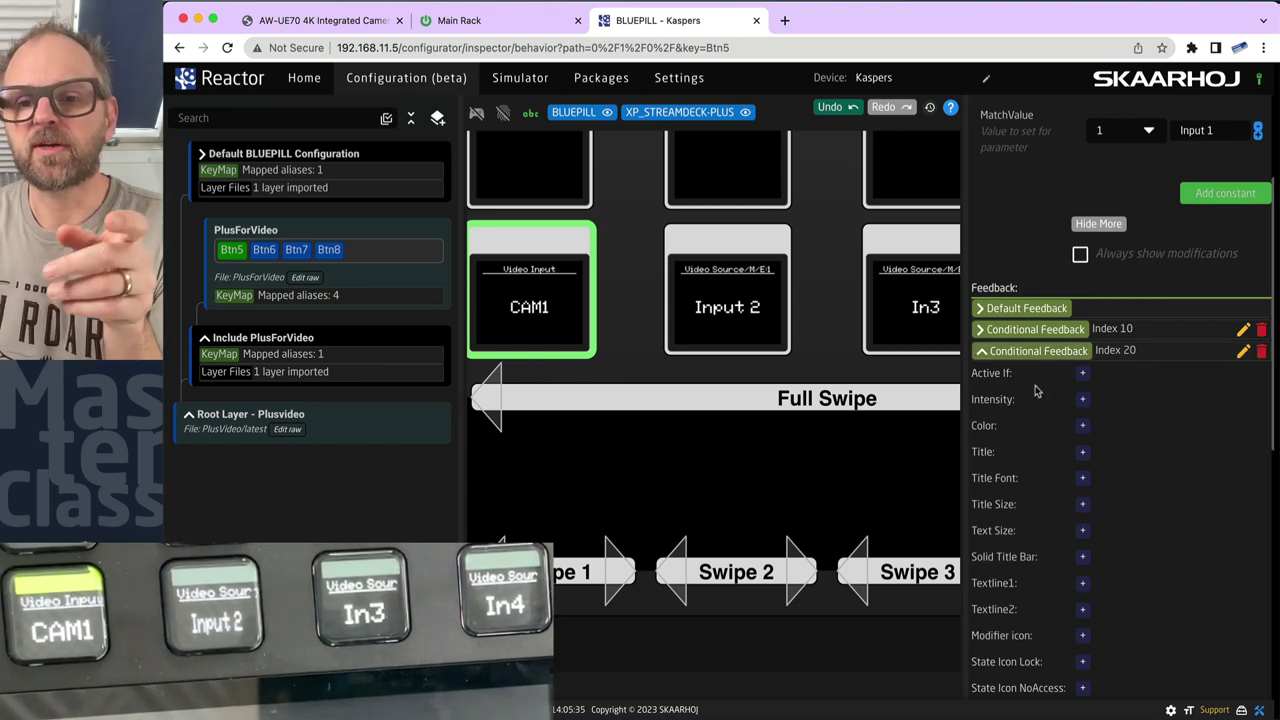
click(1082, 425)
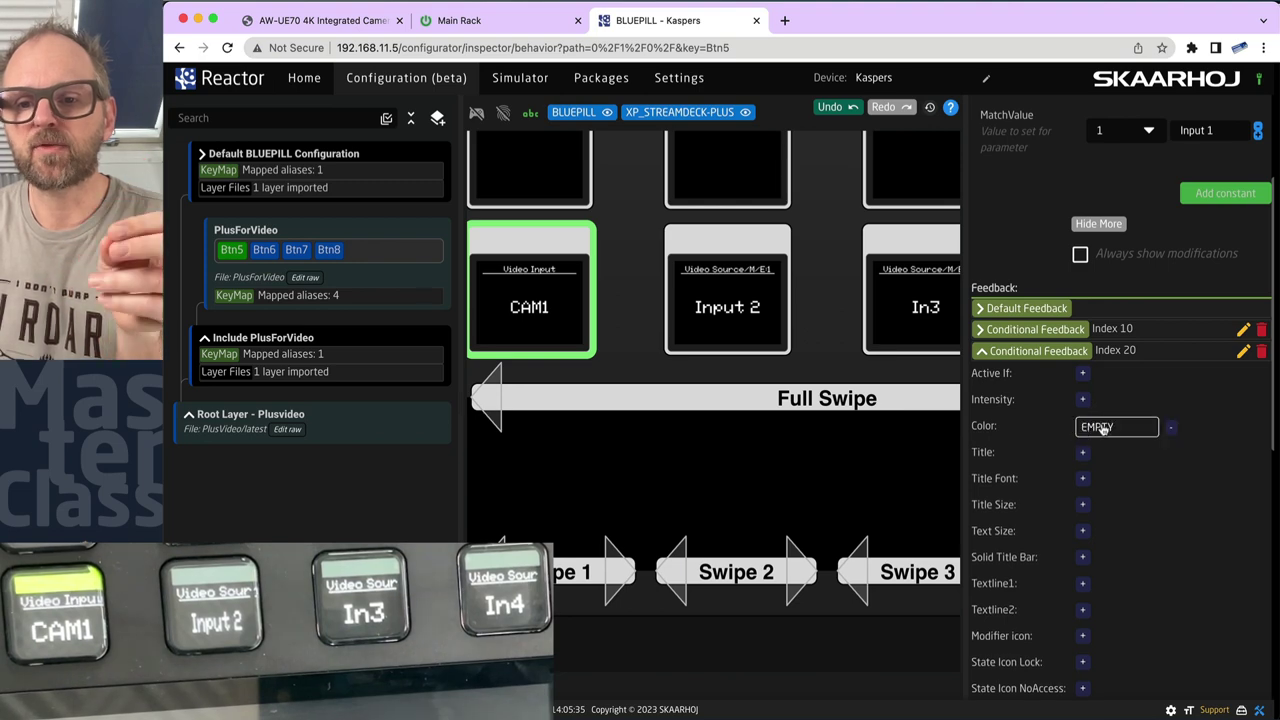
click(1105, 428)
click(605, 364)
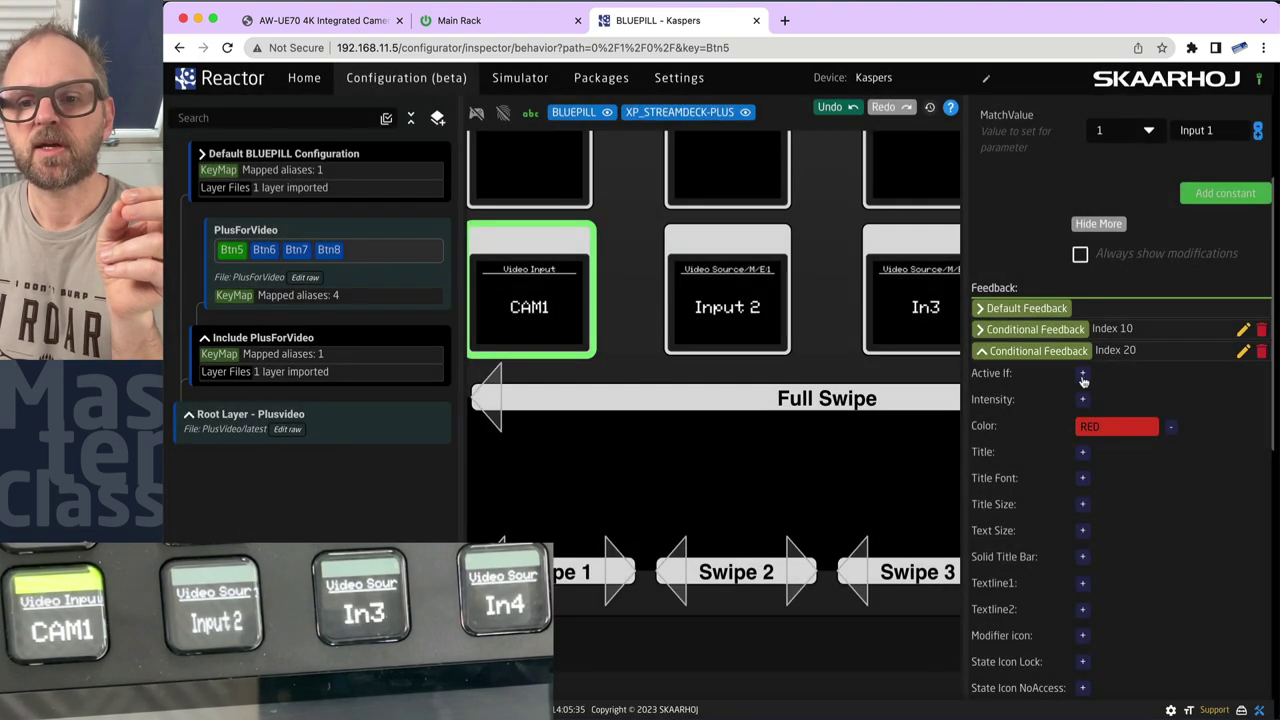
- Set the red conditional feedback's Active If condition to true and turn on simulation in the panel view
click(1084, 374)
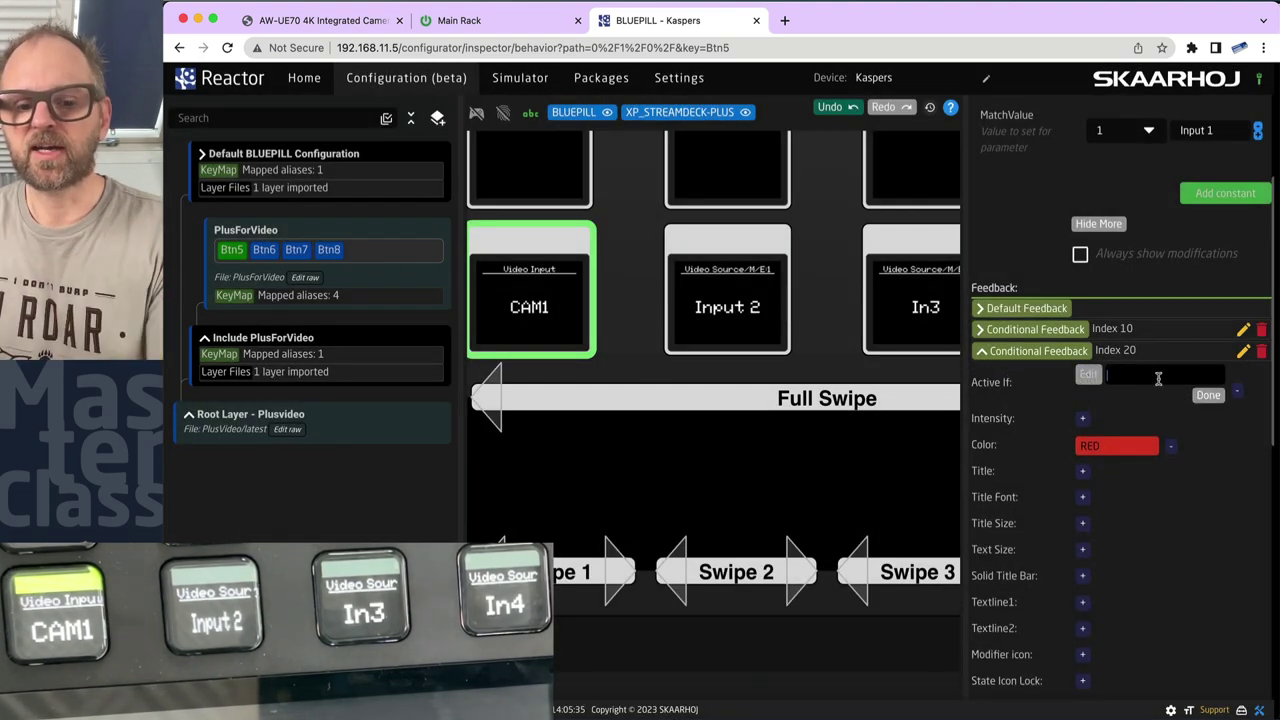
text(true)
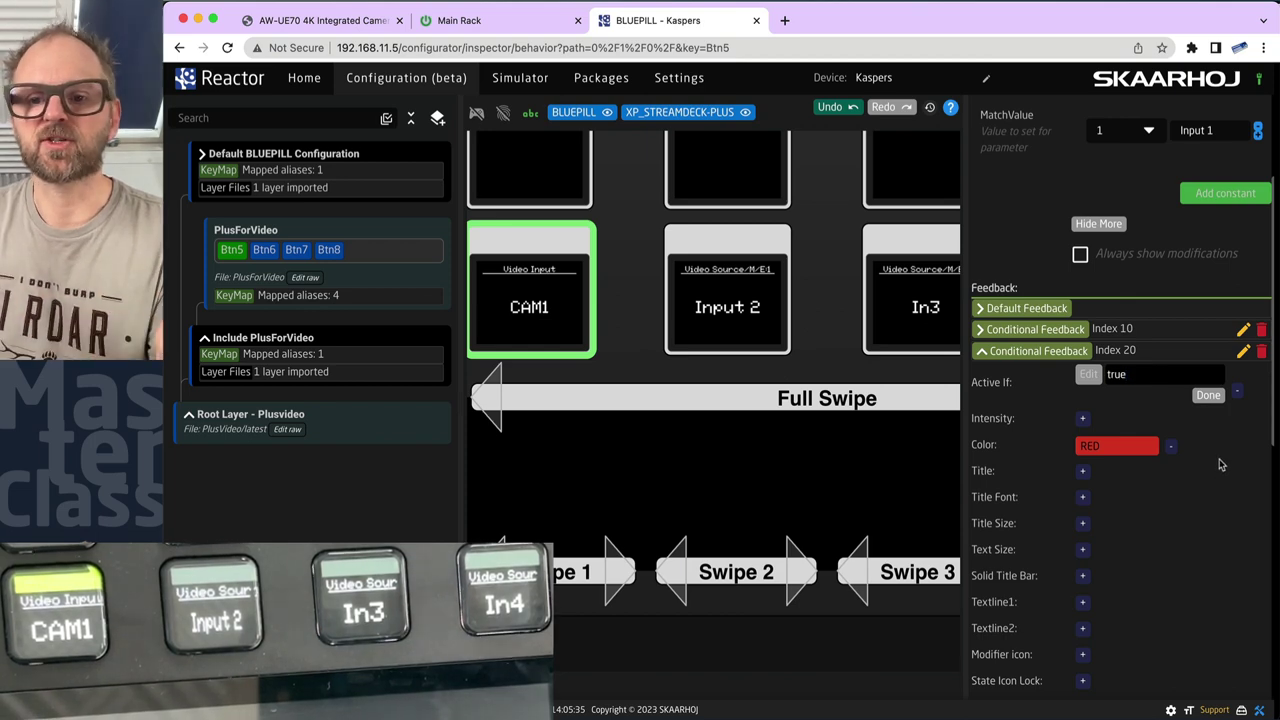
click(1209, 396)
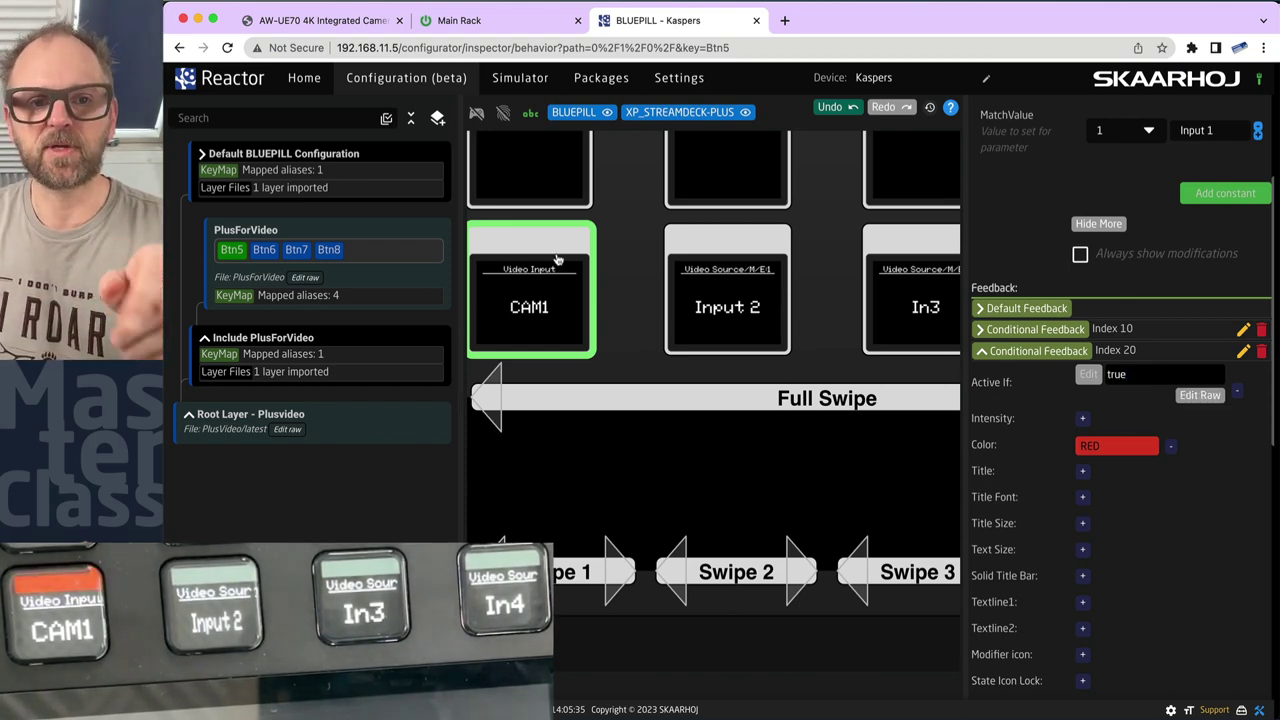
click(476, 112)
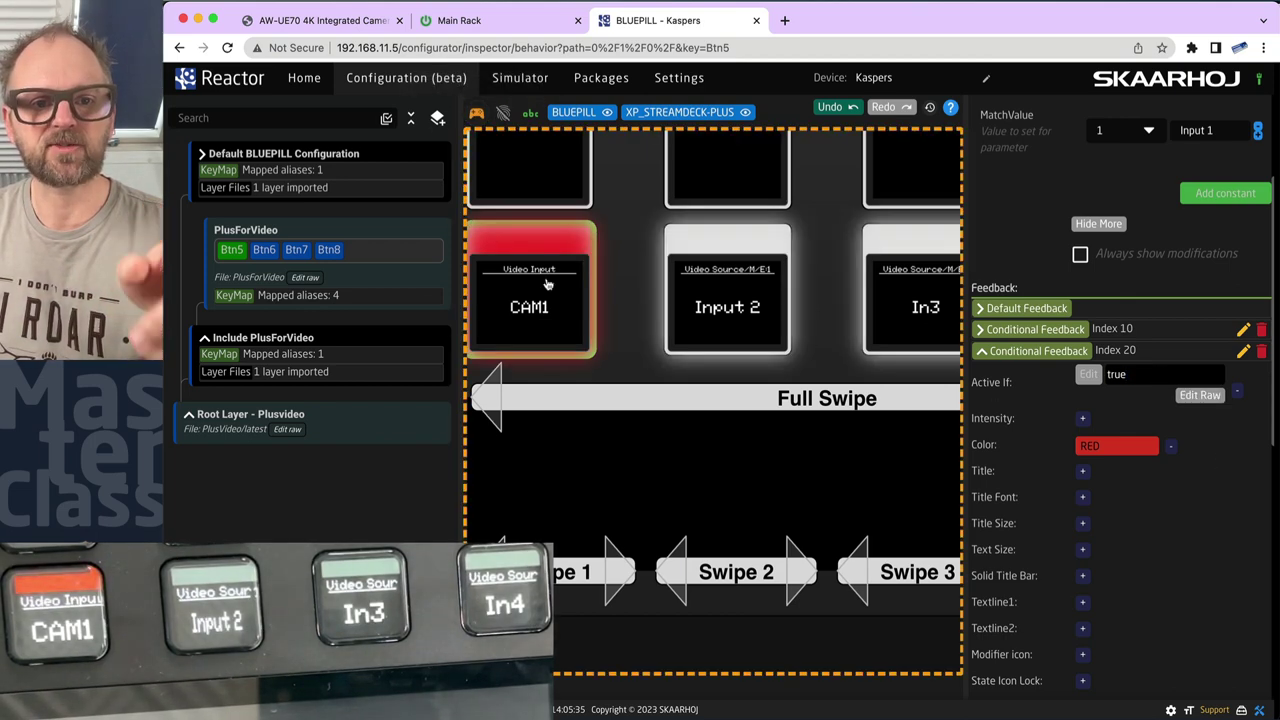
- In the red feedback's Active If condition, set statement 1 to the ATEM Mini's Tally By Source Tally Flags parameter
click(1089, 374)
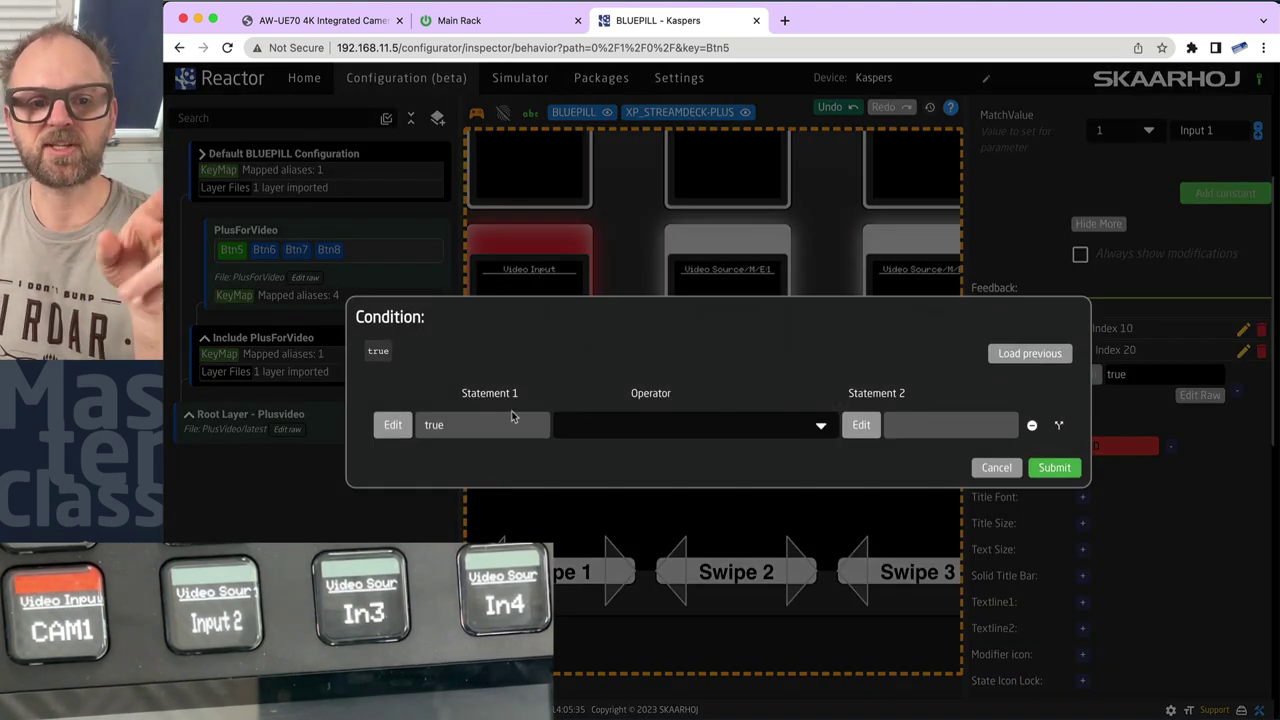
click(392, 425)
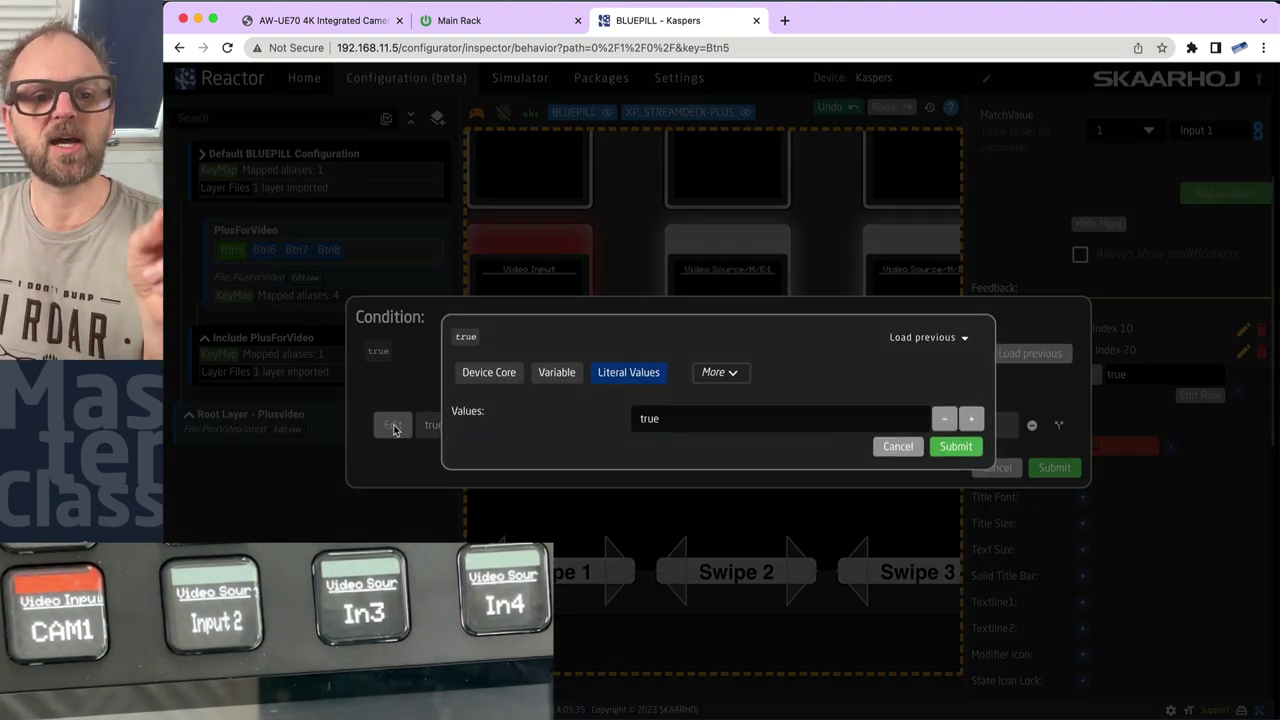
click(497, 373)
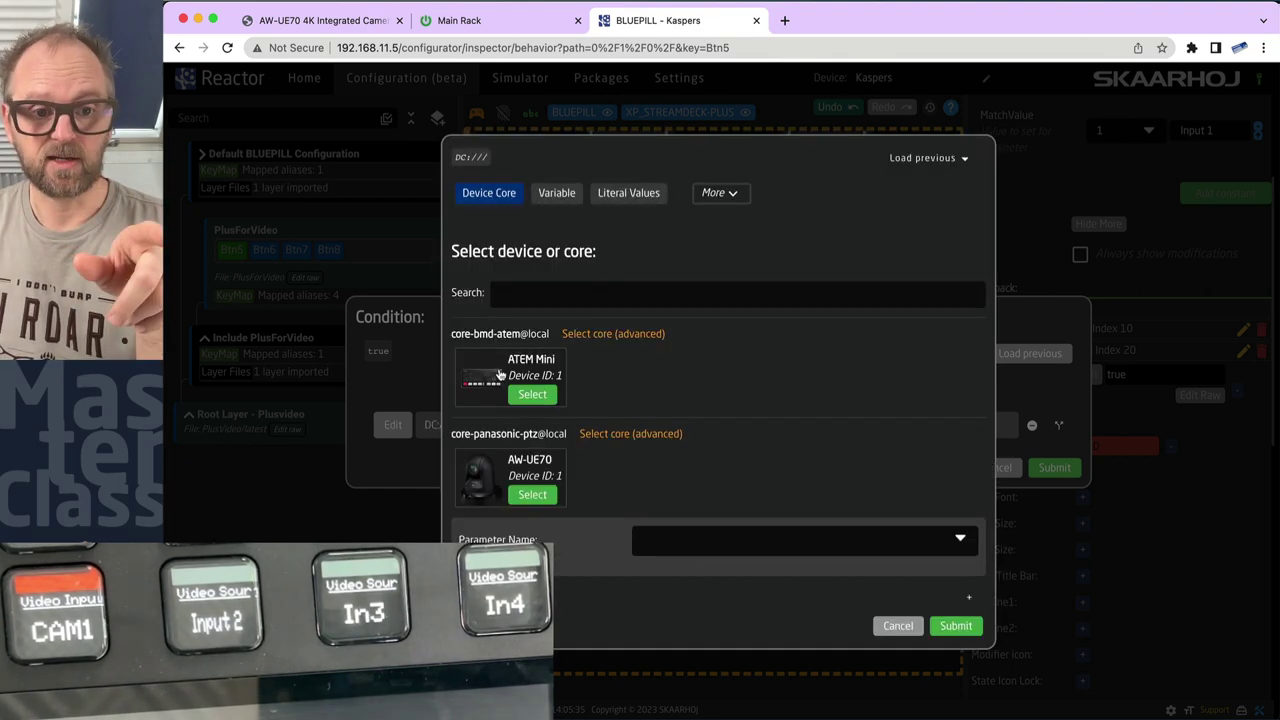
click(524, 400)
text(tally)
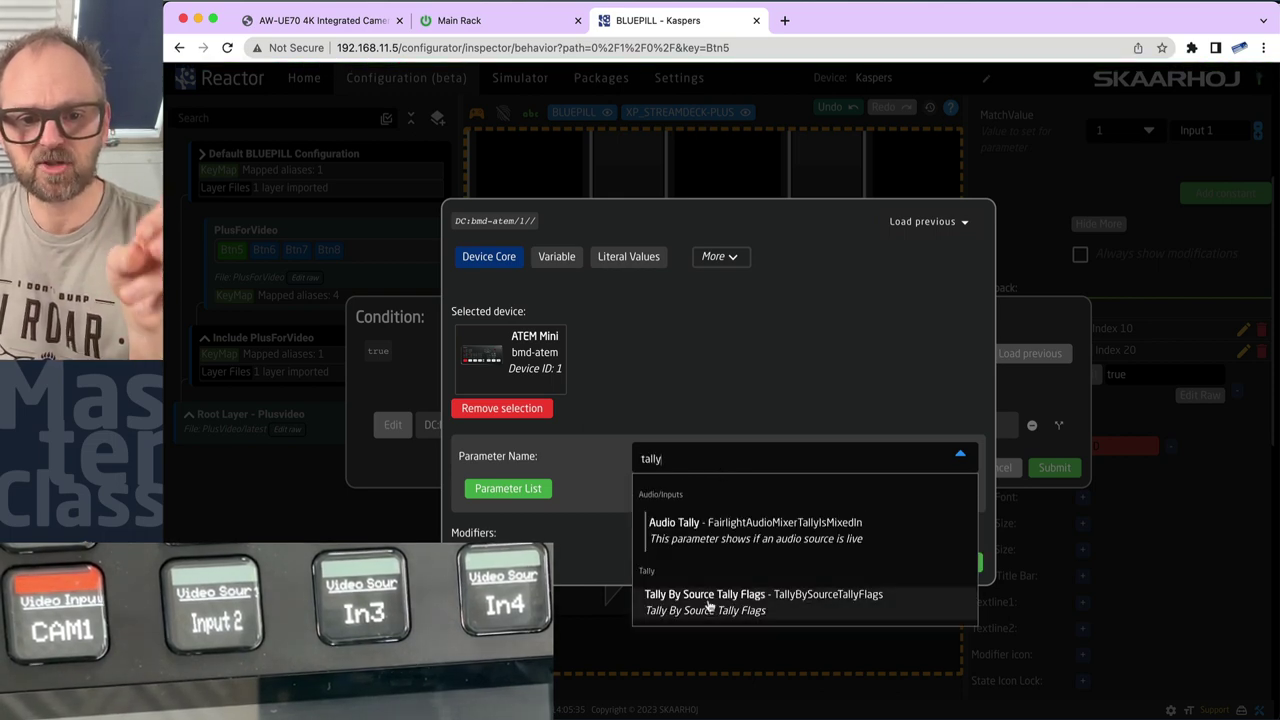
click(722, 600)
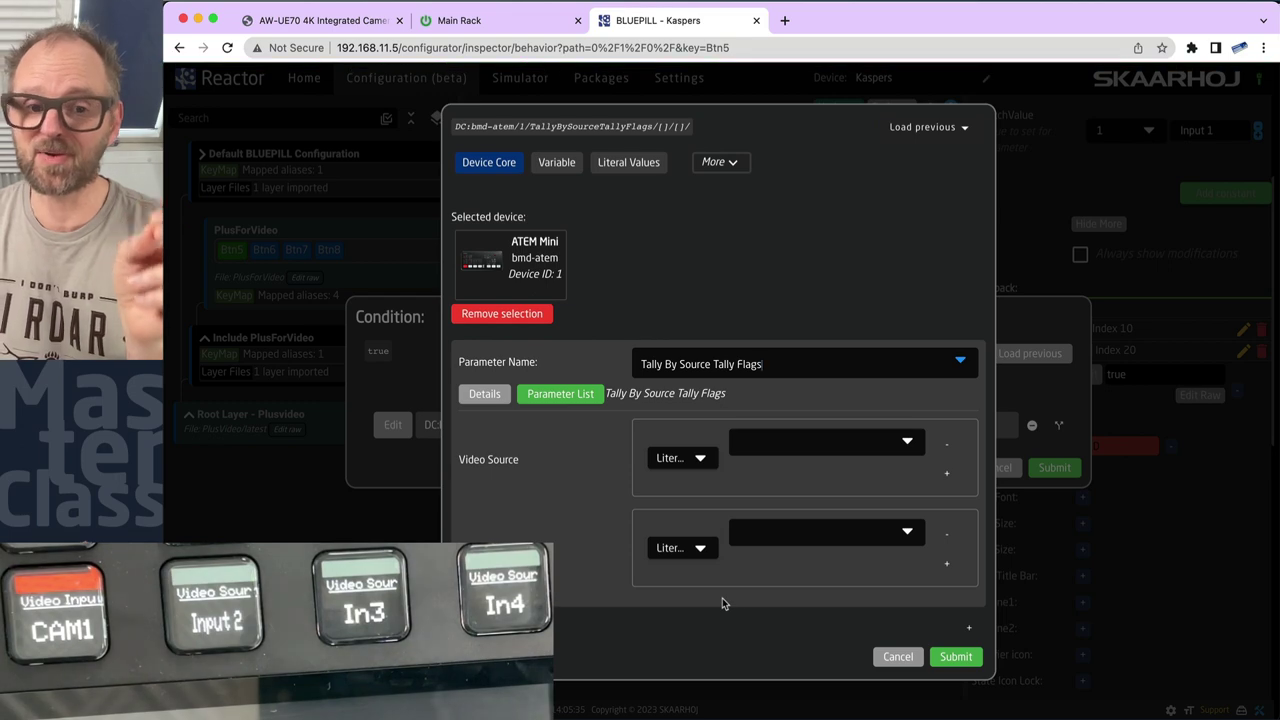
- Set the tally parameter's video source type to Behavior value with no value chosen, pick Program for the second dimension, and submit
click(908, 441)
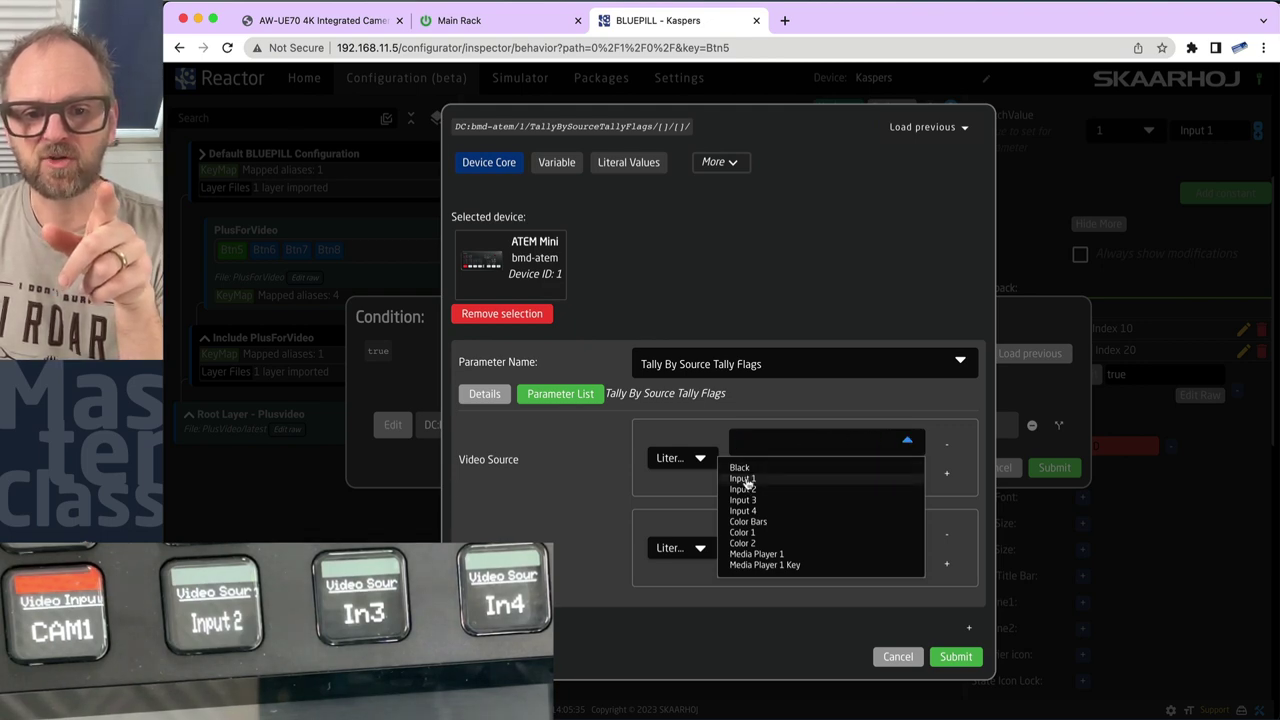
click(700, 460)
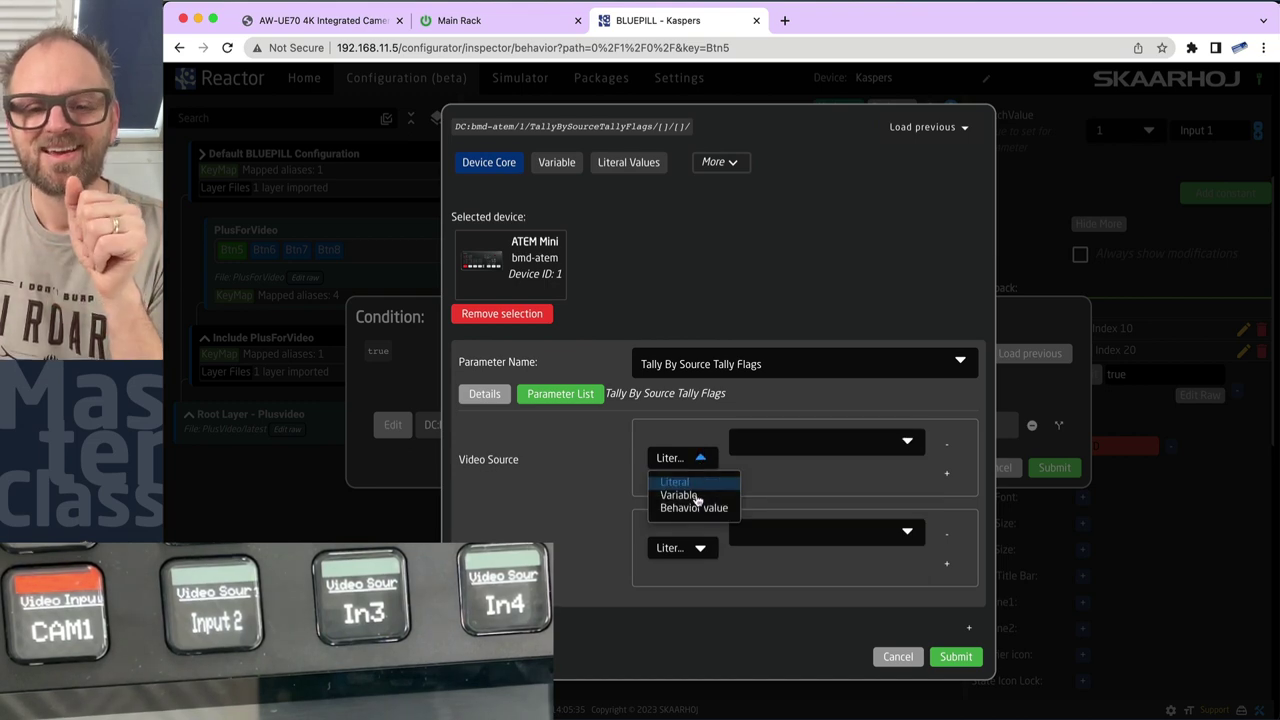
click(702, 510)
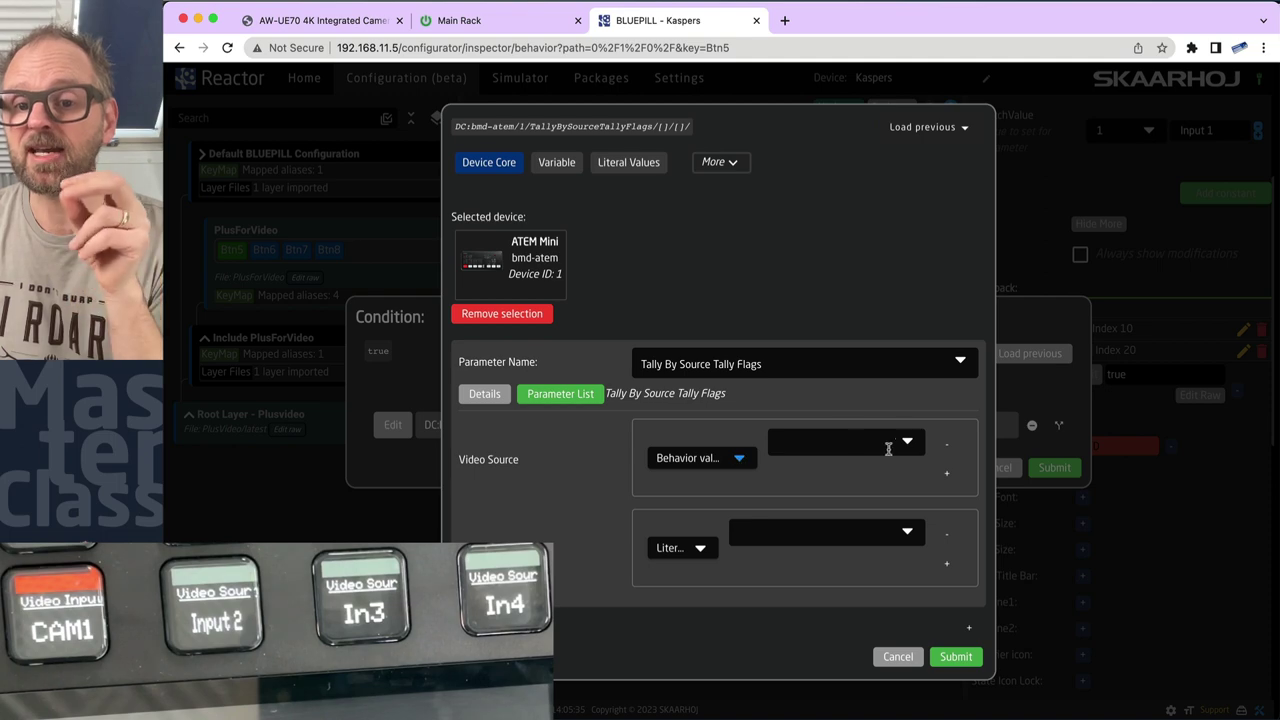
click(904, 444)
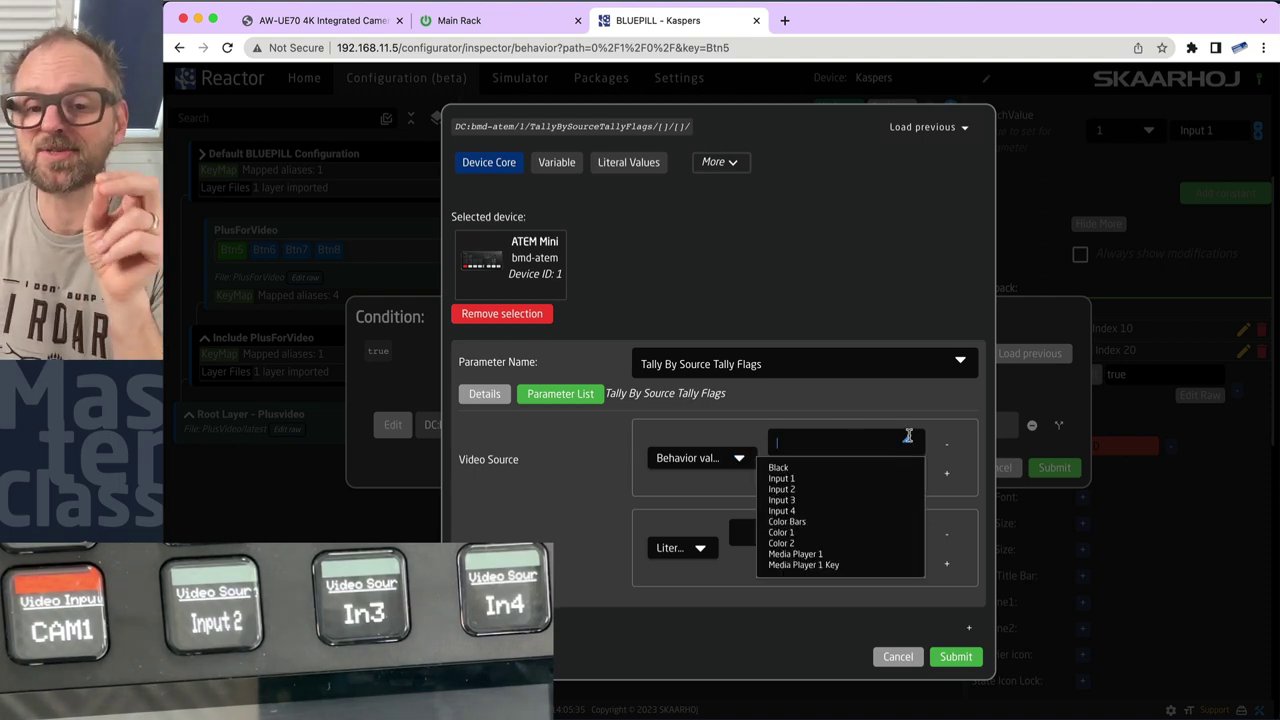
click(670, 448)
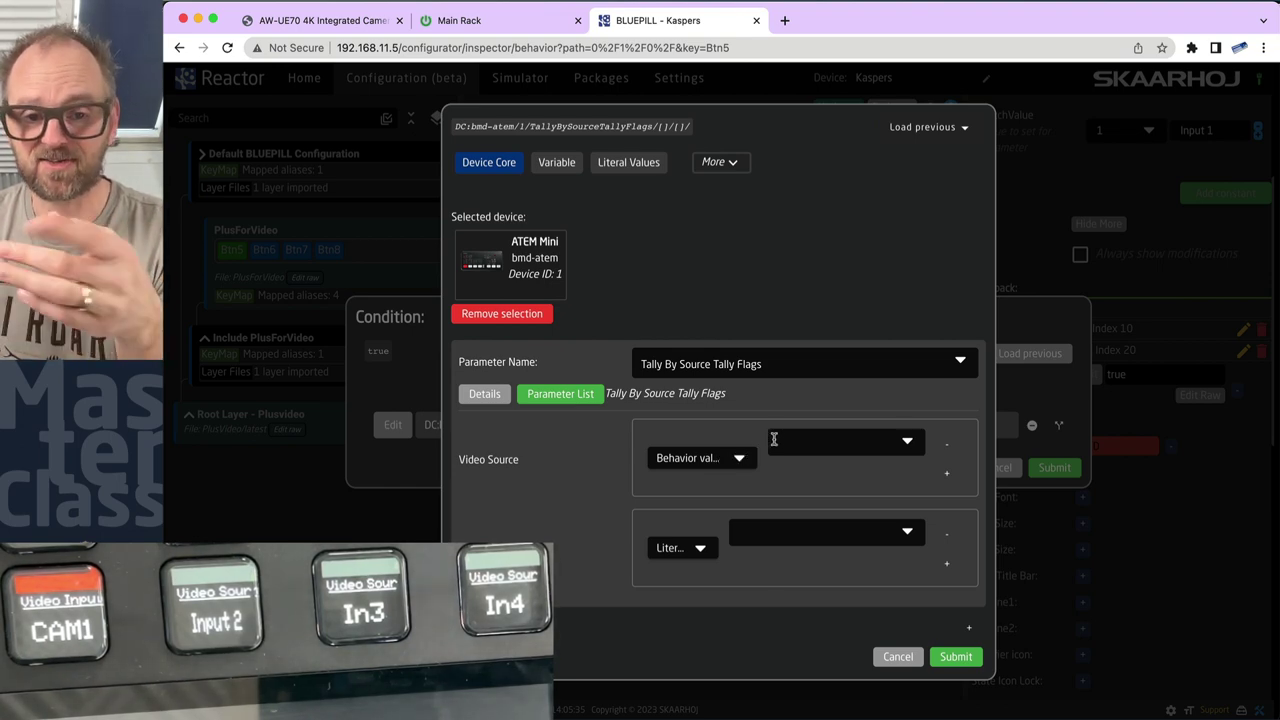
click(785, 528)
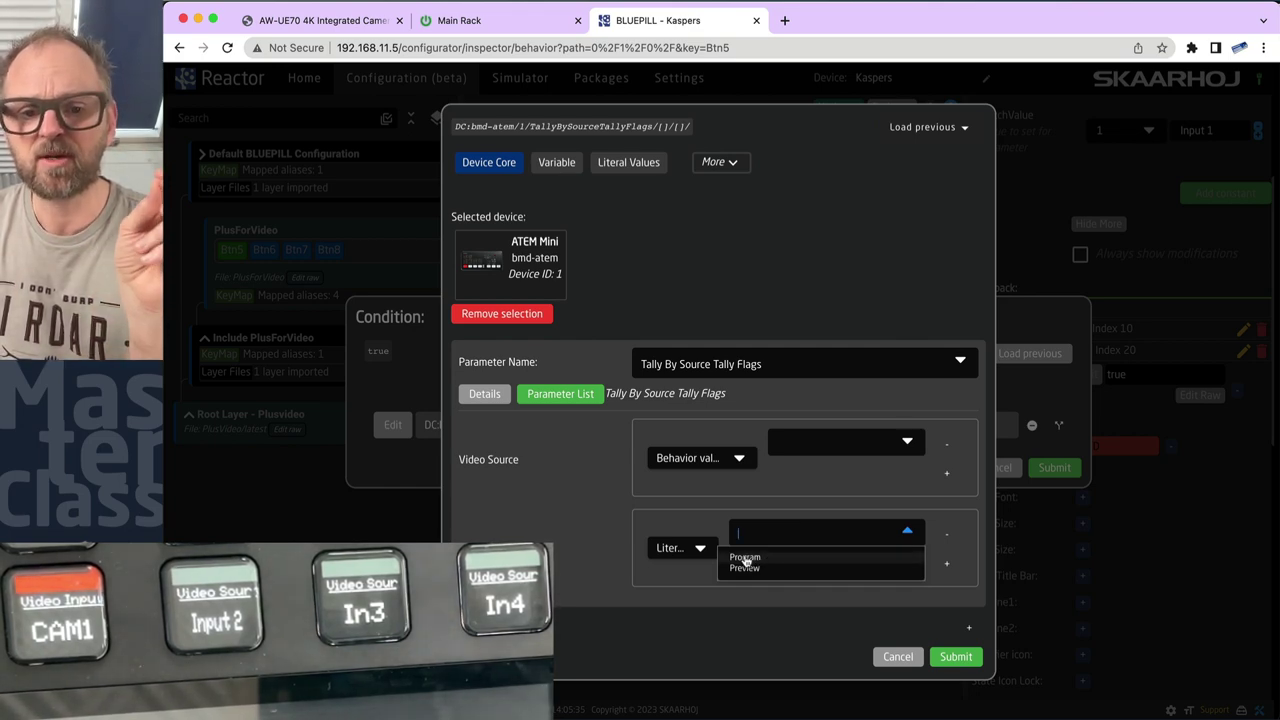
click(745, 558)
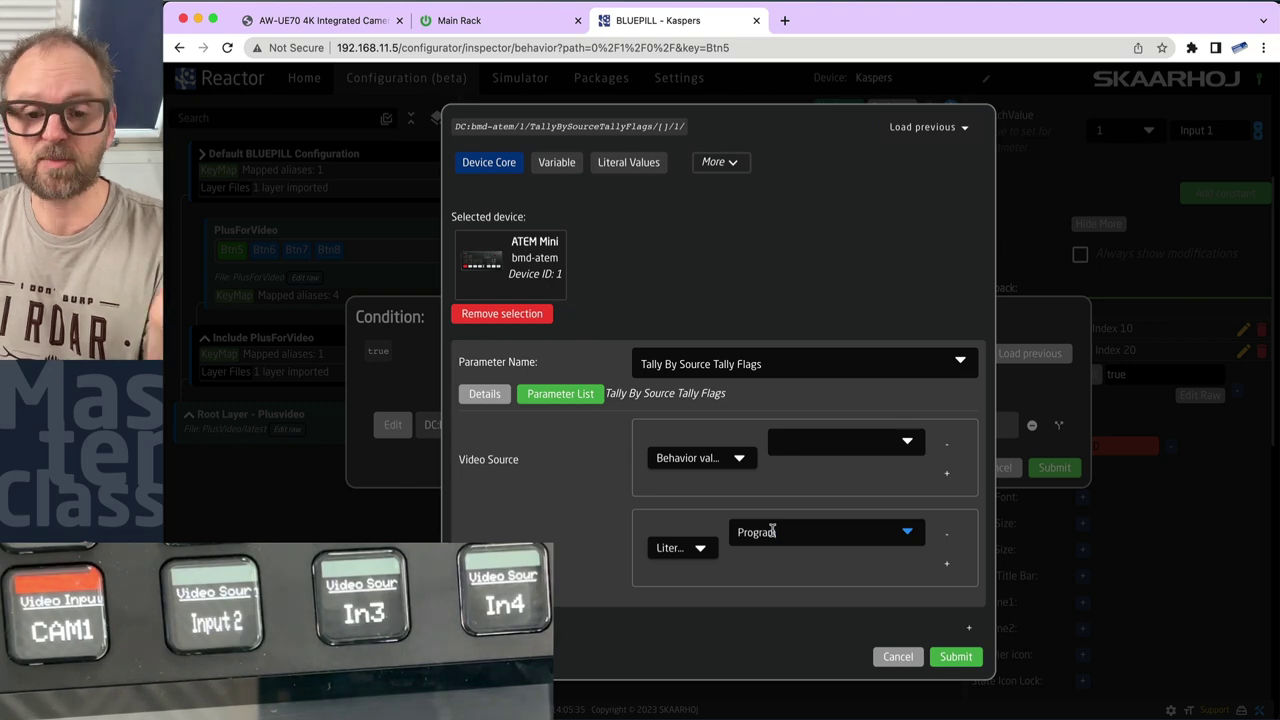
click(769, 532)
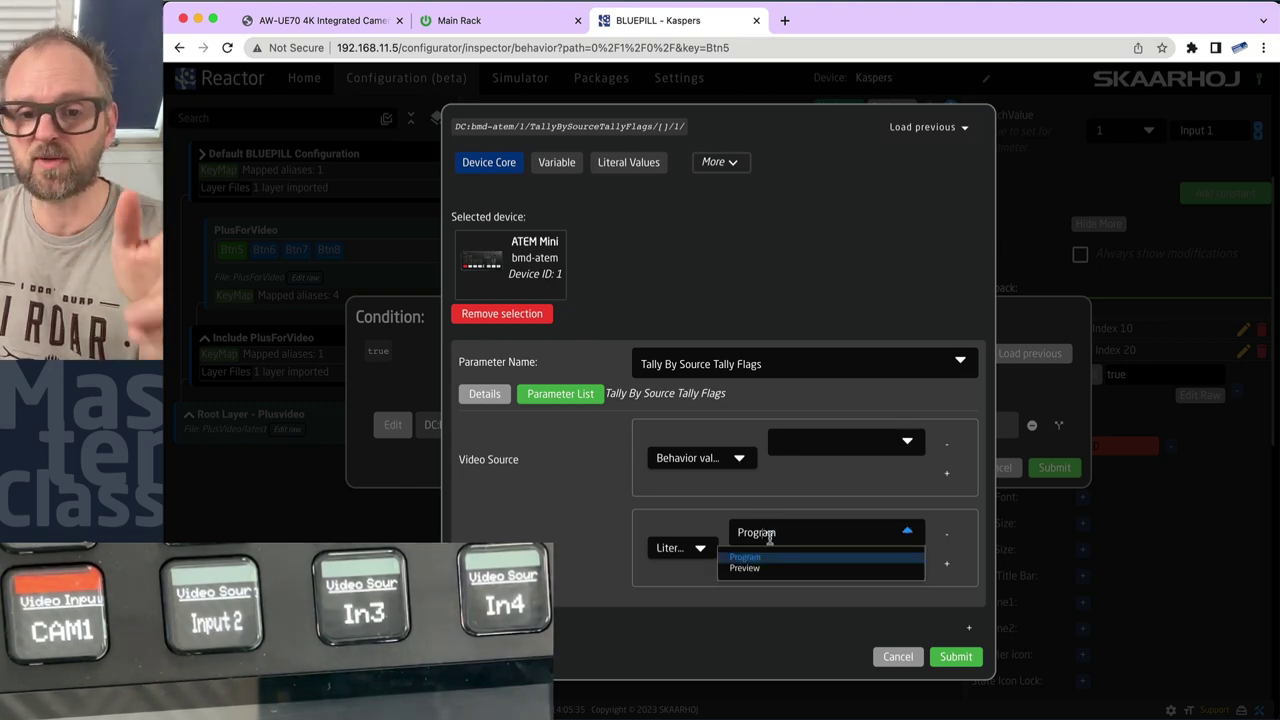
click(955, 657)
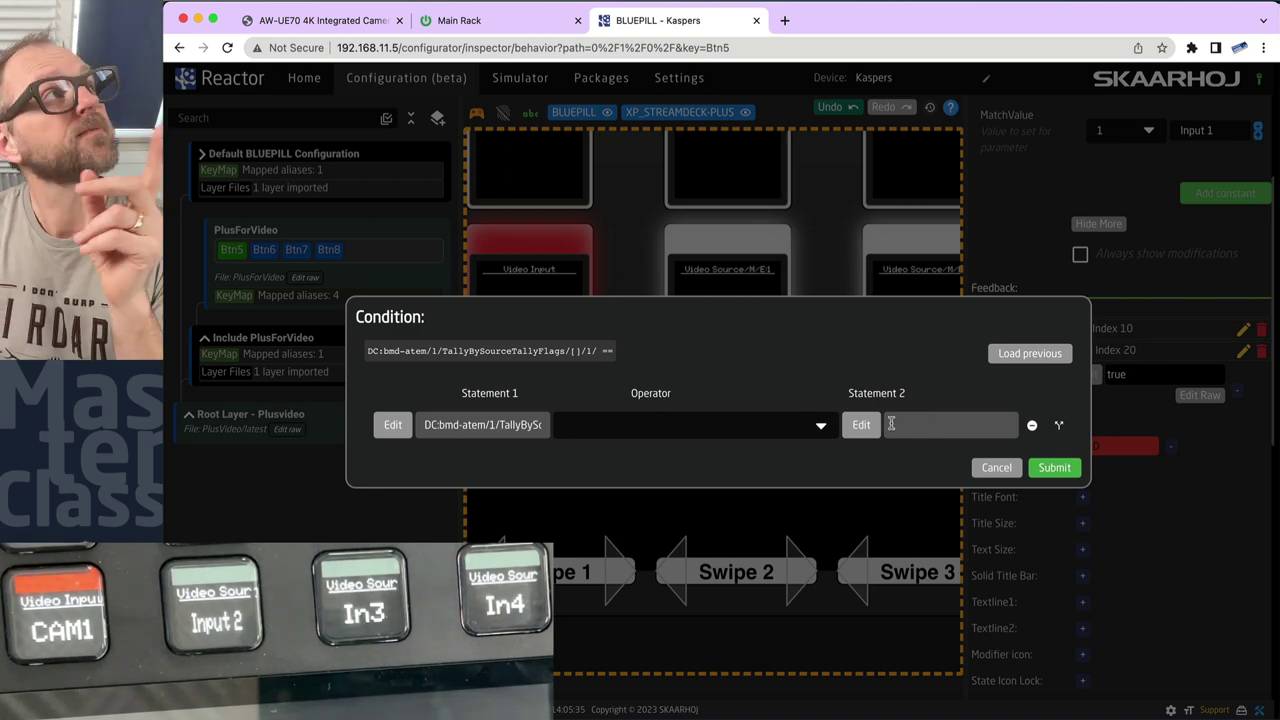
- Complete the condition with the operator "is equal to" and the literal value true in statement 2, and submit it
click(855, 424)
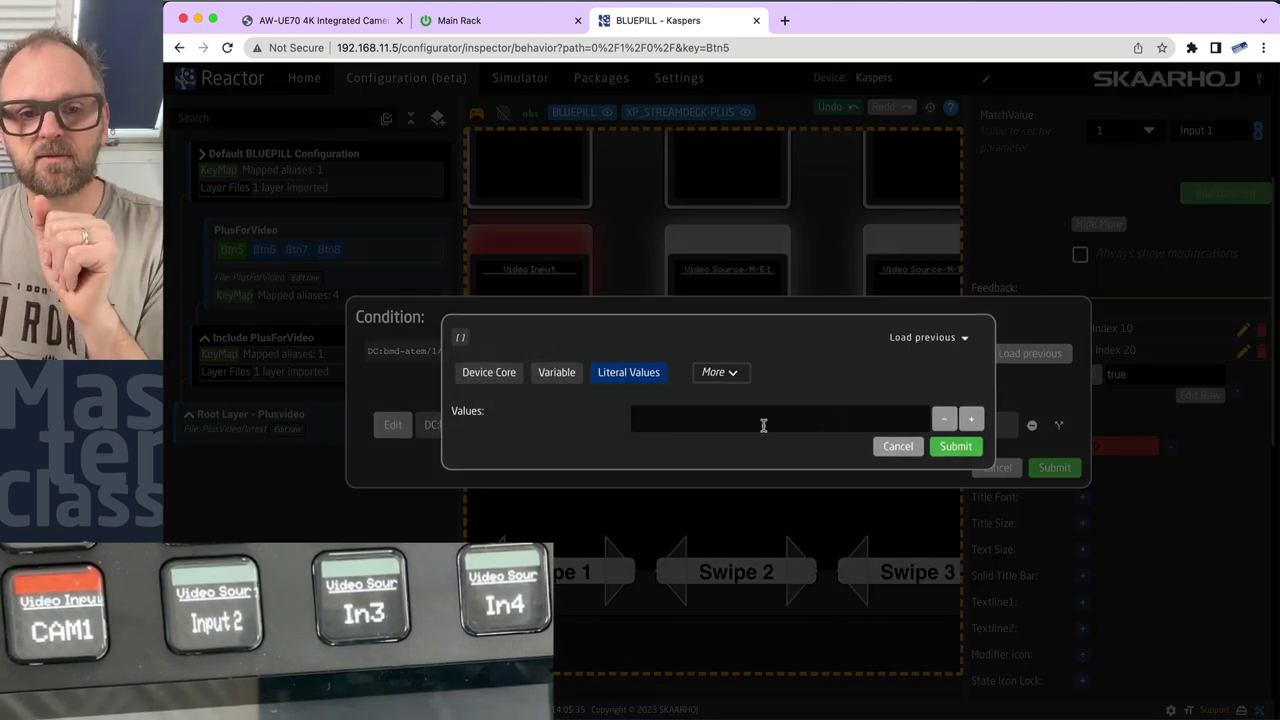
text(true)
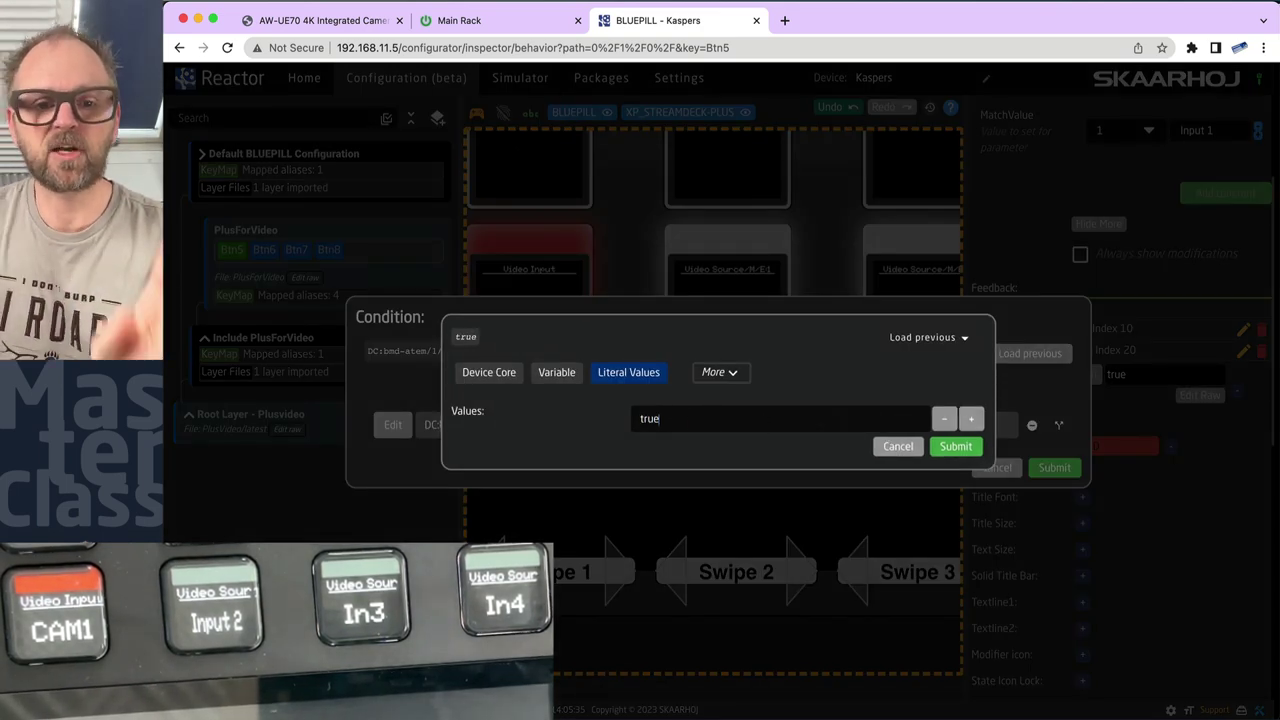
click(953, 447)
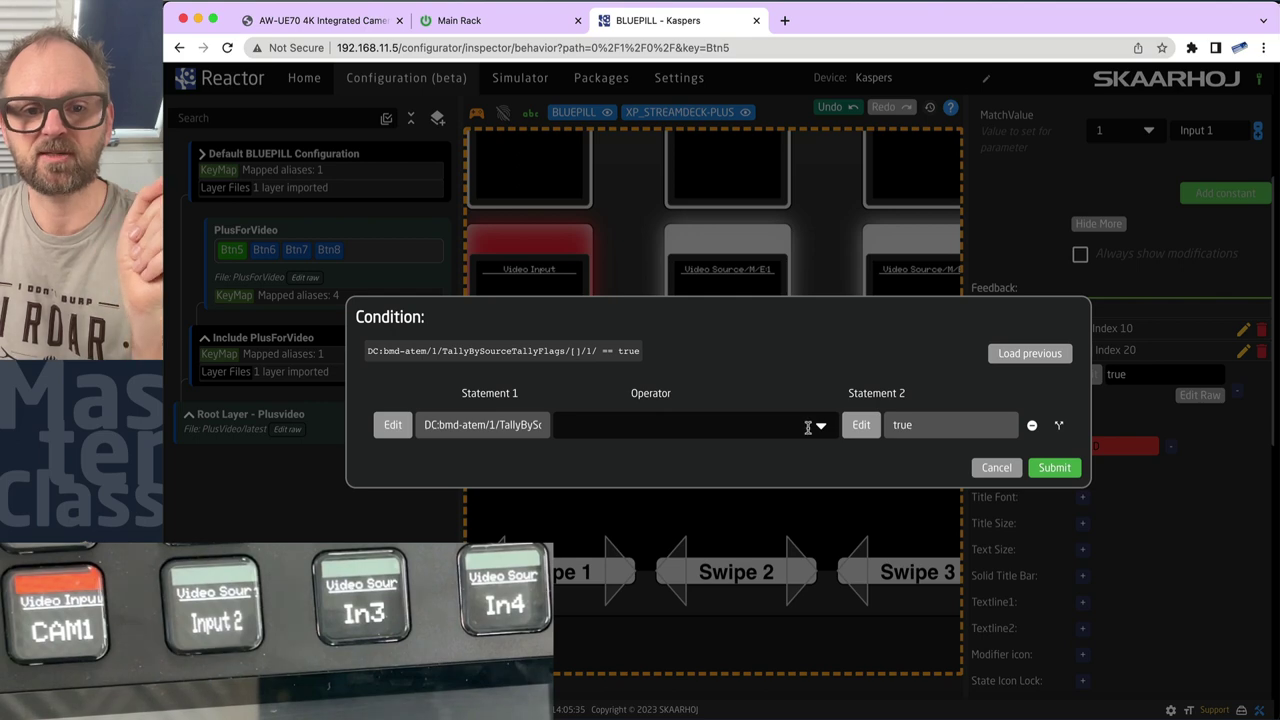
click(672, 428)
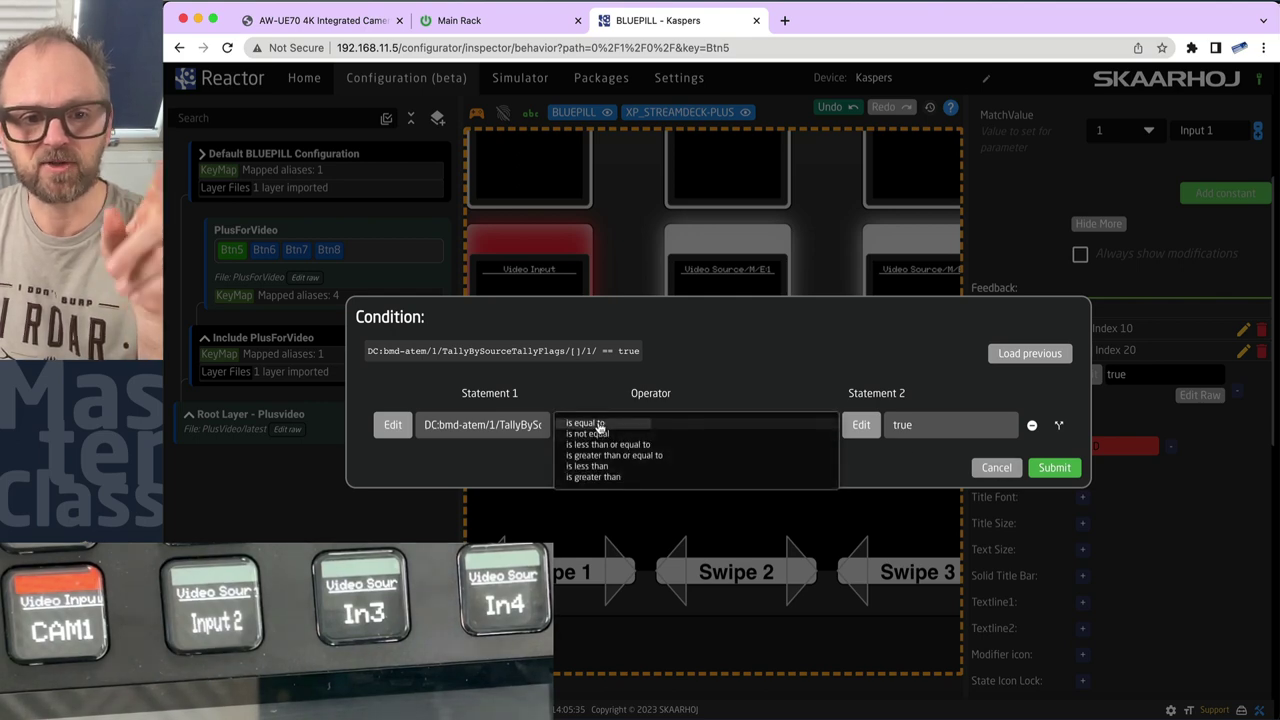
click(598, 423)
click(1056, 467)
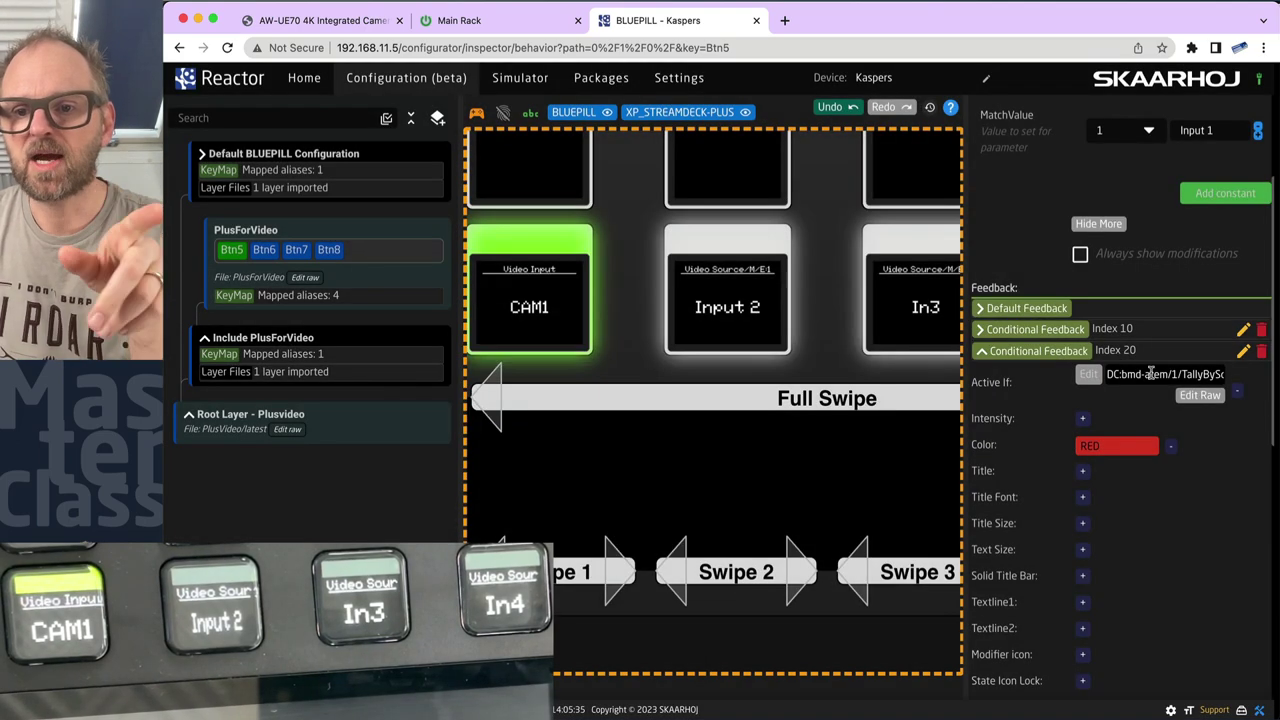
- In the raw Active If expression, replace the empty brackets after TallyBySourceTallyFlags with Behavior:Const:MatchValue and a closing bracket
click(1196, 400)
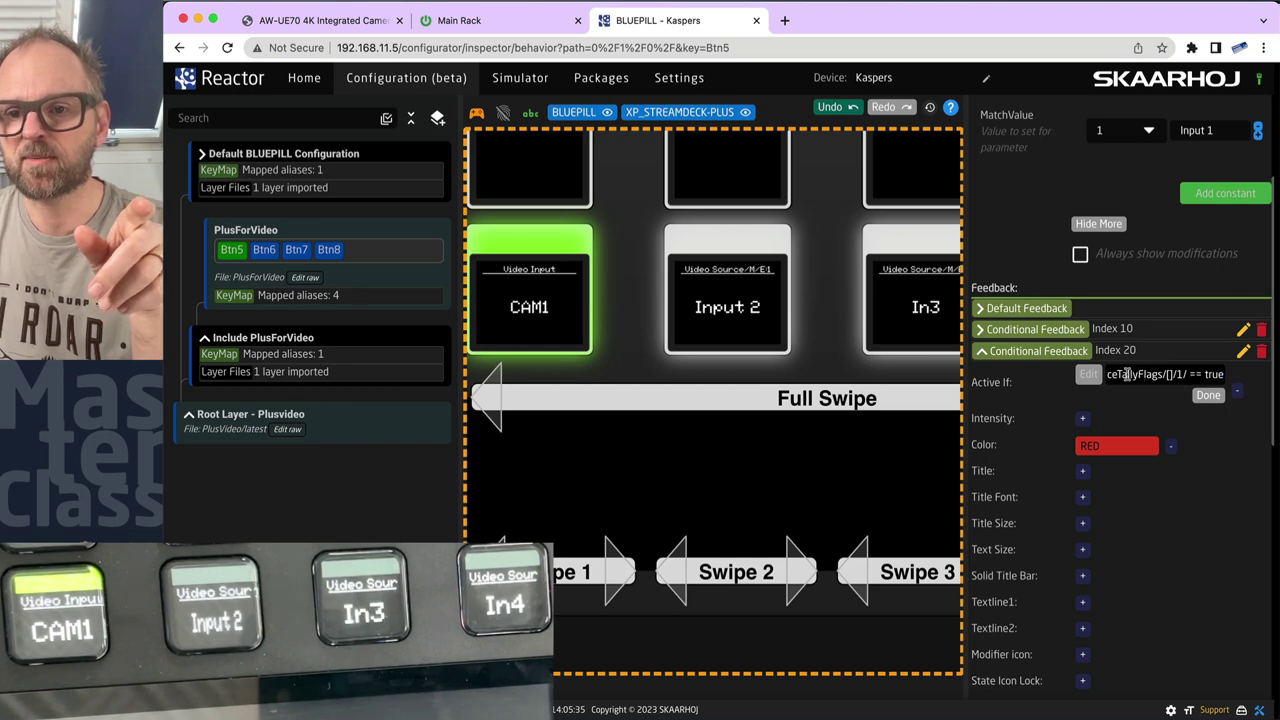
click(1117, 374)
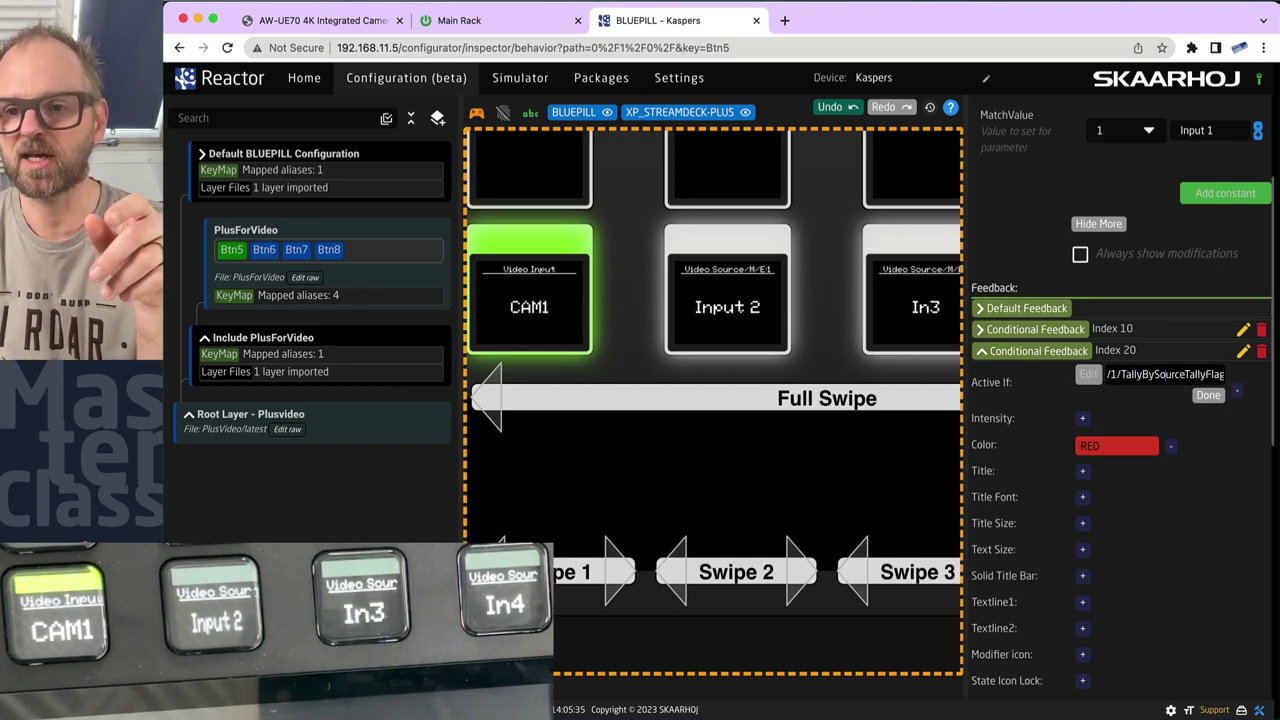
key(Right)
key(Right)
key(Right)
key(Right)
key(Right)
key(Right)
key(Right)
key(Right)
key(Right)
key(Right)
key(Right)
key(Right)
key(Right)
key(Right)
key(Right)
key(Right)
key(Right)
key(Right)
key(Right)
key(Right)
key(Right)
key(Right)
key(Right)
key(Right)
key(Right)
key(Right)
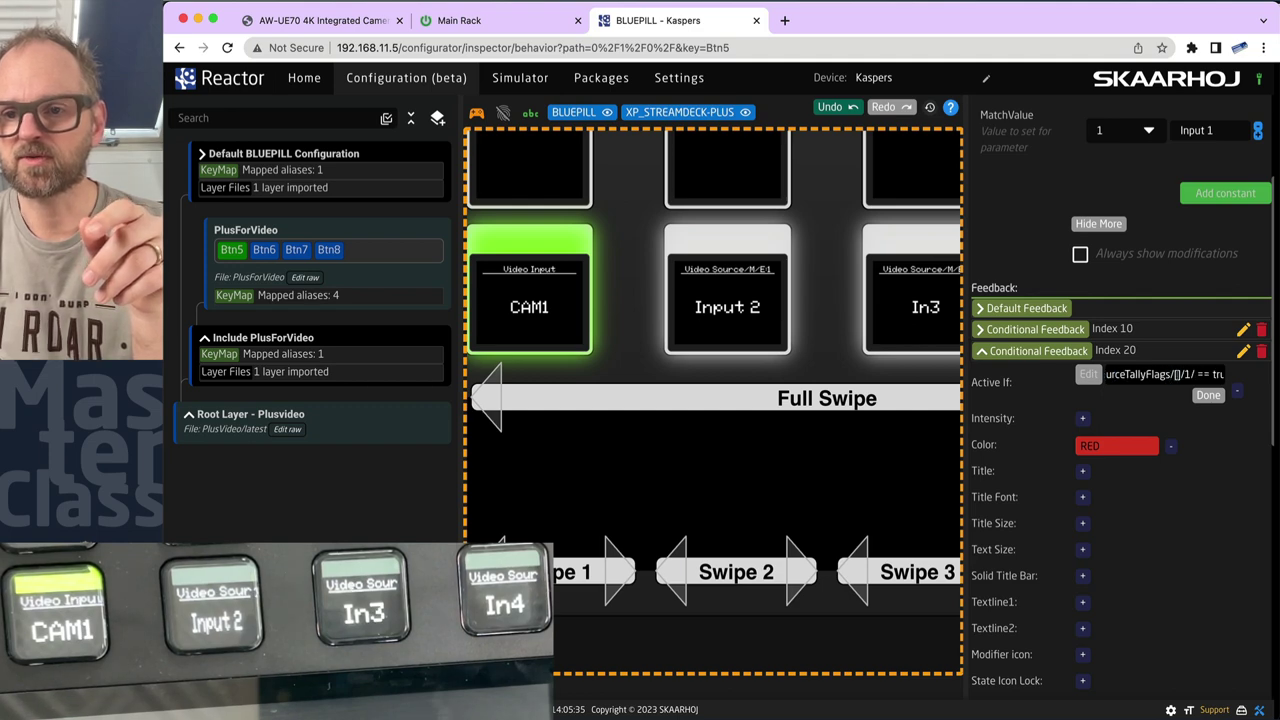
key(BackSpace)
key(Left)
key(BackSpace)
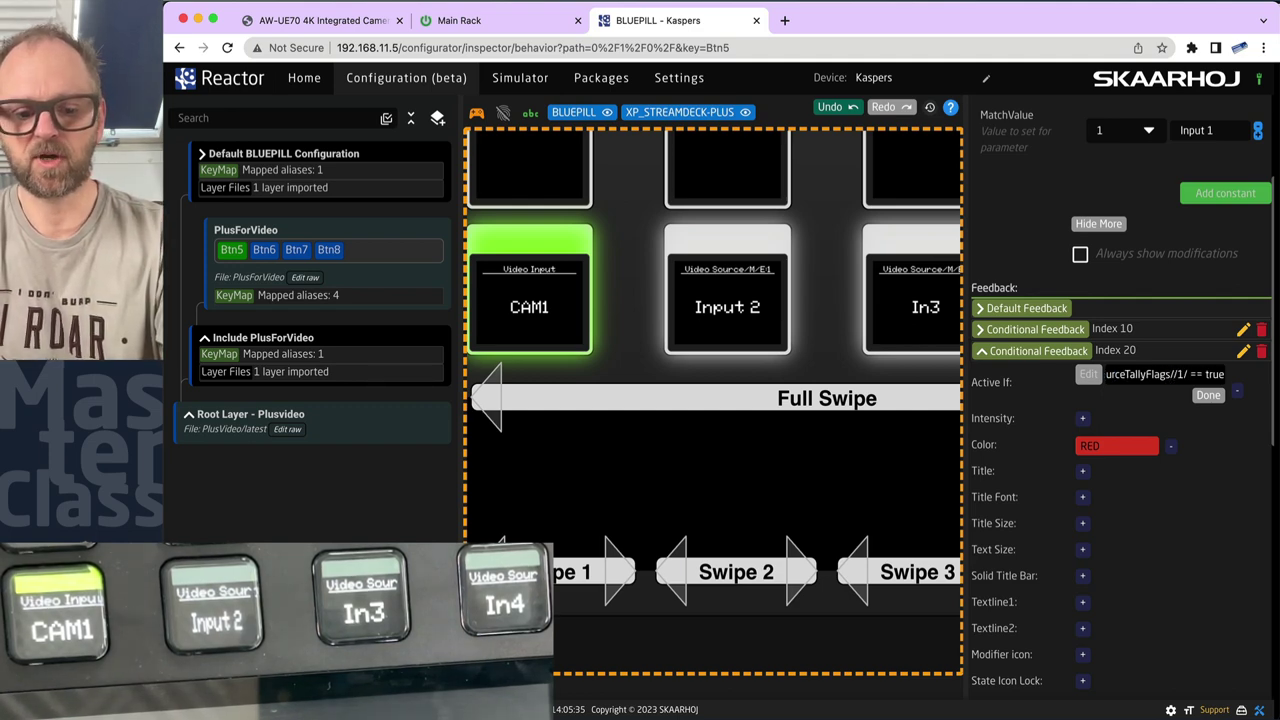
text(Behavior:Const:Mat)
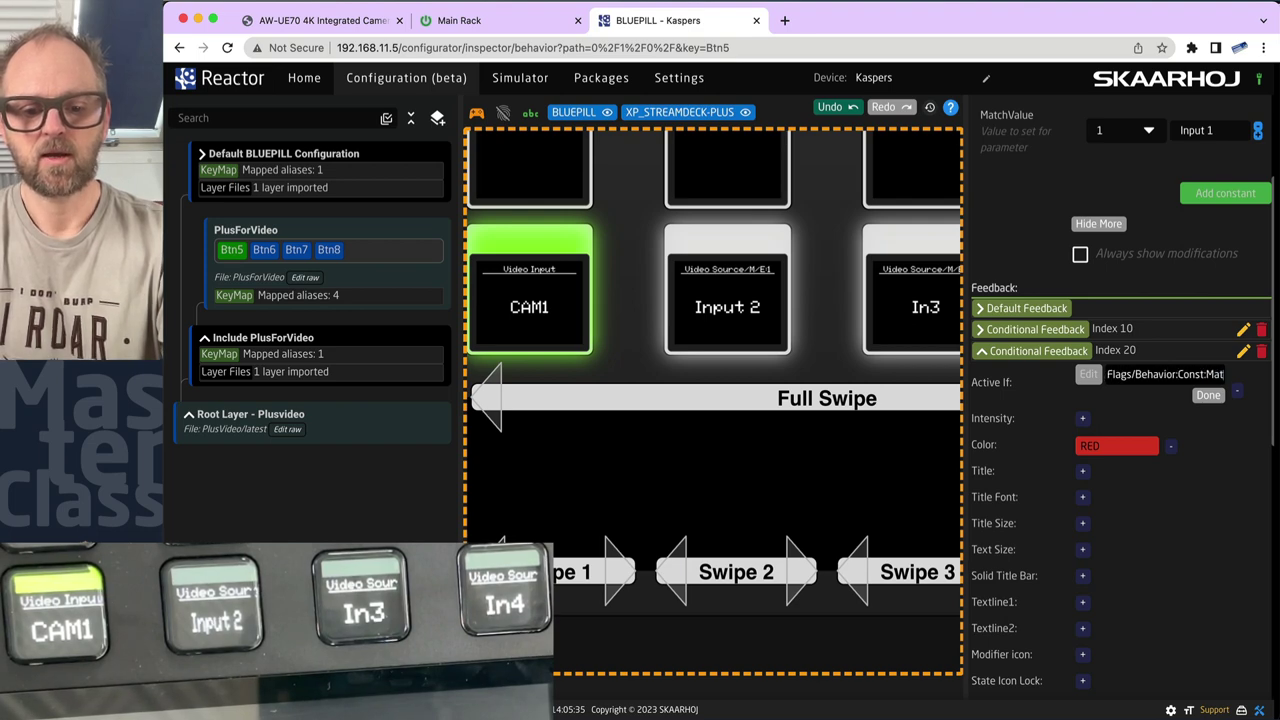
text(chValue)
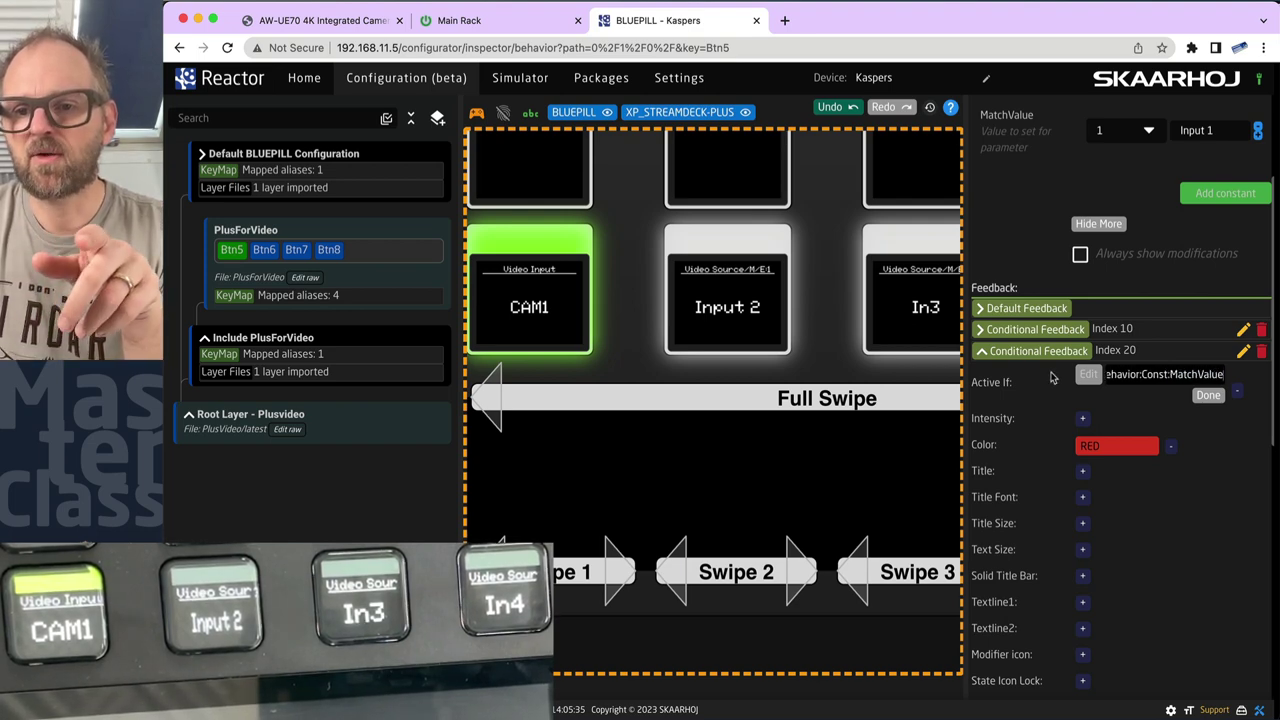
text(9})
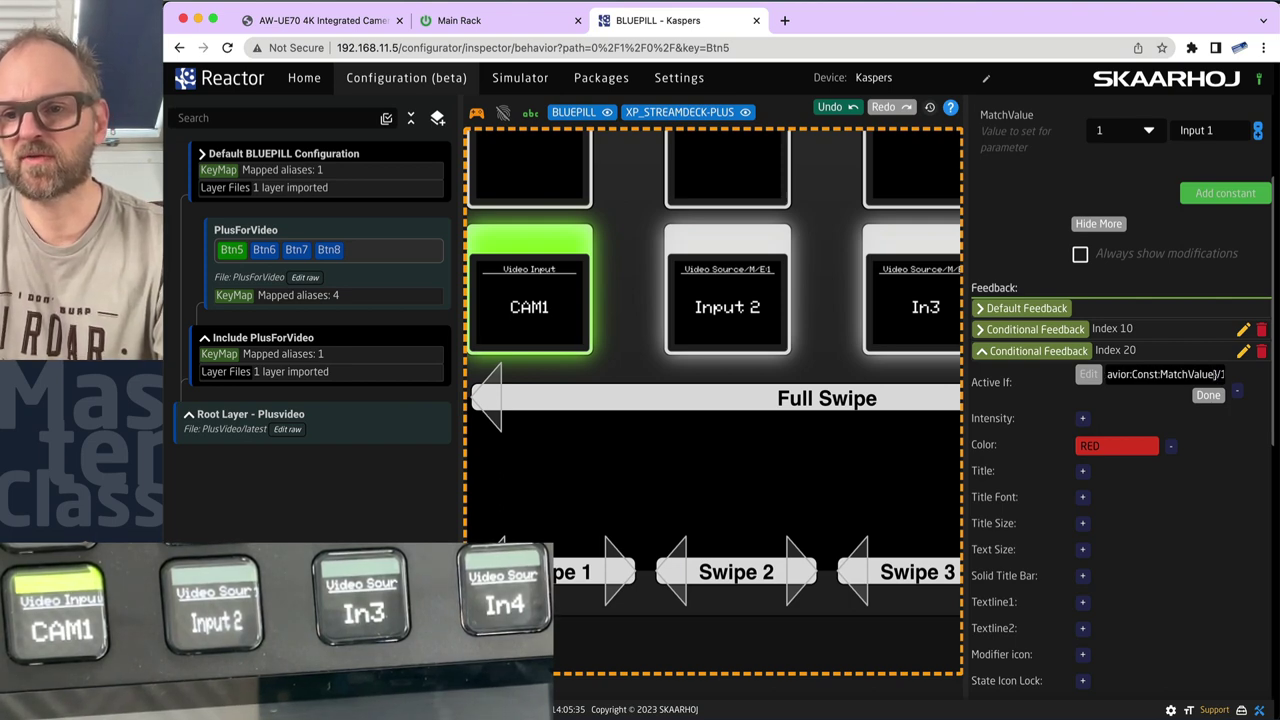
- Add the missing opening bracket before Behavior:Const:MatchValue in the Active If expression and finish the raw editing
key(BackSpace)
key(BackSpace)
key(BackSpace)
key(BackSpace)
key(BackSpace)
key(BackSpace)
key(BackSpace)
key(BackSpace)
key(BackSpace)
key(BackSpace)
key(BackSpace)
key(BackSpace)
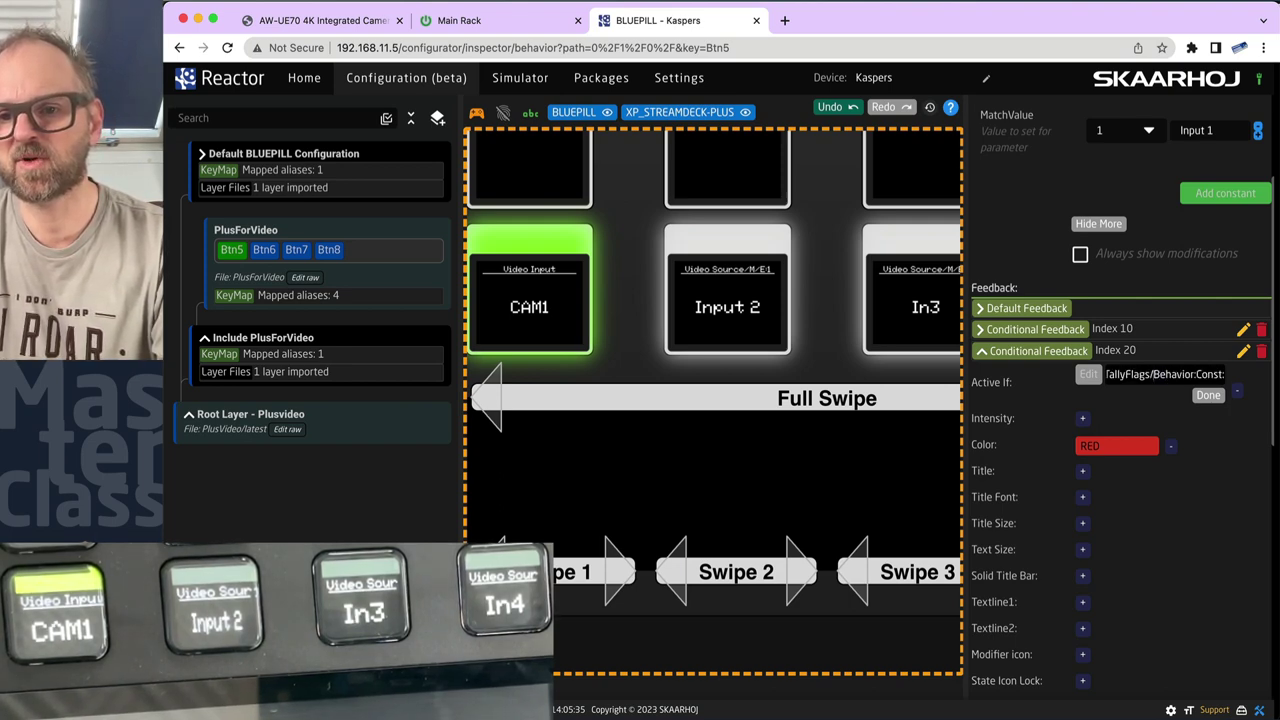
text([)
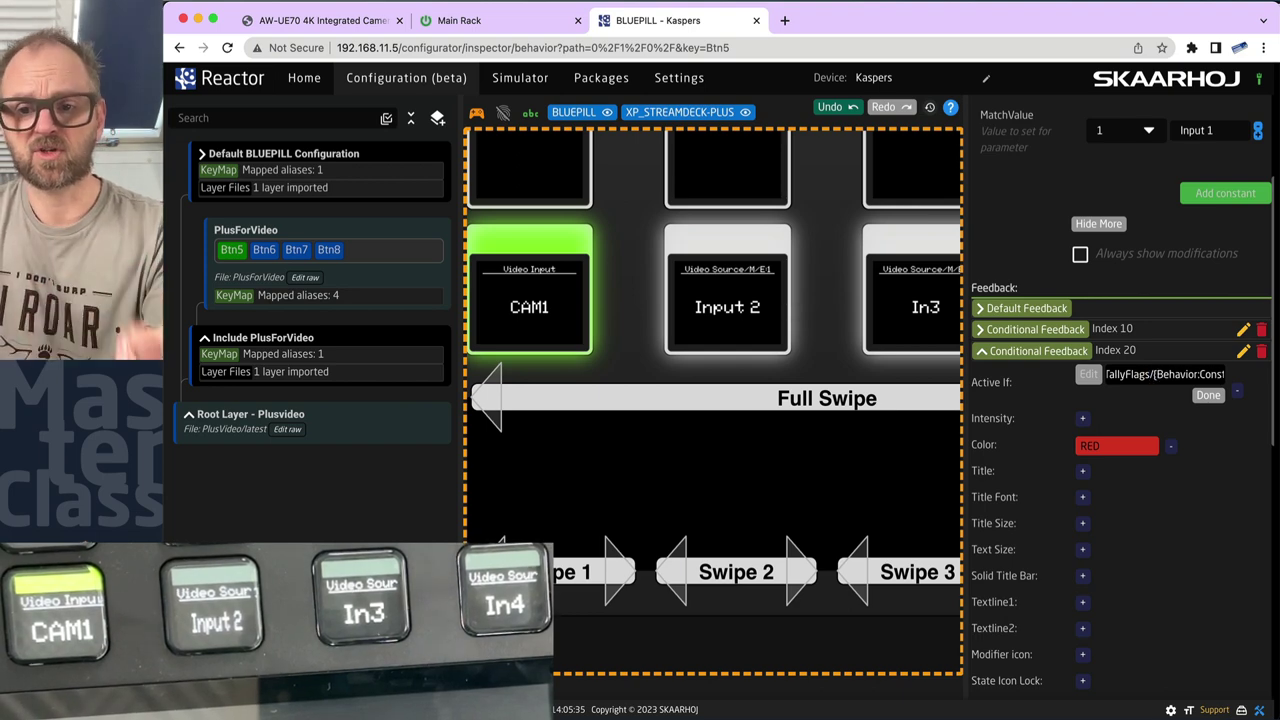
click(1208, 396)
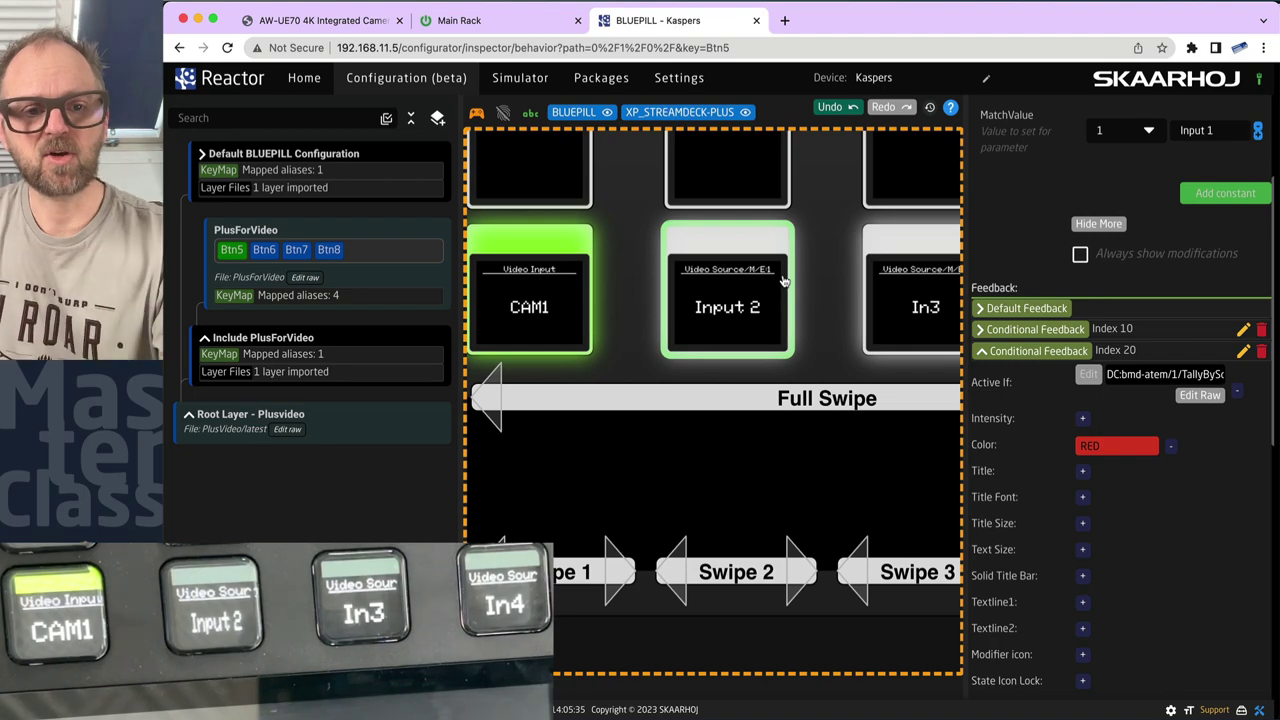
- Switch to ATEM Software Control, cut between CAM1 and CAM2 until CAM1 is on program, and return to Reactor
key(super+Tab)
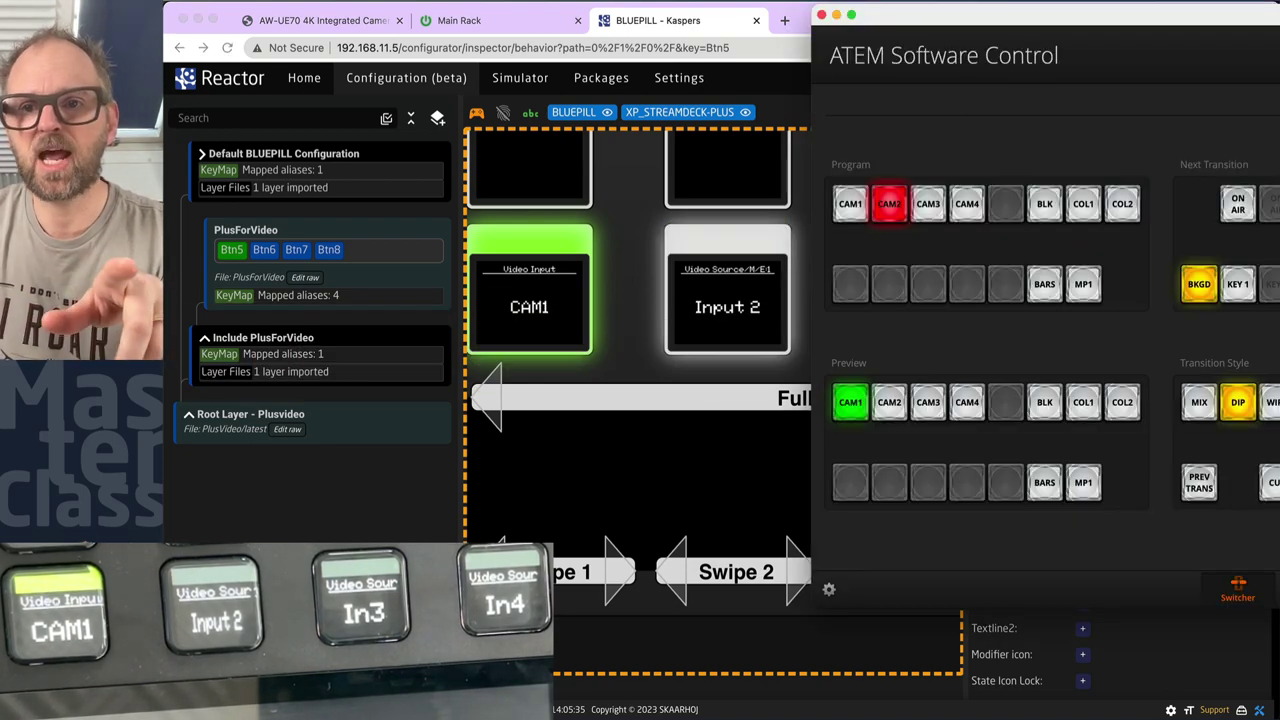
drag(1146, 20, 821, 195)
drag(899, 168, 1150, 155)
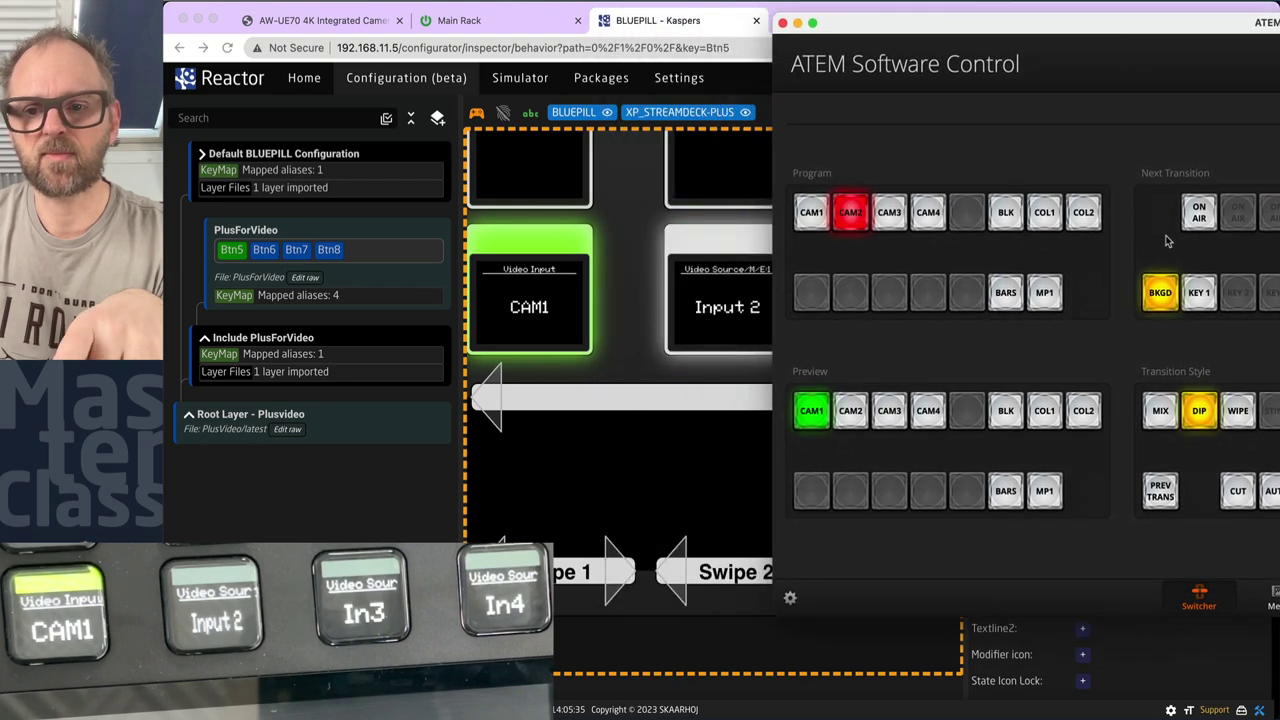
click(1238, 494)
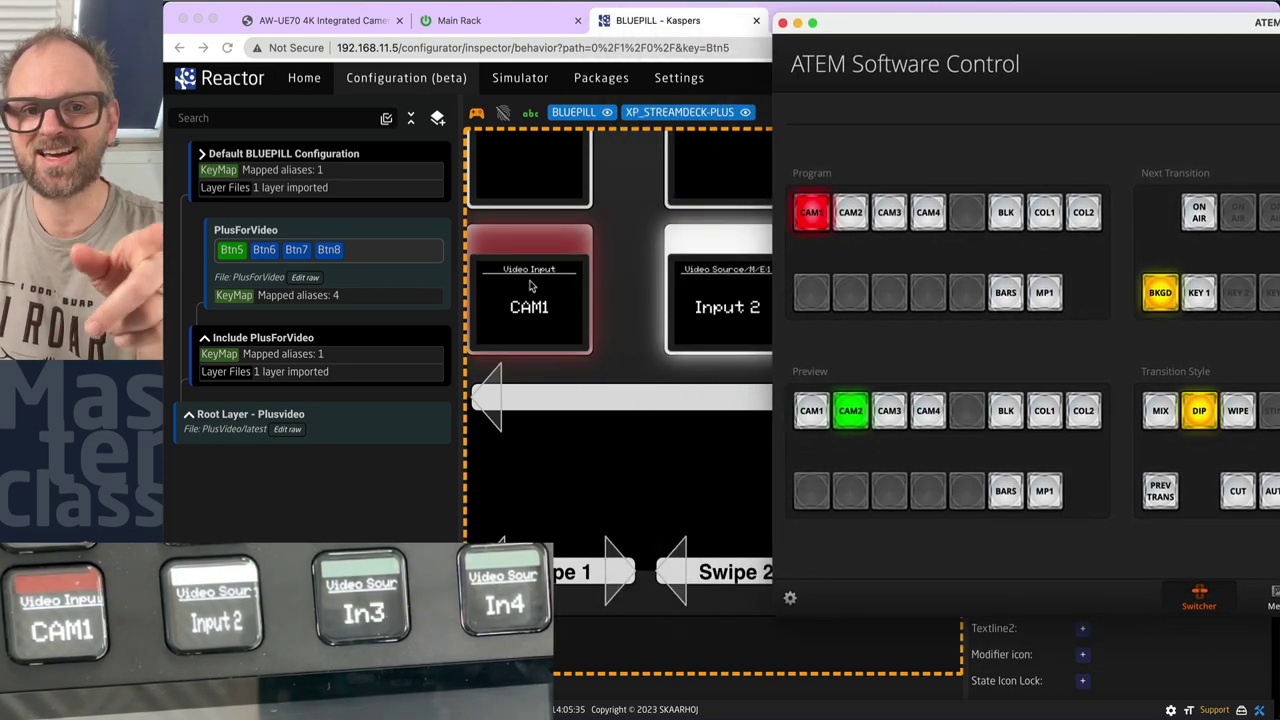
click(1238, 494)
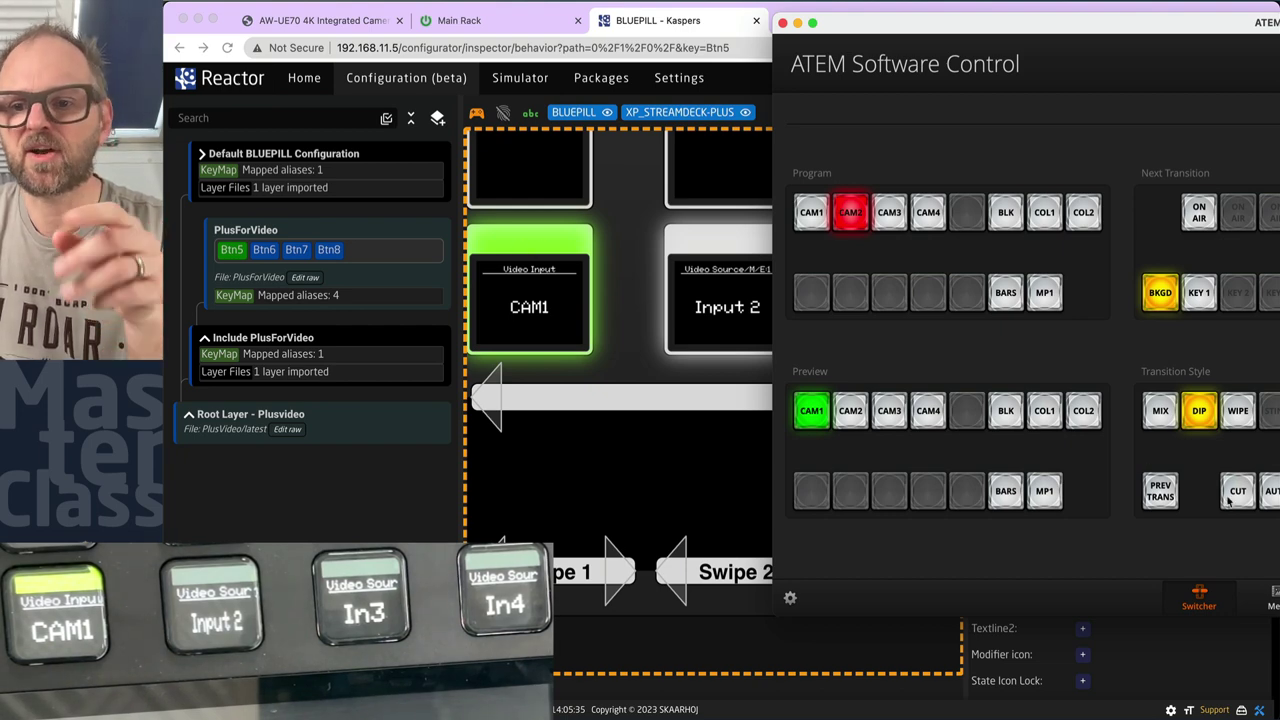
click(1236, 494)
click(628, 318)
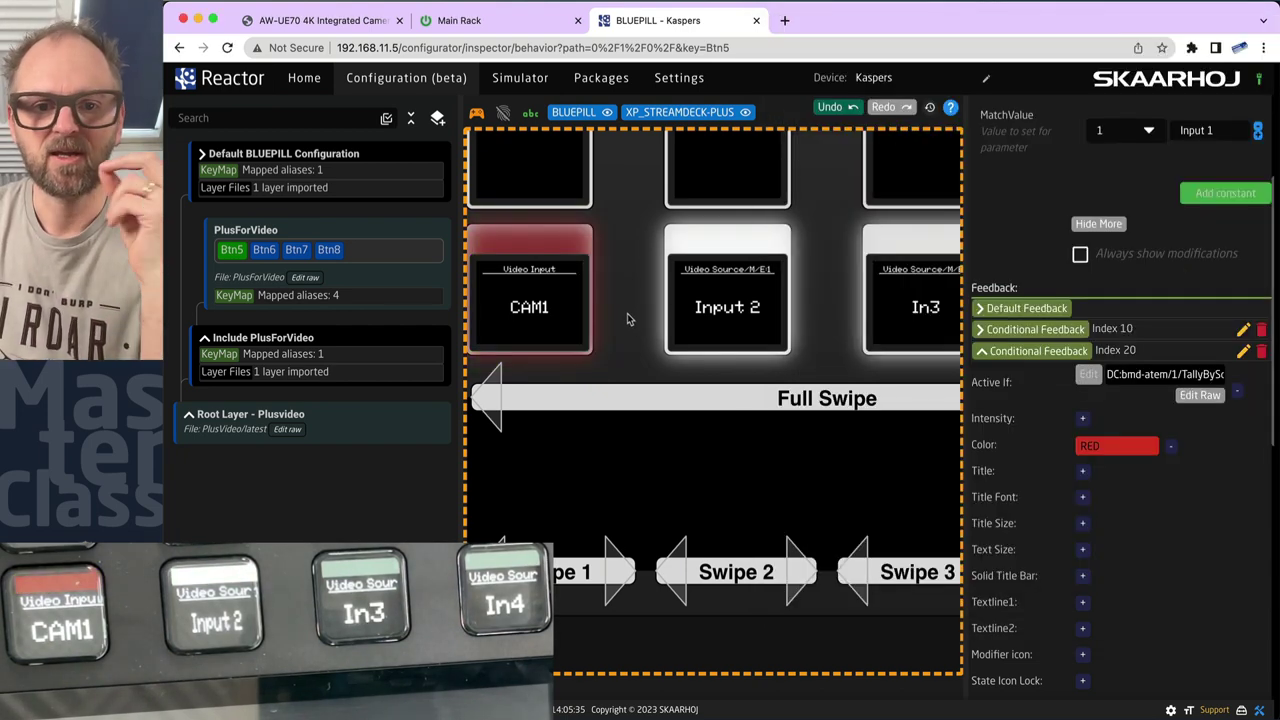
- Add an Intensity setting to the red conditional feedback and set it to On
click(1084, 420)
click(1108, 424)
click(1100, 424)
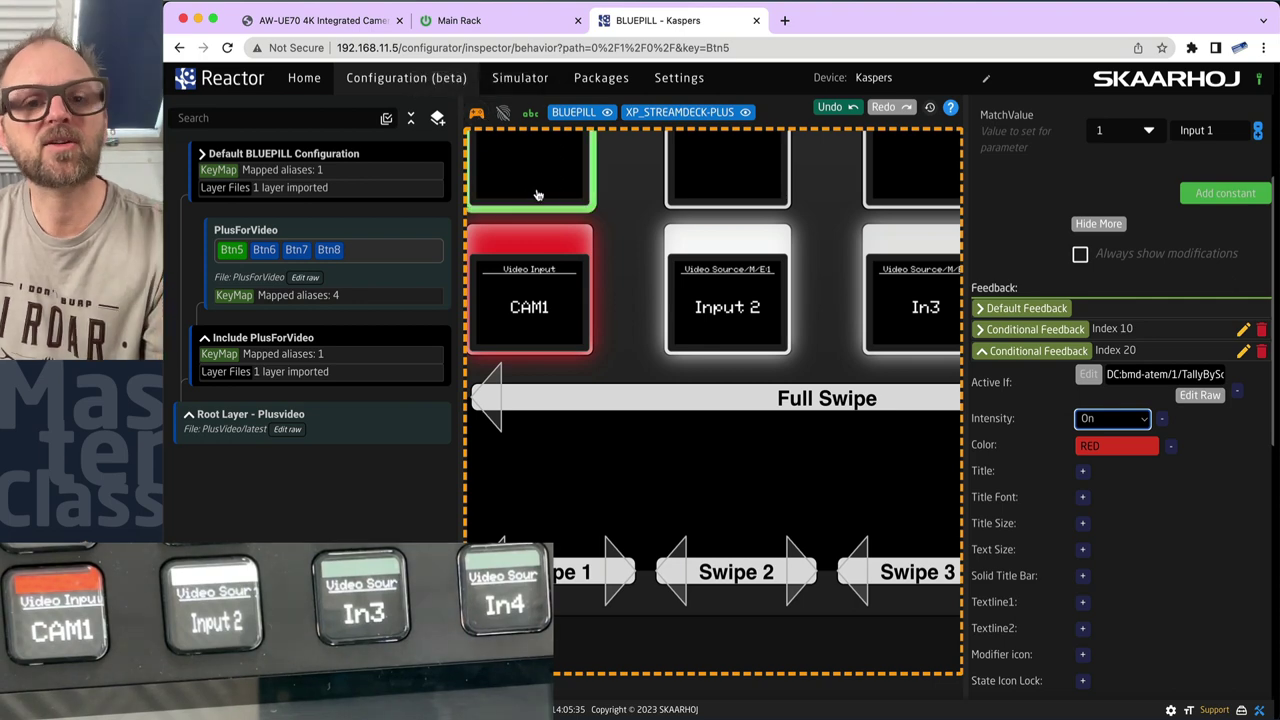
- Create a master behavior named SelectInput in the PlusForVideo layer, copied from Btn5, and open it for inspection
scroll(640, 285, down, 5)
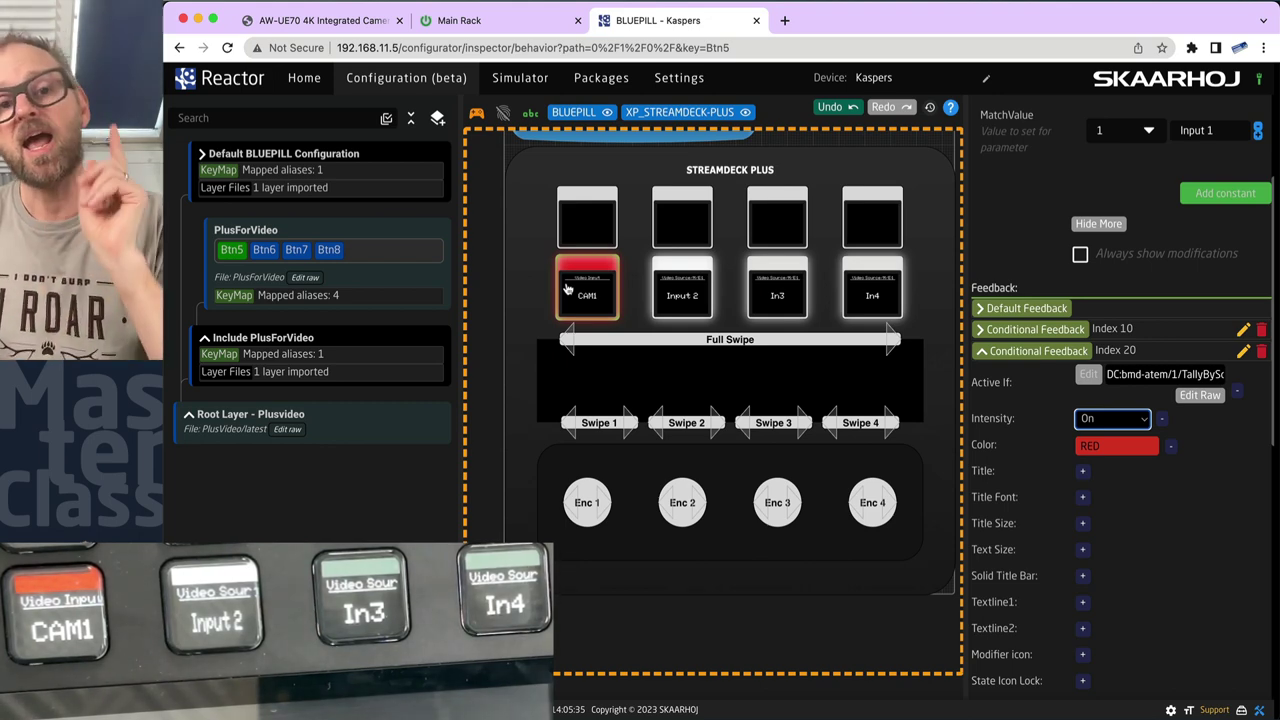
click(356, 284)
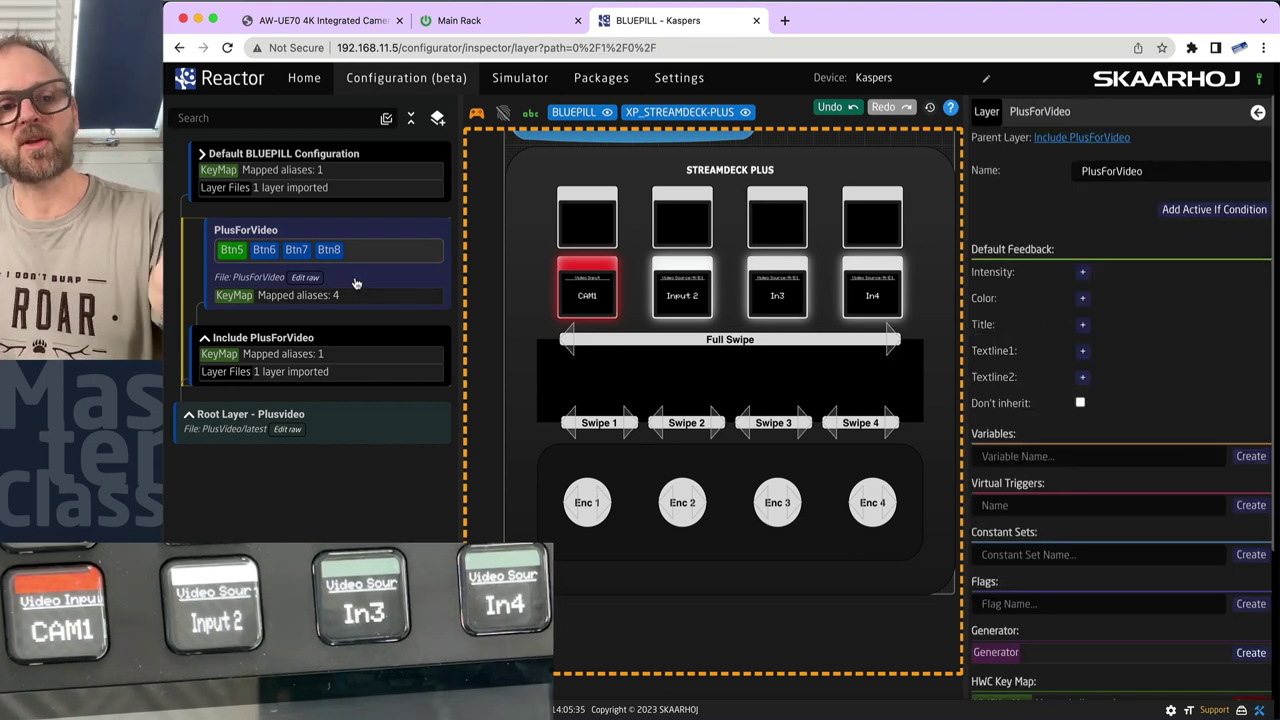
scroll(1158, 625, down, 3)
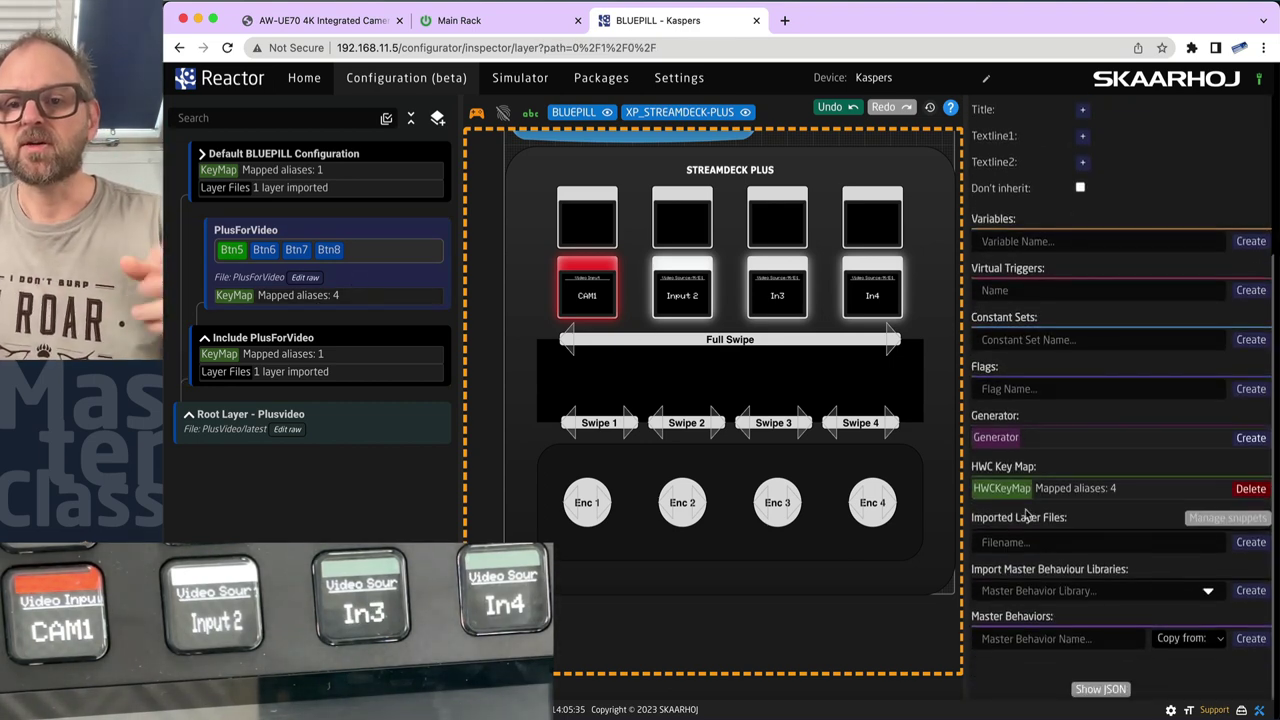
scroll(1025, 525, up, 1)
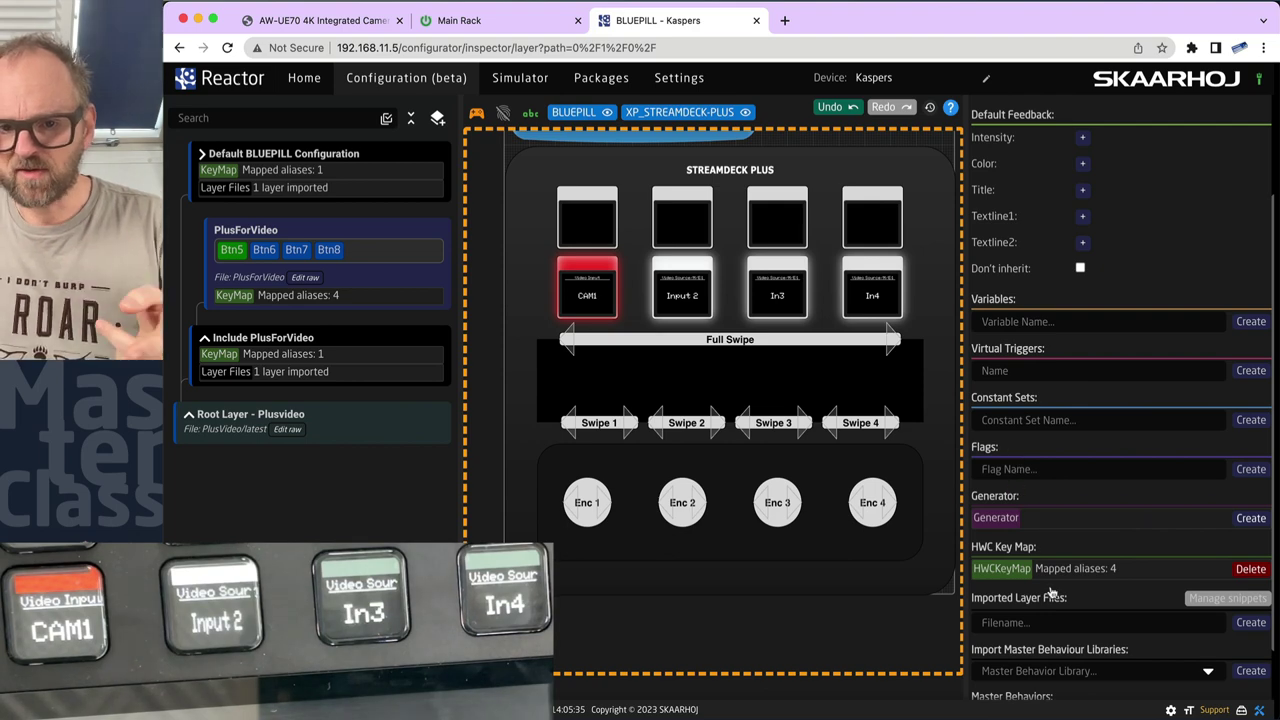
scroll(1045, 620, down, 1)
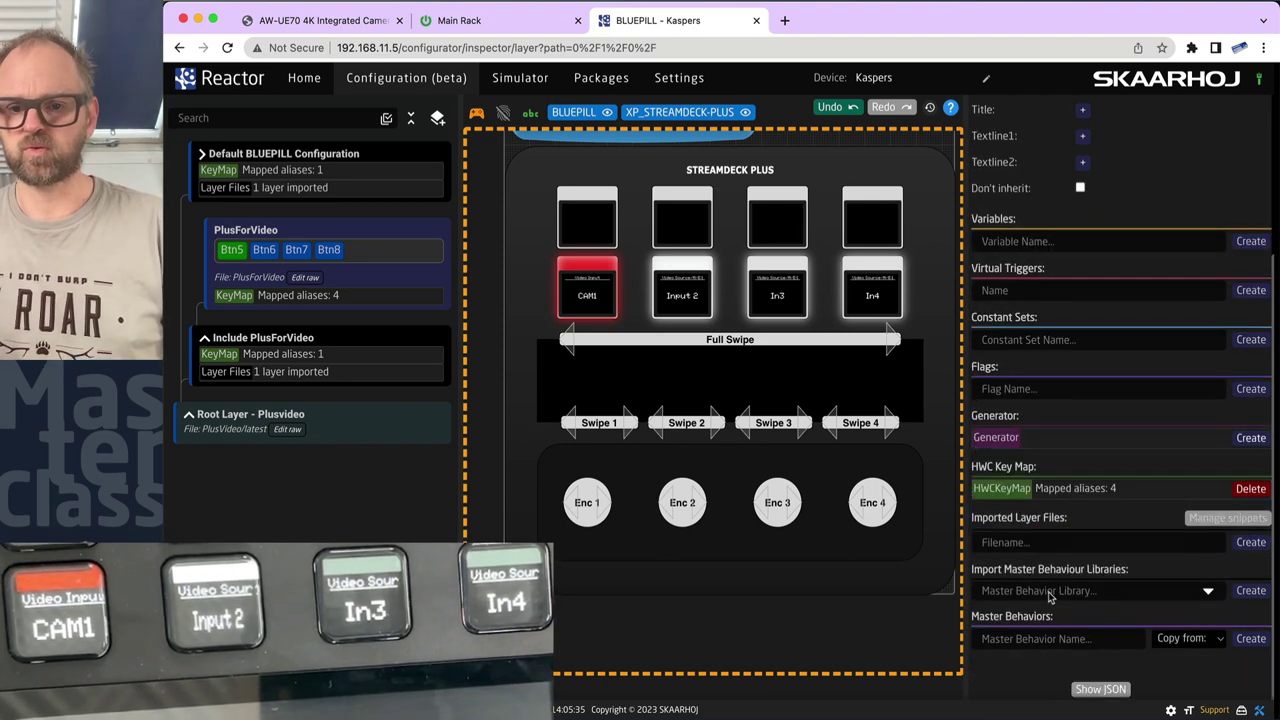
click(1185, 639)
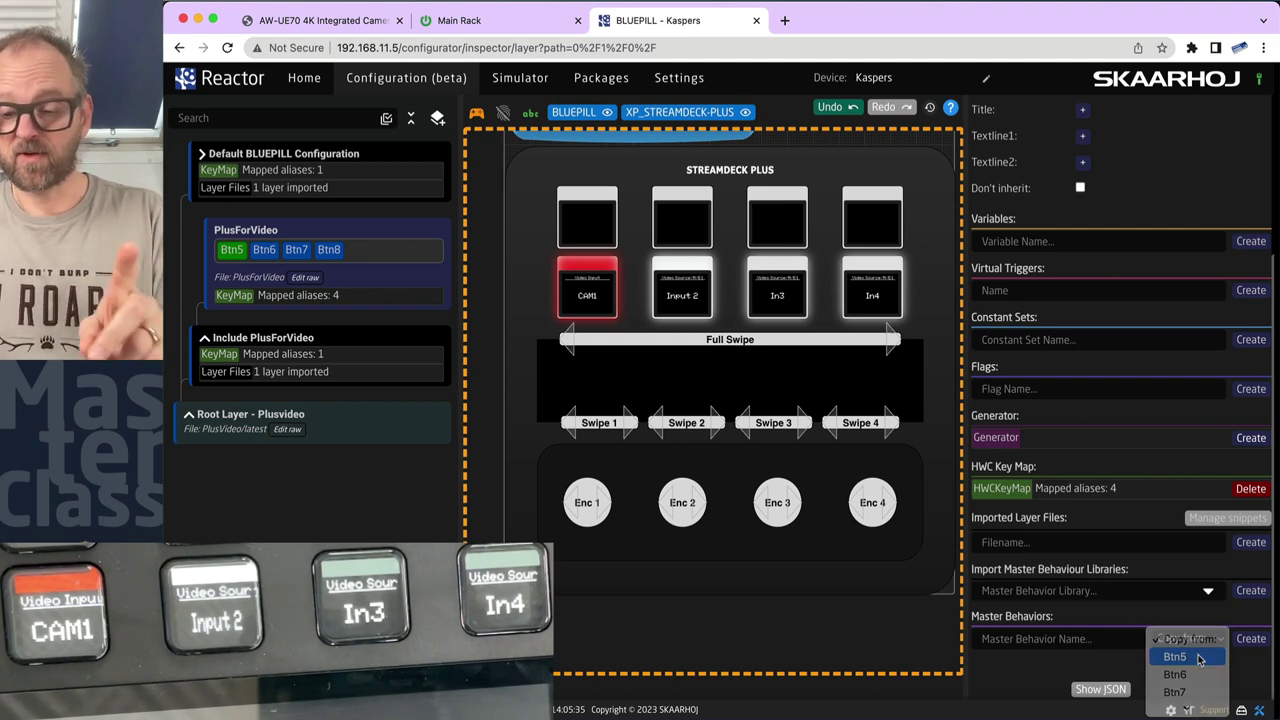
click(1199, 657)
click(1021, 643)
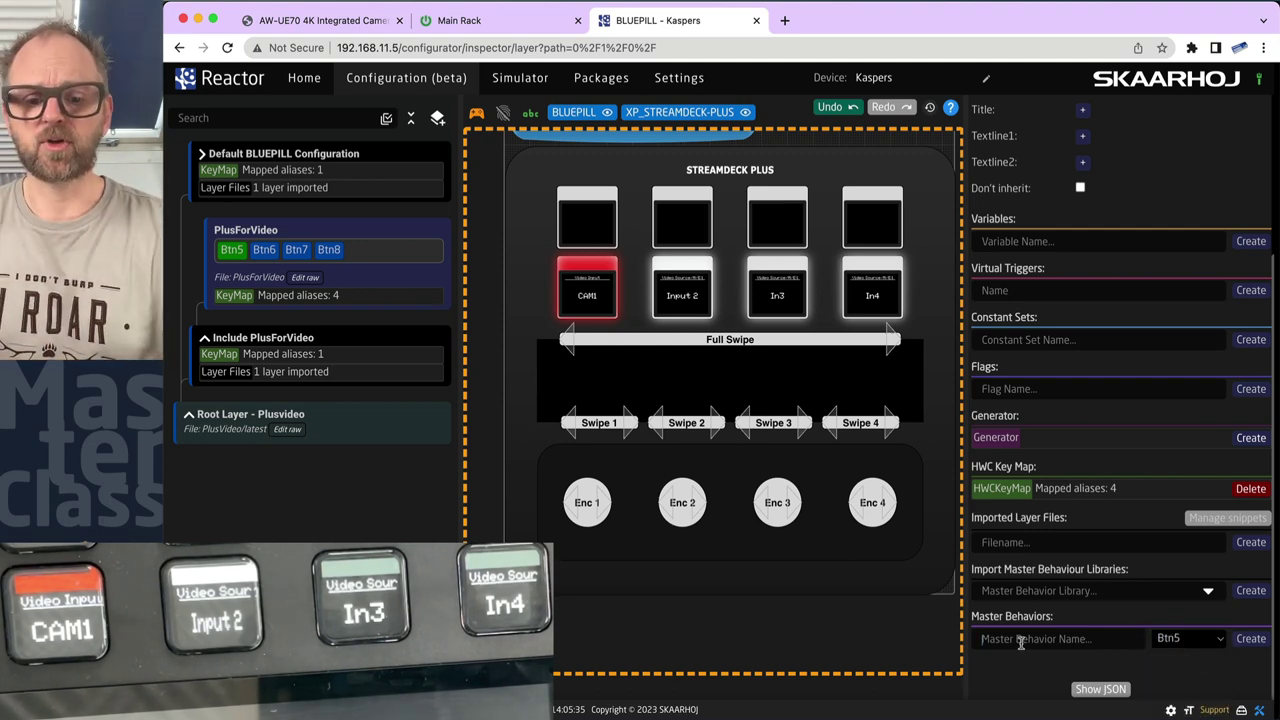
text(SelectInput)
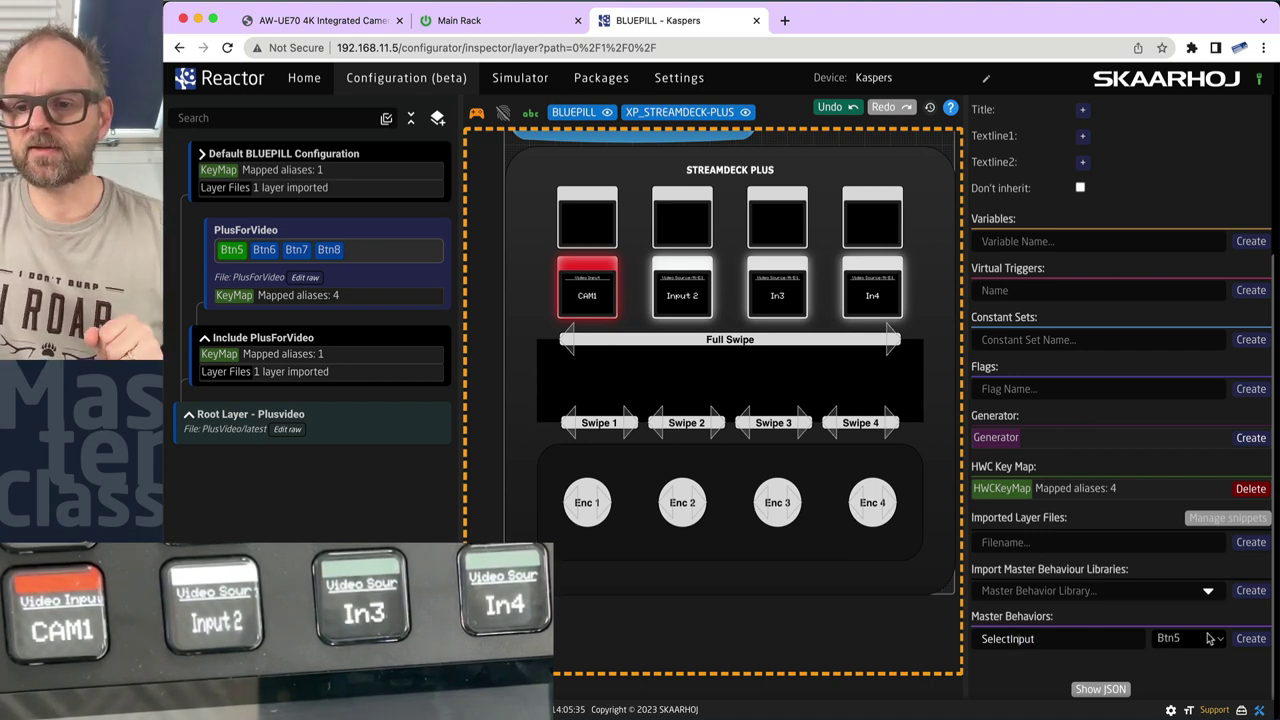
click(1249, 639)
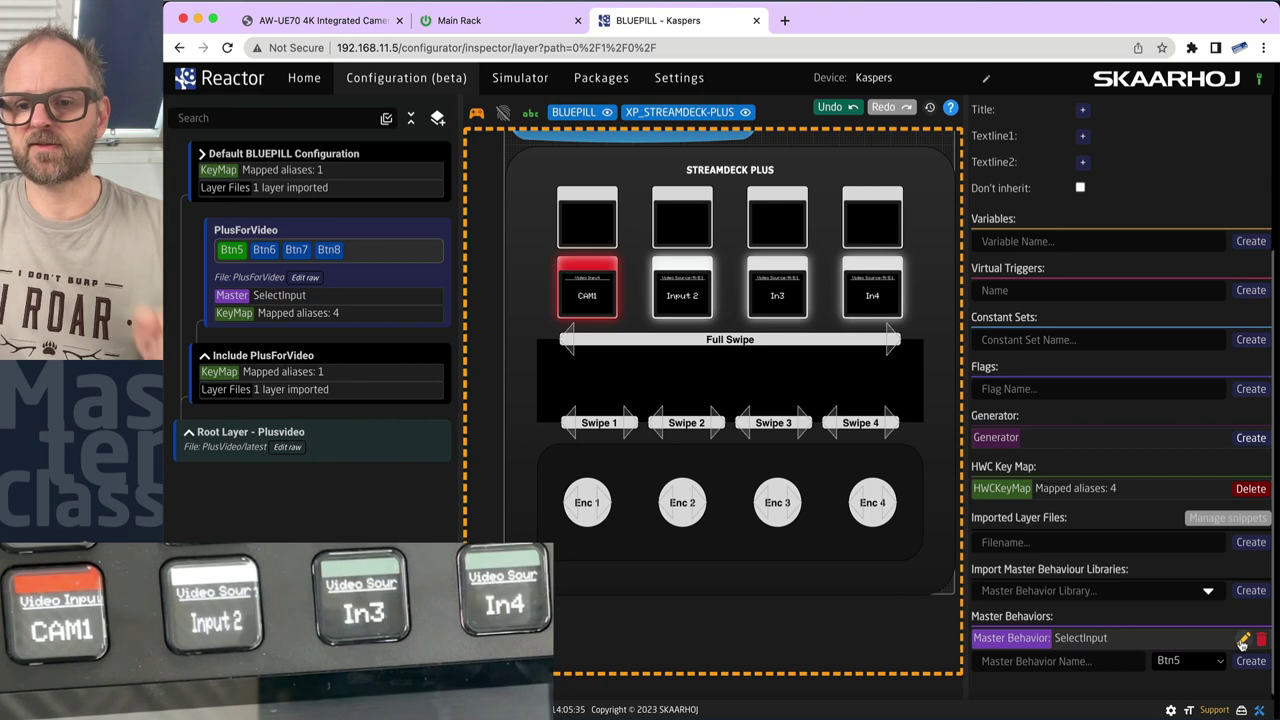
click(280, 297)
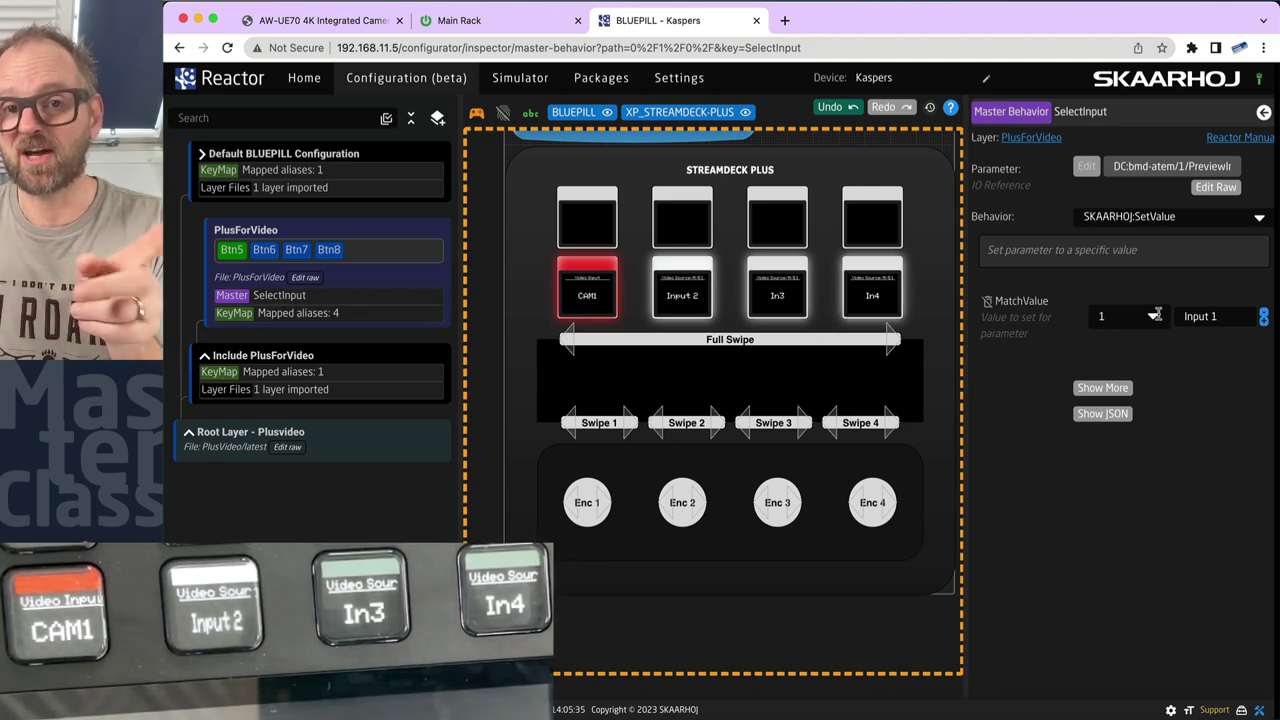
- Clear the contents of Btn5, Btn6, Btn7 and Btn8 together in the PlusForVideo layer
shift+click(333, 252)
shift+click(296, 251)
shift+click(266, 252)
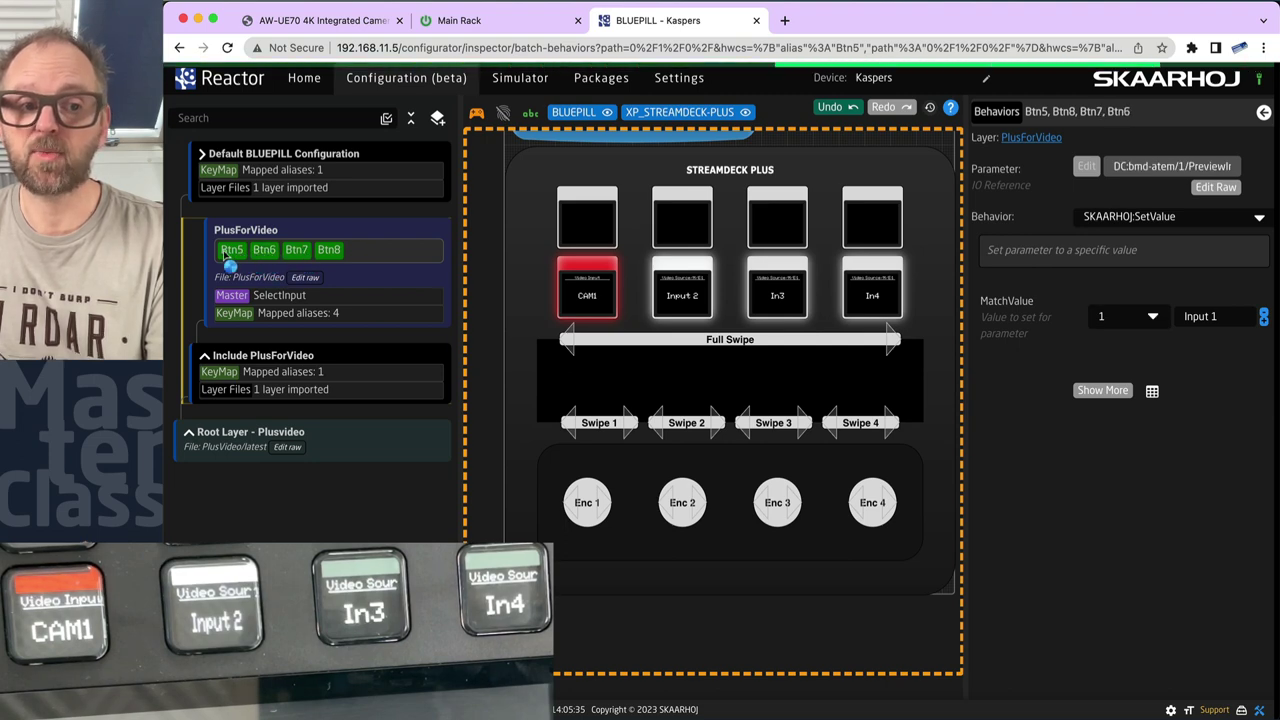
right_click(331, 258)
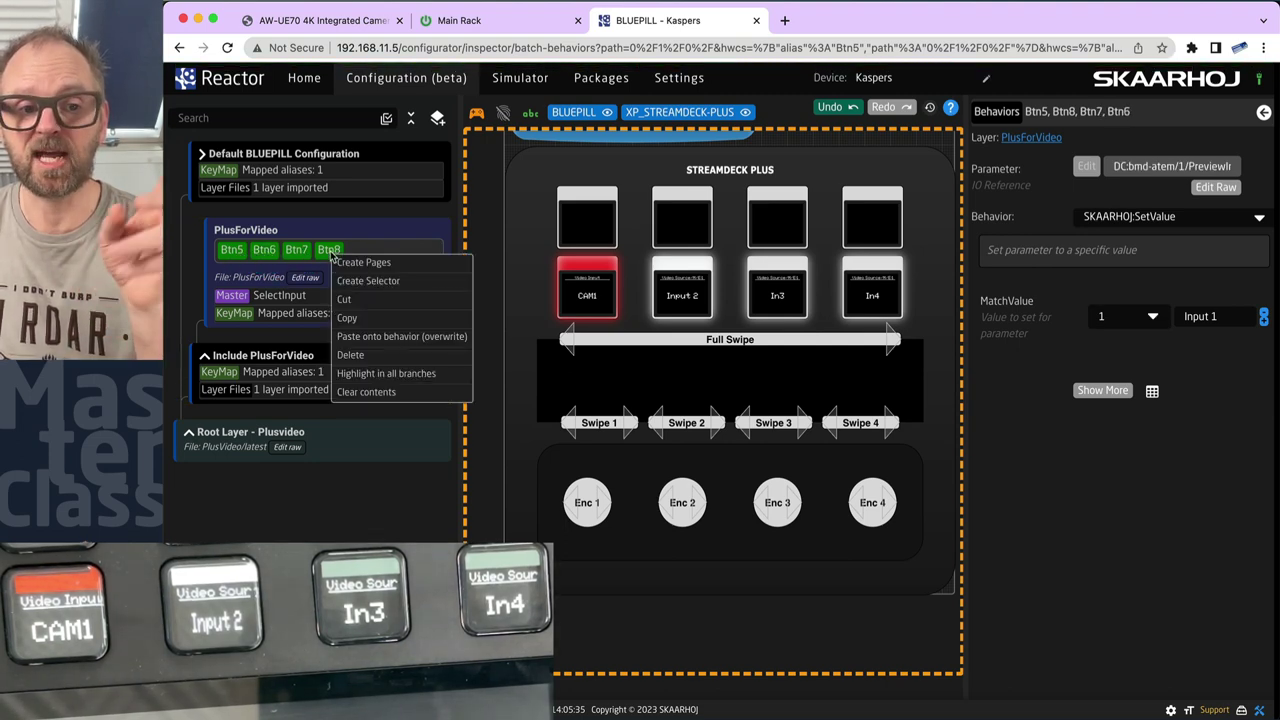
click(383, 392)
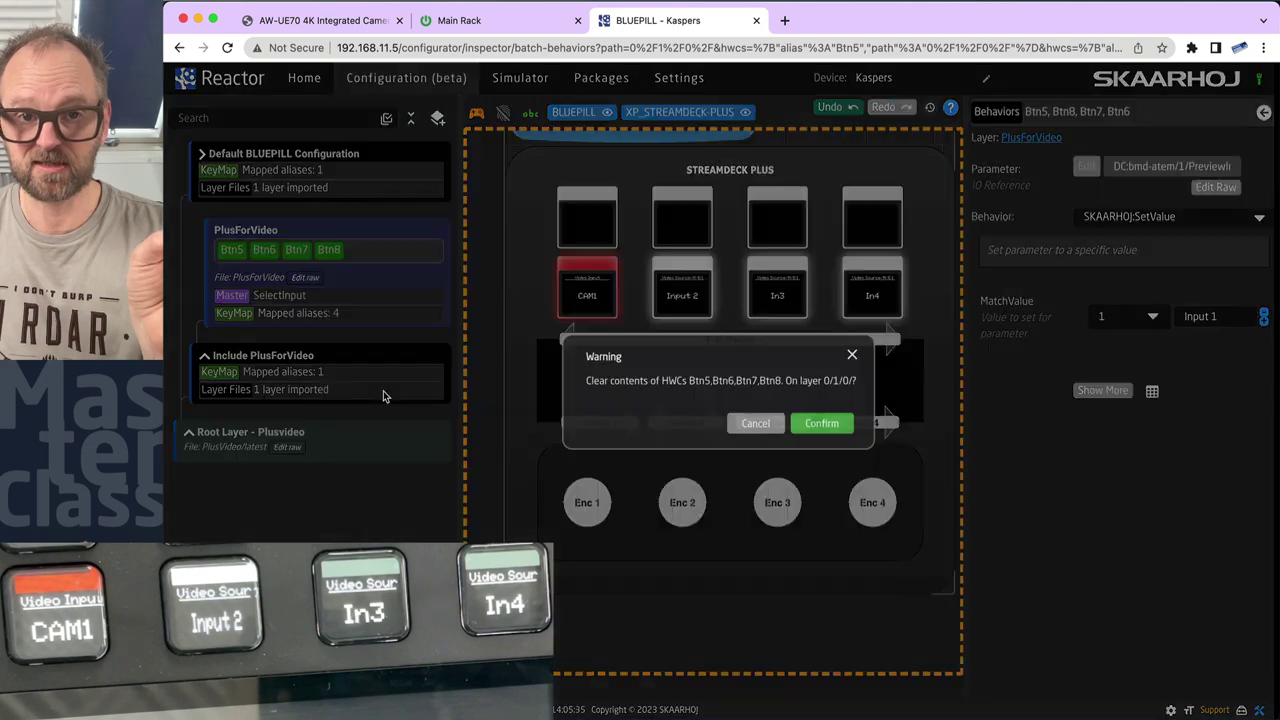
click(855, 428)
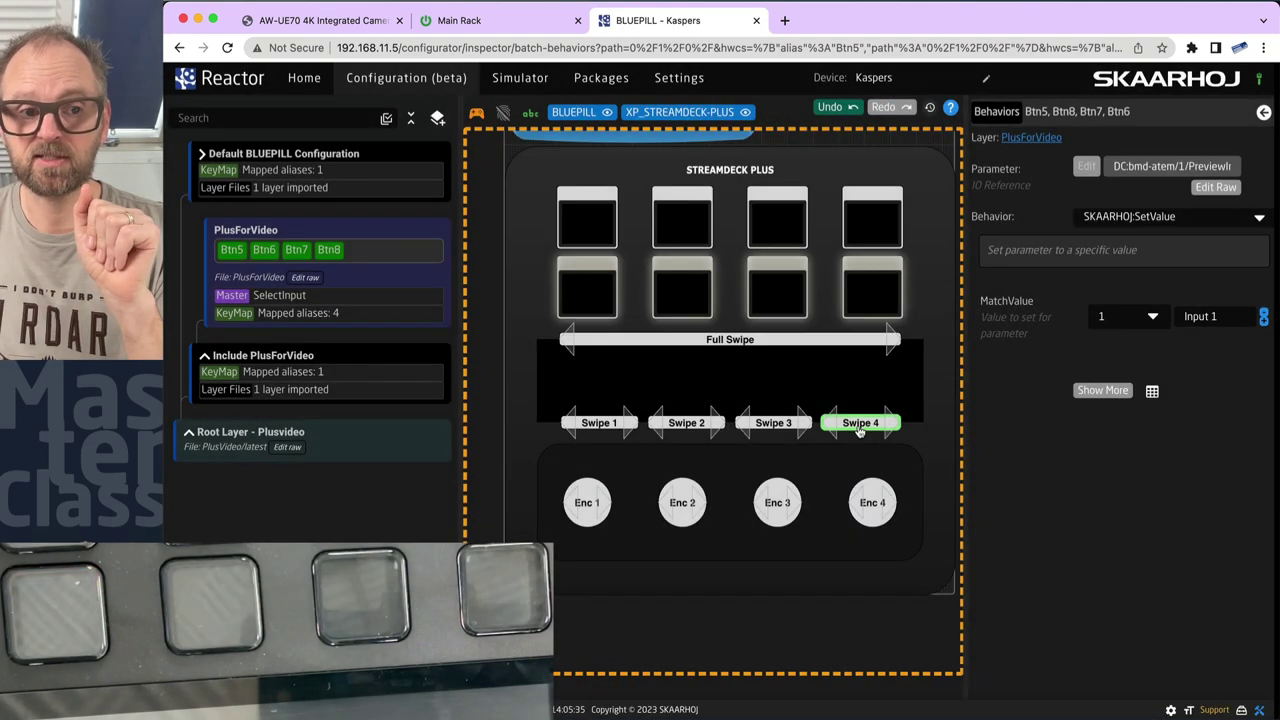
click(1153, 392)
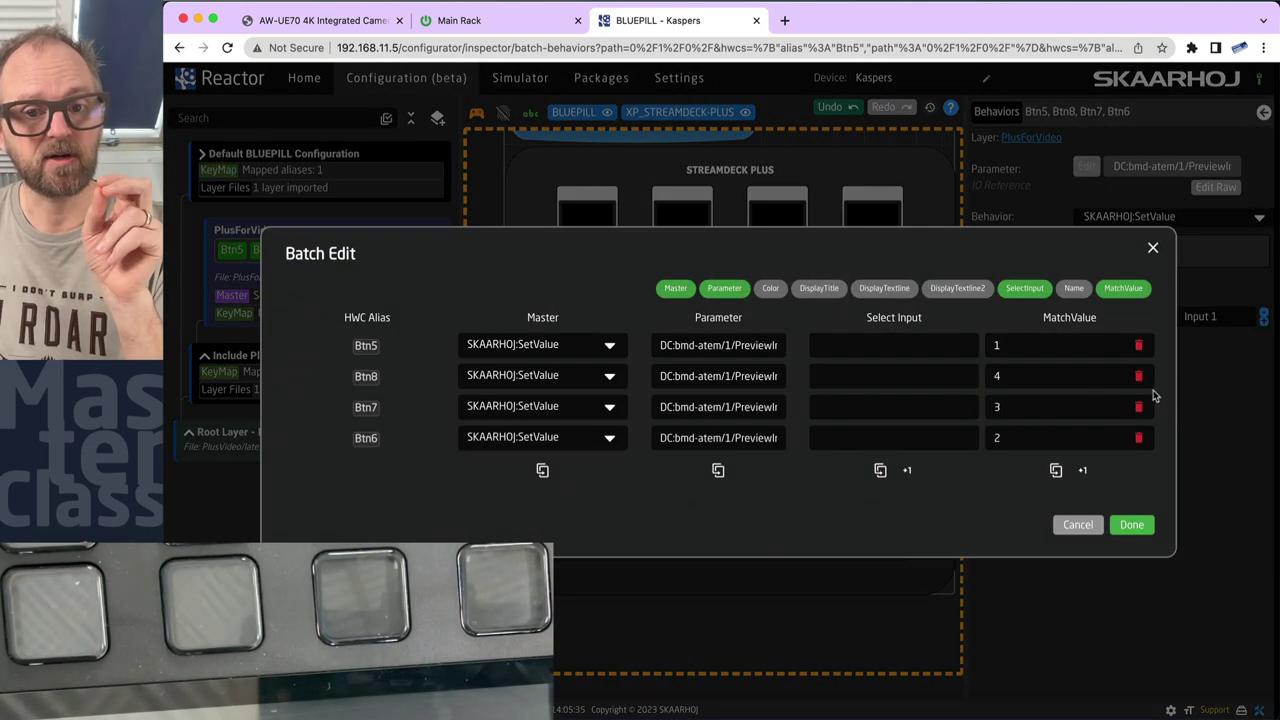
click(601, 345)
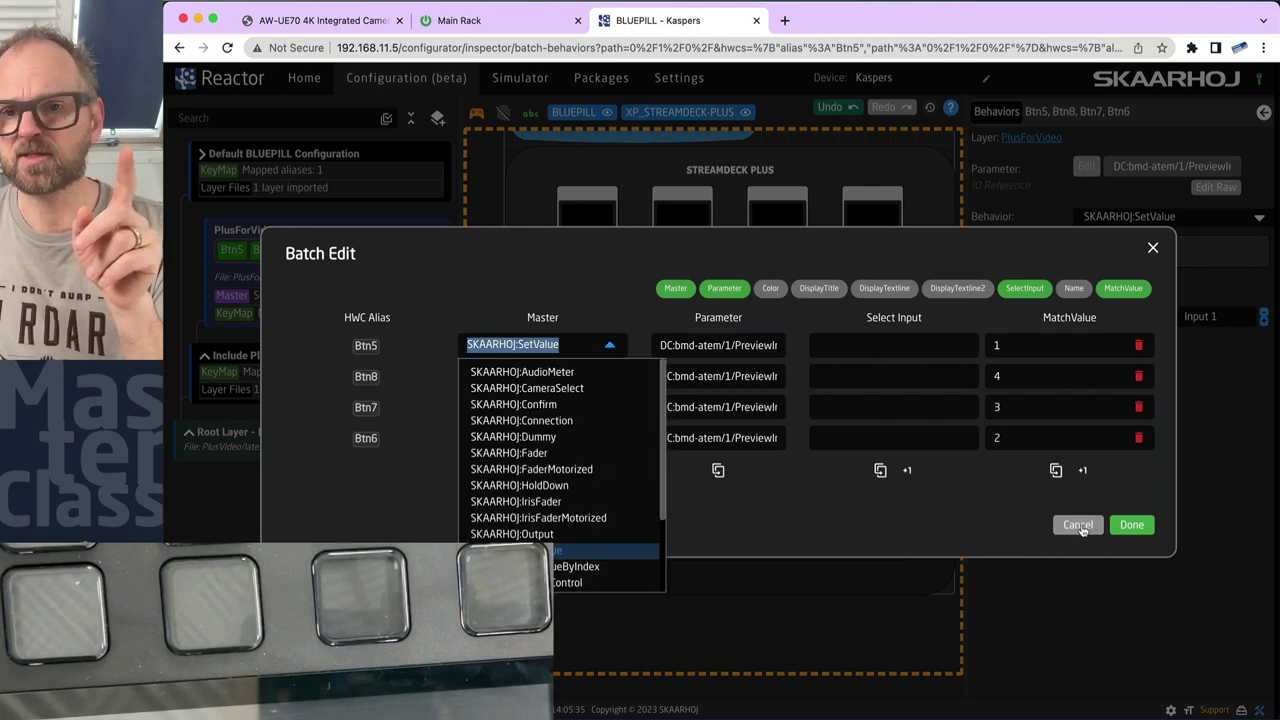
click(1075, 525)
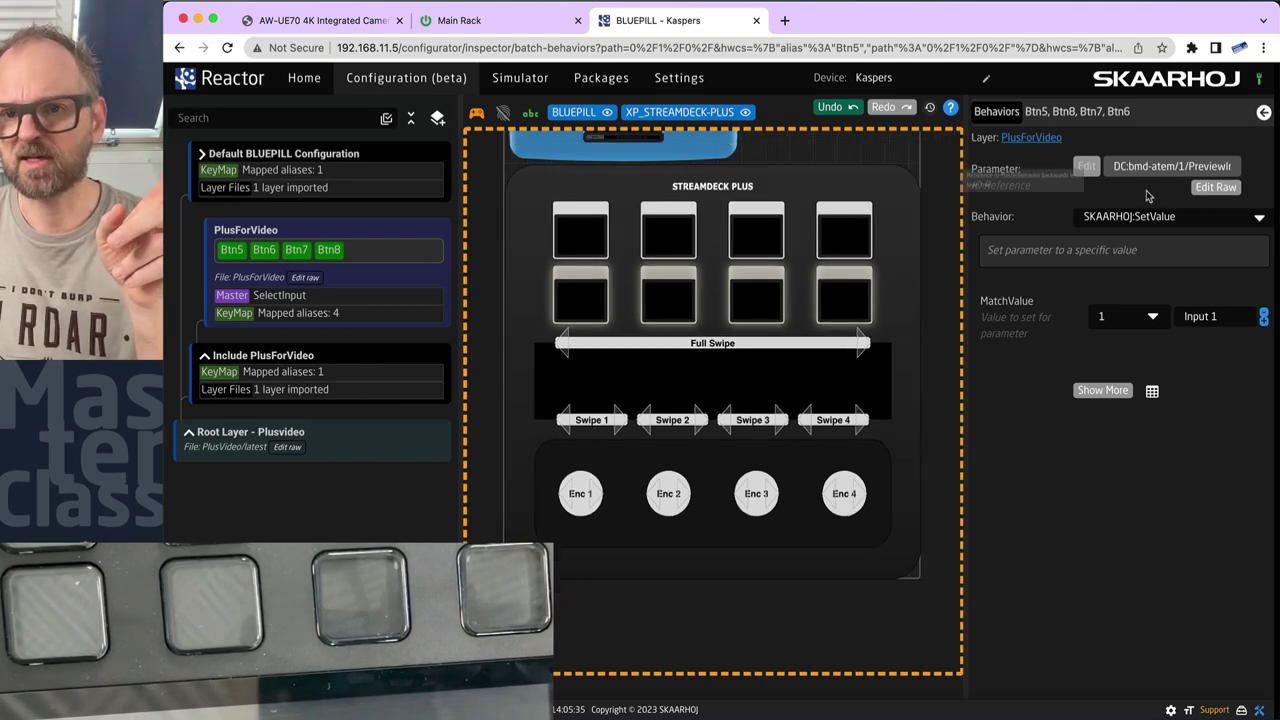
right_click(326, 255)
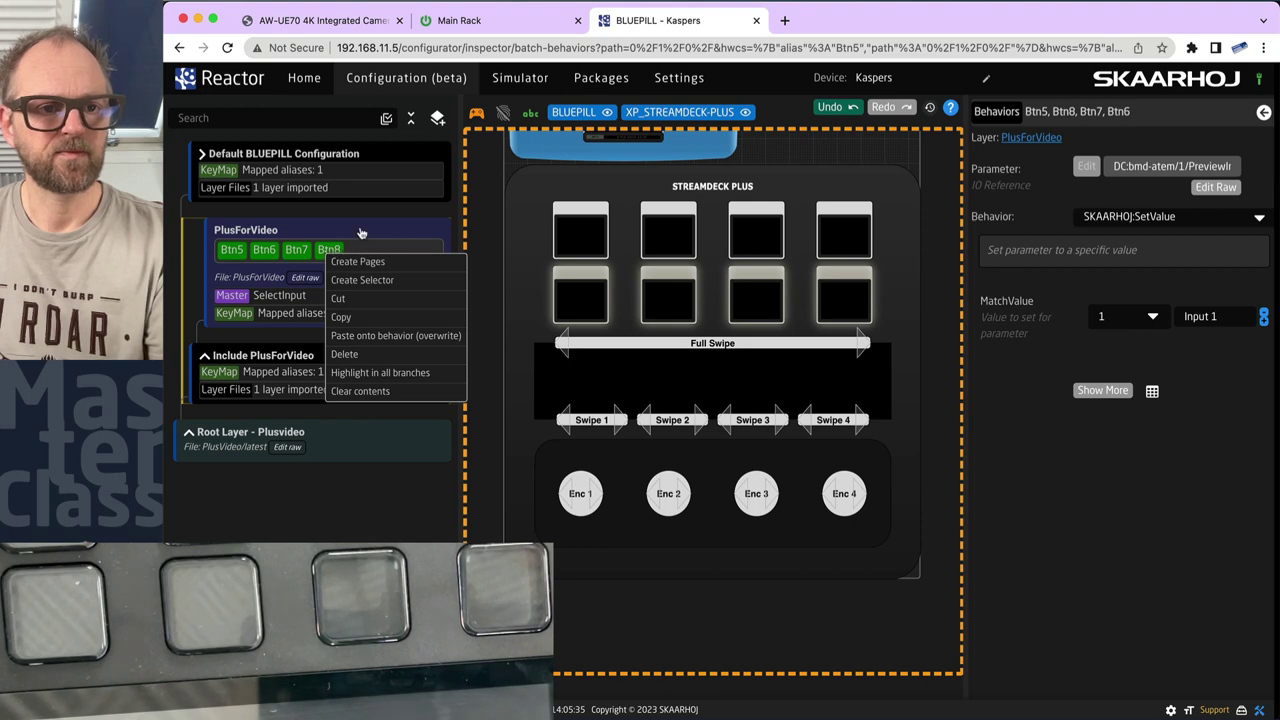
- Reselect Btn8, Btn7, Btn6 and Btn5 and, in a batch edit, set the master of all four to SelectInput
click(330, 250)
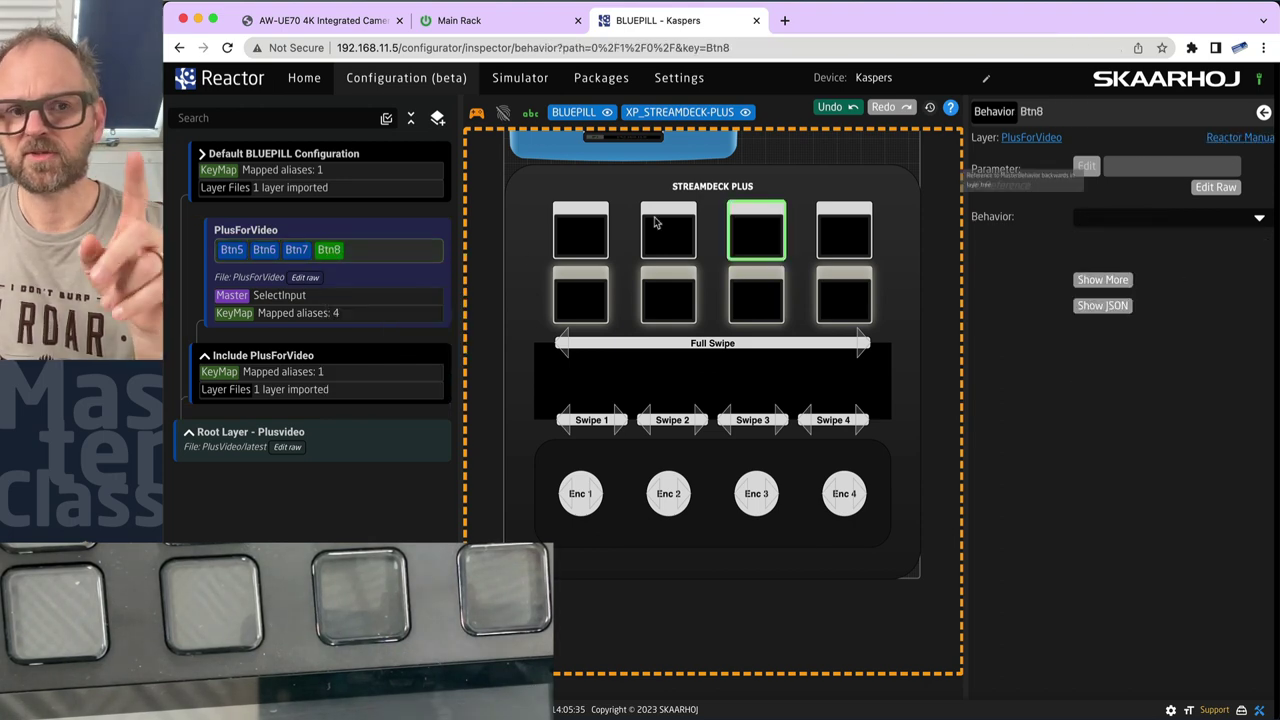
shift+click(296, 250)
shift+click(264, 250)
shift+click(231, 250)
click(1152, 275)
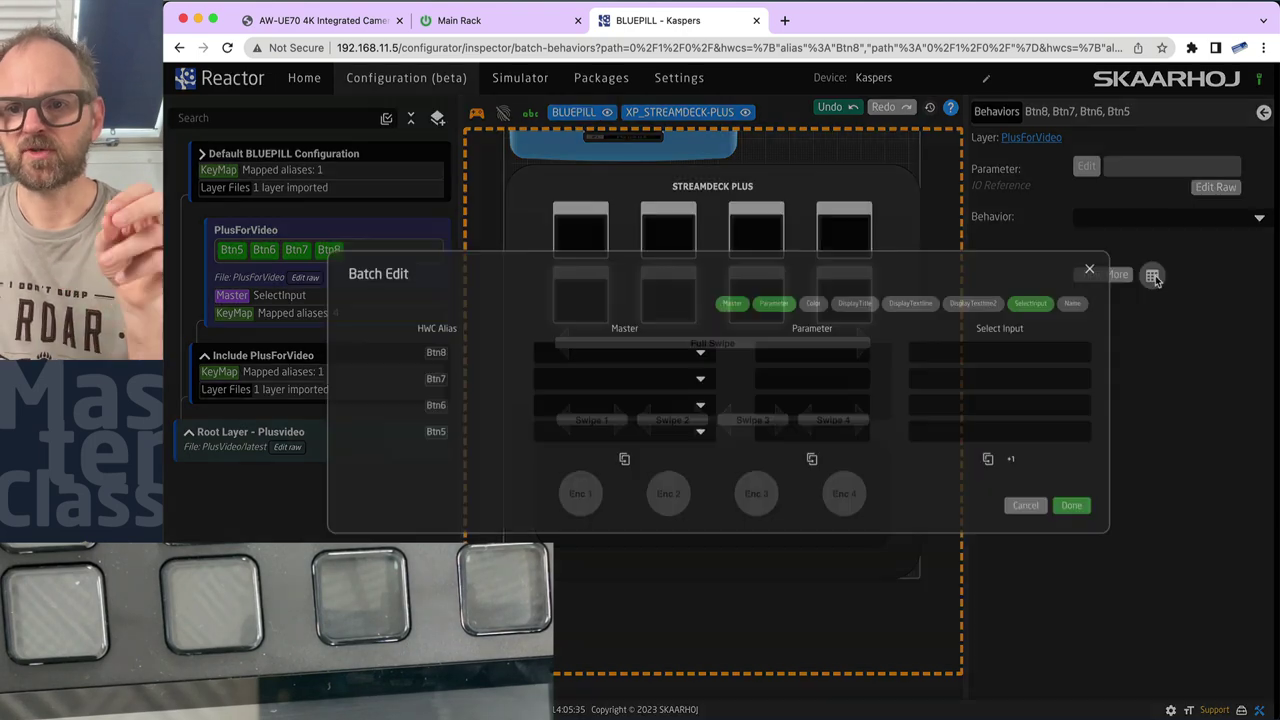
click(698, 346)
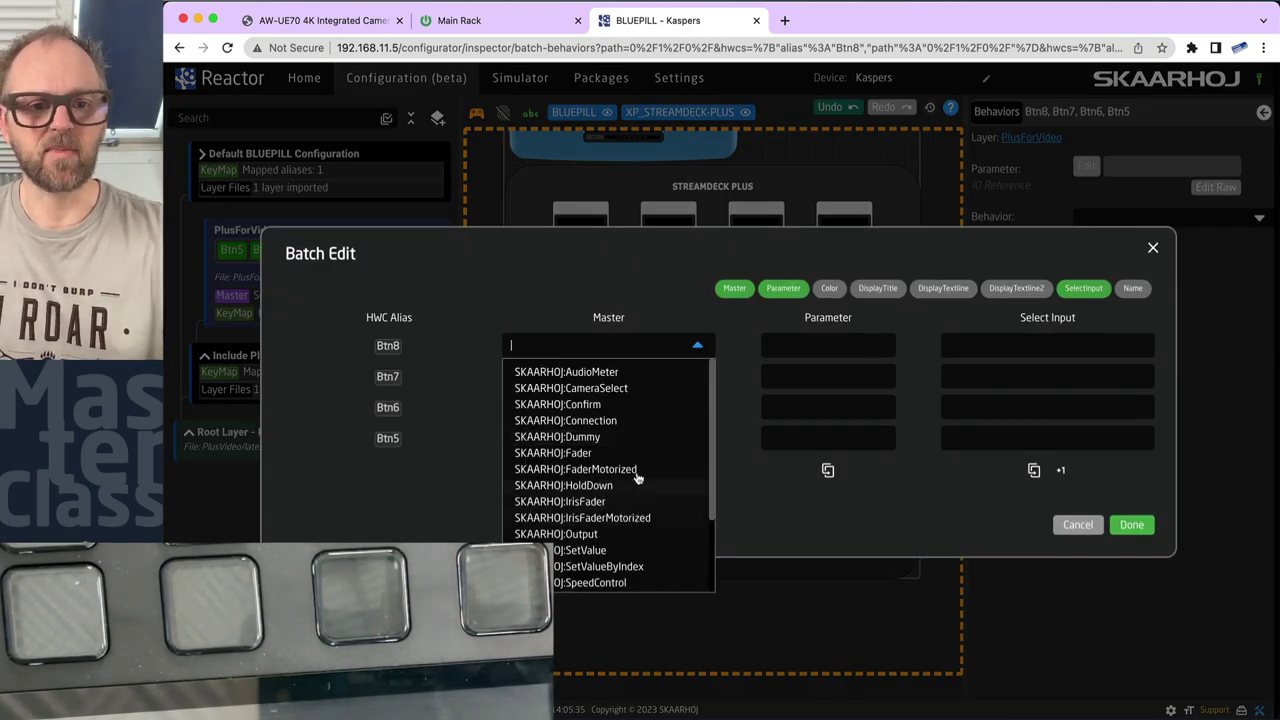
text(sele)
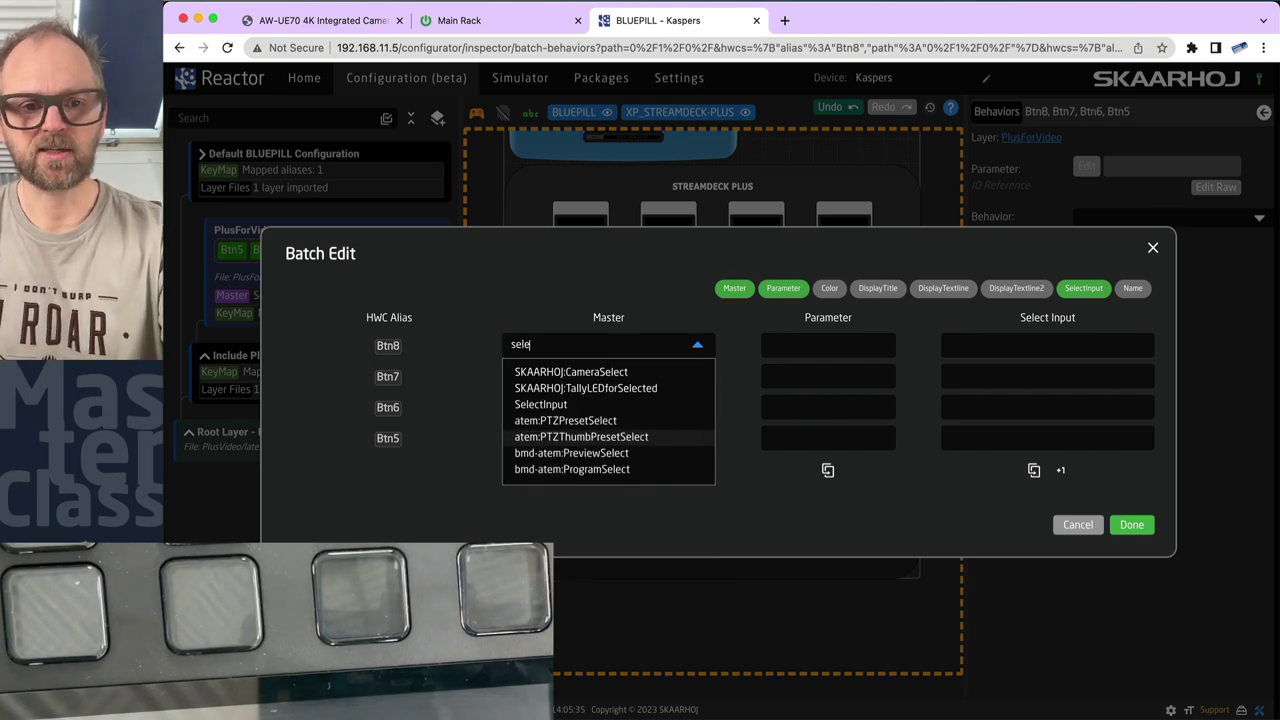
click(545, 404)
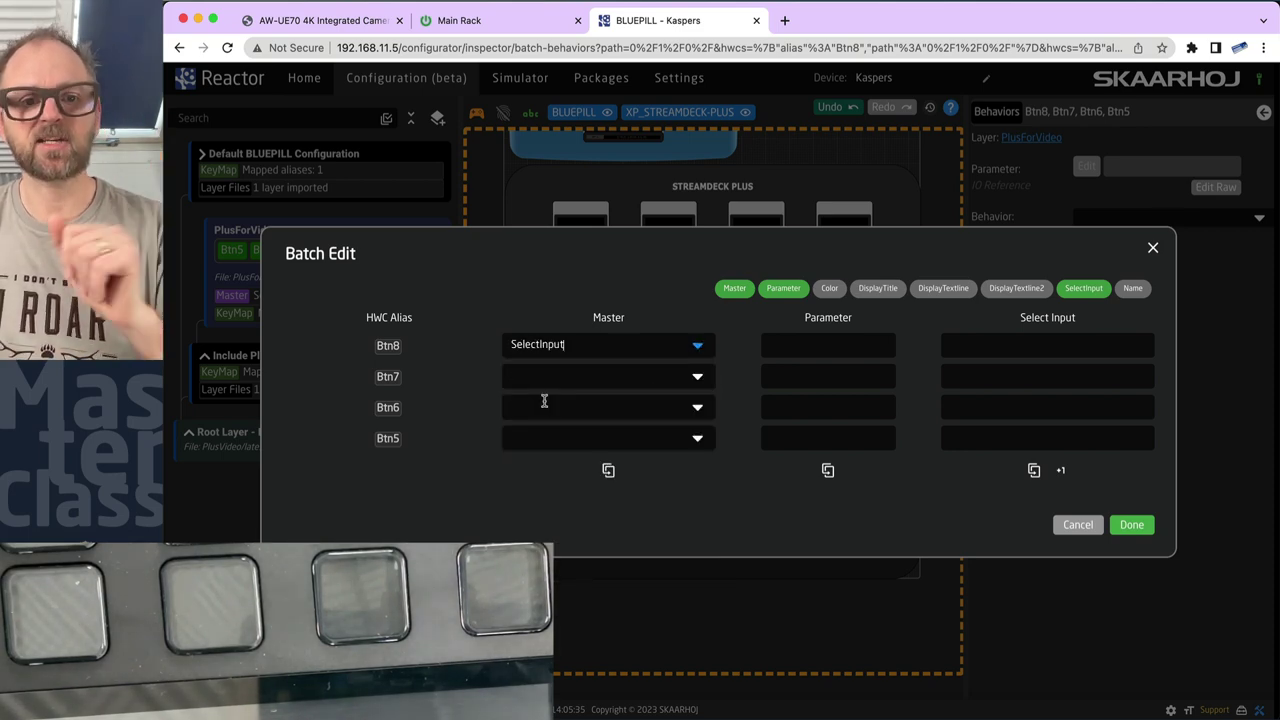
click(608, 470)
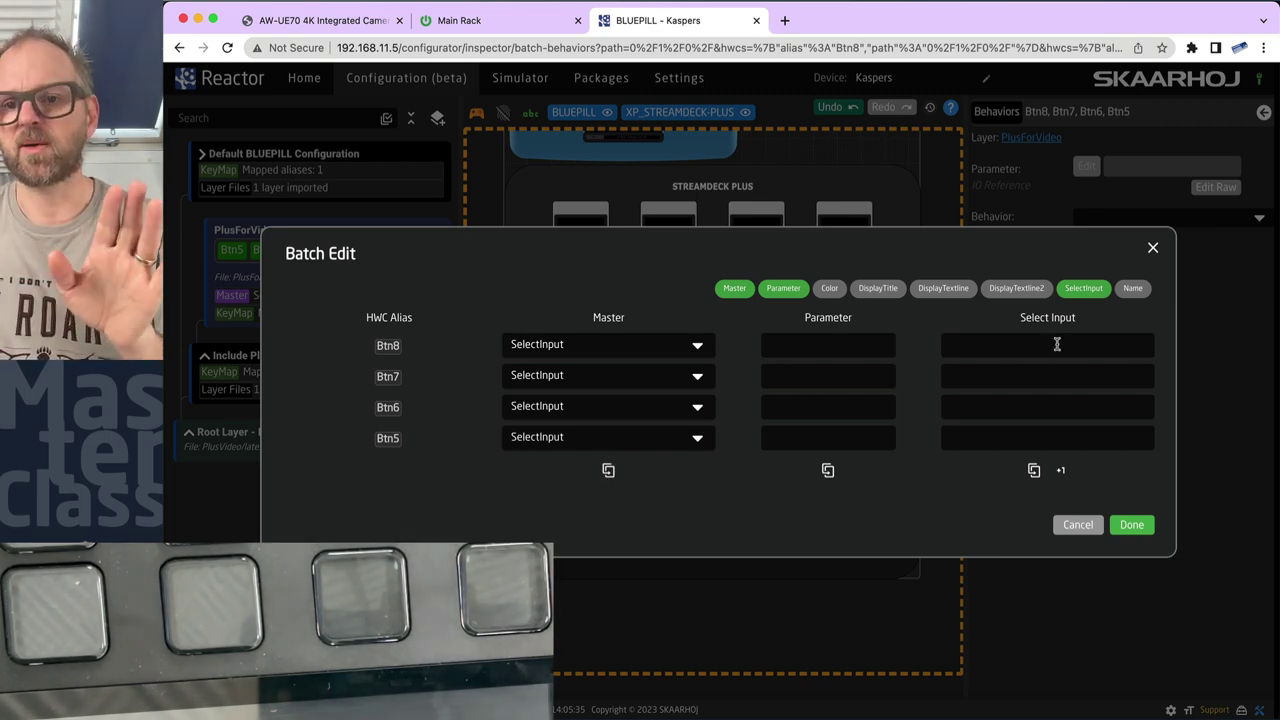
- Fill the Select Input column with 1 to 4 from Btn8 down to Btn5 and apply the batch edit
text(1)
click(1061, 472)
click(1061, 472)
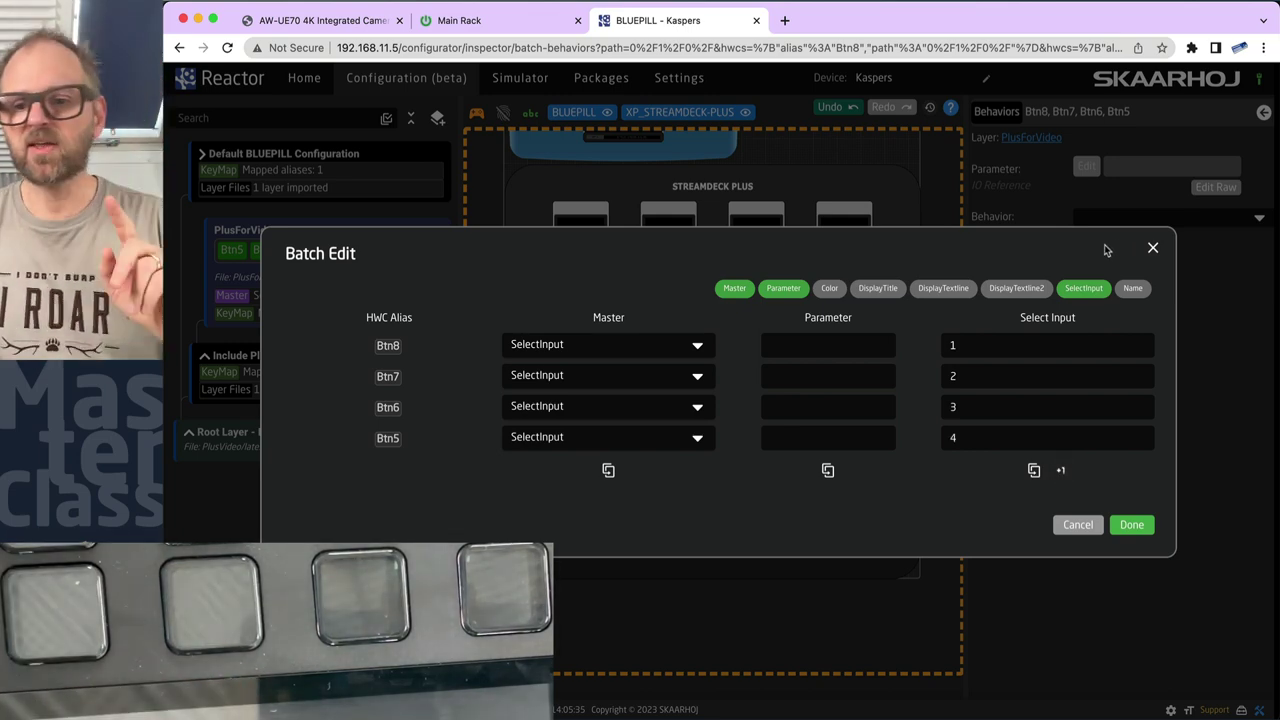
click(1131, 524)
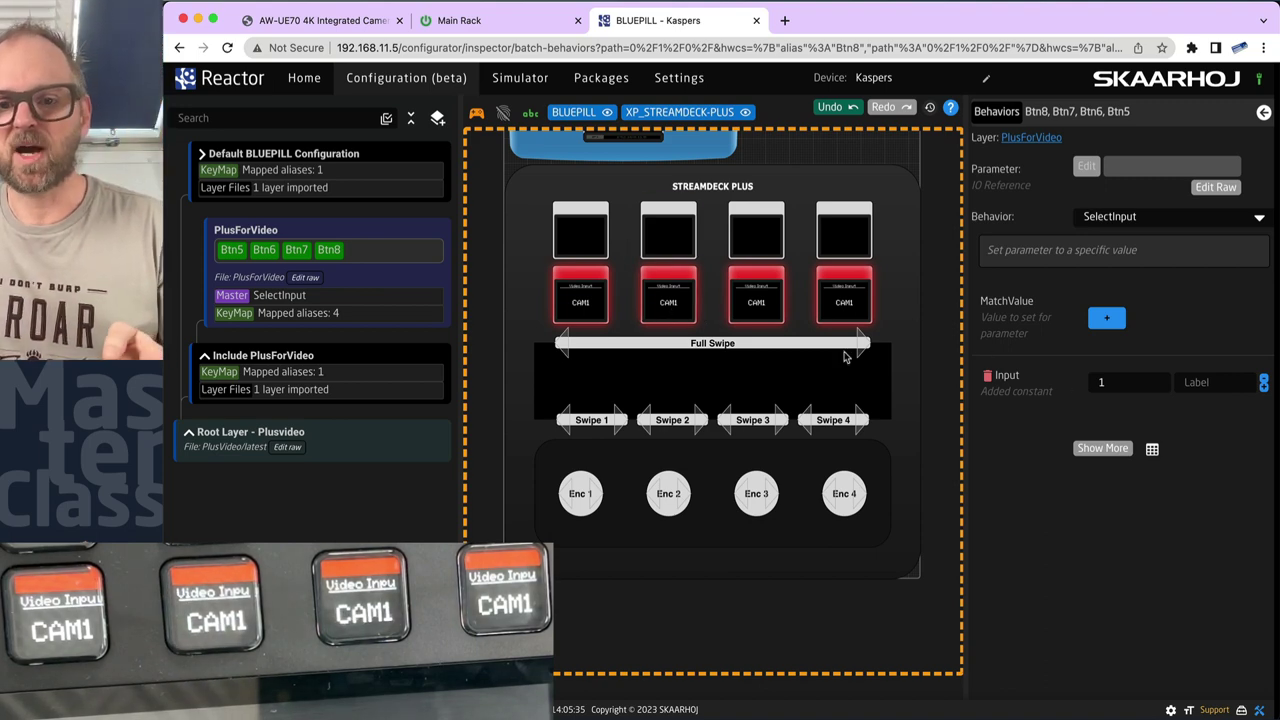
- Turn off interactive control of the simulated panel and inspect the Input constants of the lower-row buttons and the SelectInput master behavior
click(476, 113)
click(668, 298)
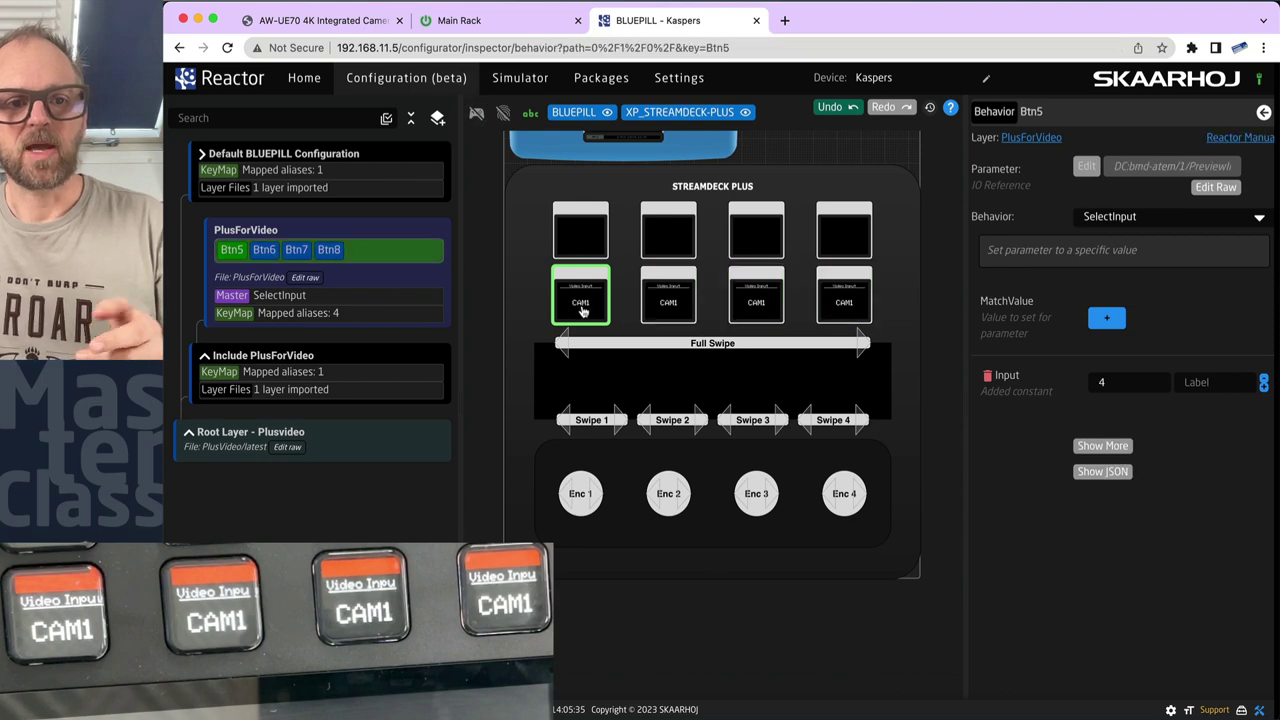
click(756, 300)
click(846, 300)
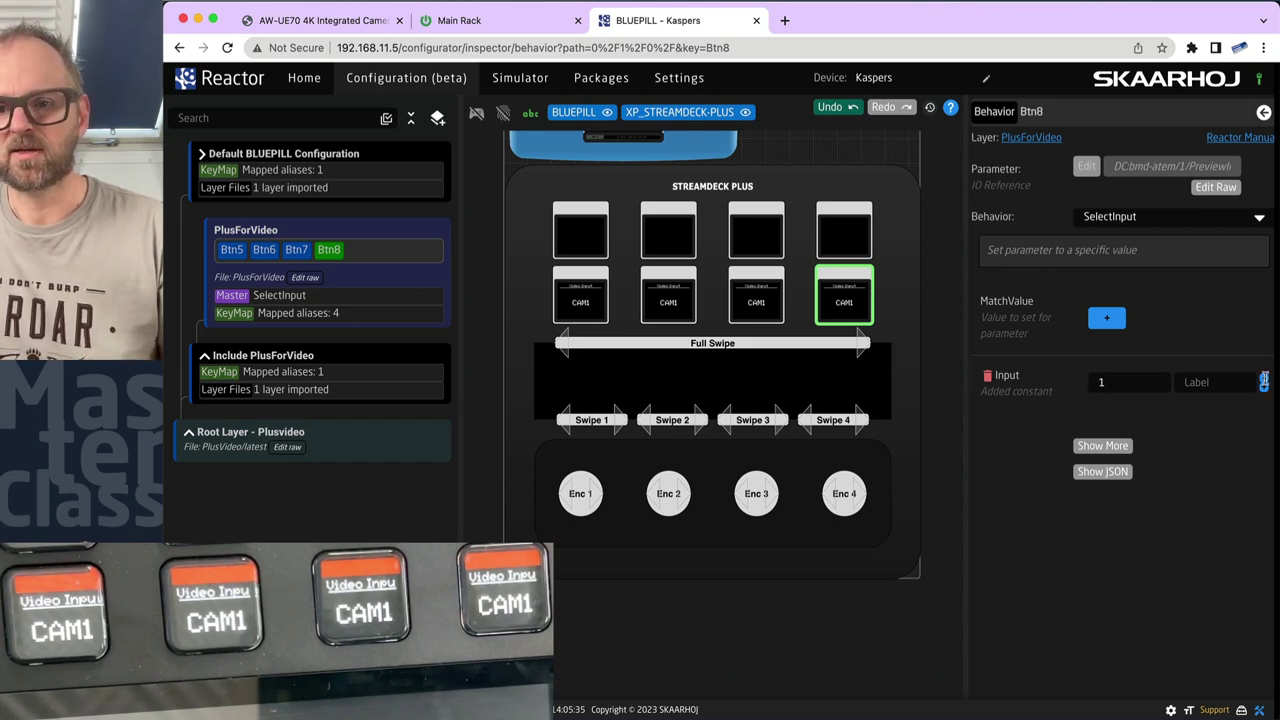
click(1263, 382)
click(265, 296)
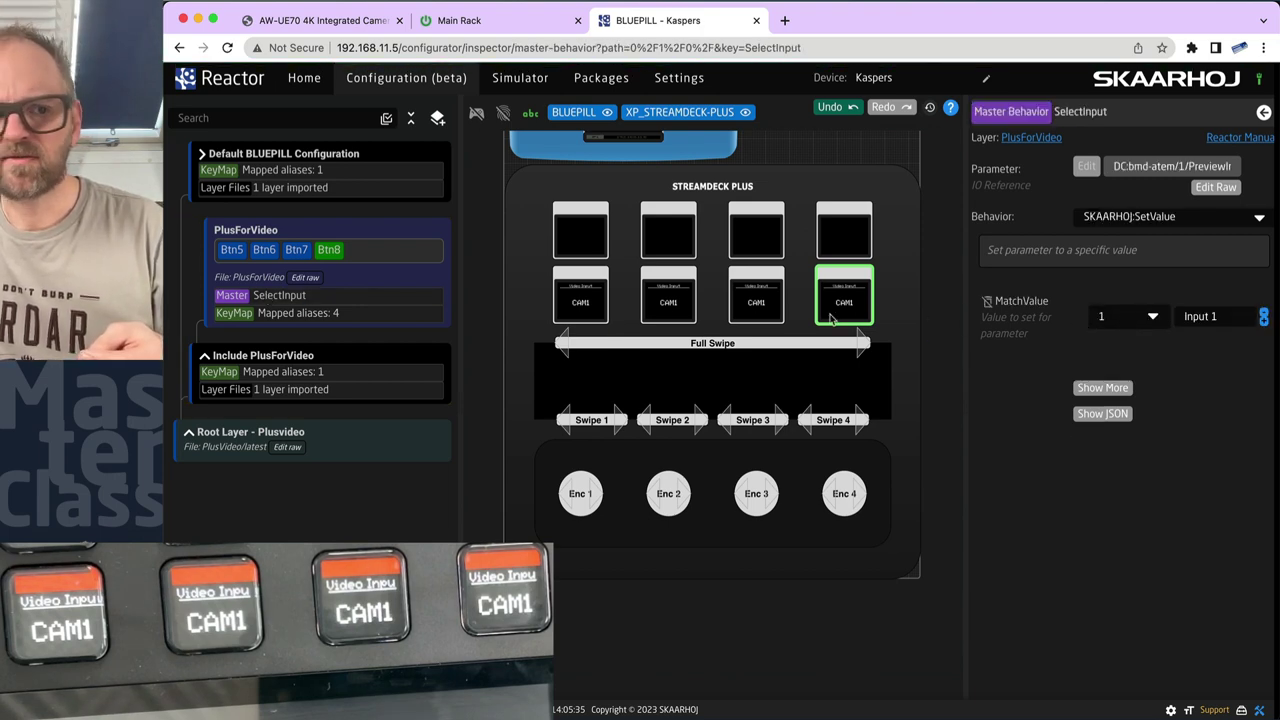
- Remove the Constants block containing Input from Btn5's JSON and save the behavior
click(232, 250)
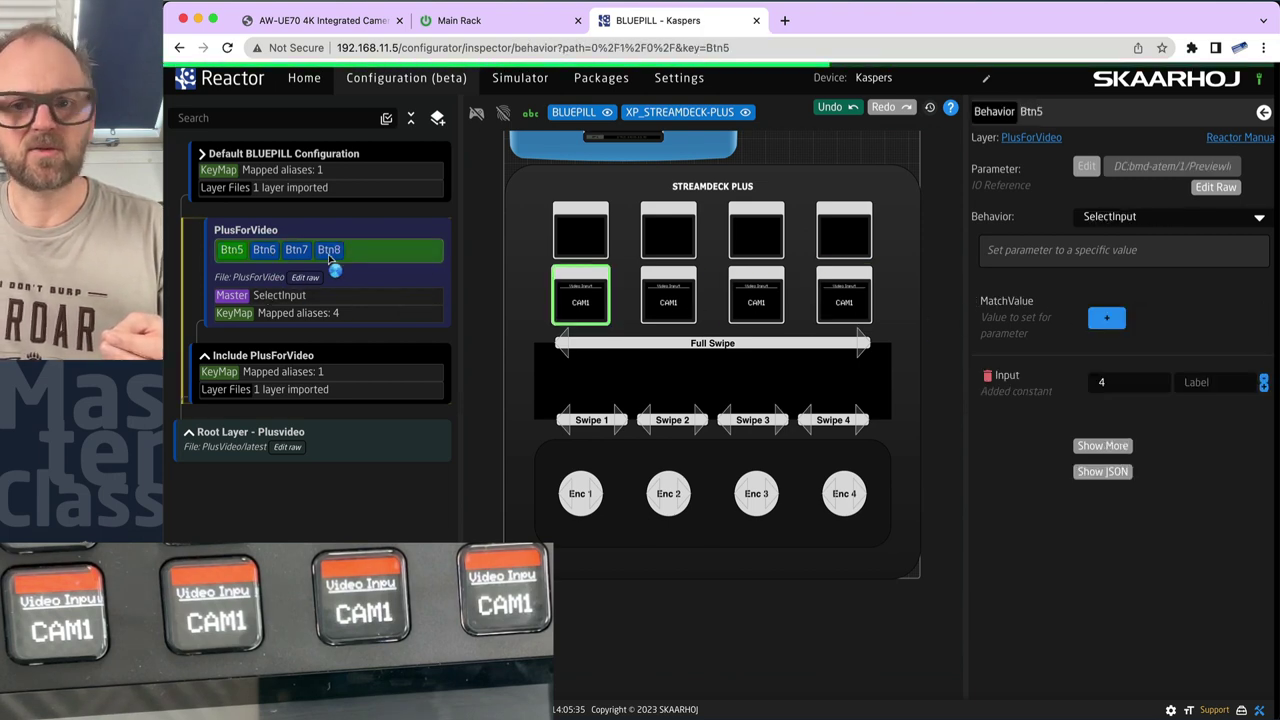
click(1102, 473)
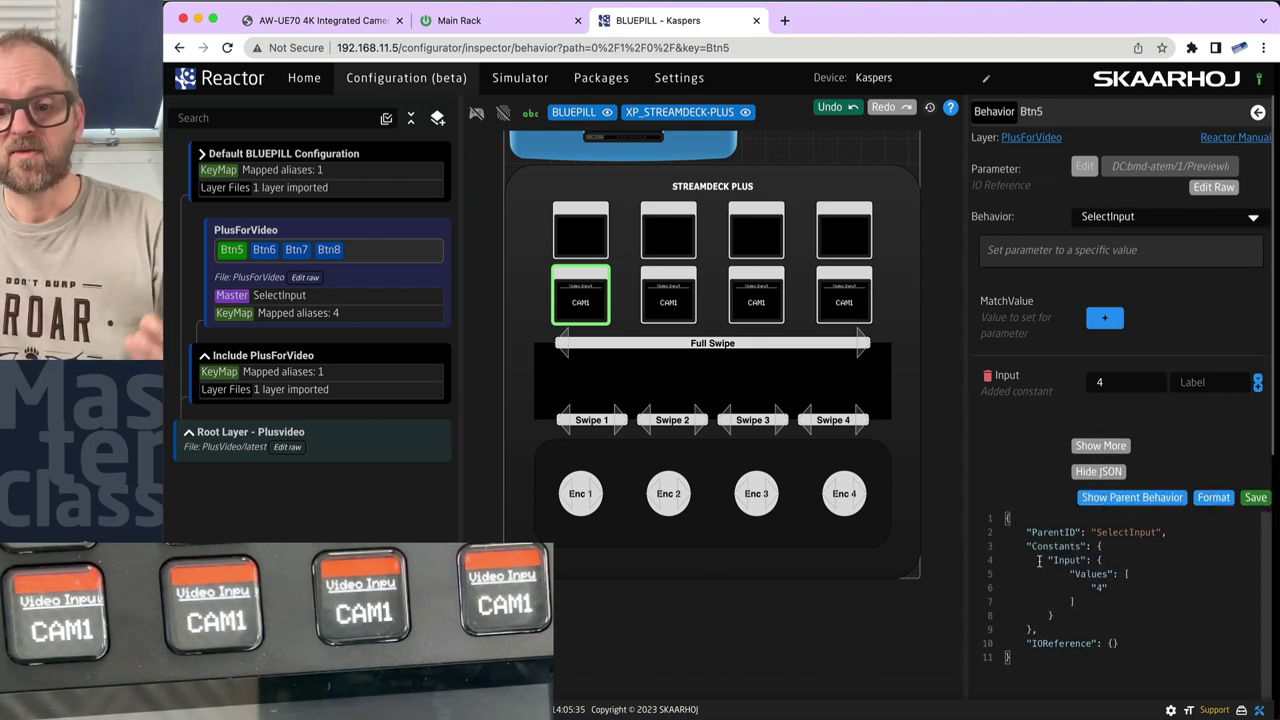
drag(1024, 546, 1044, 630)
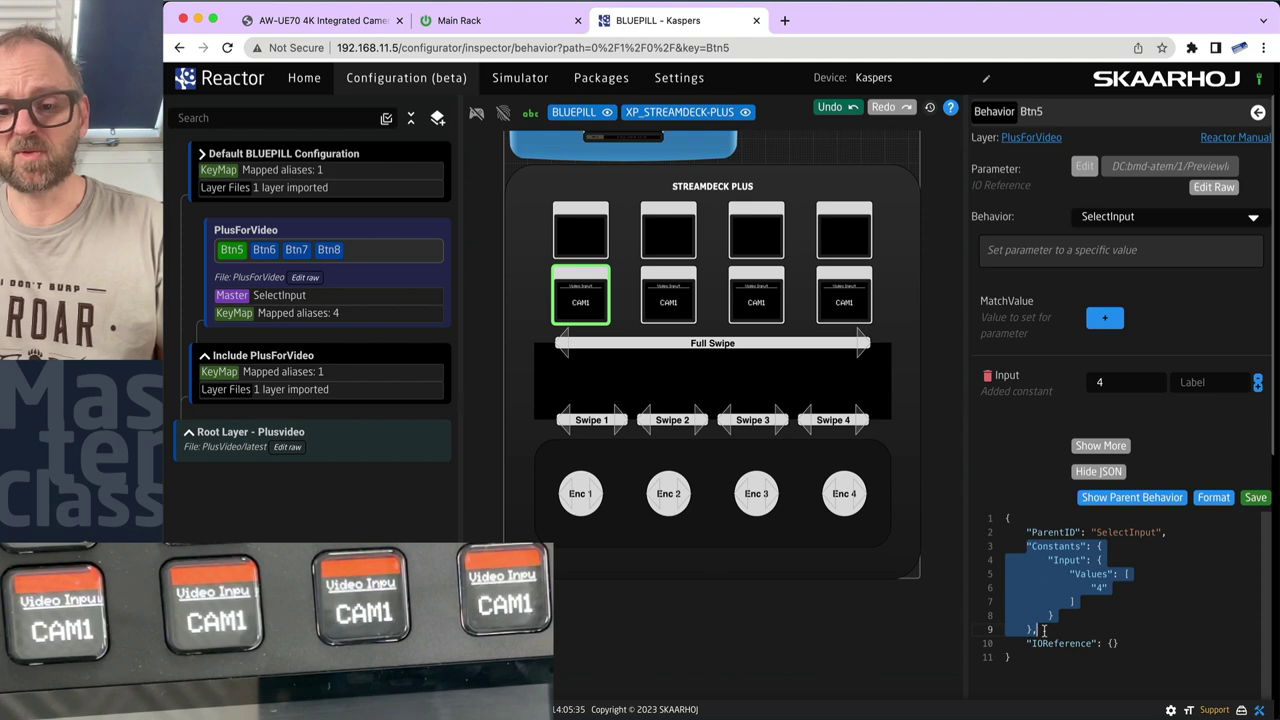
key(BackSpace)
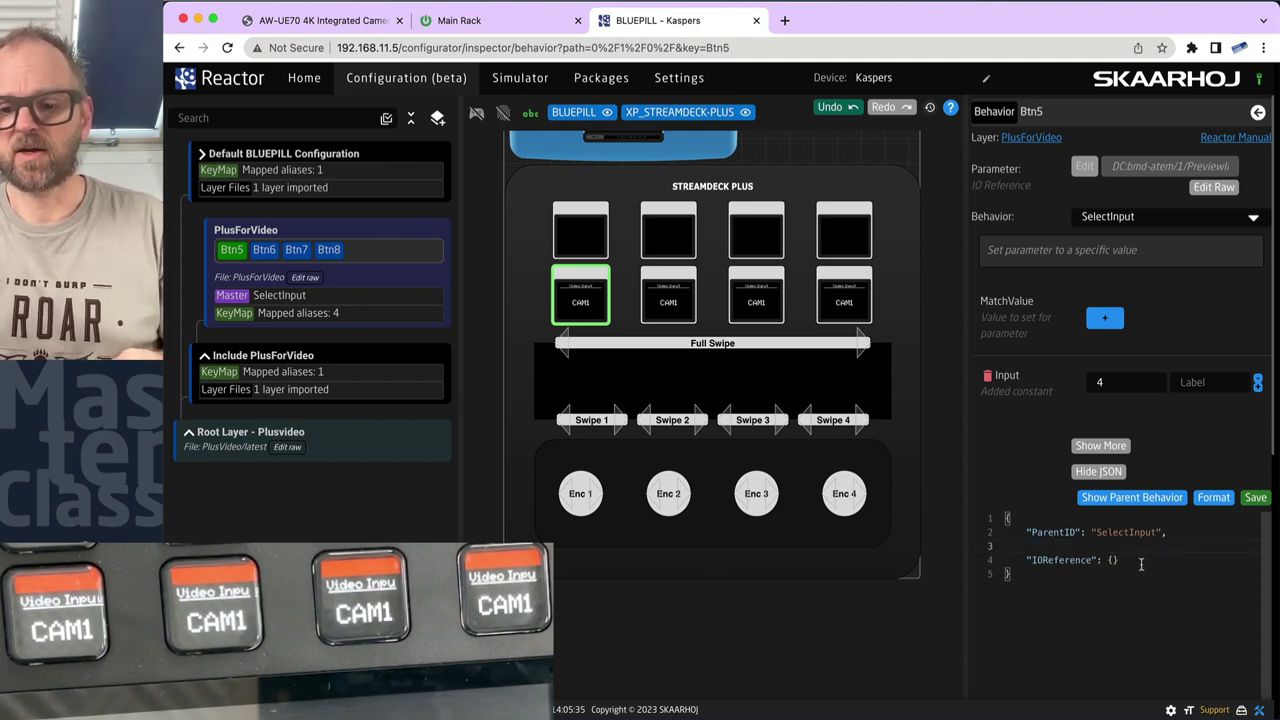
key(BackSpace)
click(1252, 499)
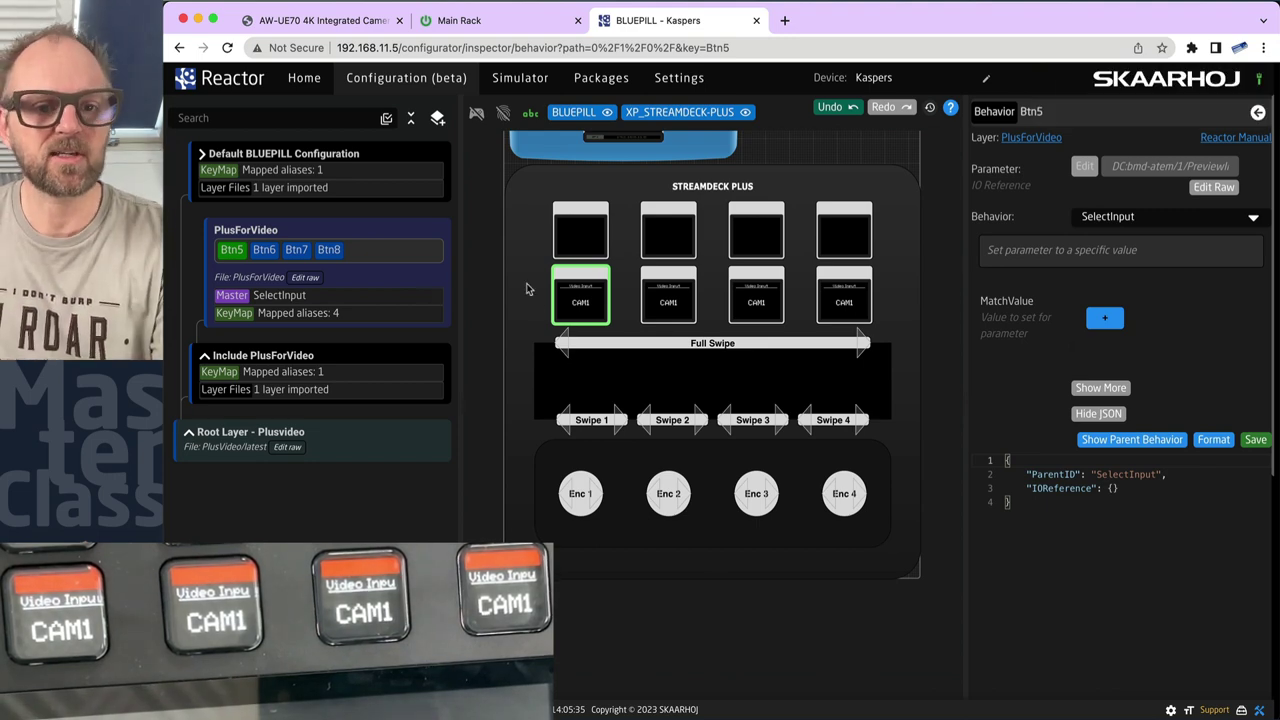
- Select Btn5 to Btn8 for a batch edit and hide the Select Input column, keeping MatchValue shown
drag(538, 291, 882, 300)
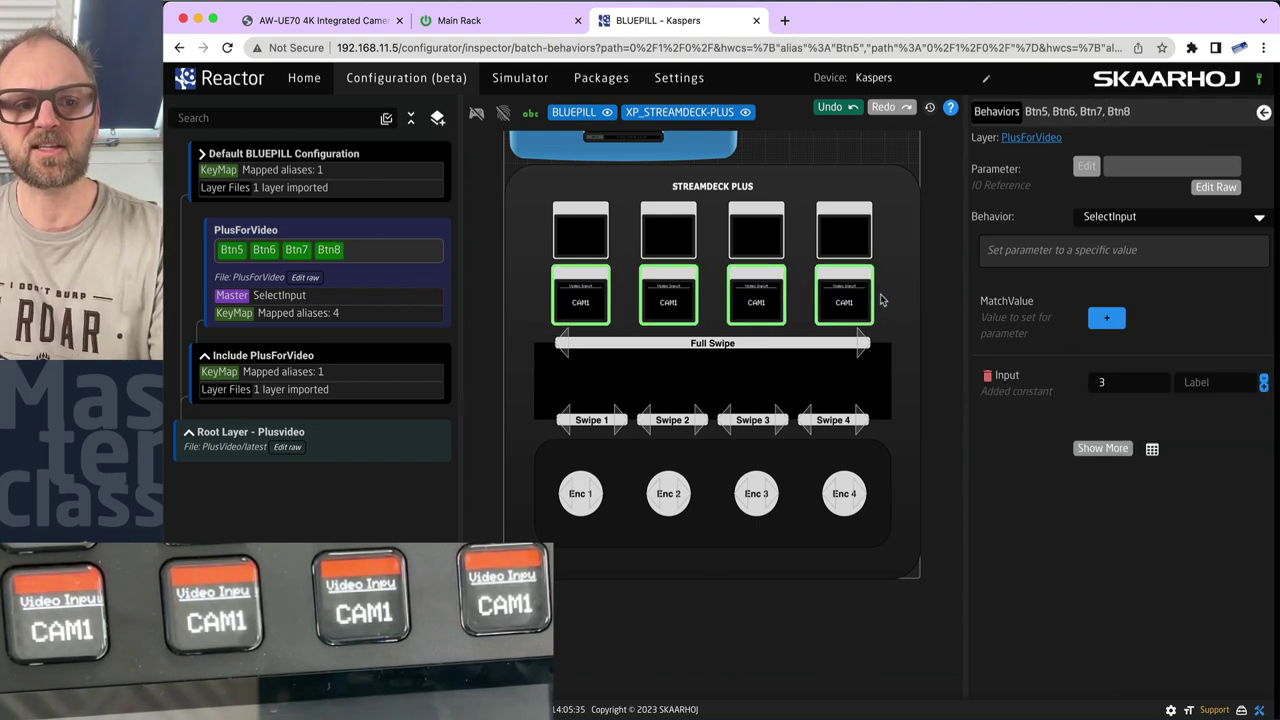
click(1152, 449)
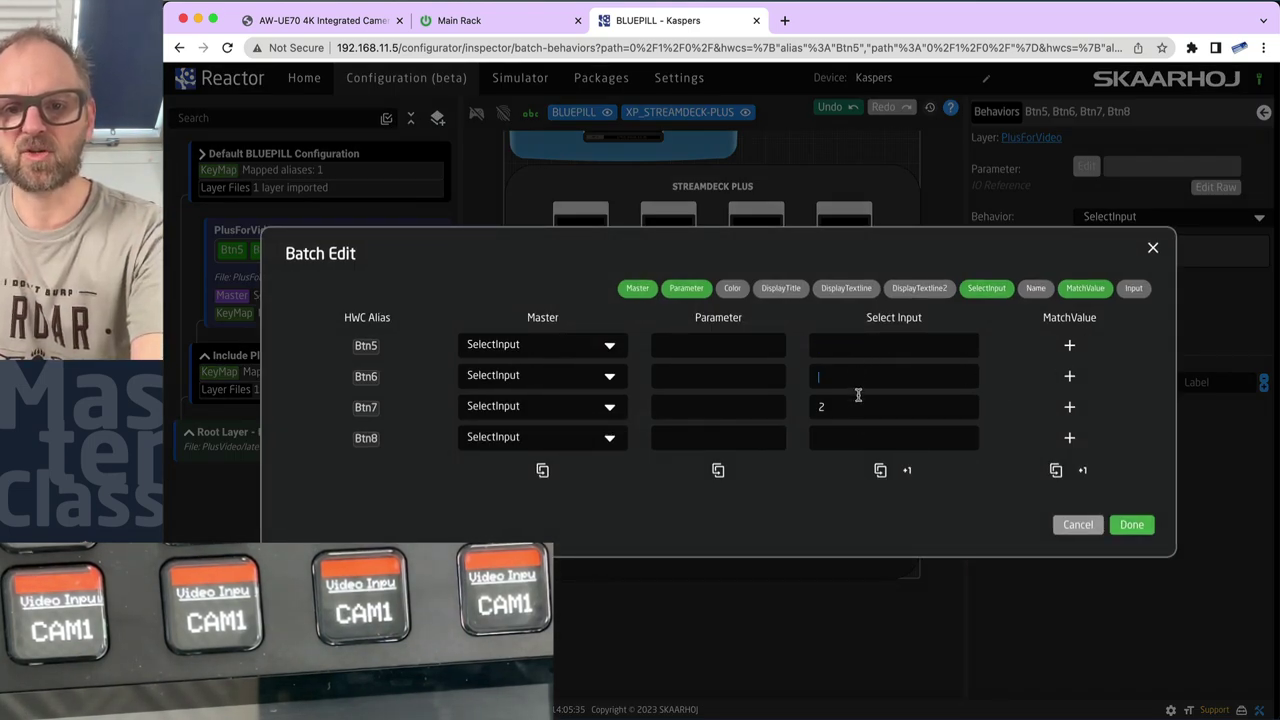
click(987, 289)
click(1085, 288)
click(1085, 288)
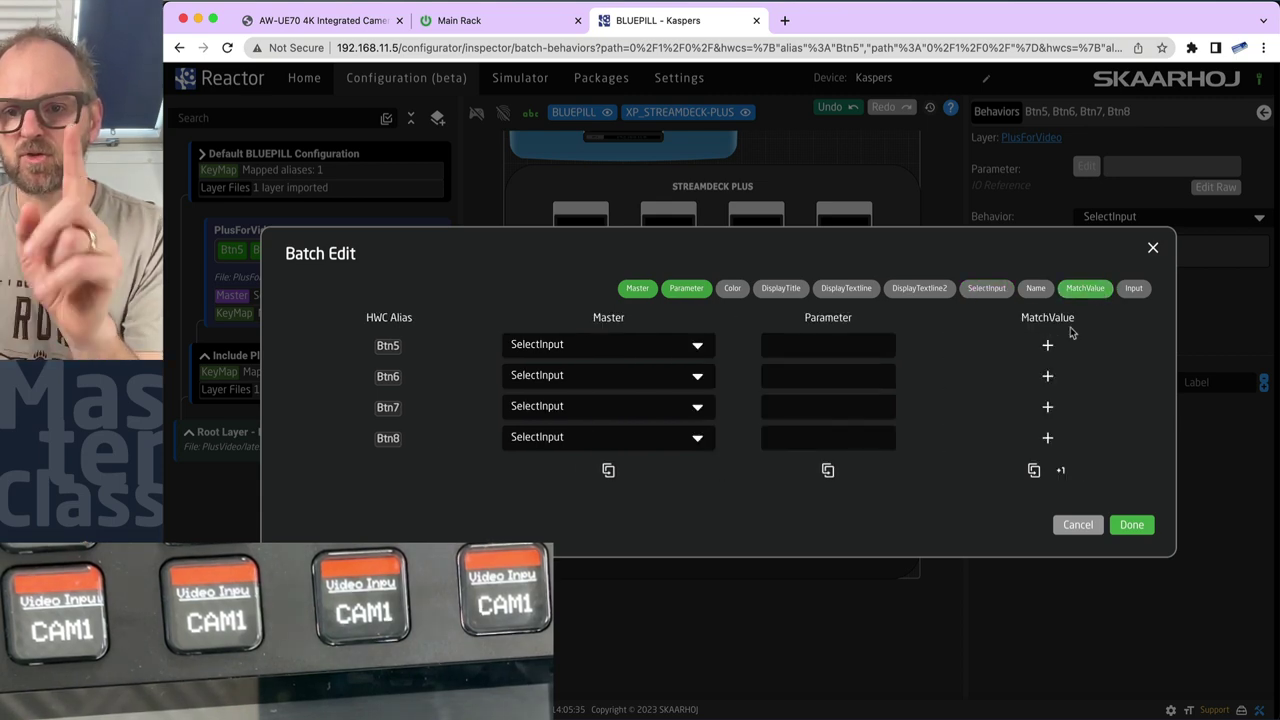
- Fill the MatchValue column with 1 to 4 from Btn5 up to Btn8 and apply the batch edit
click(1045, 346)
text(1)
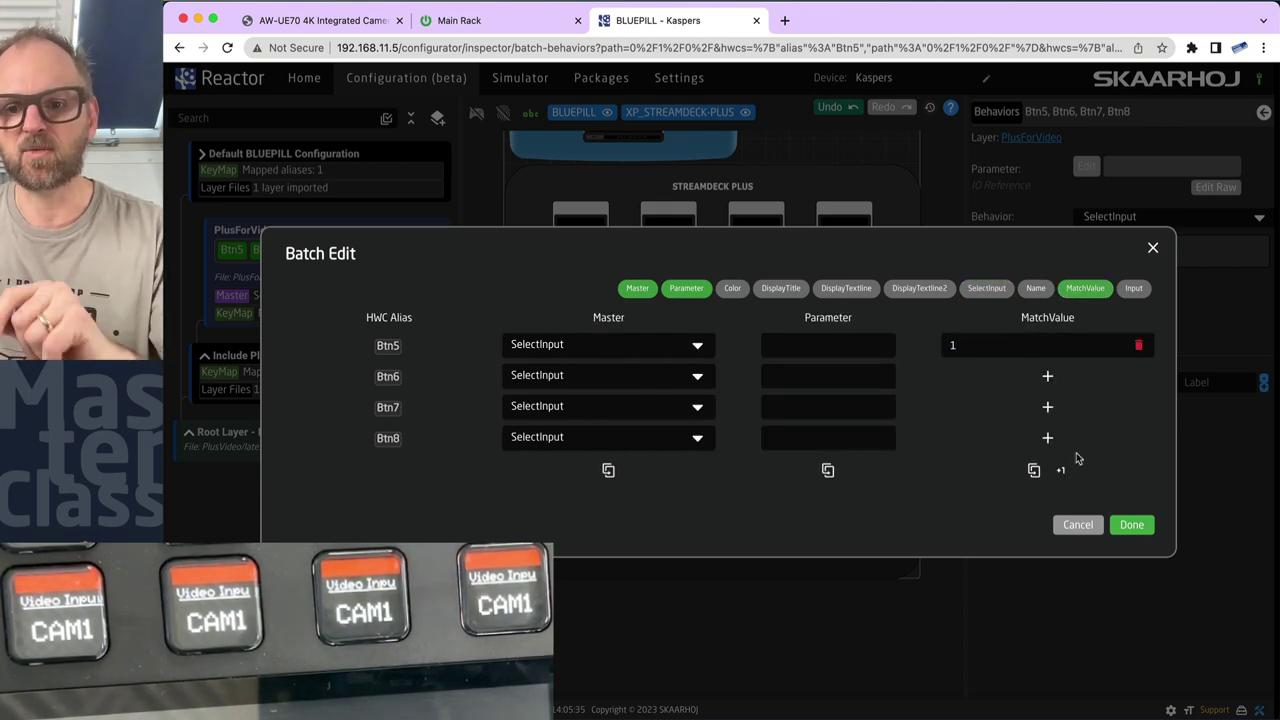
click(1063, 472)
click(1131, 524)
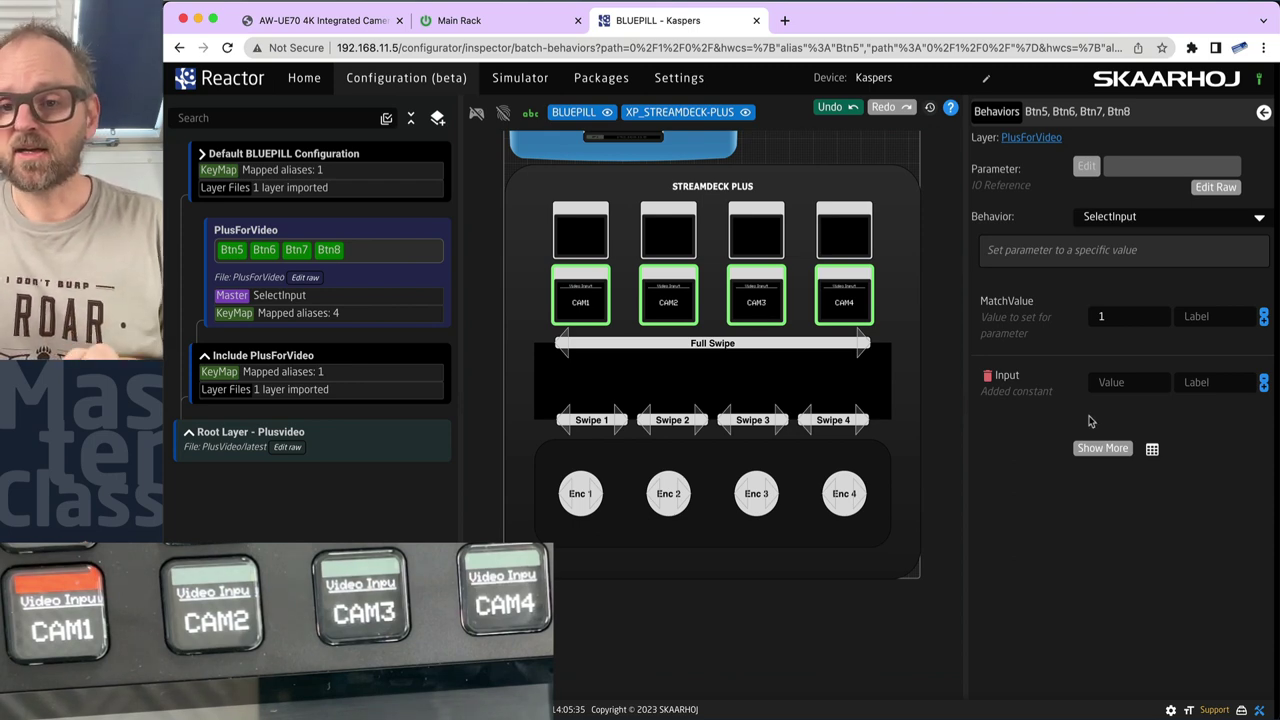
- Check the constants of Btn7 and Btn8, remove the empty Input constant from Btn8's JSON and save the behavior
click(296, 250)
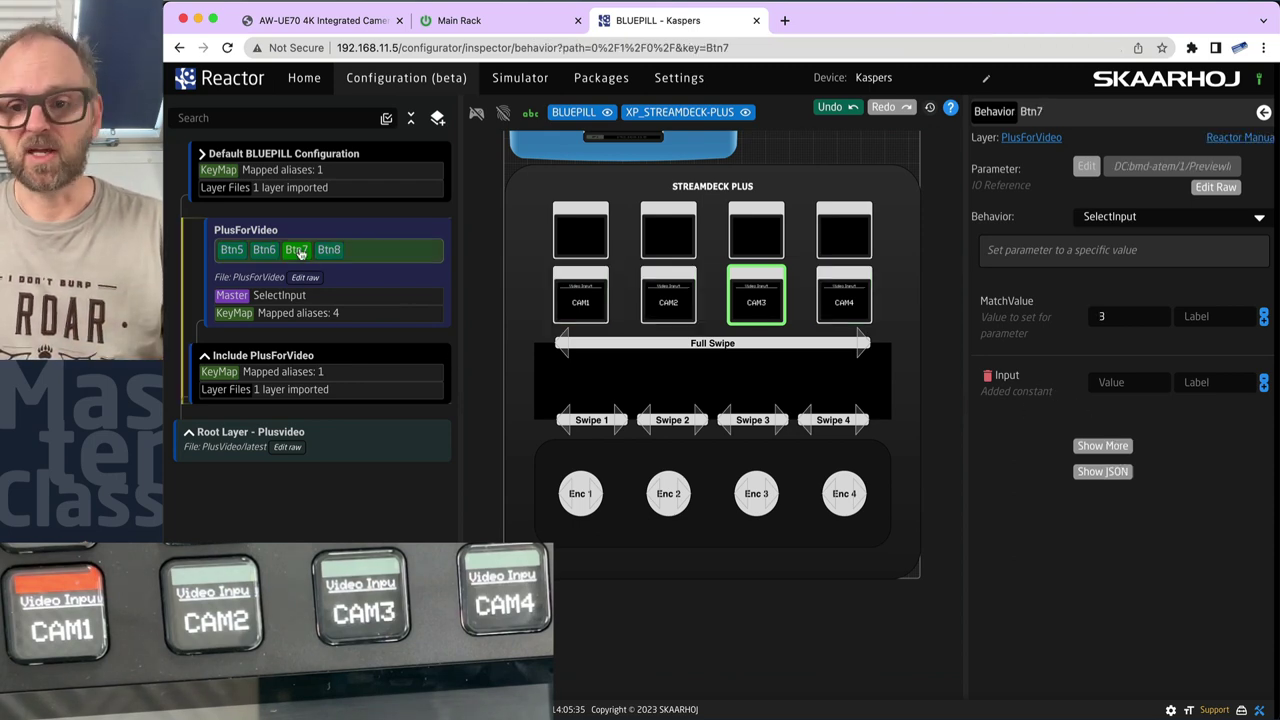
click(326, 250)
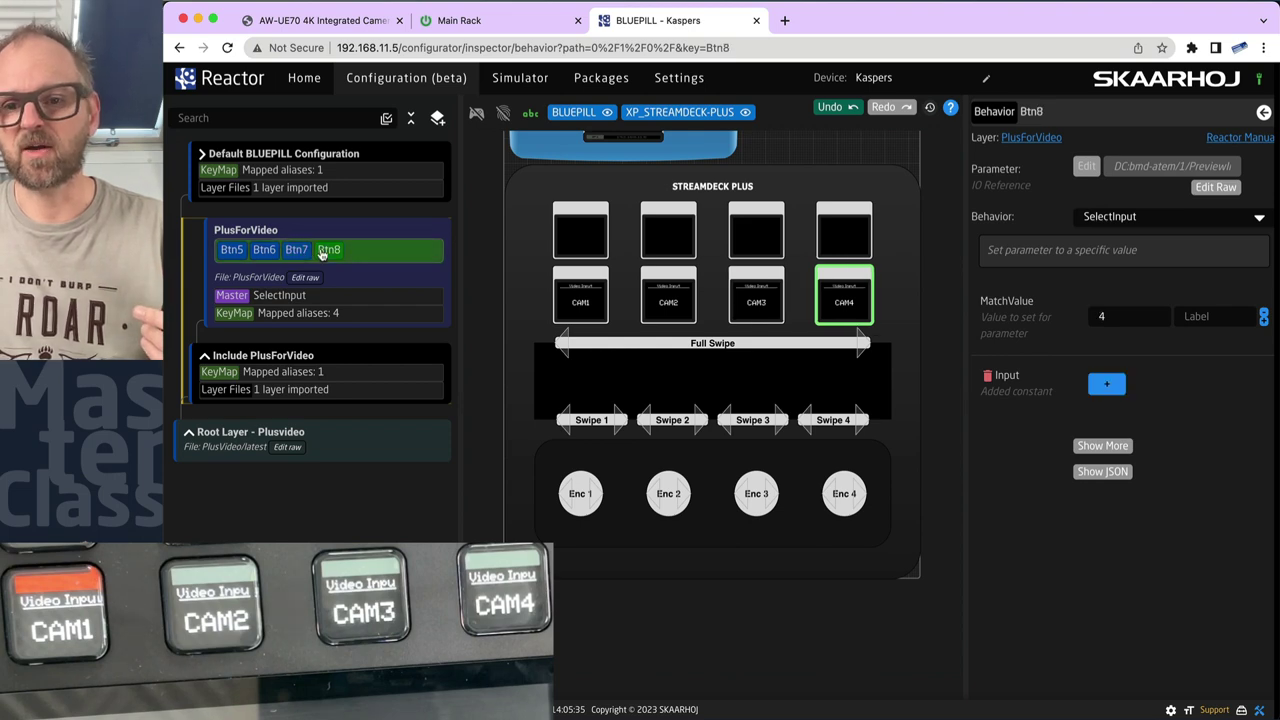
click(1111, 473)
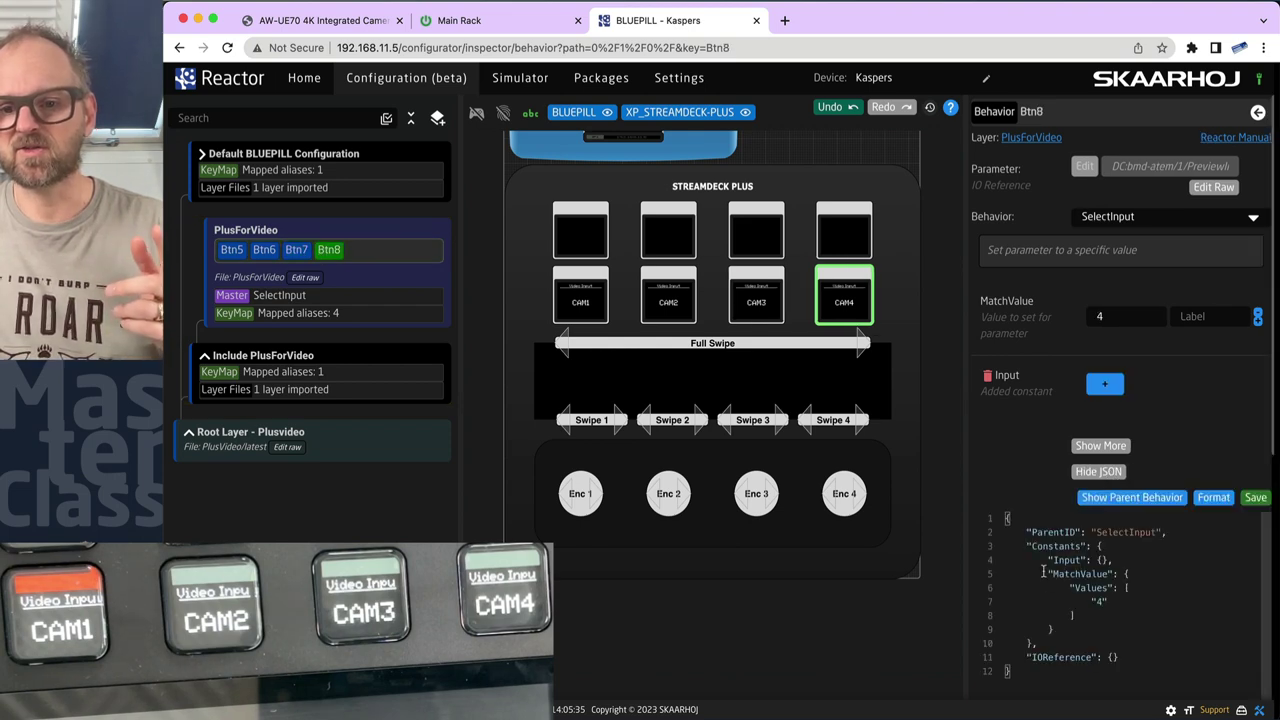
triple_click(1092, 560)
key(BackSpace)
click(1250, 499)
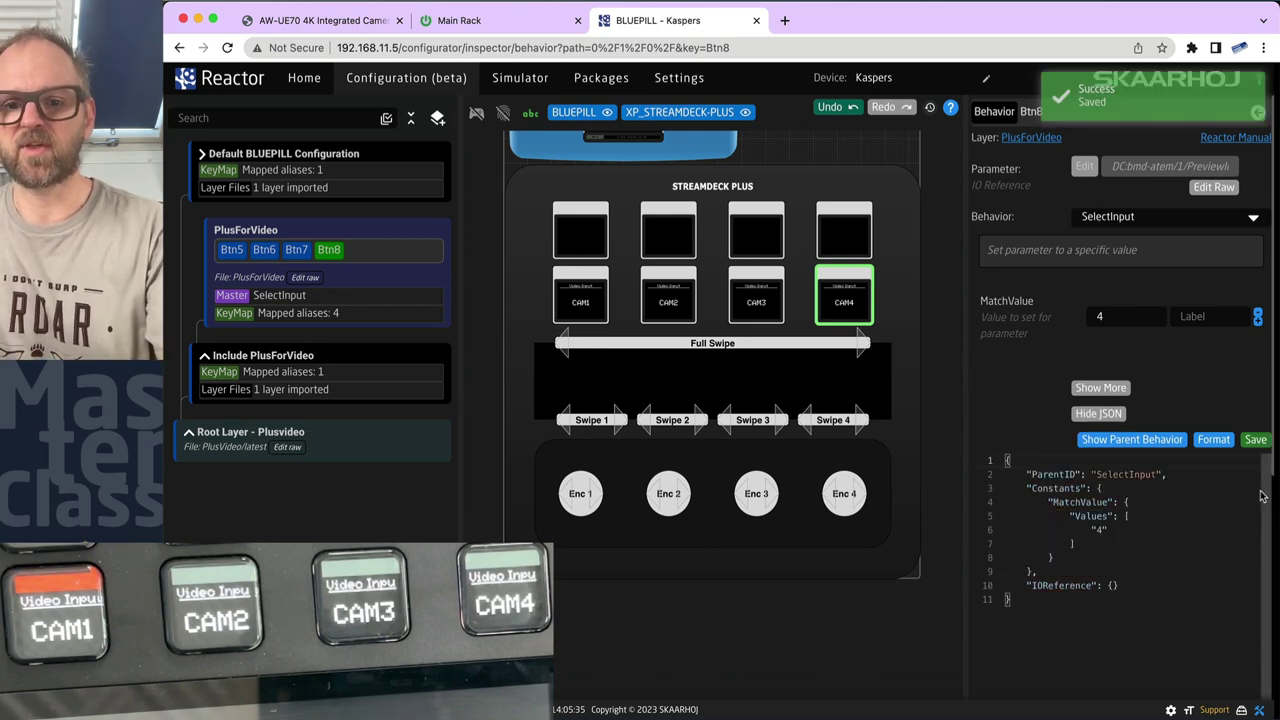
- Remove the Input constant from Btn7's JSON, keeping MatchValue, and save the behavior
click(756, 296)
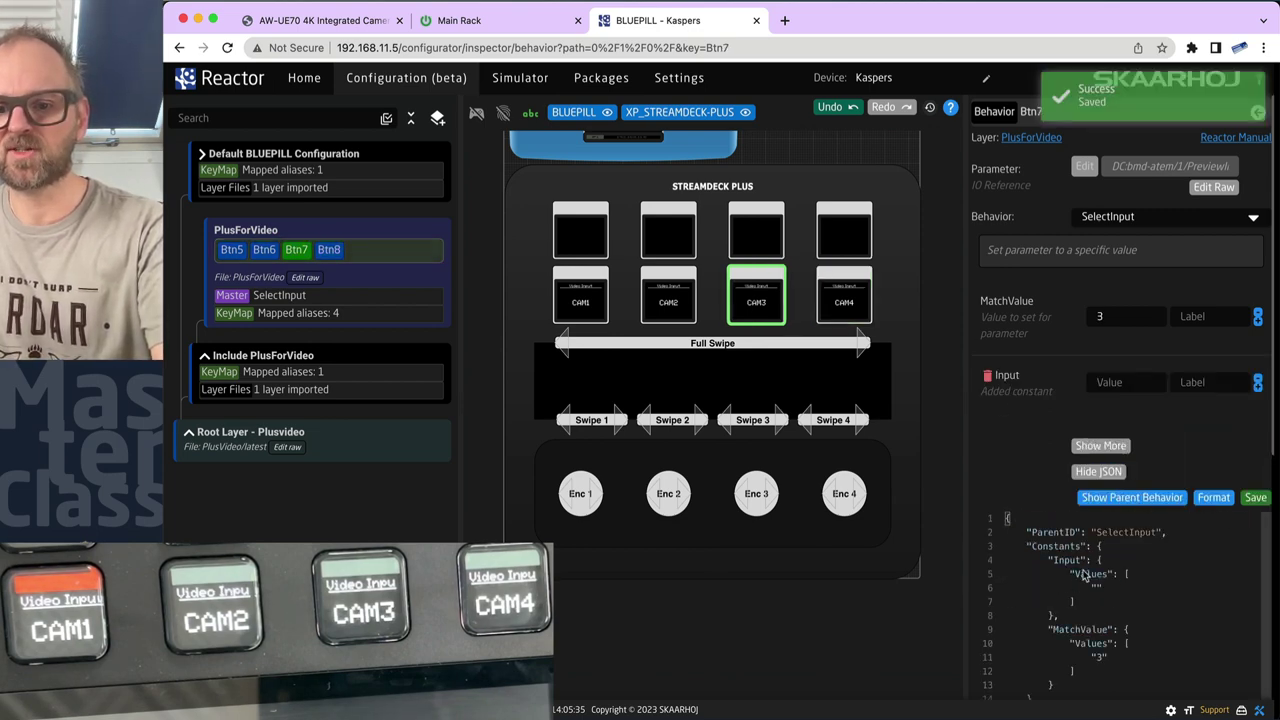
drag(1046, 560, 1068, 616)
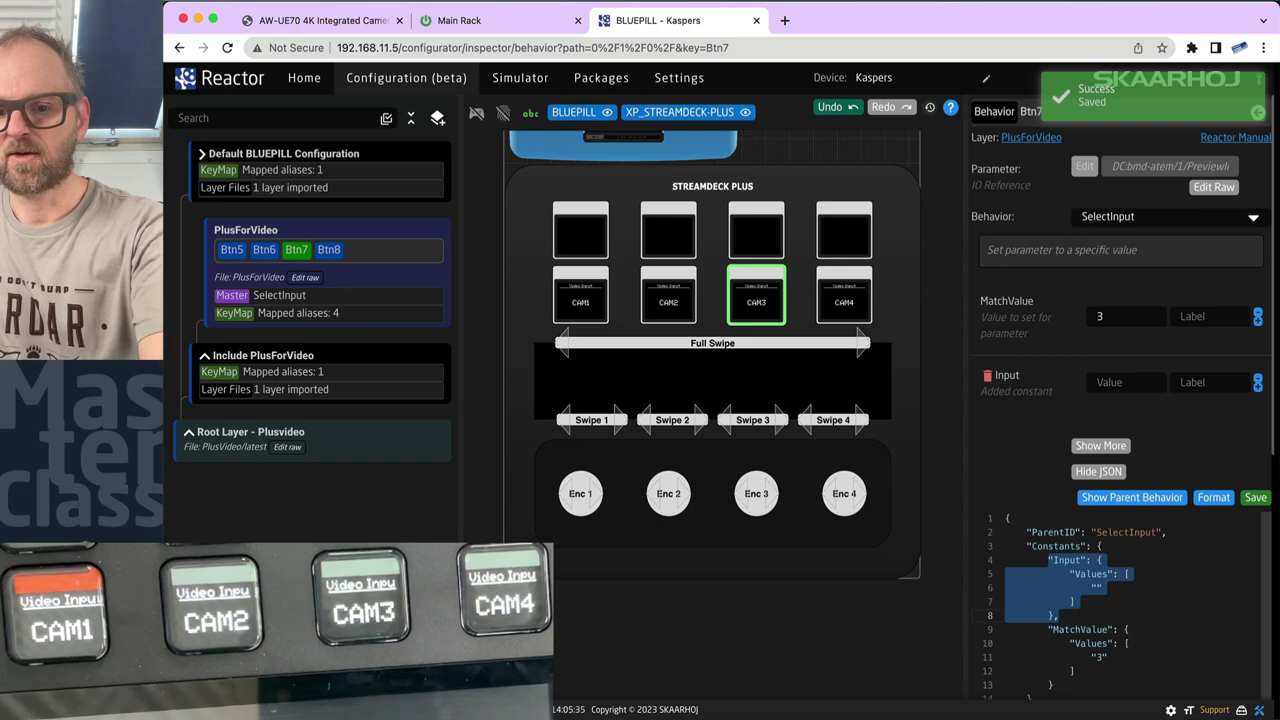
key(BackSpace)
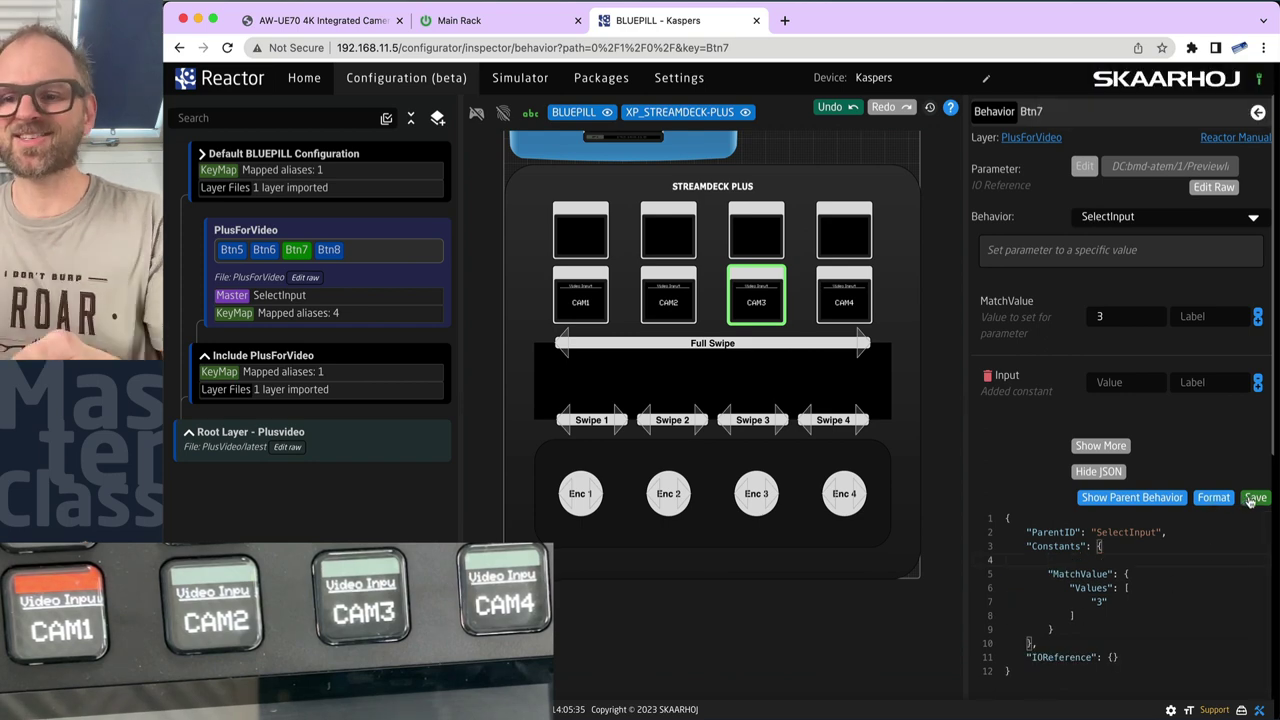
click(1254, 497)
- Delete the Input constant from Btn6's JSON and save, check Btn5's JSON and hide the JSON view
click(668, 298)
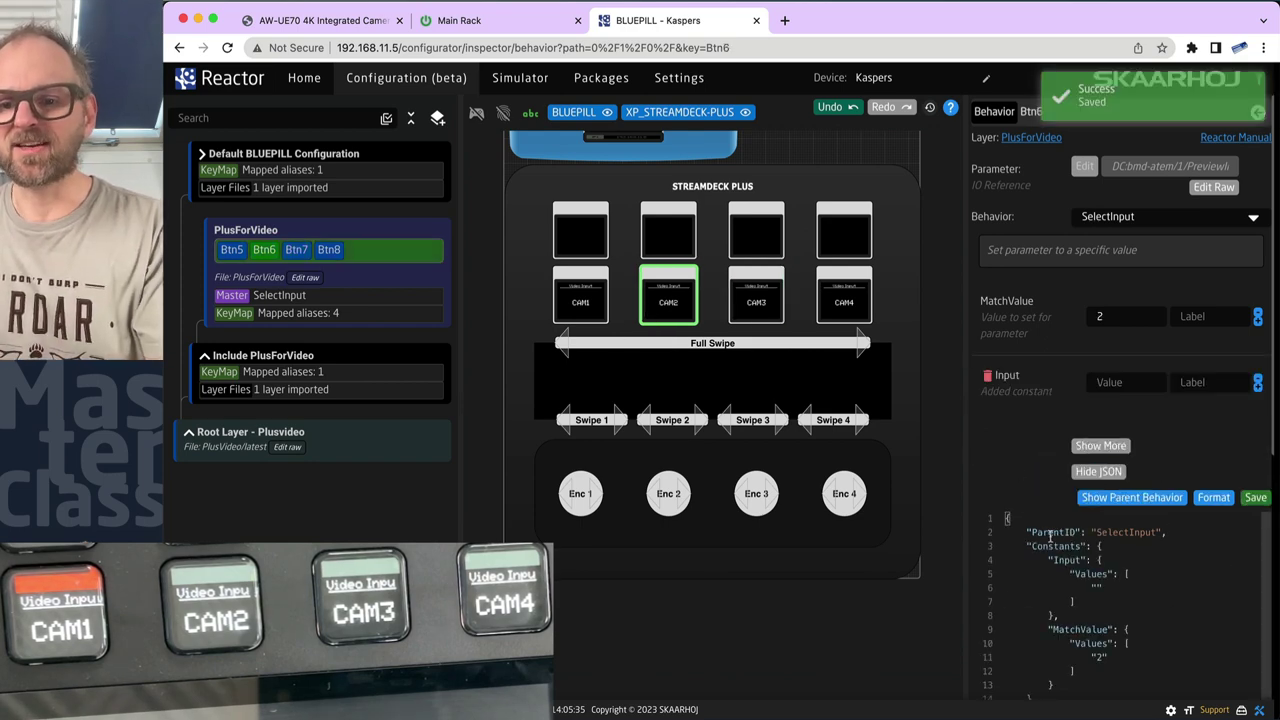
drag(1042, 560, 1066, 614)
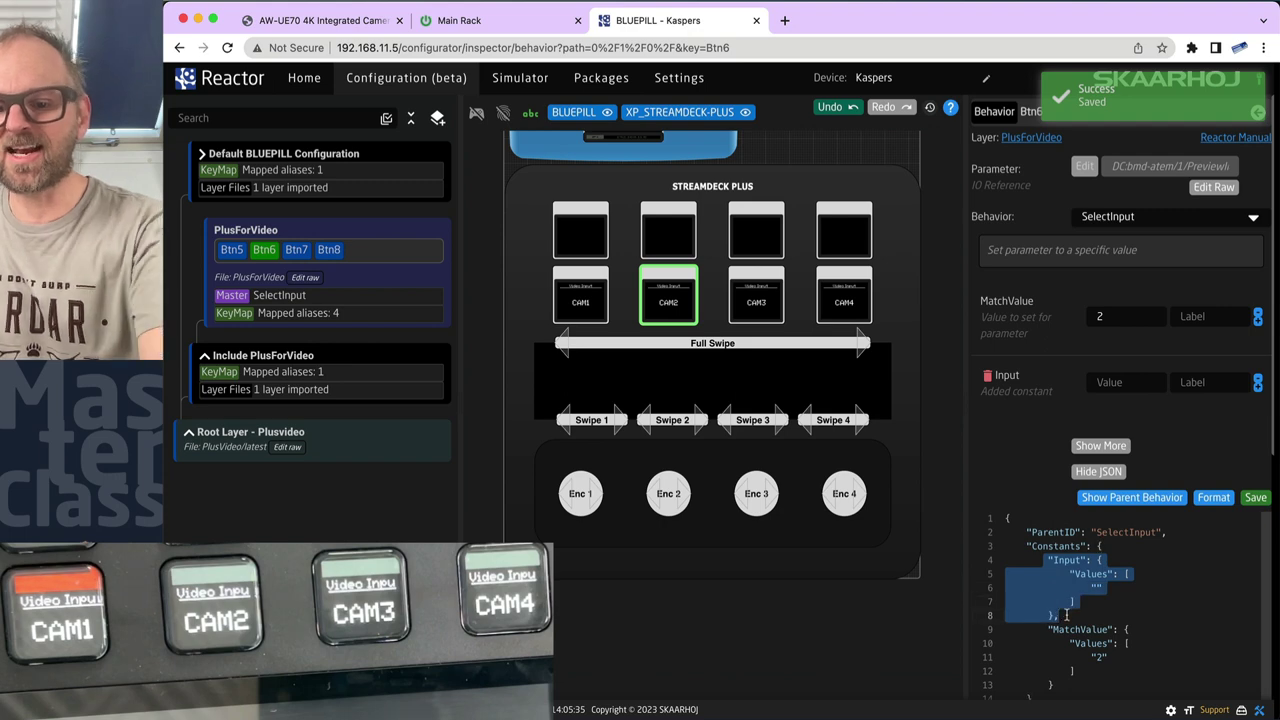
key(BackSpace)
click(1254, 497)
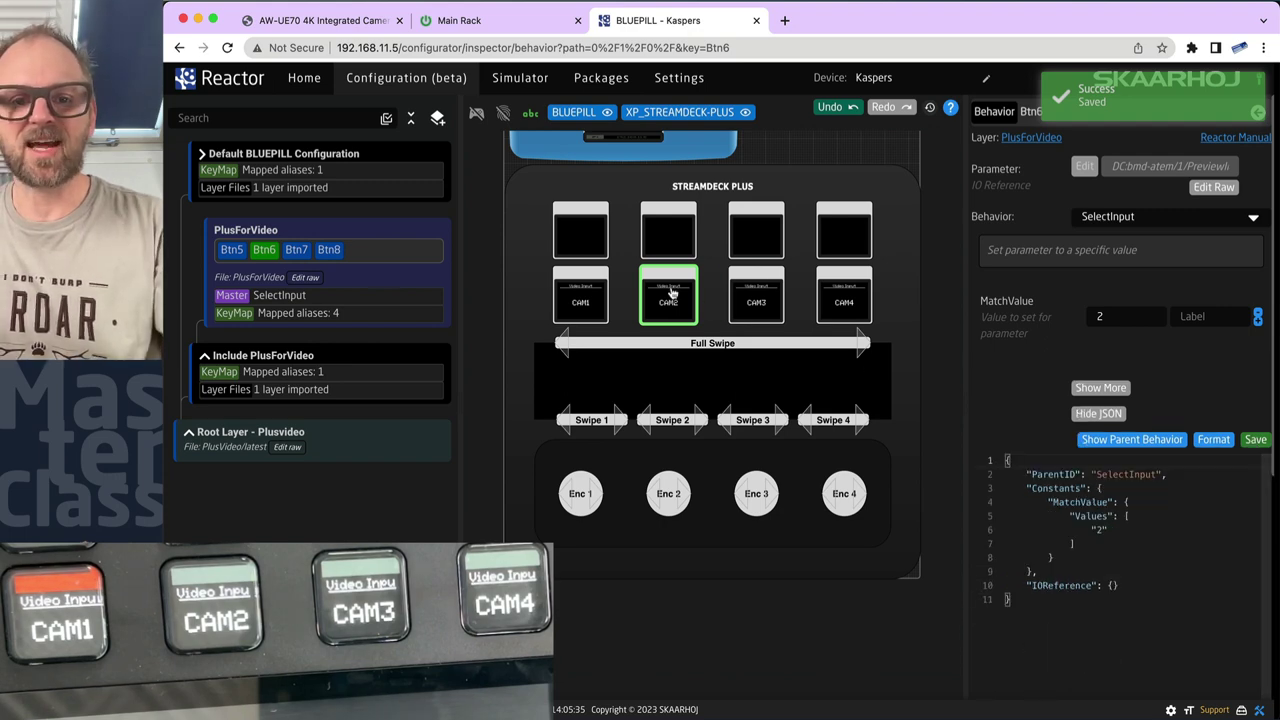
click(590, 290)
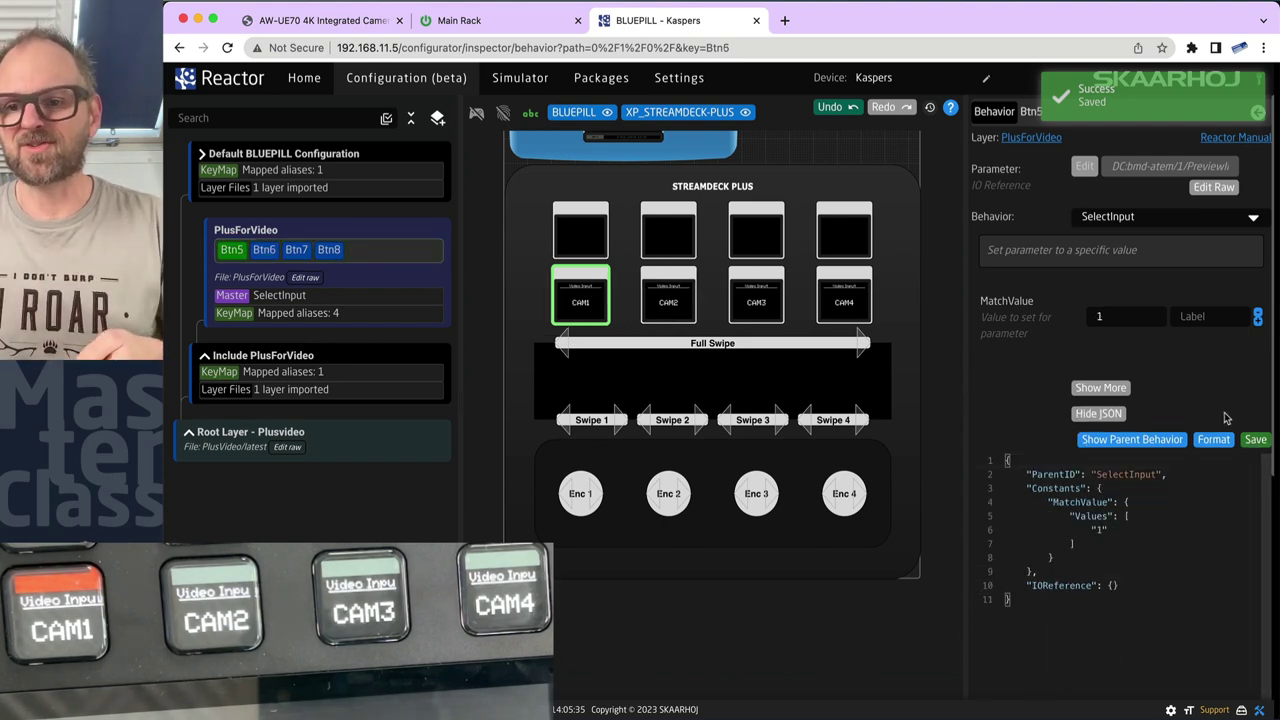
click(1112, 418)
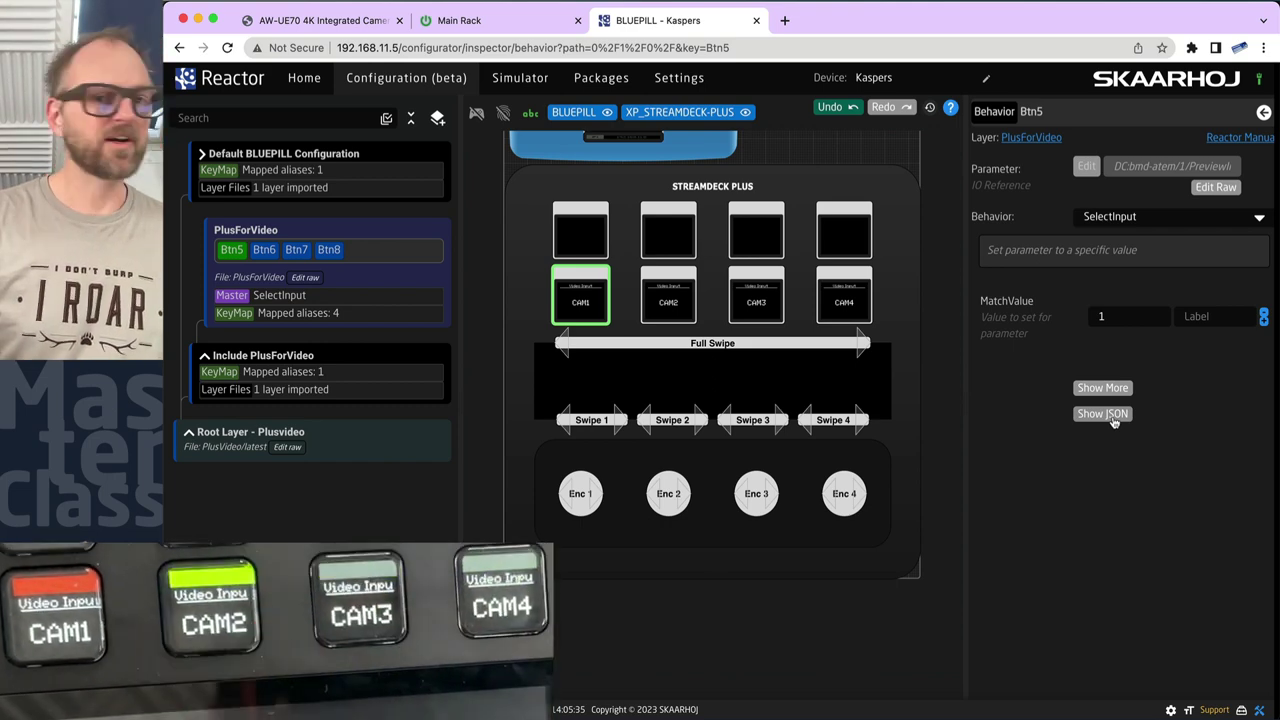
- Turn on interactive control of the simulated panel and test the preview buttons by selecting CAM4 and CAM3
click(476, 113)
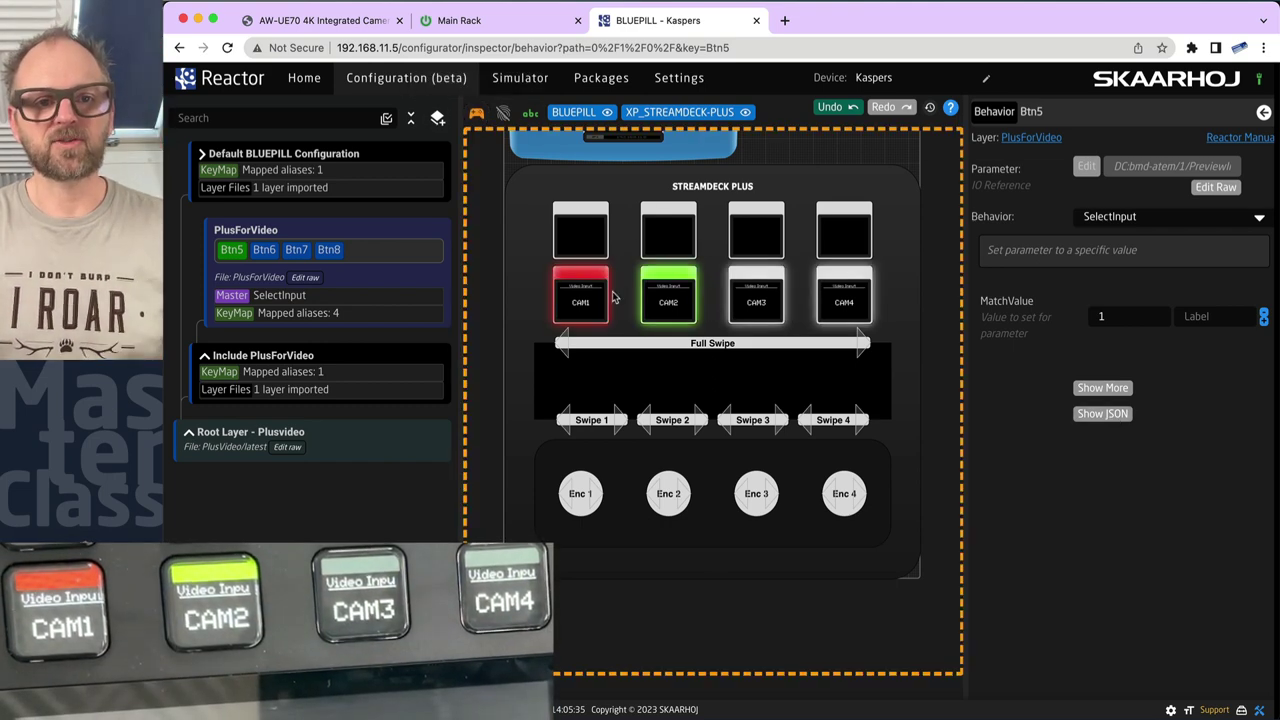
click(858, 312)
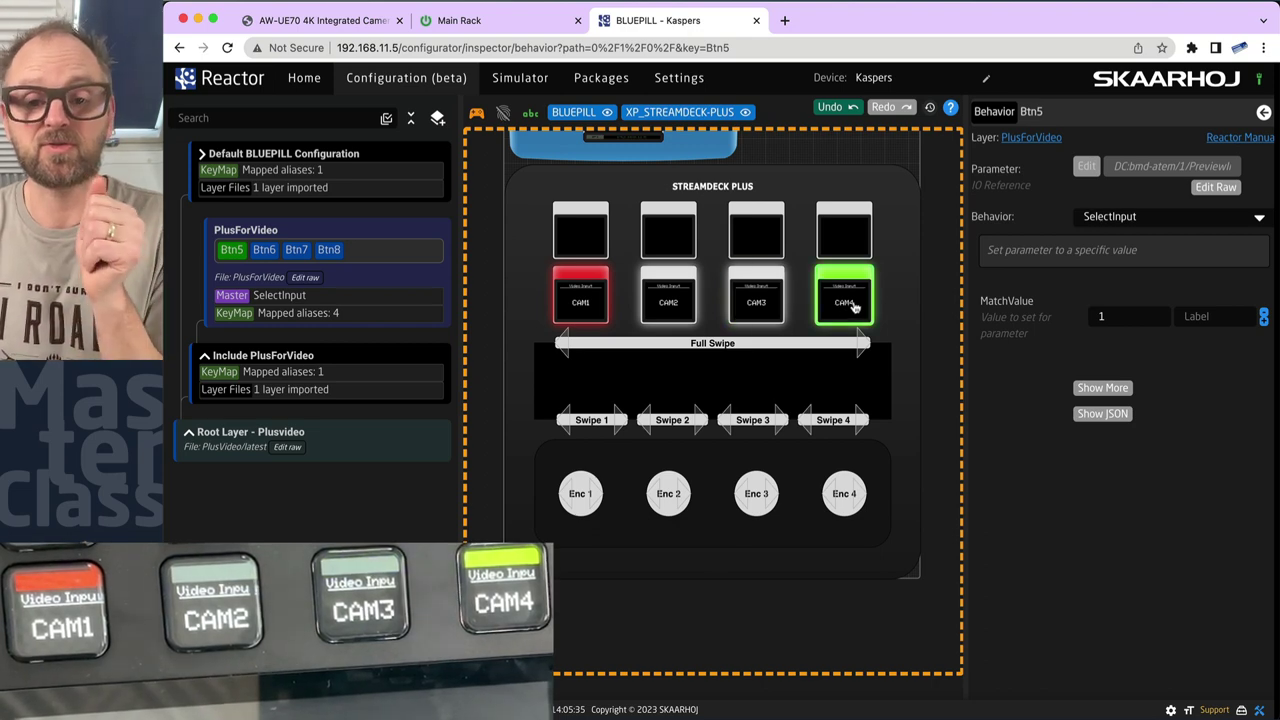
click(749, 305)
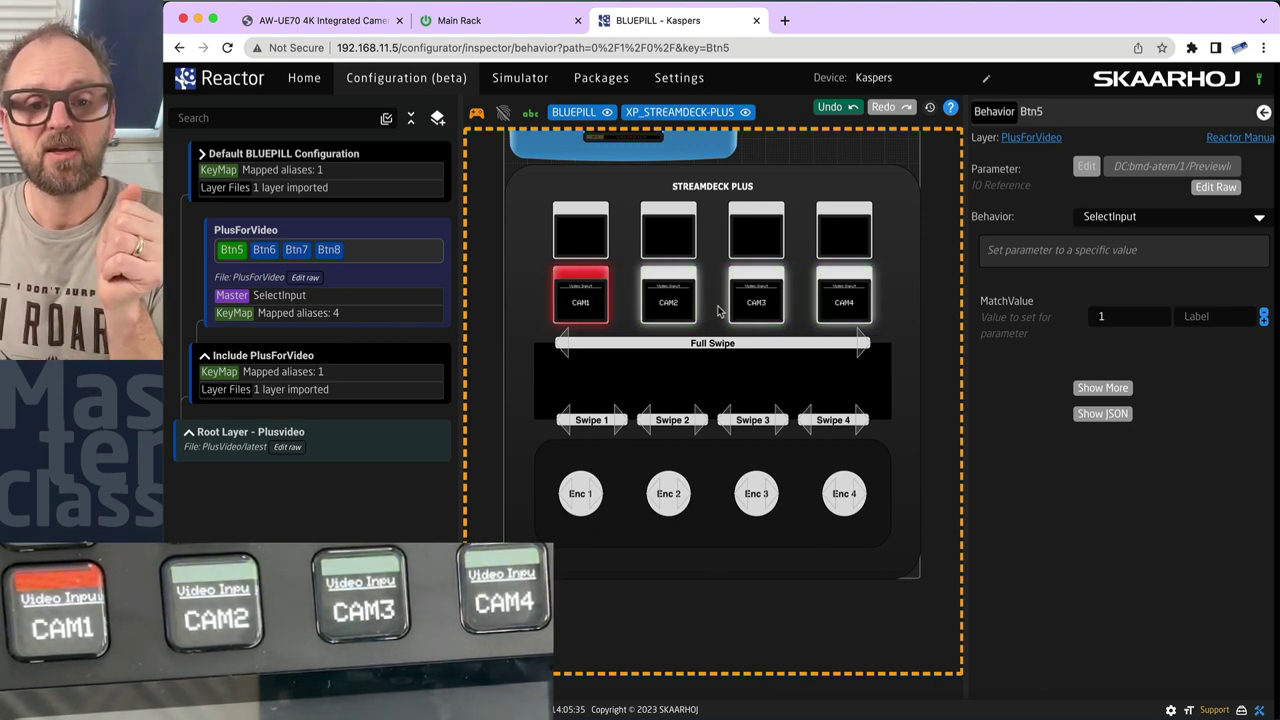
click(763, 311)
click(765, 313)
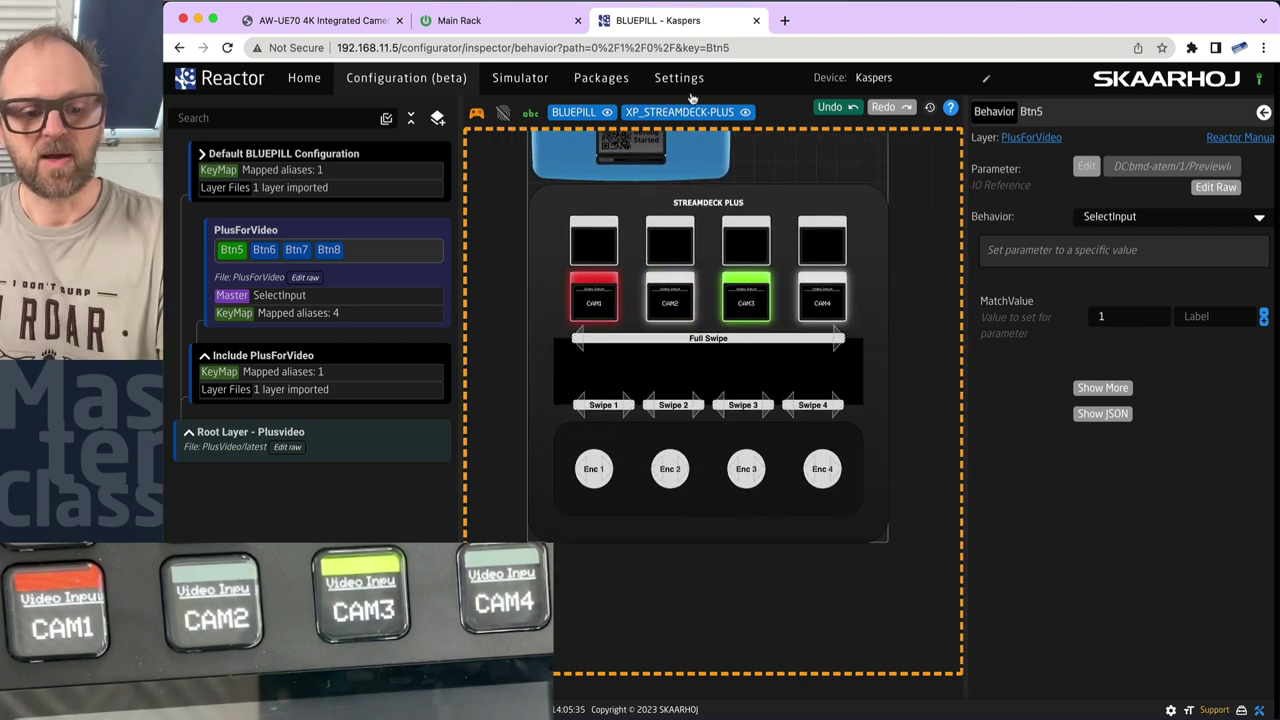
- Switch to ATEM Software Control and cut CAM3 to program to test the tally on the simulated panel buttons
key(super+Tab)
click(1243, 495)
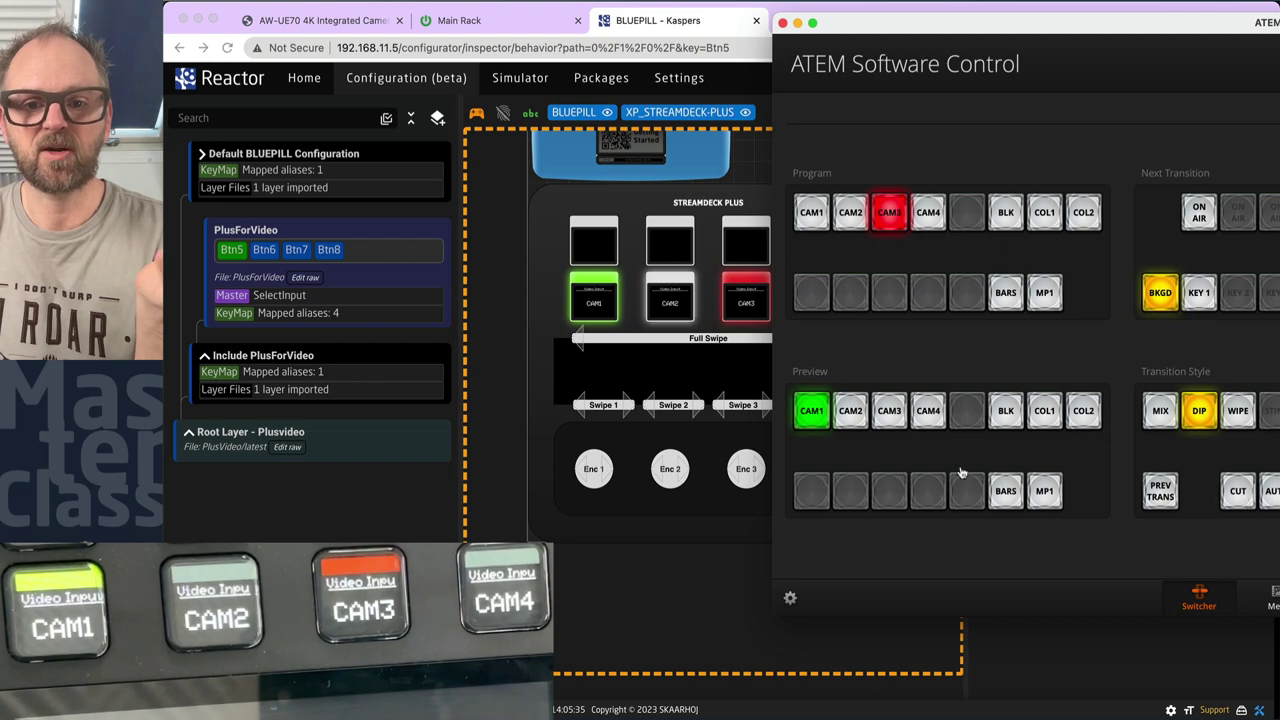
scroll(698, 307, up, 5)
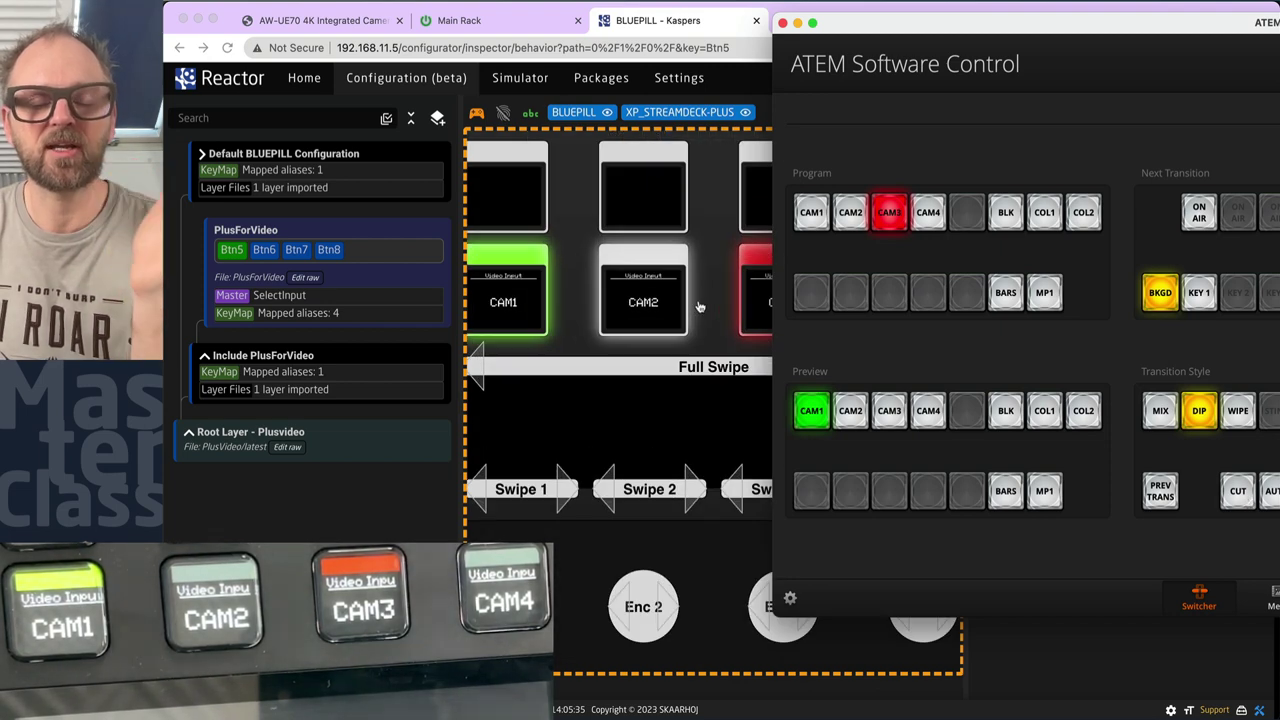